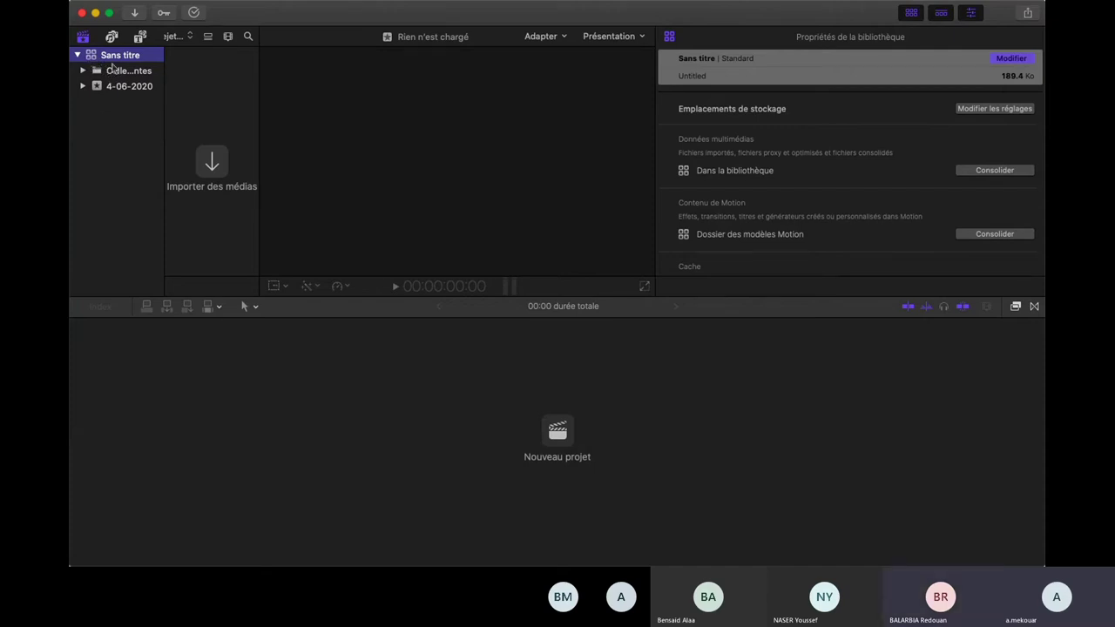
Examine the music and sound effects browser, the titles and generators categories, and the library browser.
{"action": "left_click", "coordinate": [112, 37]}
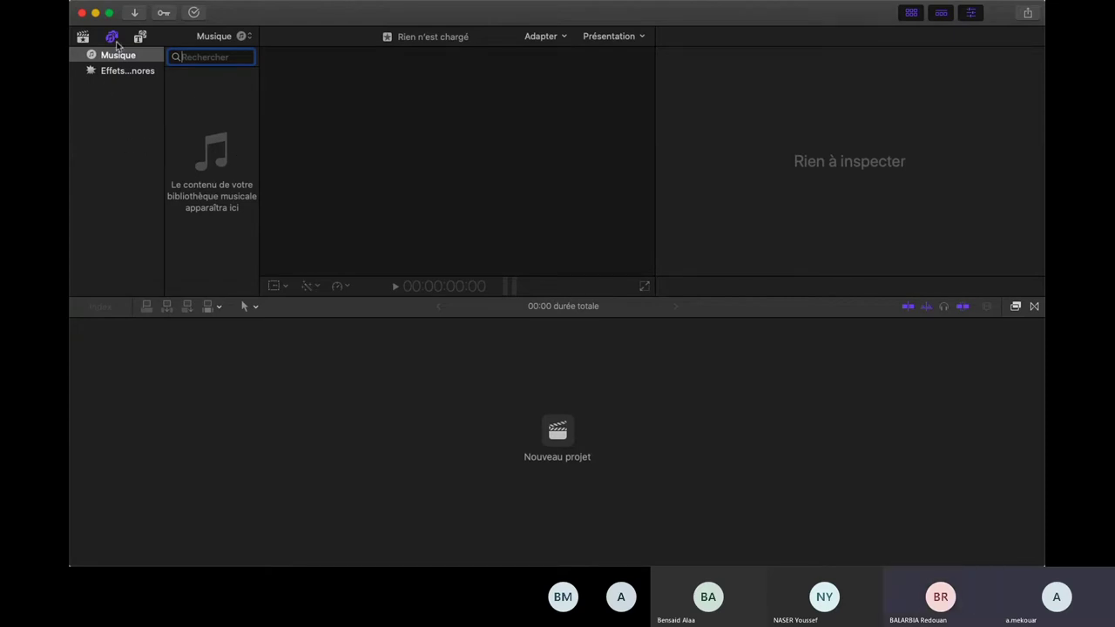
{"action": "left_click", "coordinate": [140, 37]}
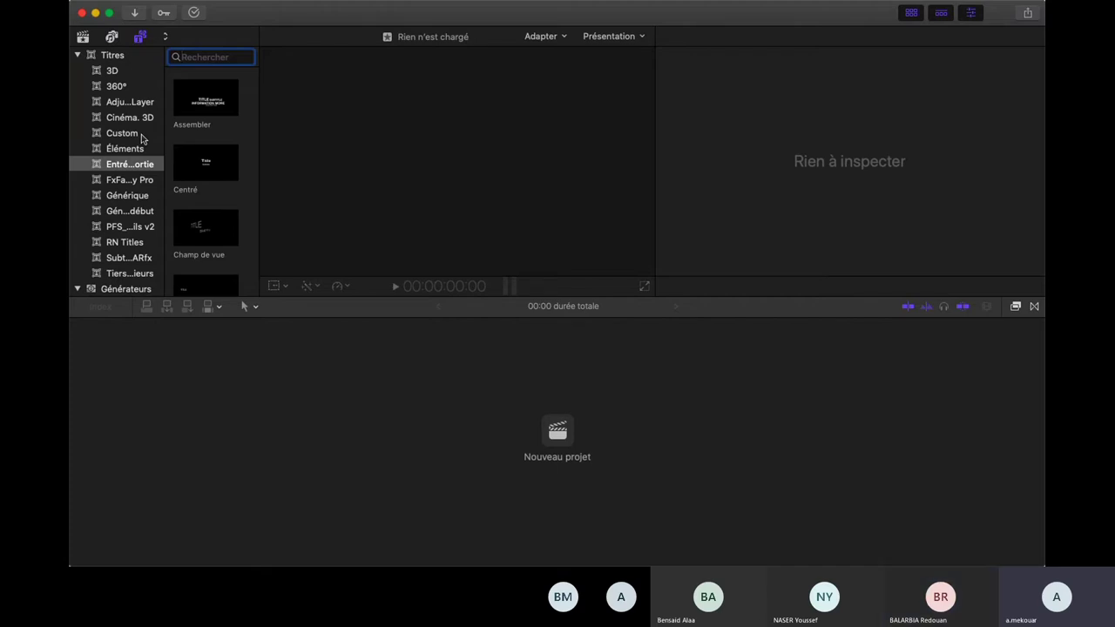
{"action": "scroll", "coordinate": [143, 137], "scroll_direction": "down", "scroll_amount": 4}
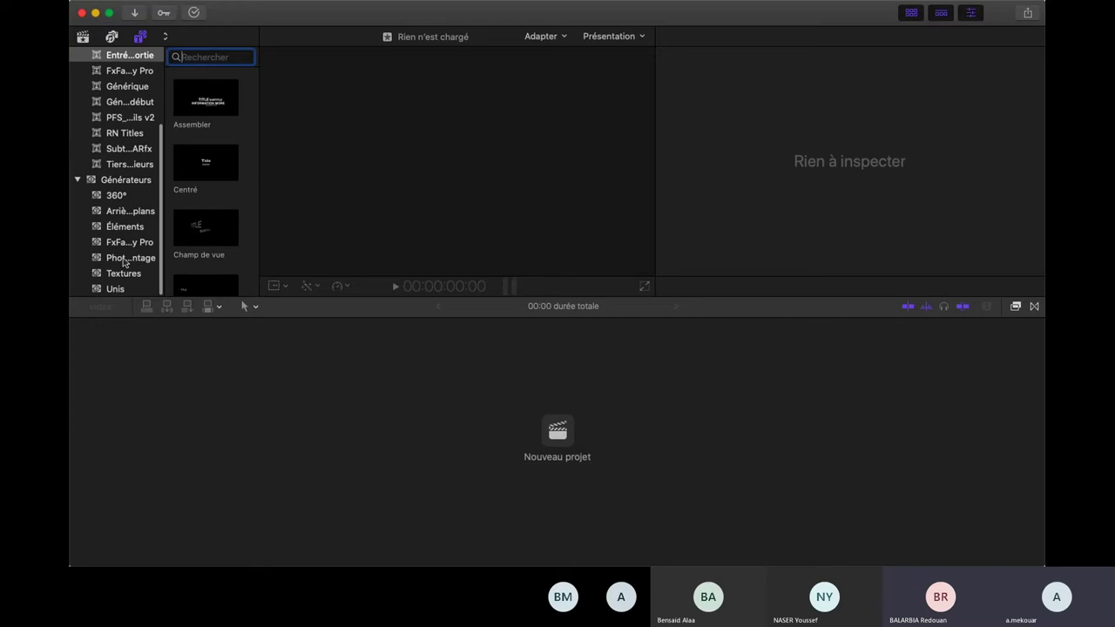
{"action": "scroll", "coordinate": [119, 131], "scroll_direction": "up", "scroll_amount": 4}
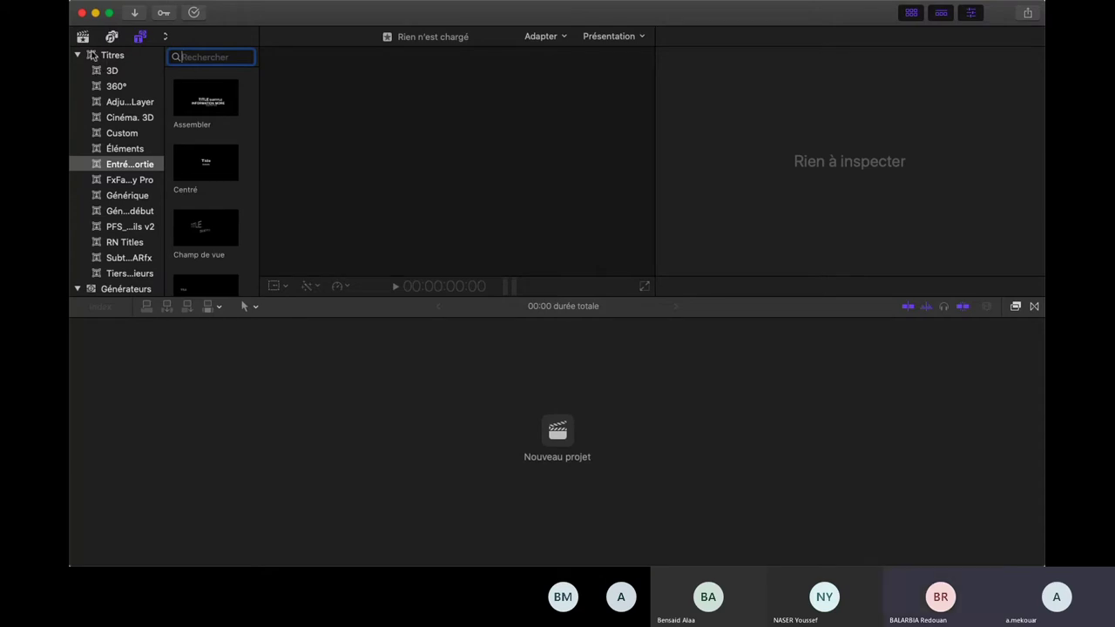
{"action": "left_click", "coordinate": [83, 37]}
{"action": "left_click", "coordinate": [134, 60]}
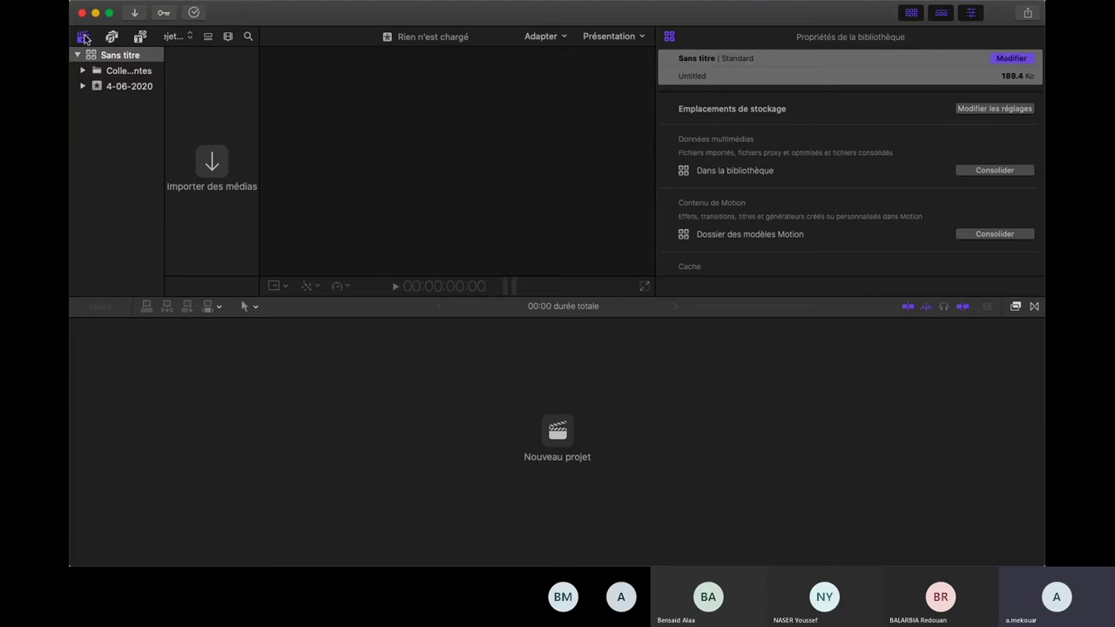
{"action": "left_click", "coordinate": [113, 39]}
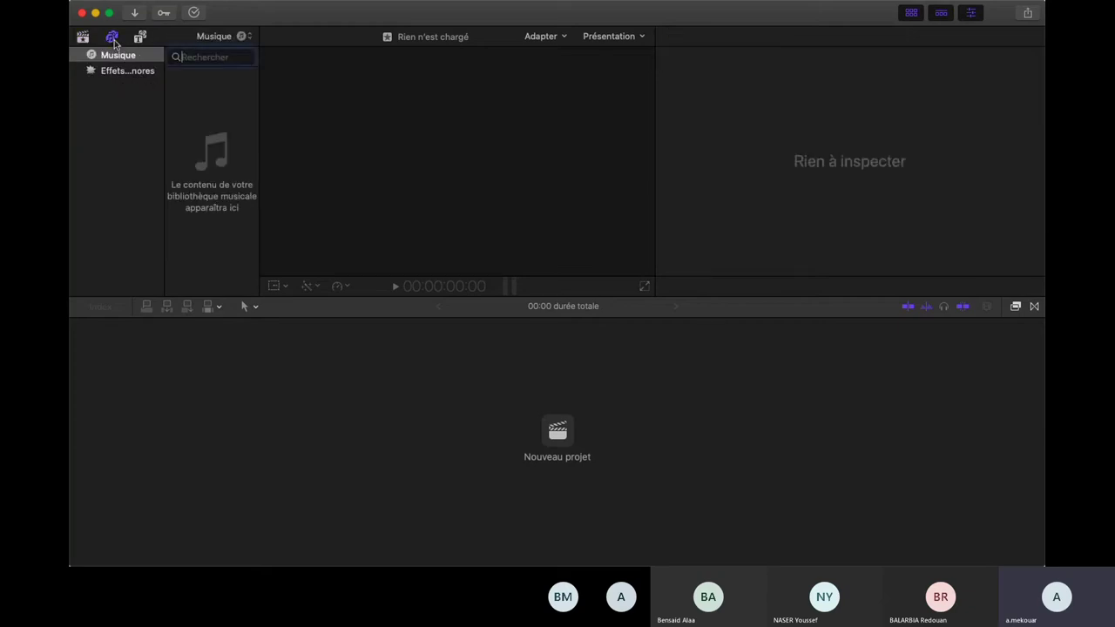
{"action": "left_click", "coordinate": [140, 39]}
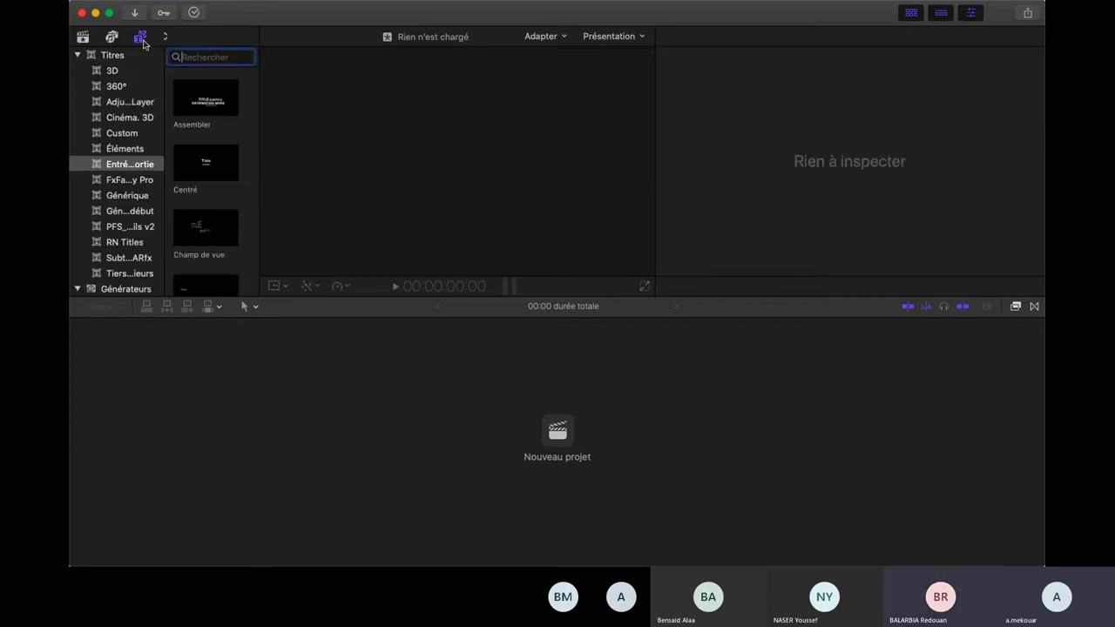
{"action": "left_click", "coordinate": [87, 40]}
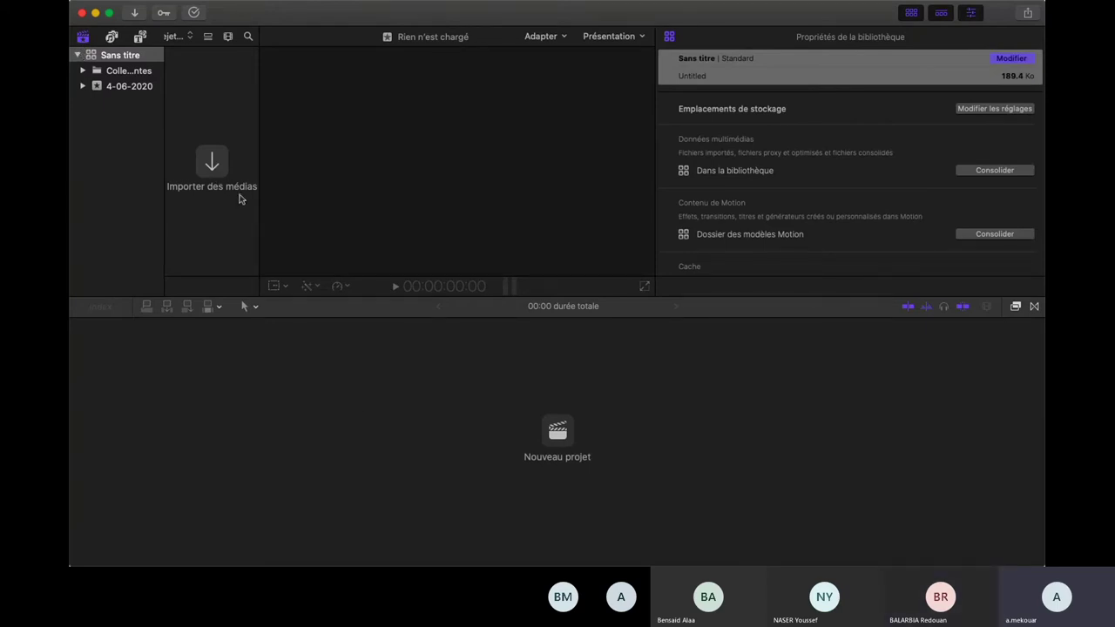
Start a new project and review the available video formats and resolutions, keeping 1080p HD at 1920x1080.
{"action": "left_click", "coordinate": [559, 433]}
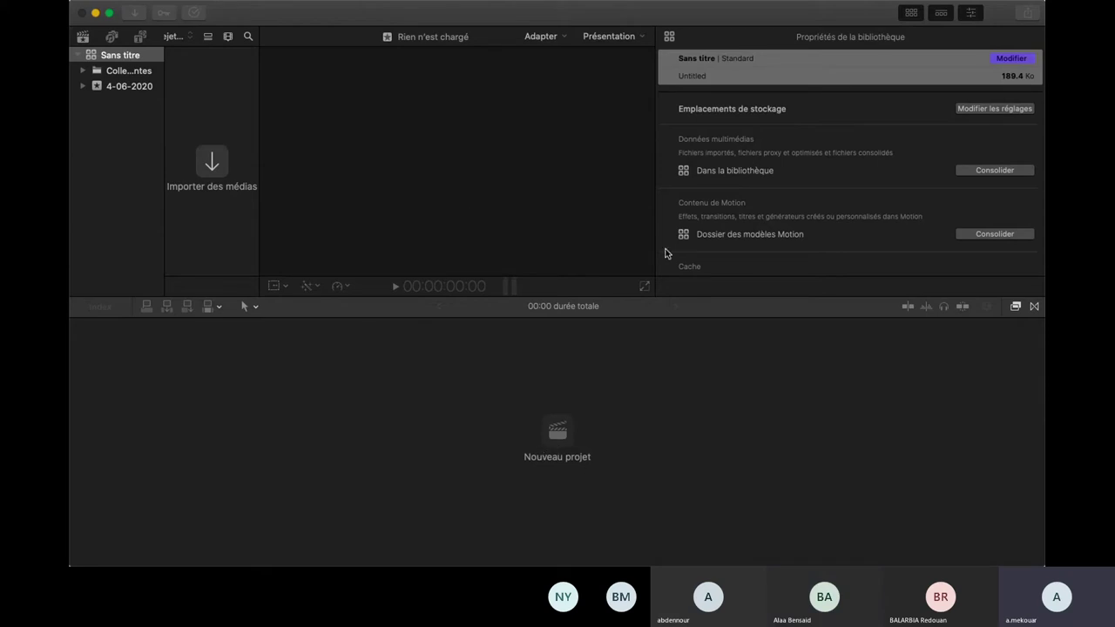
{"action": "left_click", "coordinate": [549, 463]}
{"action": "left_click", "coordinate": [559, 435]}
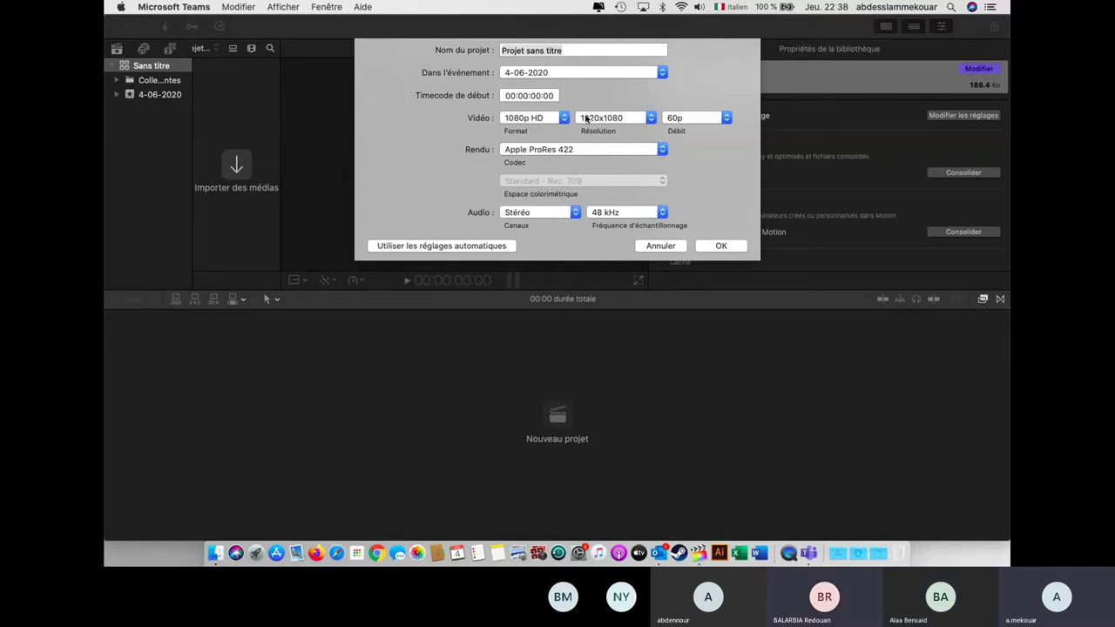
{"action": "left_click", "coordinate": [558, 122]}
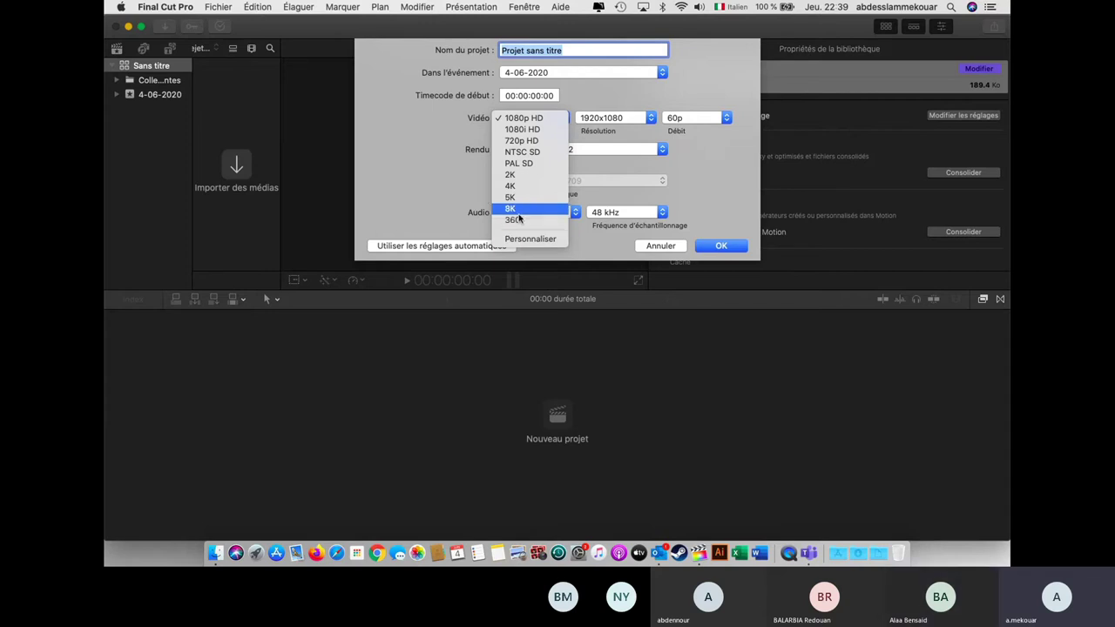
{"action": "left_click", "coordinate": [610, 163]}
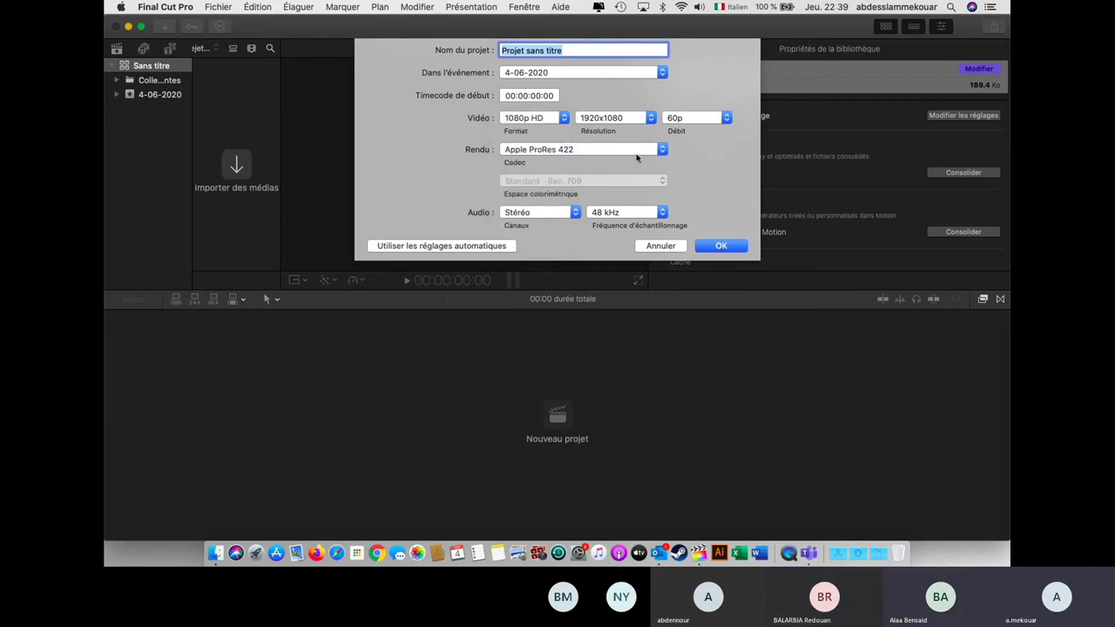
{"action": "left_click", "coordinate": [621, 119]}
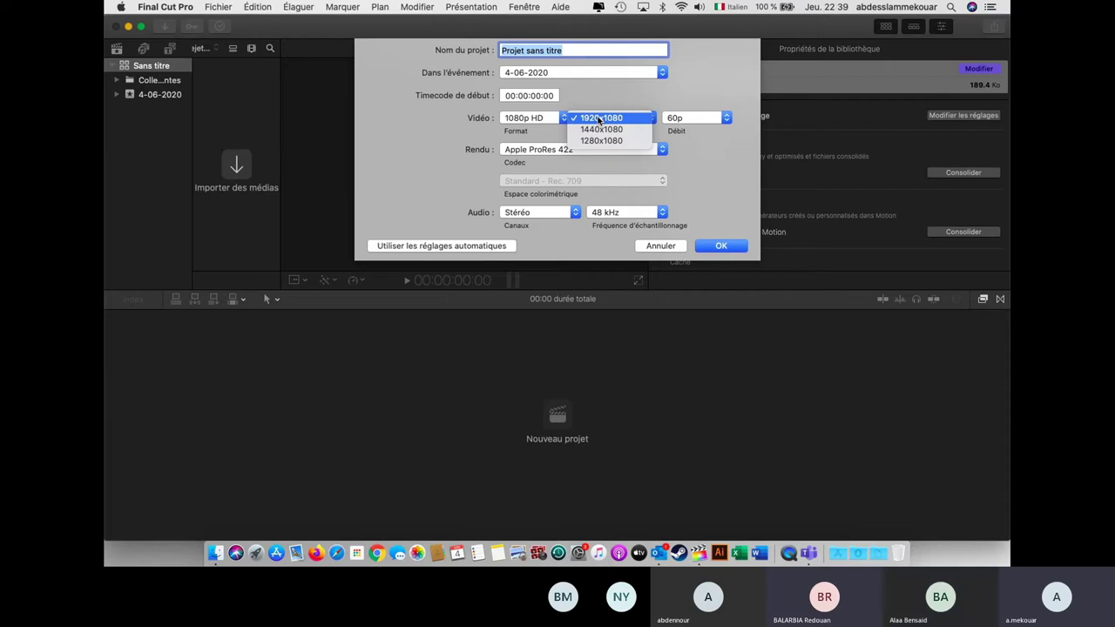
{"action": "left_click", "coordinate": [599, 119]}
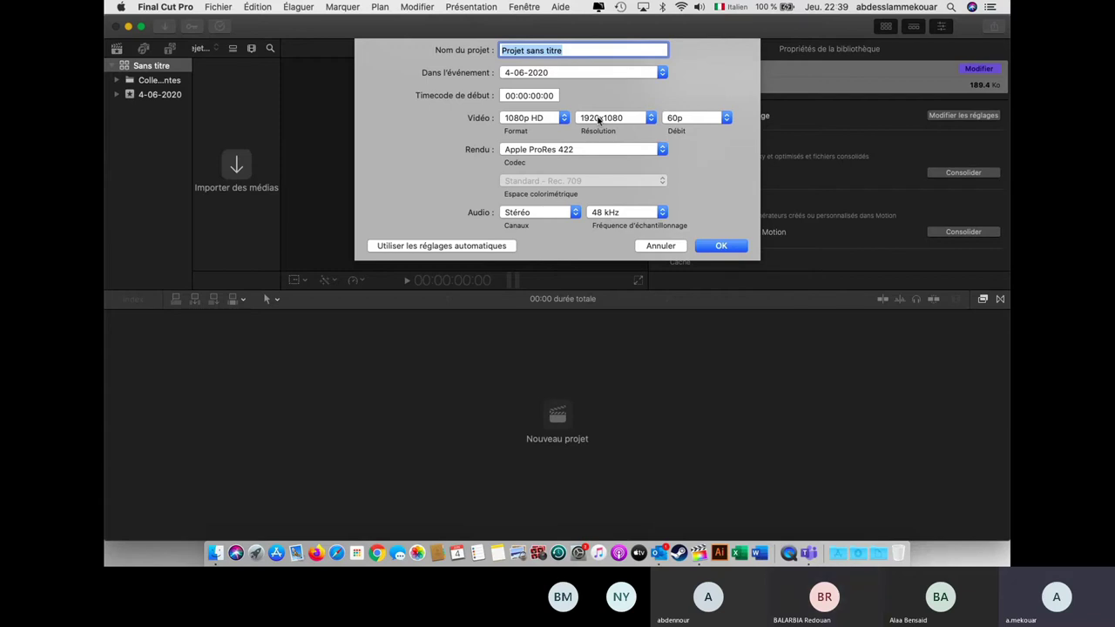
Review the new project's frame rate options, trying 30p and returning to 60p.
{"action": "left_click", "coordinate": [698, 120]}
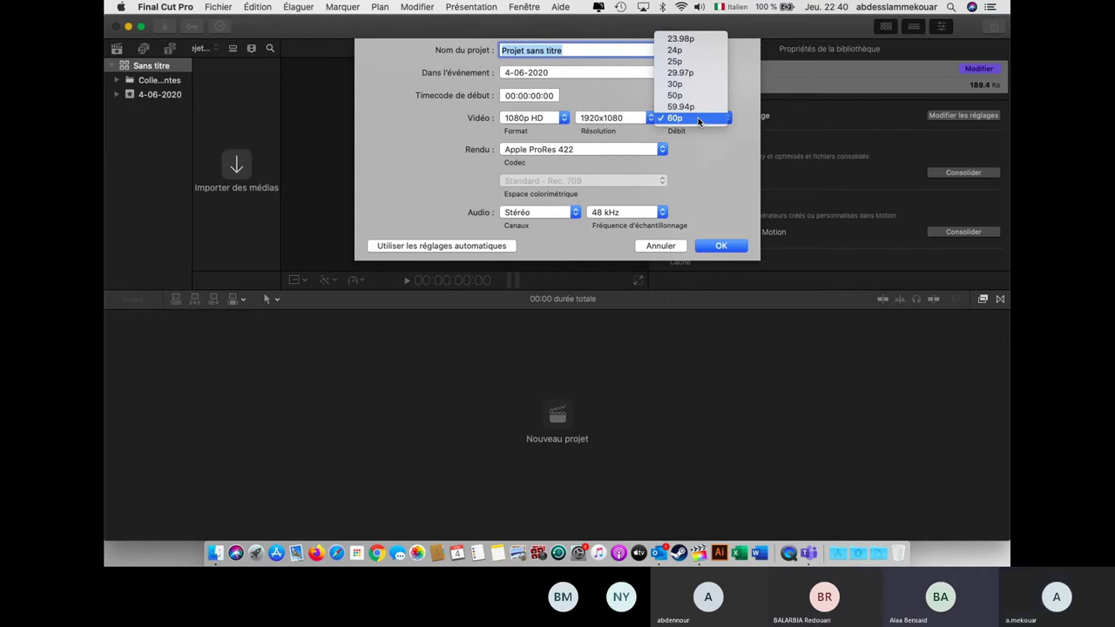
{"action": "left_click", "coordinate": [715, 157]}
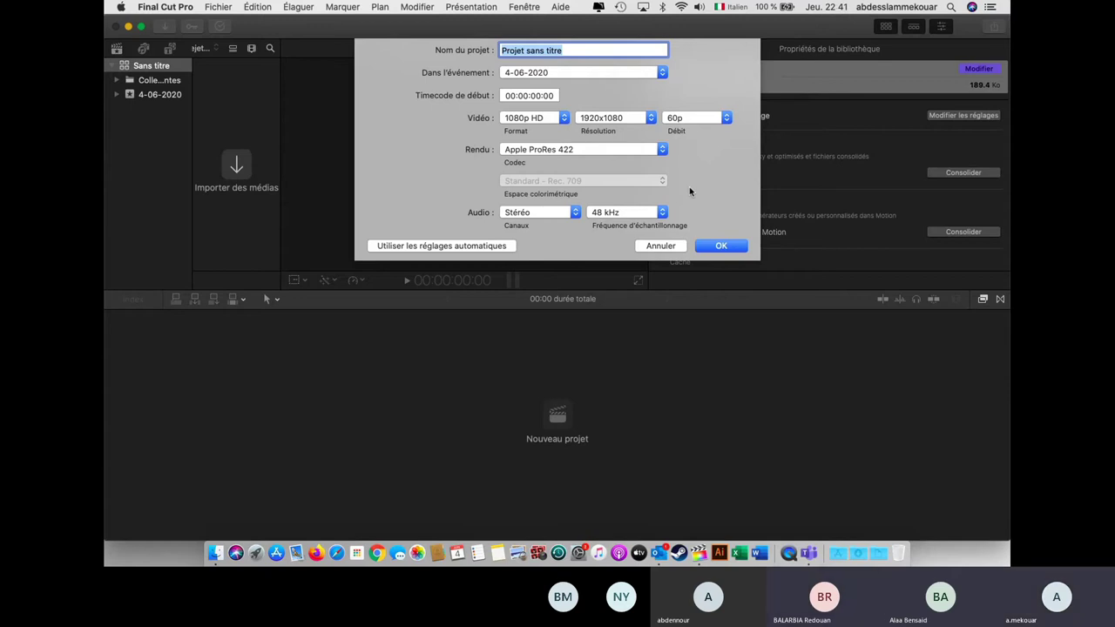
{"action": "left_click", "coordinate": [673, 116]}
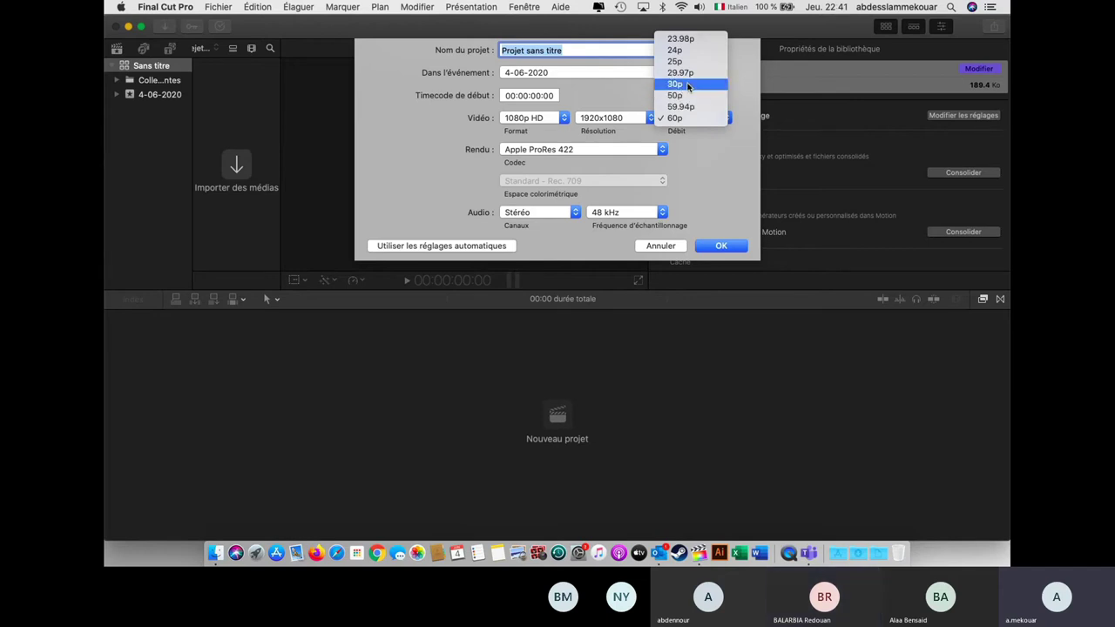
{"action": "left_click", "coordinate": [688, 84]}
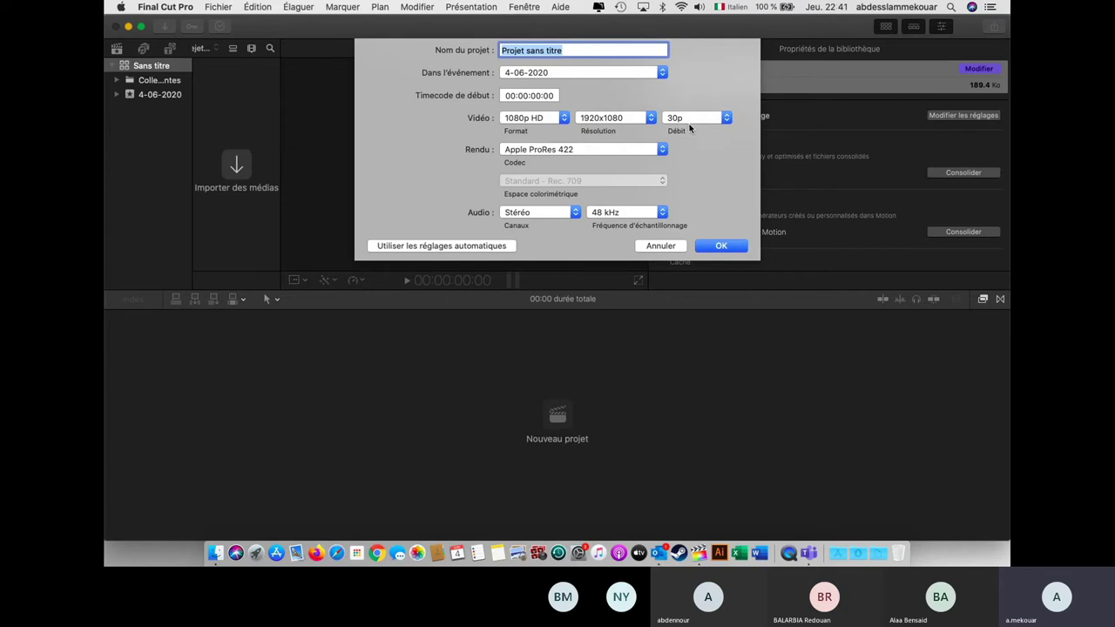
{"action": "left_click", "coordinate": [699, 119]}
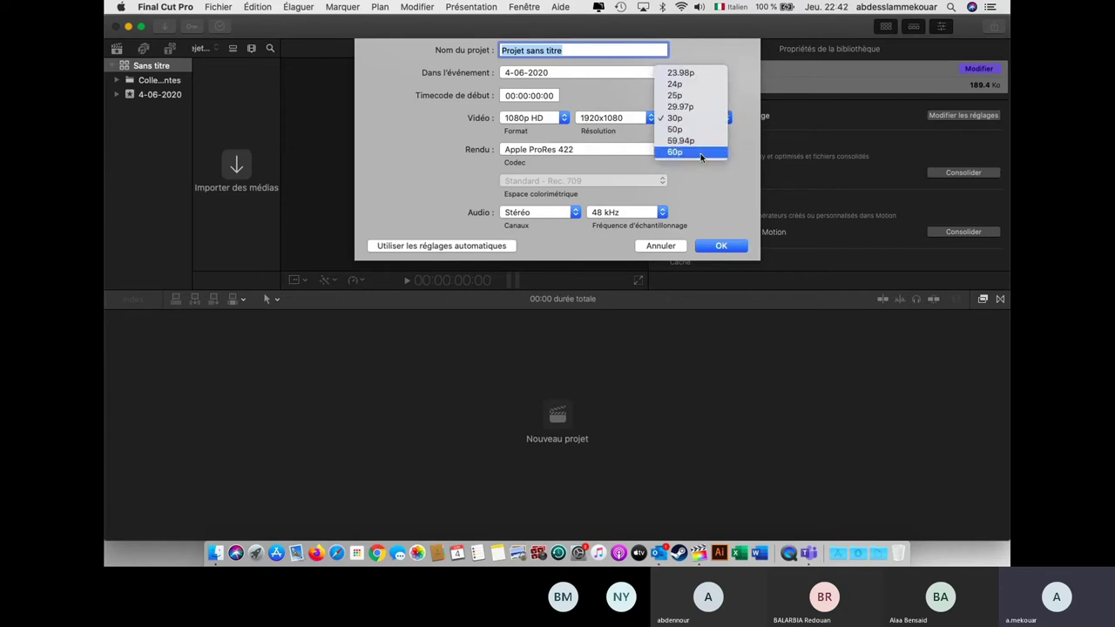
{"action": "left_click", "coordinate": [701, 154]}
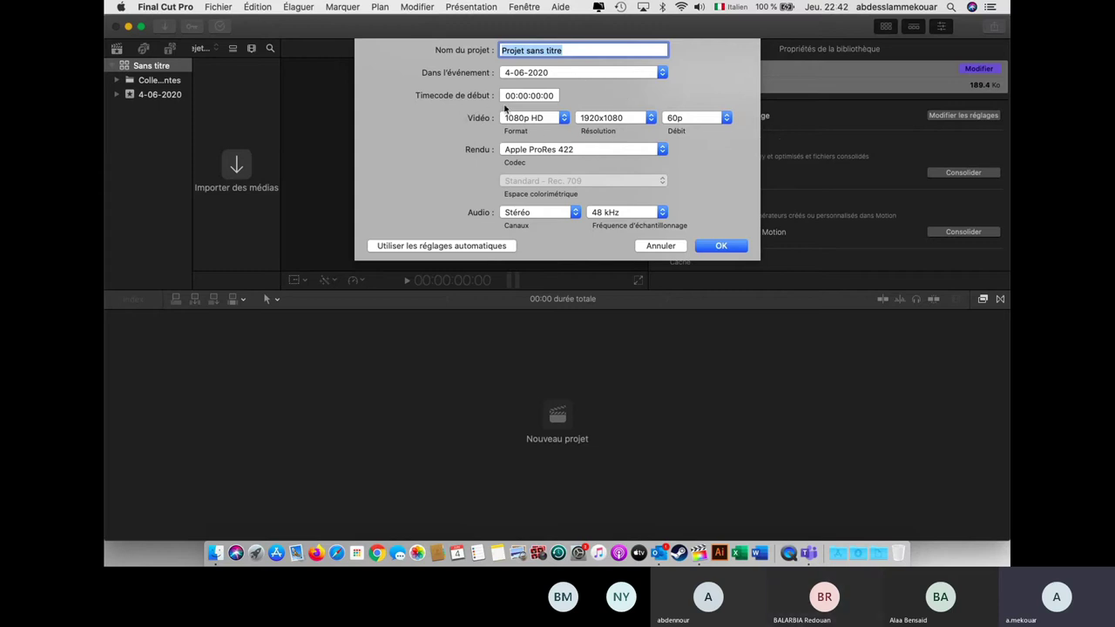
Try Apple ProRes 422 HQ as the render codec and return it to Apple ProRes 422.
{"action": "left_click", "coordinate": [612, 152]}
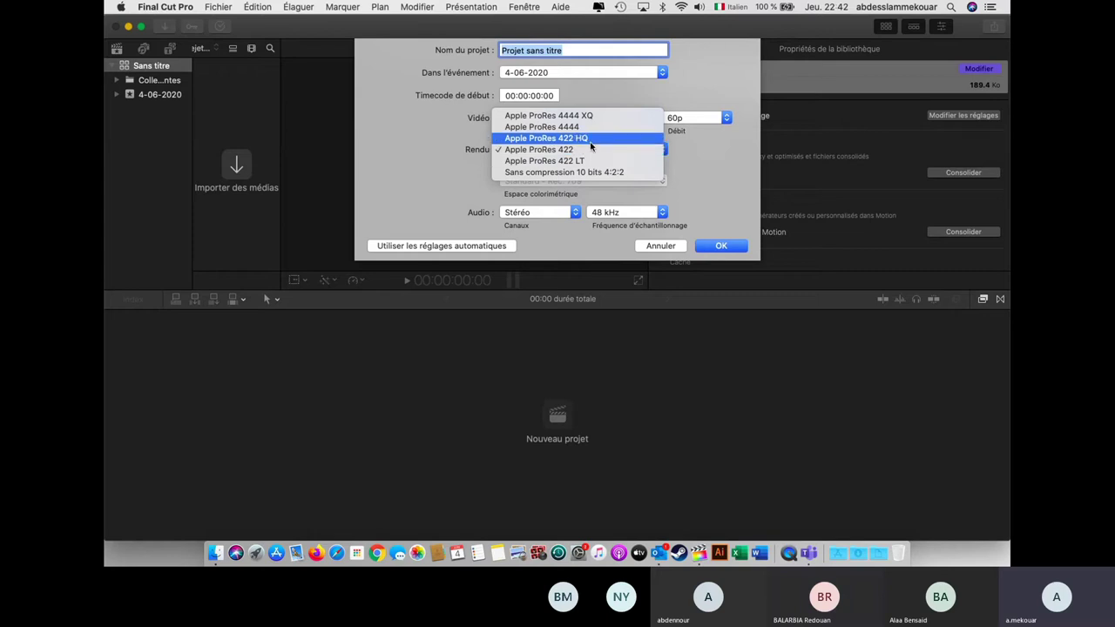
{"action": "left_click", "coordinate": [576, 139]}
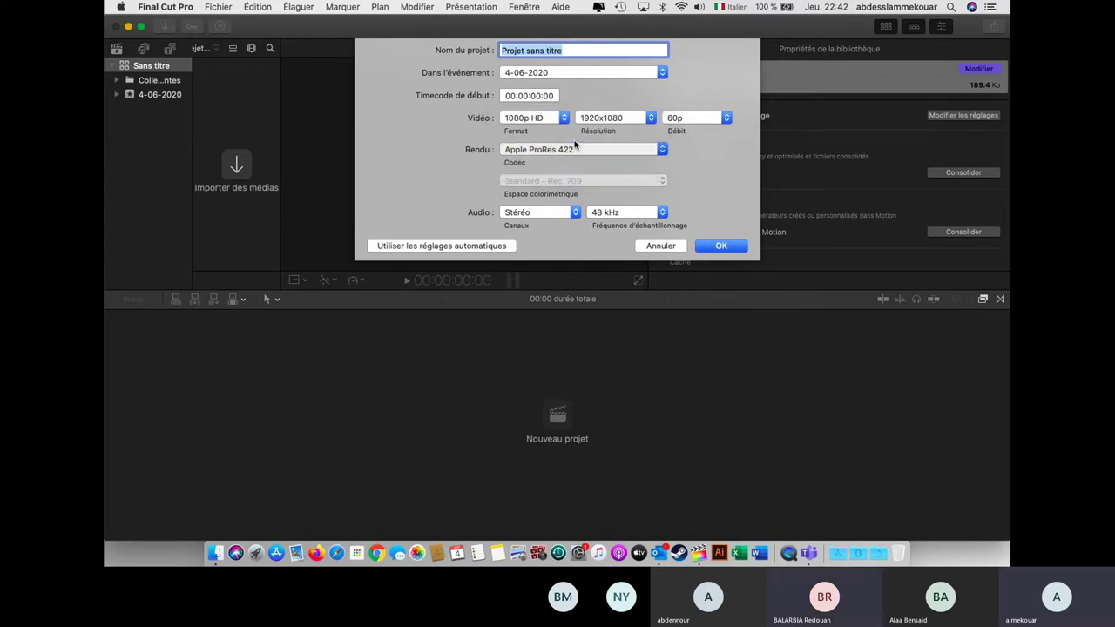
{"action": "left_click", "coordinate": [581, 152]}
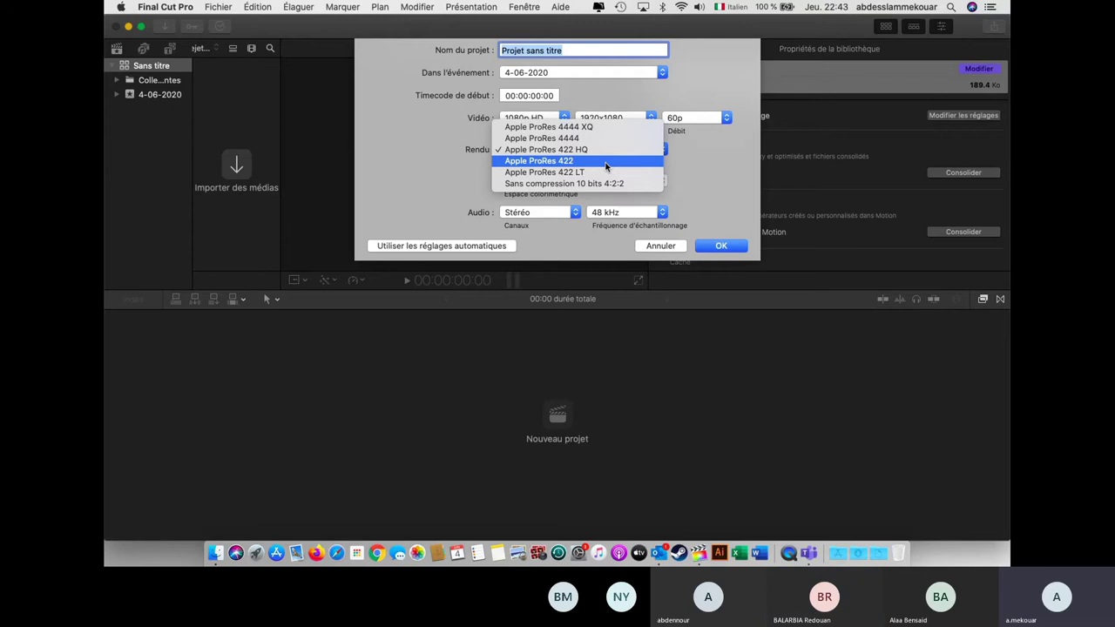
{"action": "left_click", "coordinate": [606, 163]}
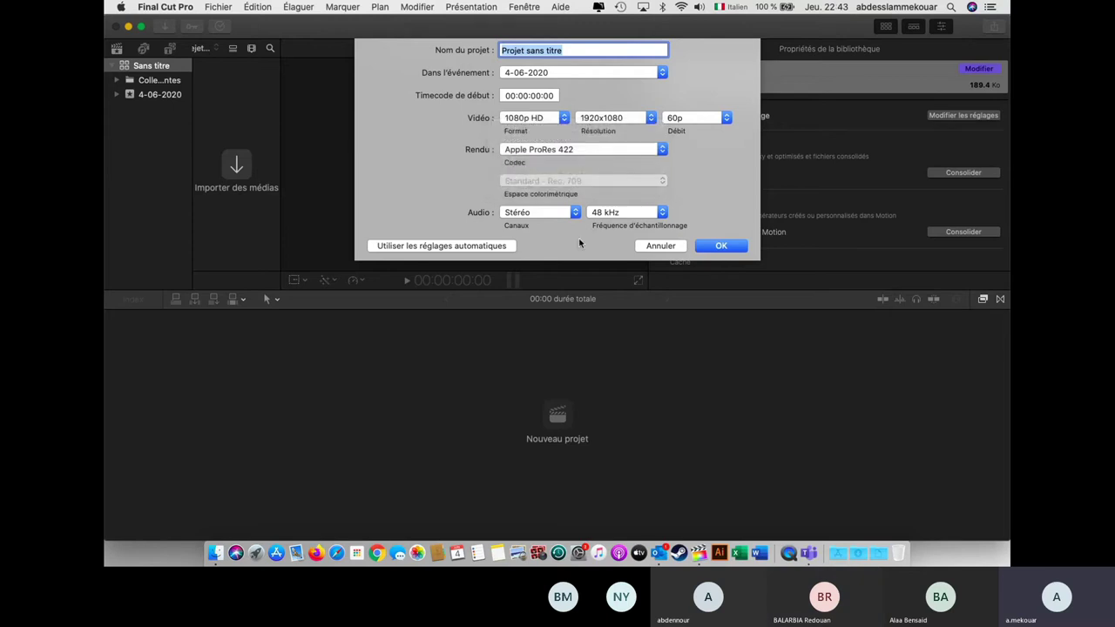
Review the audio channel, render codec and sample rate choices, keeping Stéréo, Apple ProRes 422 and 48 kHz.
{"action": "left_click", "coordinate": [549, 214]}
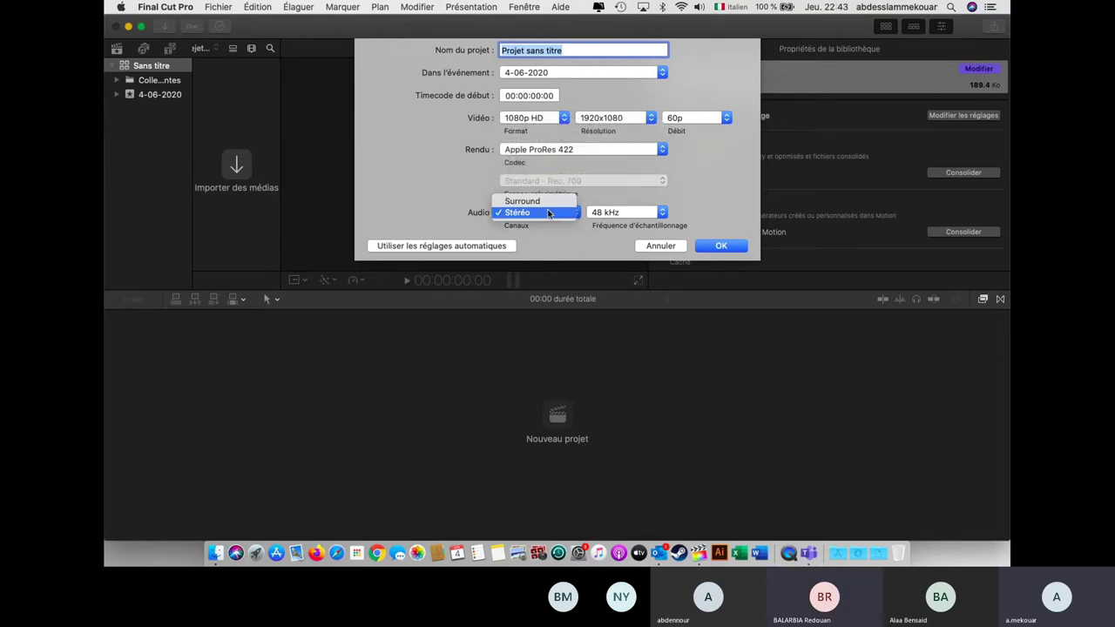
{"action": "left_click", "coordinate": [563, 233]}
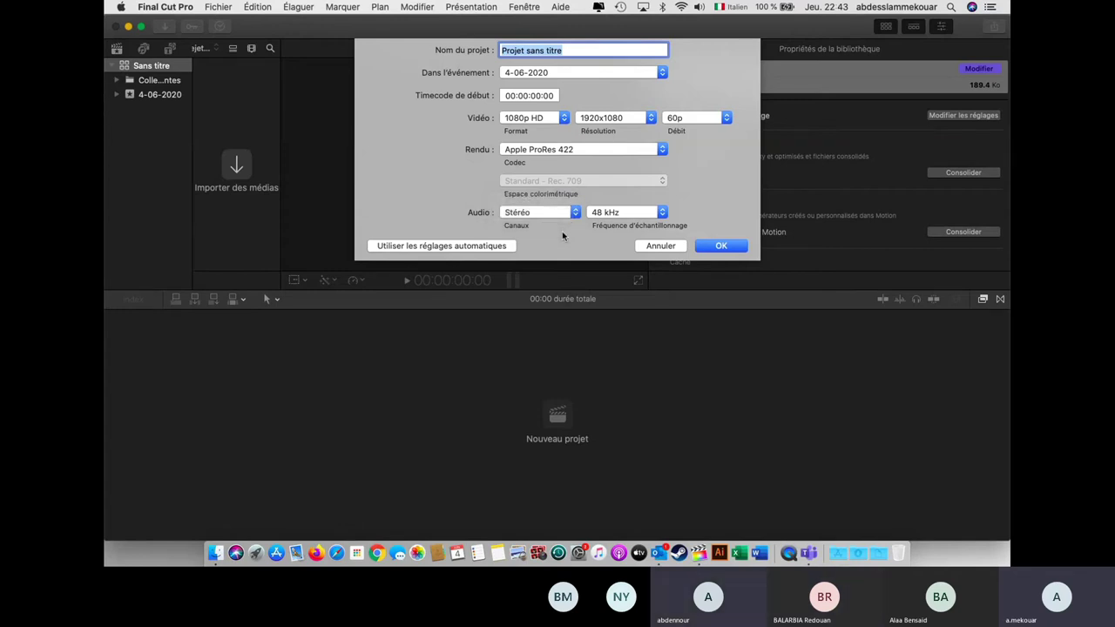
{"action": "left_click", "coordinate": [571, 150]}
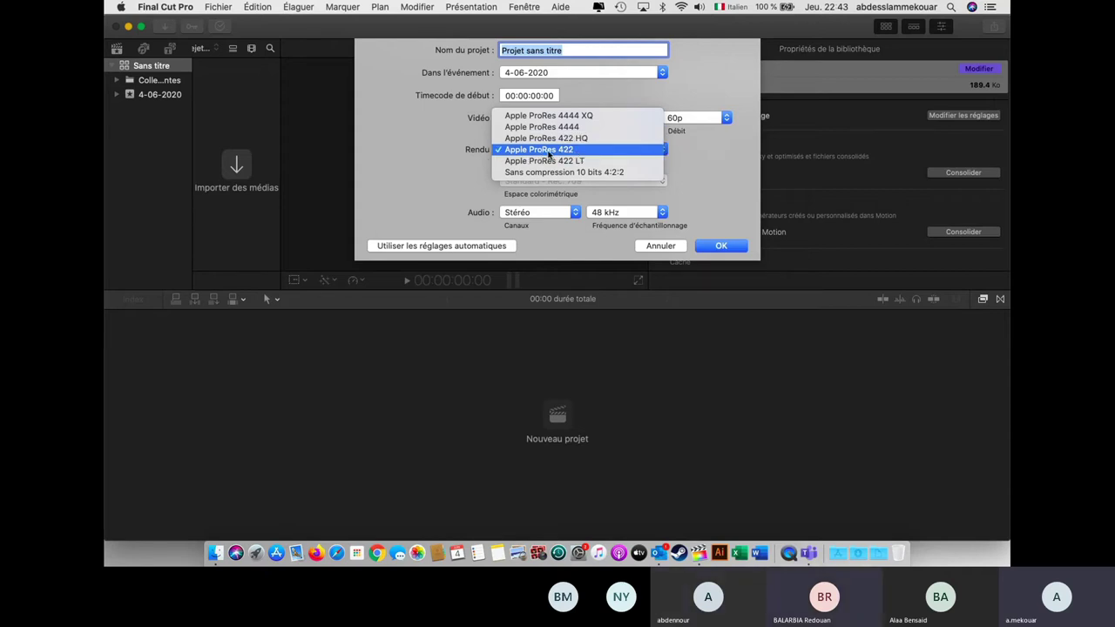
{"action": "left_click", "coordinate": [566, 152]}
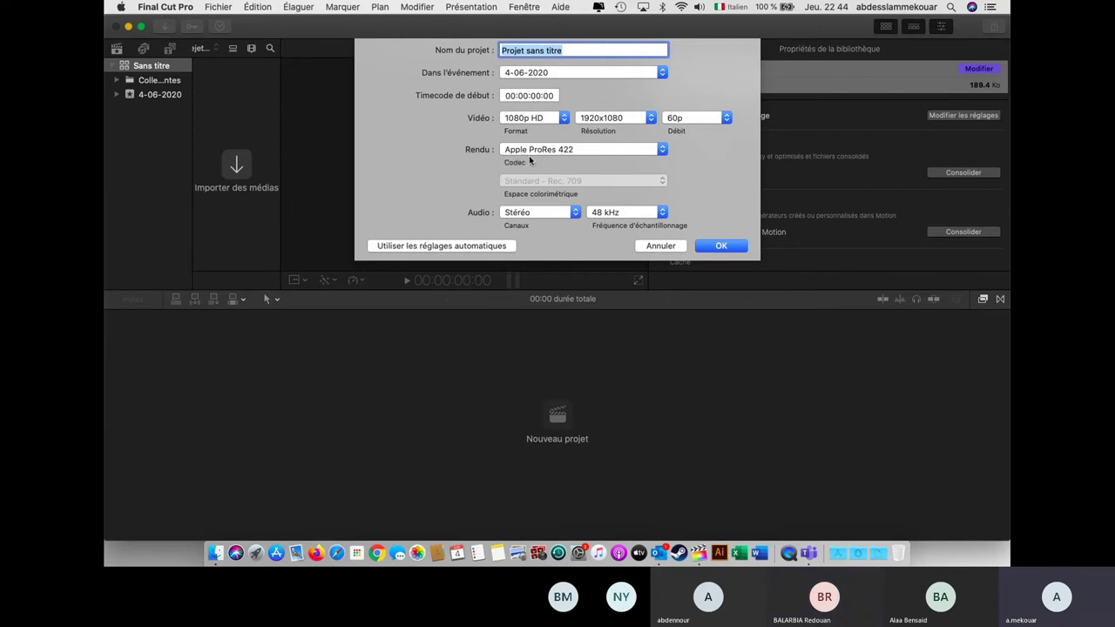
{"action": "left_click", "coordinate": [539, 215]}
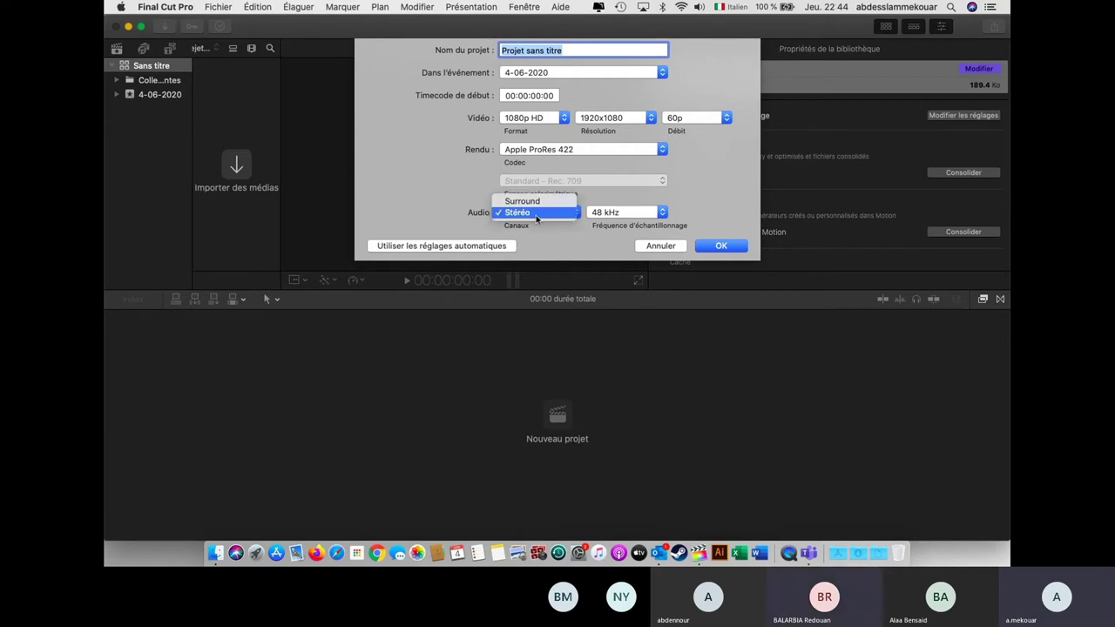
{"action": "left_click", "coordinate": [536, 215]}
{"action": "left_click", "coordinate": [630, 213]}
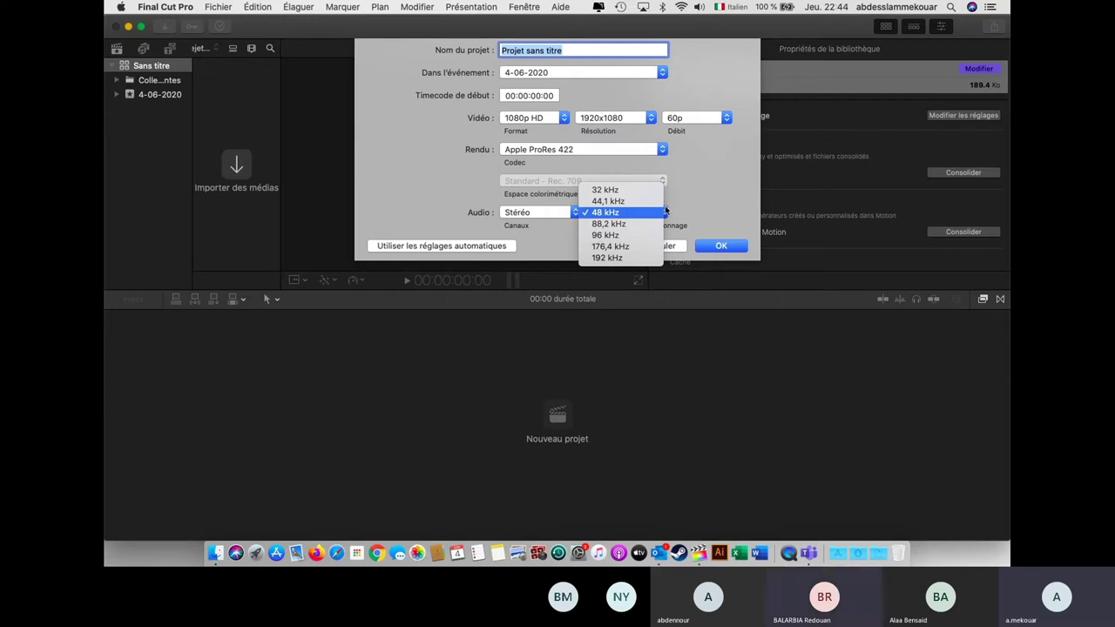
{"action": "left_click", "coordinate": [629, 212]}
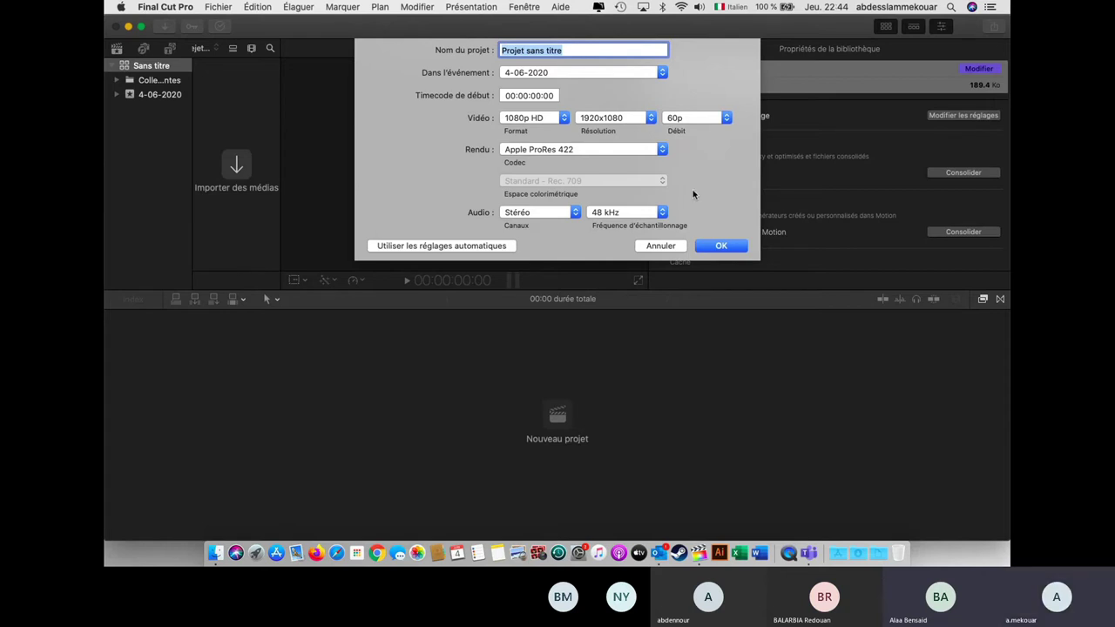
{"action": "left_click", "coordinate": [659, 246]}
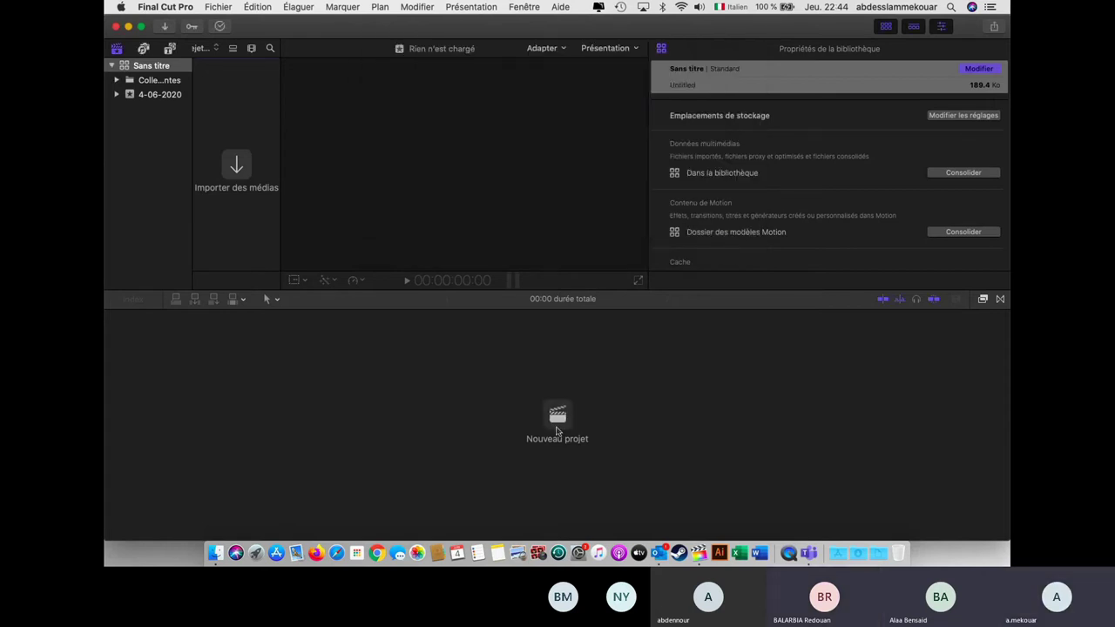
{"action": "left_click", "coordinate": [565, 420]}
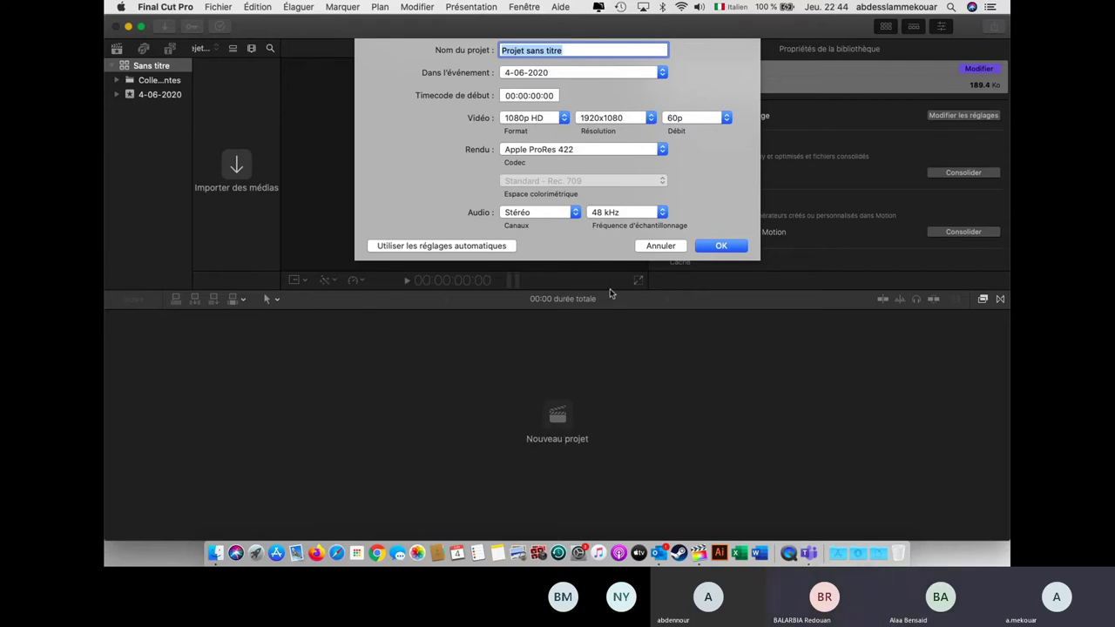
{"action": "left_click", "coordinate": [661, 245]}
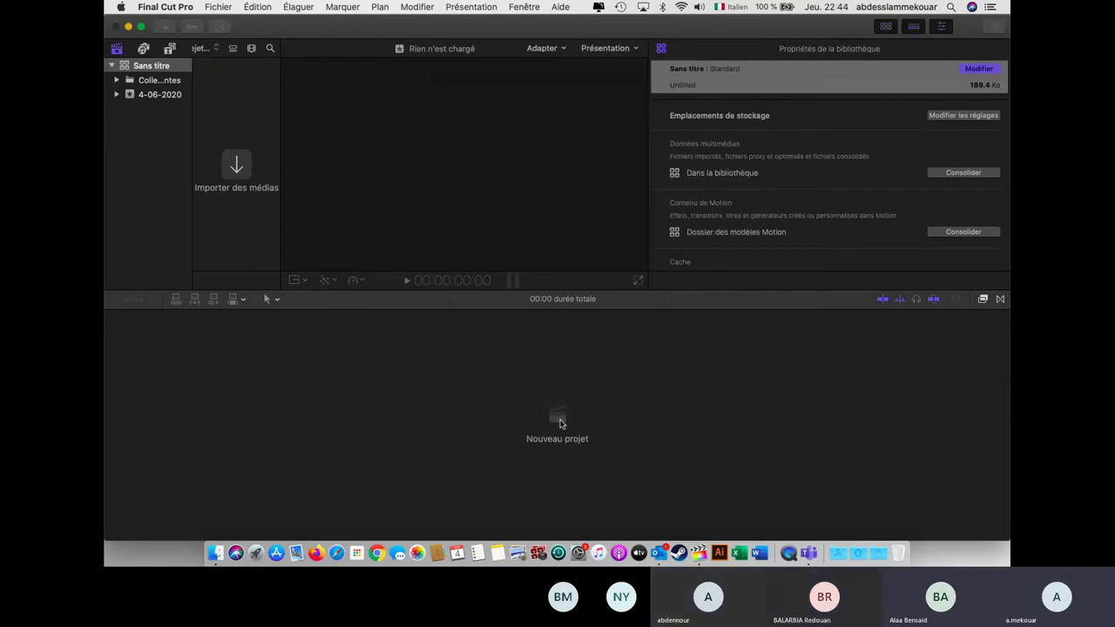
{"action": "left_click", "coordinate": [560, 424]}
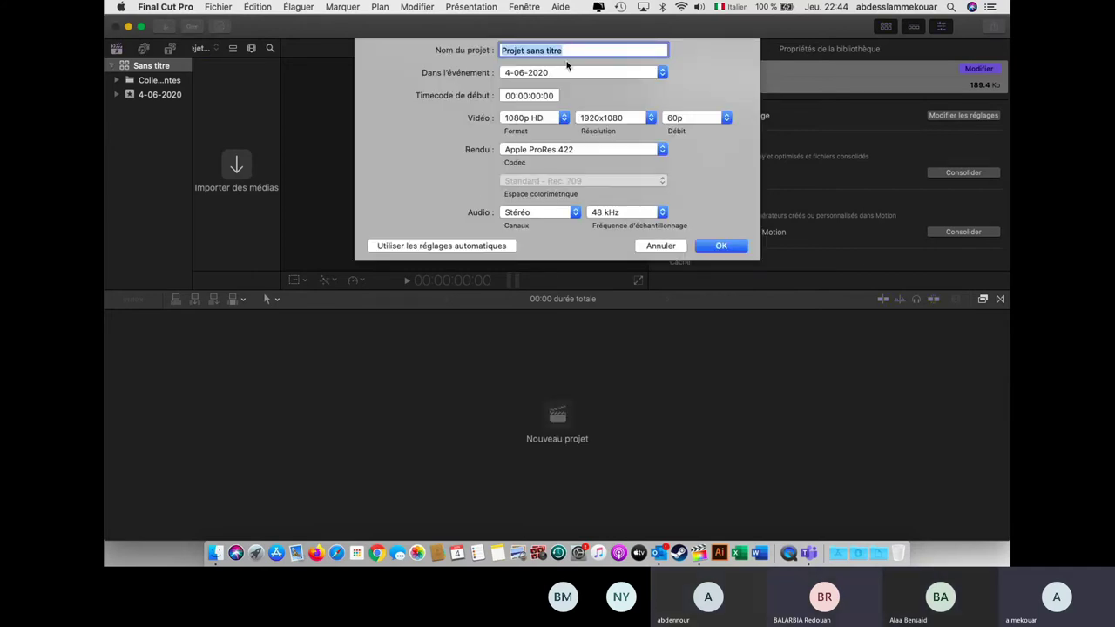
{"action": "type", "text": "test"}
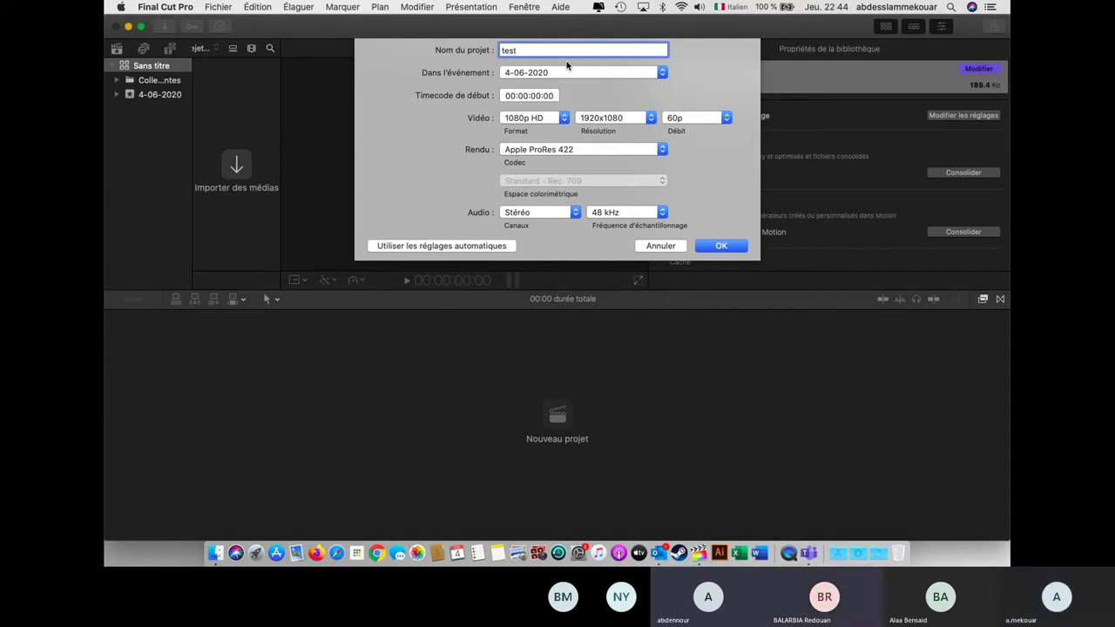
{"action": "left_click", "coordinate": [634, 120]}
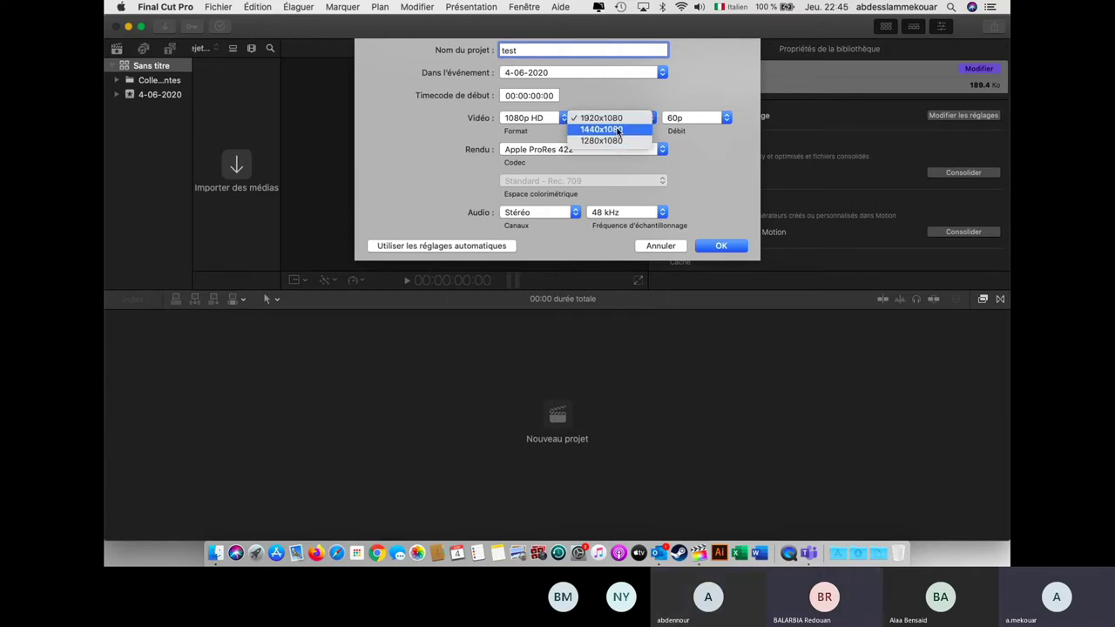
{"action": "left_click", "coordinate": [642, 249]}
{"action": "left_click", "coordinate": [659, 247]}
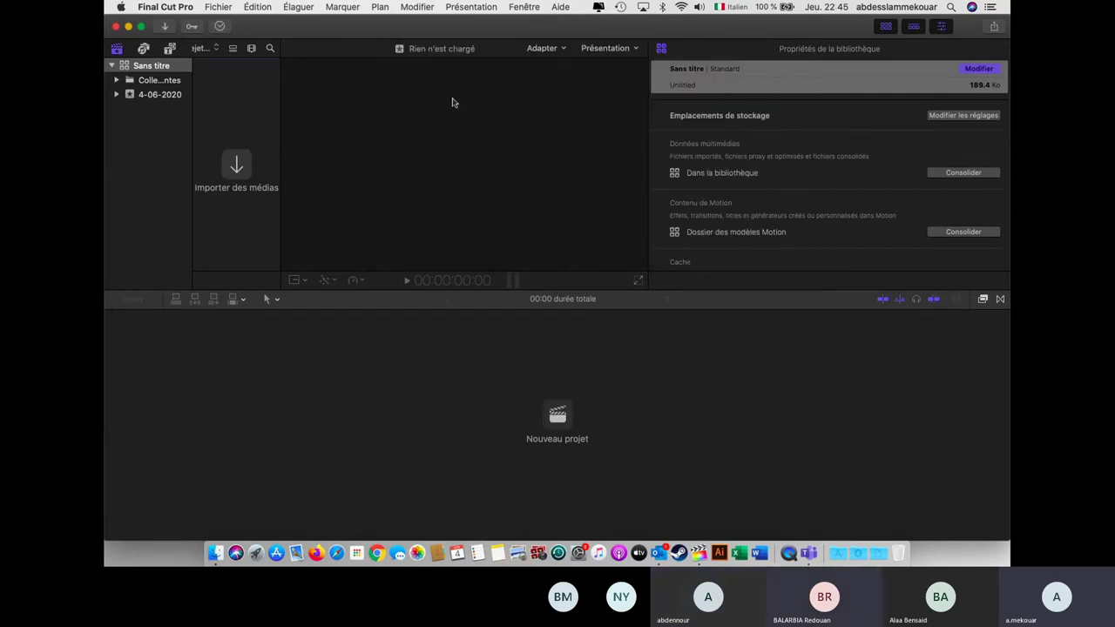
Create a project named "test webinaire" in the 4-06-2020 event, using 1080p HD, 1920x1080, 60p, Apple ProRes 422 and stereo 48 kHz audio.
{"action": "left_click", "coordinate": [556, 417]}
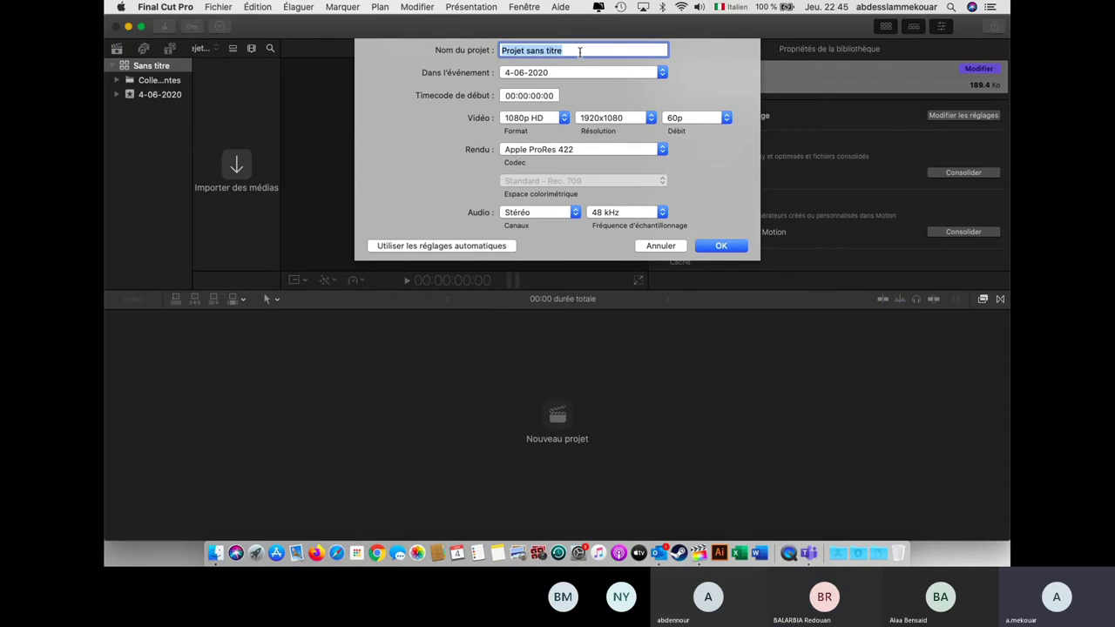
{"action": "type", "text": "test webinaire"}
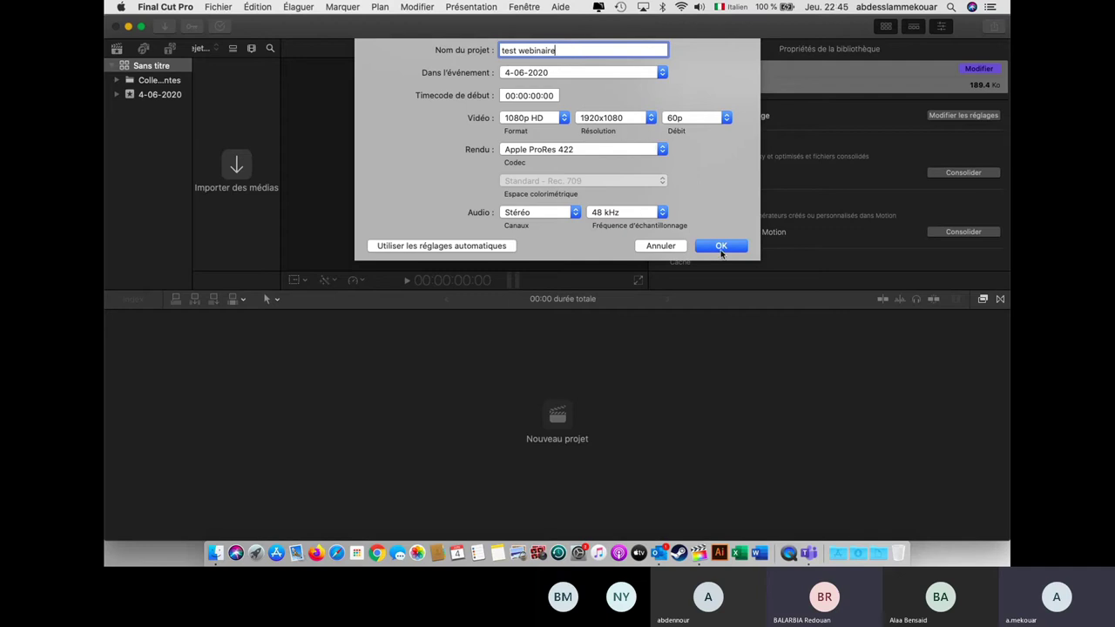
{"action": "left_click", "coordinate": [722, 250]}
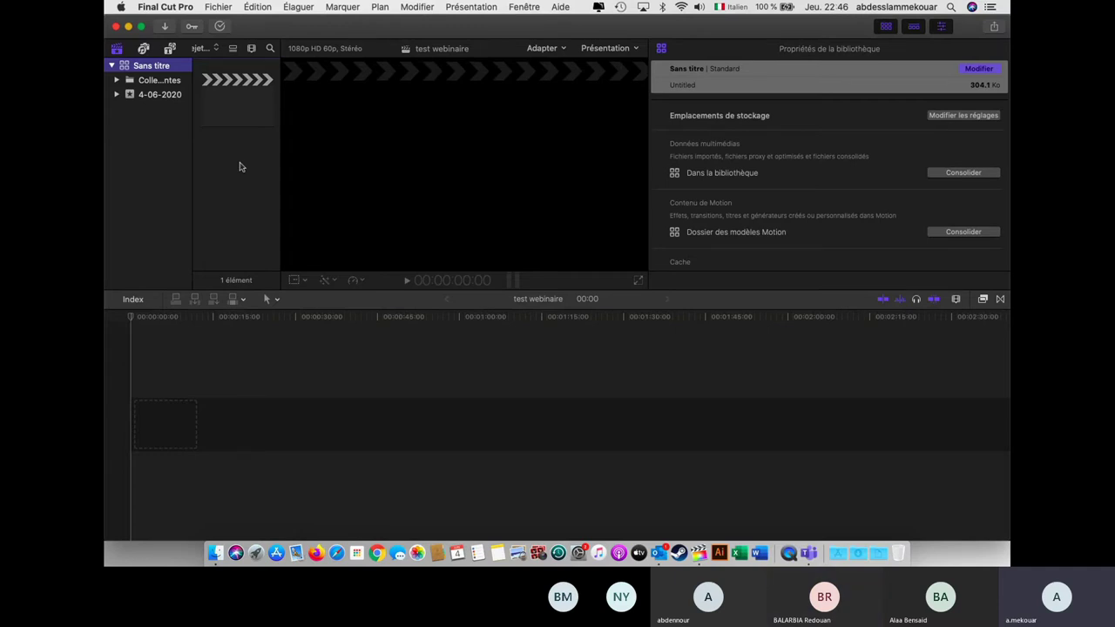
Import Enregistrement de l'écran 2020-06-04 à 09.59.27.mov from the Bureau folder into the 4-06-2020 event.
{"action": "left_click", "coordinate": [165, 29]}
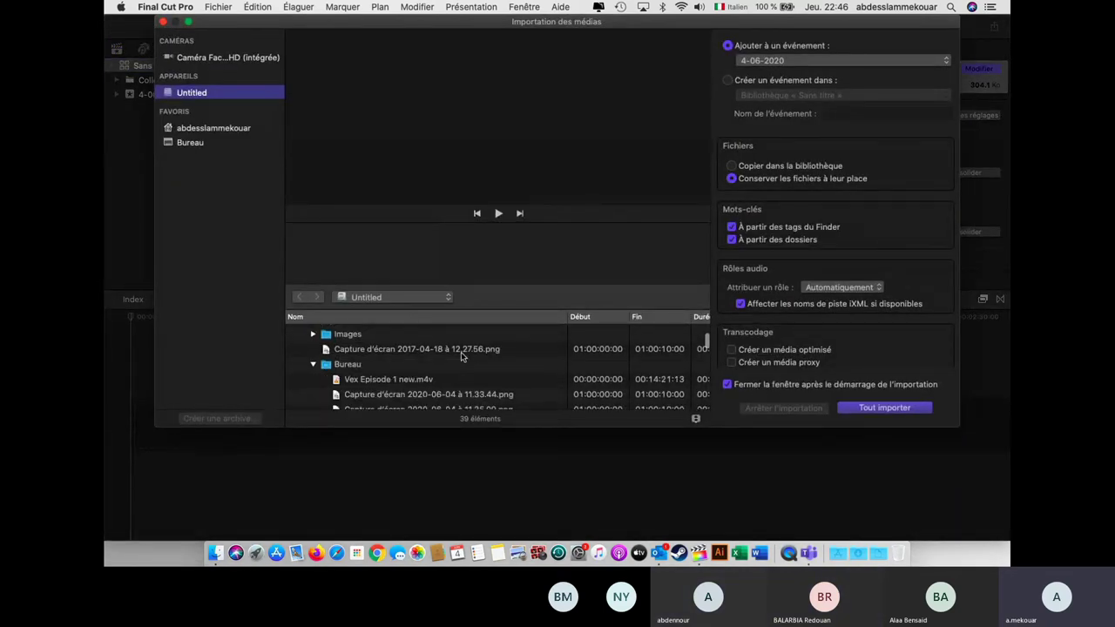
{"action": "scroll", "coordinate": [461, 352], "scroll_direction": "down", "scroll_amount": 3}
{"action": "scroll", "coordinate": [461, 356], "scroll_direction": "down", "scroll_amount": 4}
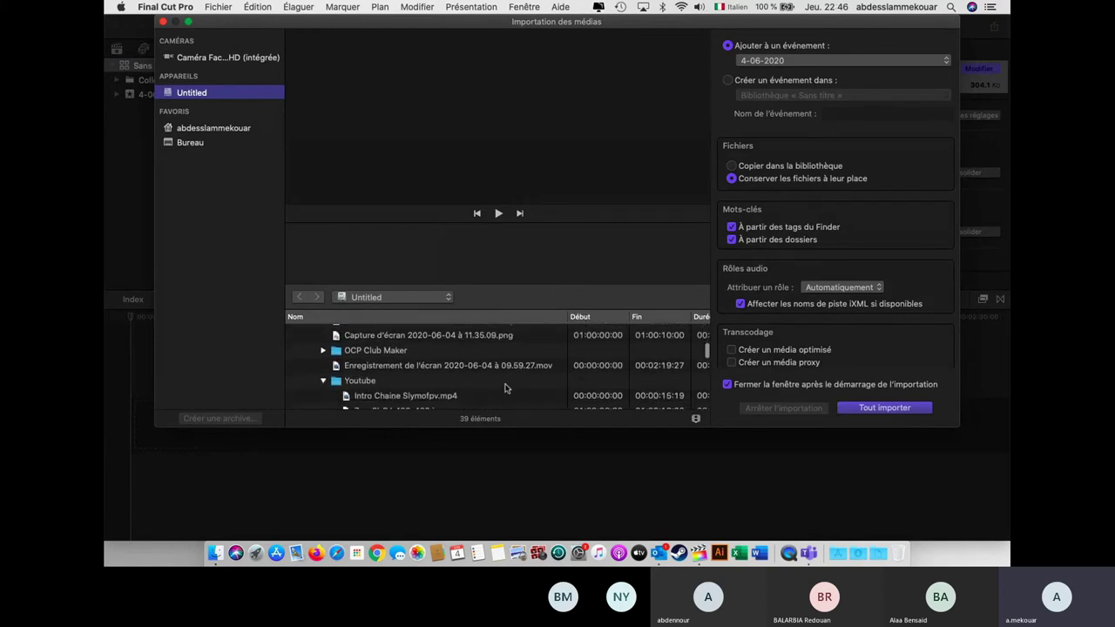
{"action": "left_click", "coordinate": [492, 372]}
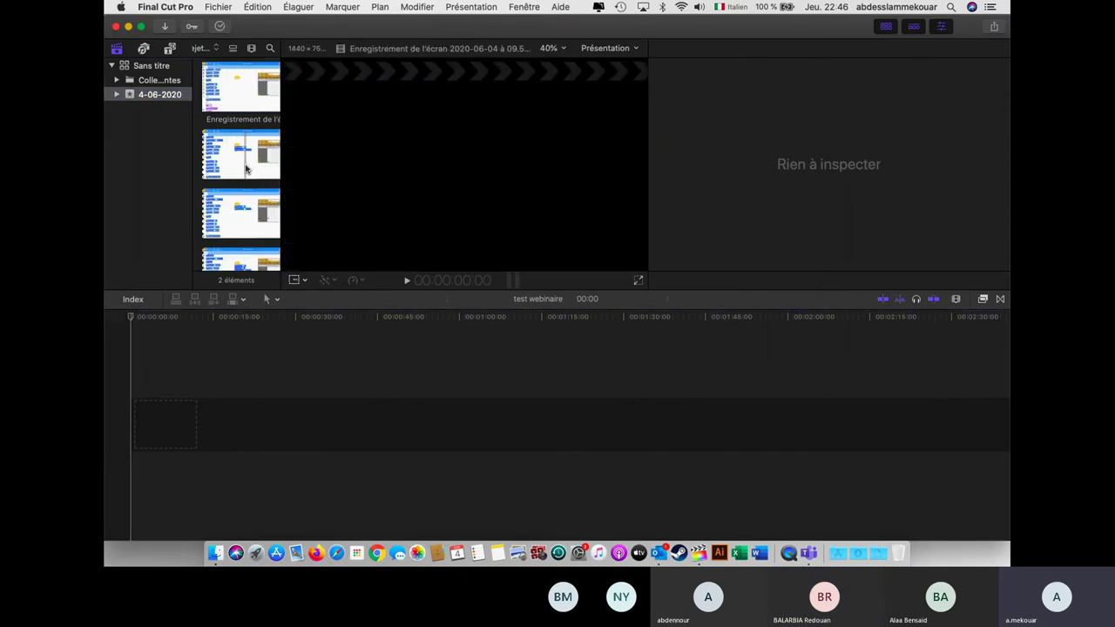
Place the whole imported screen recording at the start of the test webinaire timeline and inspect a frame partway through it.
{"action": "left_click", "coordinate": [246, 169]}
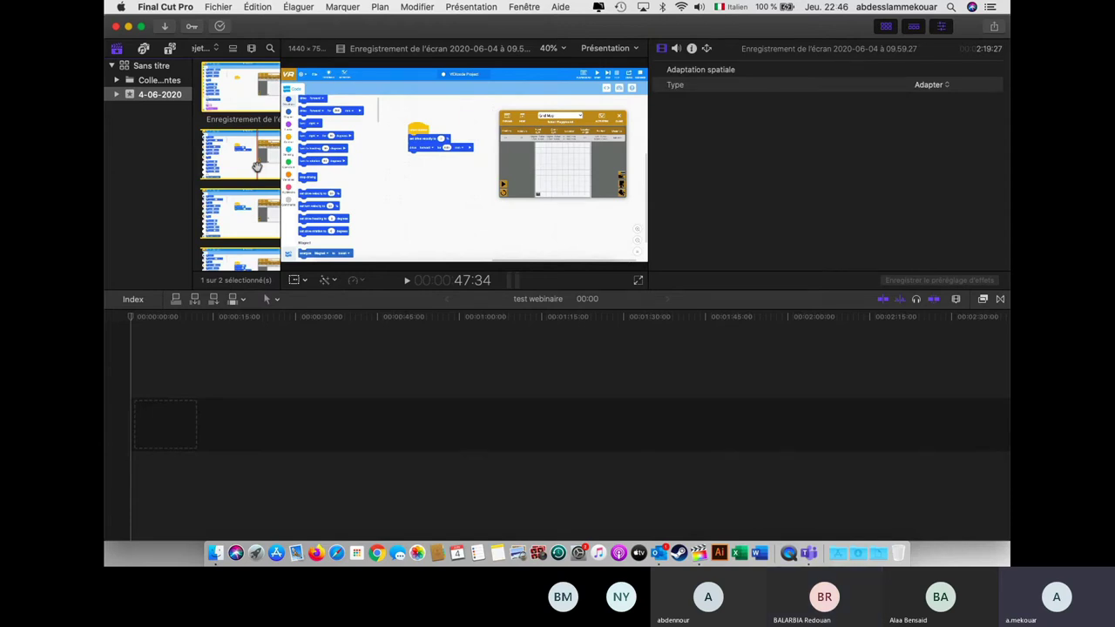
{"action": "left_click_drag", "start_coordinate": [257, 166], "coordinate": [273, 297]}
{"action": "left_click_drag", "start_coordinate": [278, 347], "coordinate": [140, 426]}
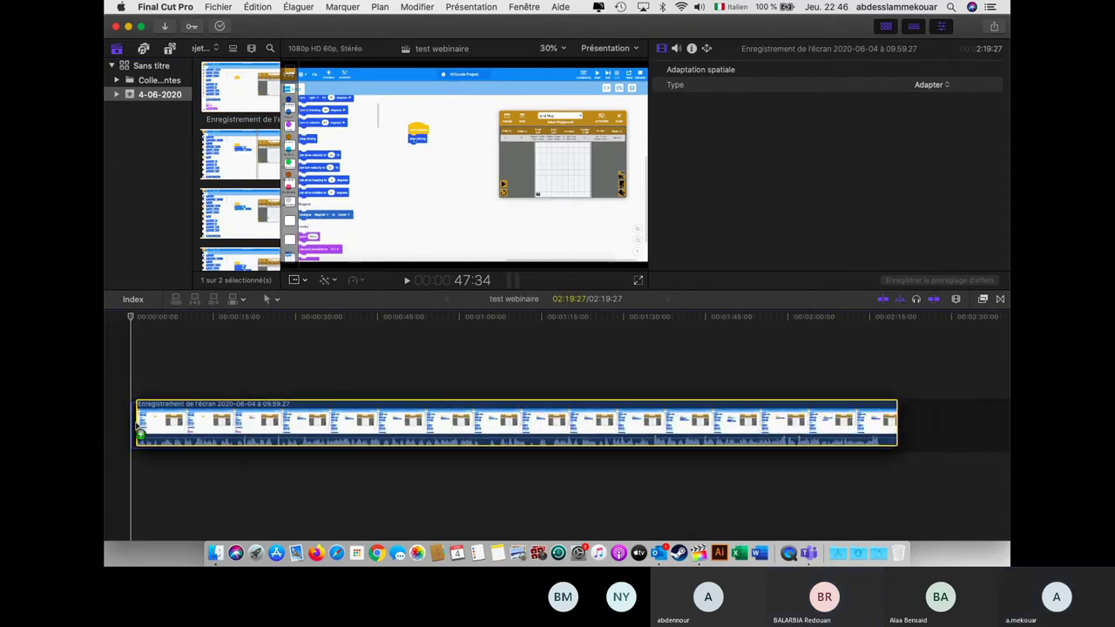
{"action": "left_click", "coordinate": [407, 392]}
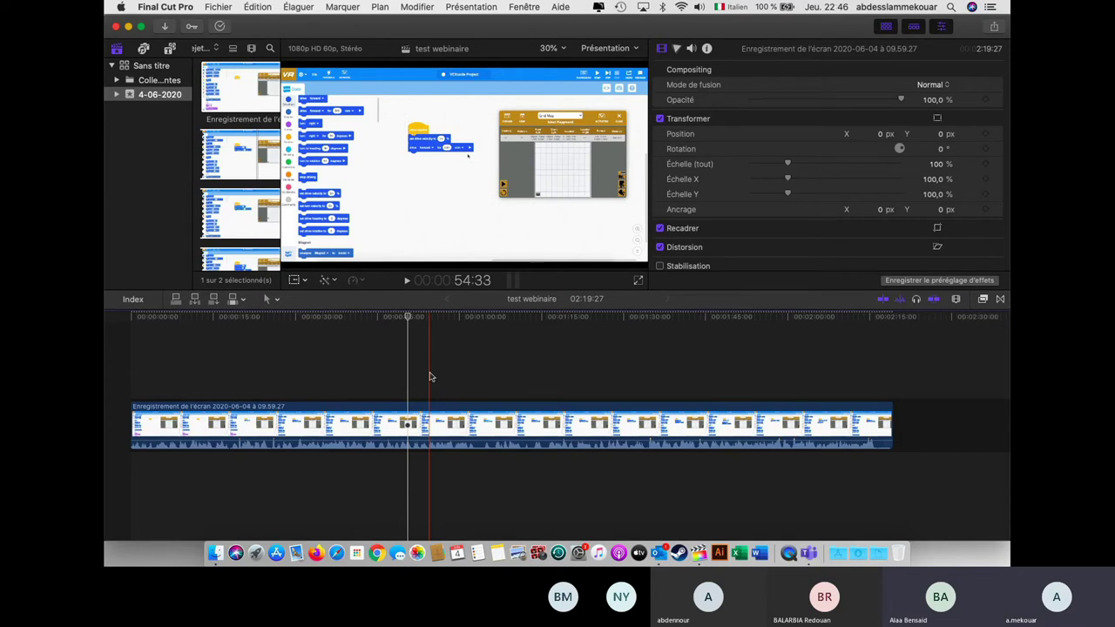
Undo the clip's placement in the timeline and the import of the screen recording.
{"action": "key", "text": "super+z"}
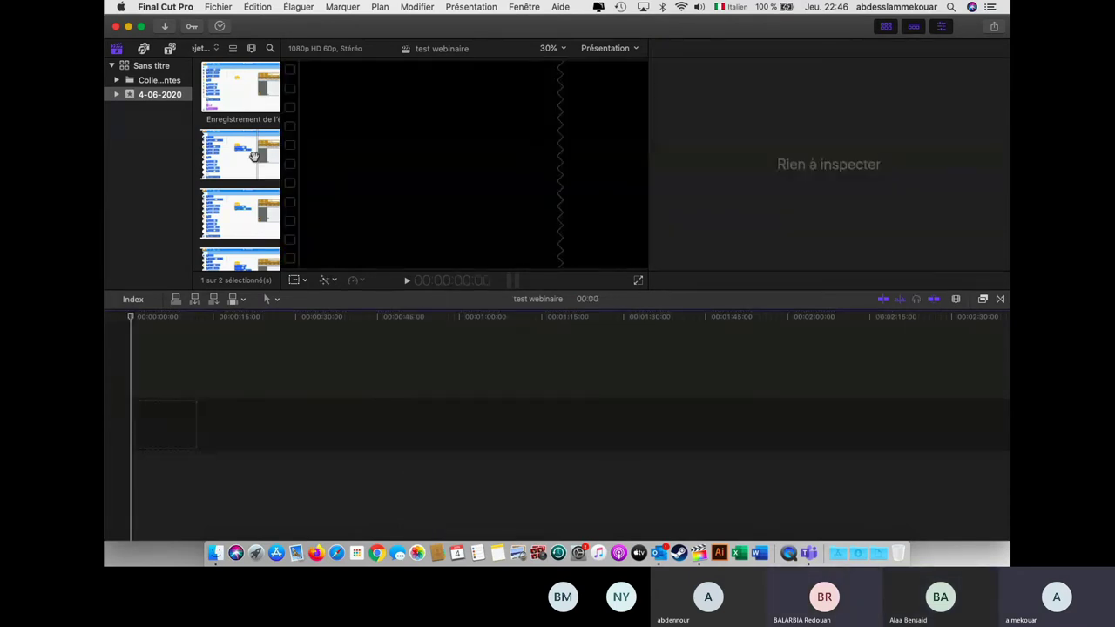
{"action": "key", "text": "super+z"}
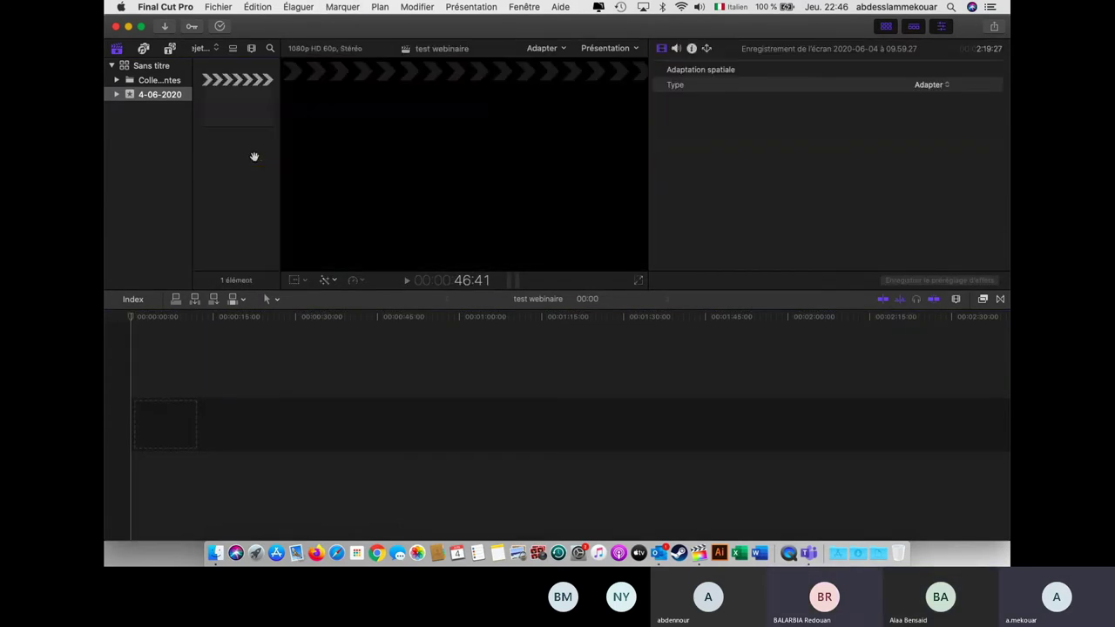
Try importing Enregistrement de l'écran 2020-06-04 à 09.59.27.mov again into the 4-06-2020 event, leaving the file in place.
{"action": "left_click", "coordinate": [165, 27]}
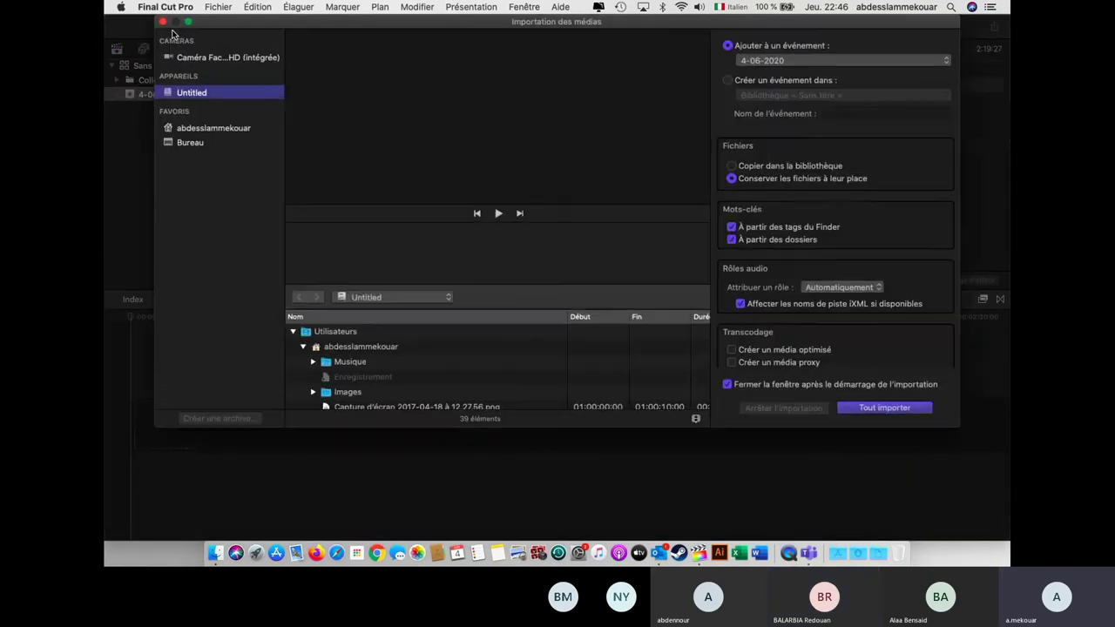
{"action": "scroll", "coordinate": [462, 394], "scroll_direction": "down", "scroll_amount": 5}
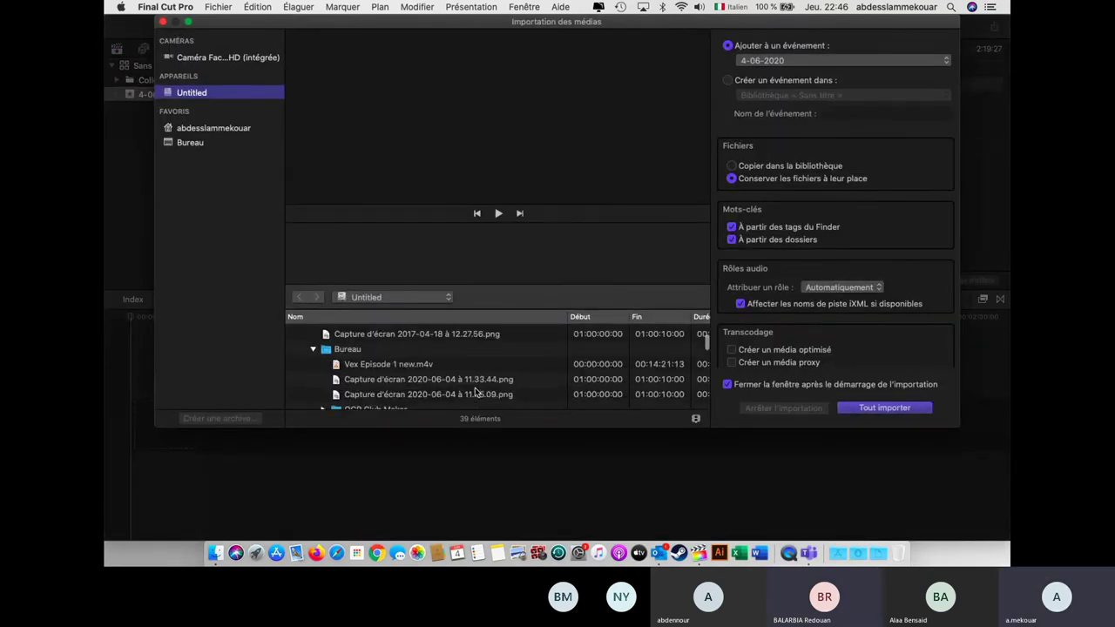
{"action": "scroll", "coordinate": [475, 392], "scroll_direction": "down", "scroll_amount": 4}
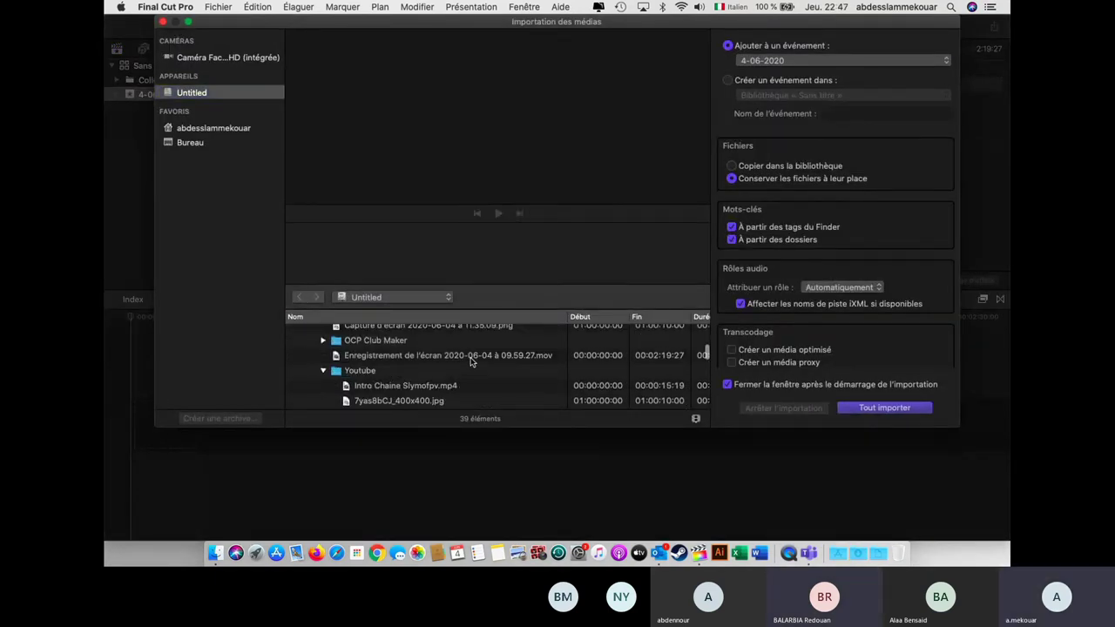
{"action": "left_click", "coordinate": [470, 357]}
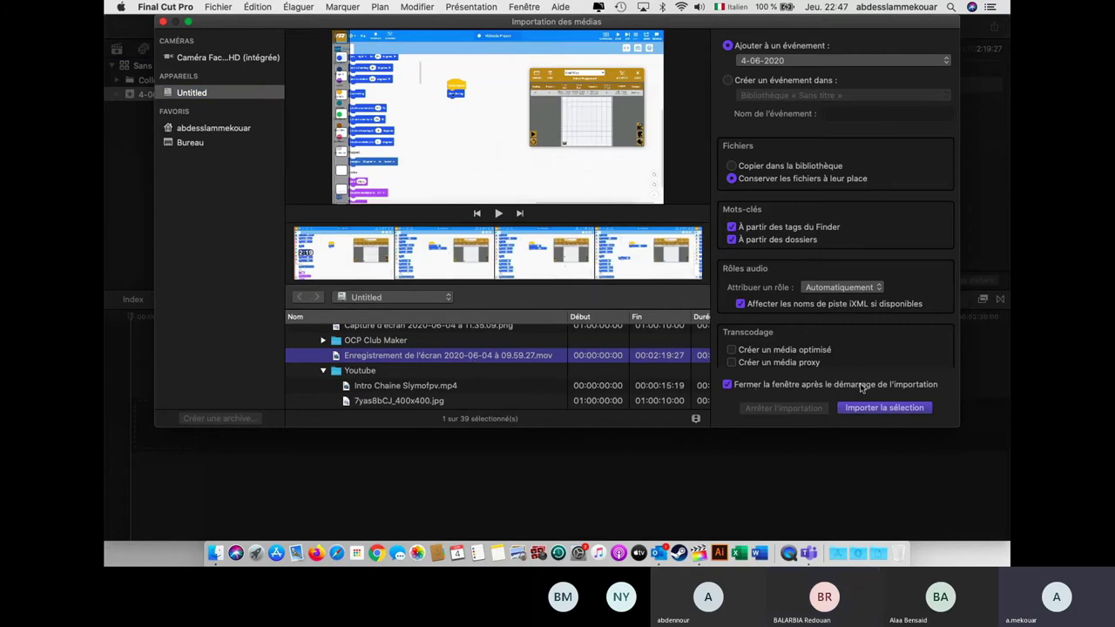
{"action": "left_click", "coordinate": [886, 408]}
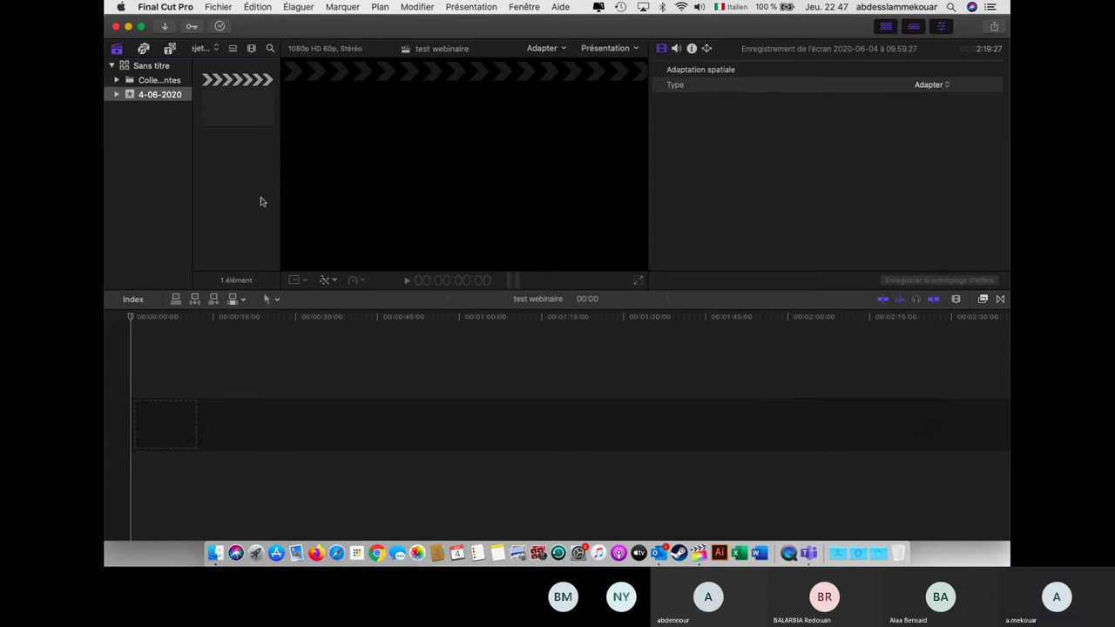
Look for the imported recording among the event's clips and check the status of the background tasks.
{"action": "left_click", "coordinate": [250, 119]}
{"action": "left_click", "coordinate": [254, 180]}
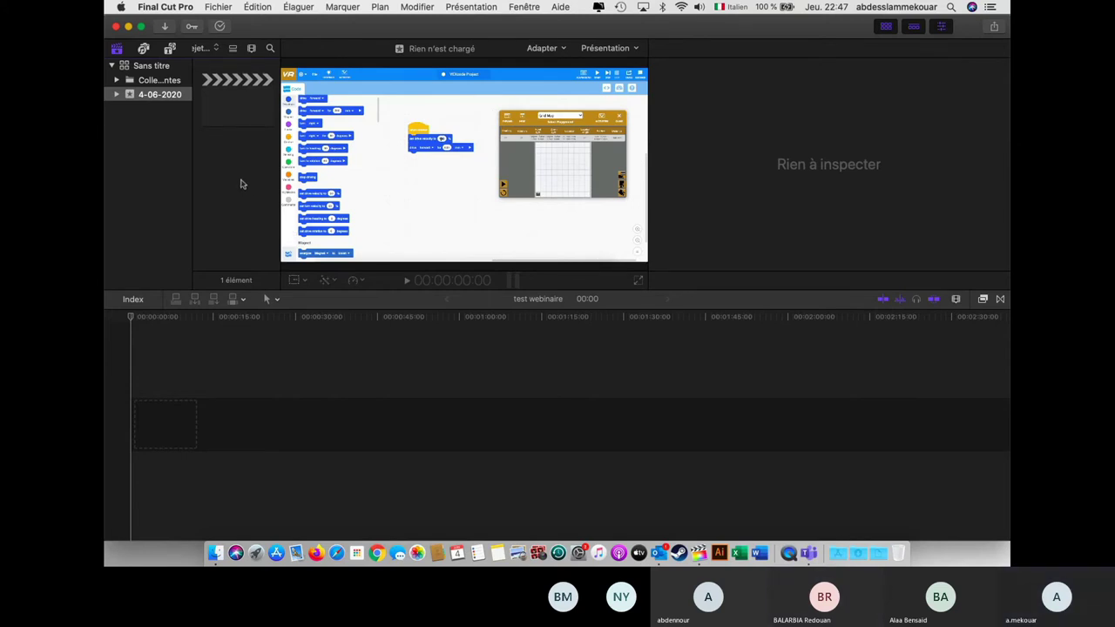
{"action": "key", "text": "super+9"}
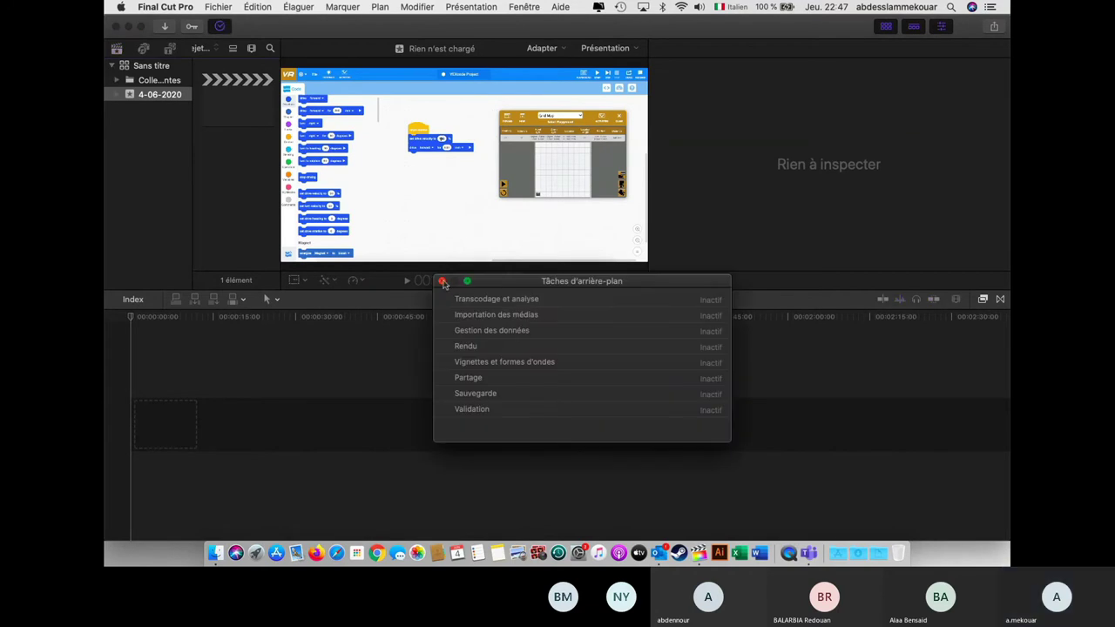
{"action": "left_click", "coordinate": [442, 280]}
{"action": "left_click", "coordinate": [218, 129]}
{"action": "left_click", "coordinate": [252, 182]}
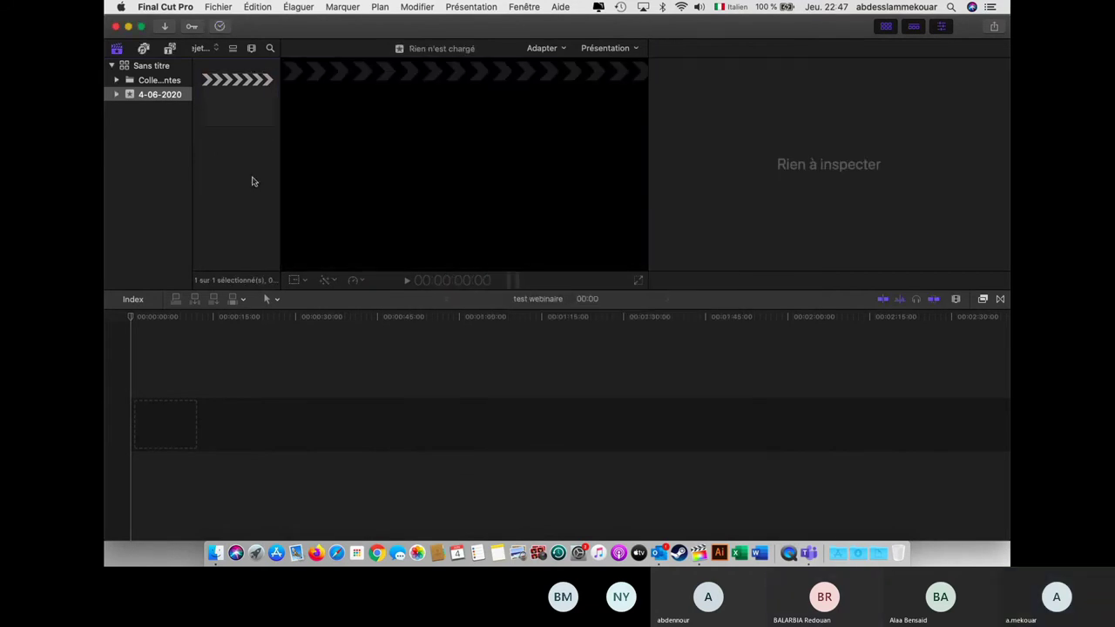
Retry importing the Enregistrement de l'écran 2020-06-04 à 09.59.27.mov recording from Bureau into the 4-06-2020 event.
{"action": "left_click", "coordinate": [165, 27]}
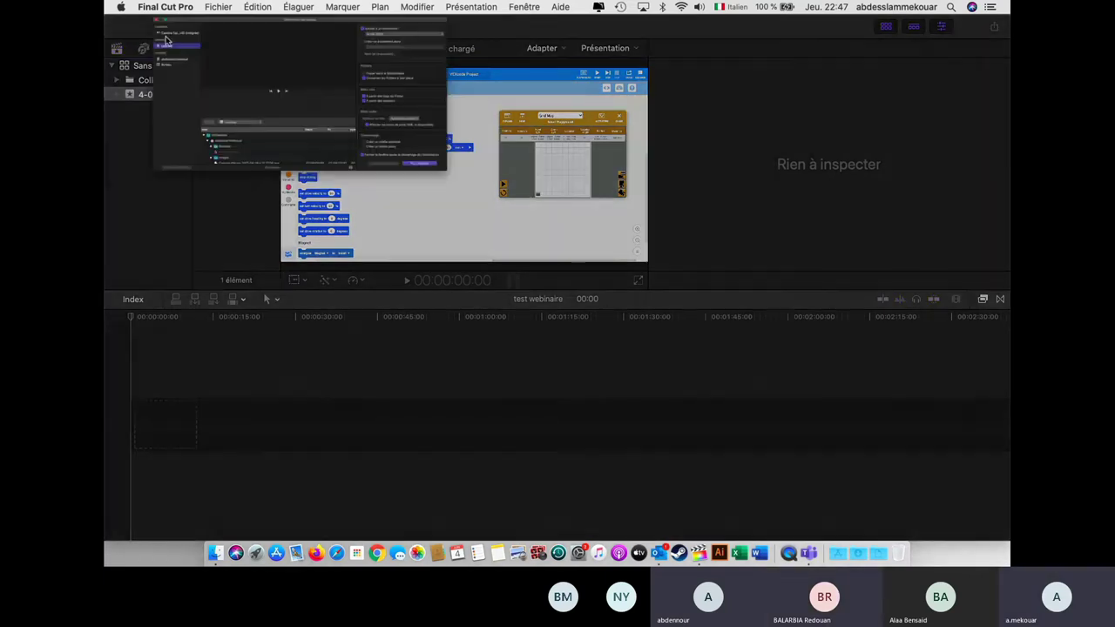
{"action": "scroll", "coordinate": [427, 377], "scroll_direction": "down", "scroll_amount": 6}
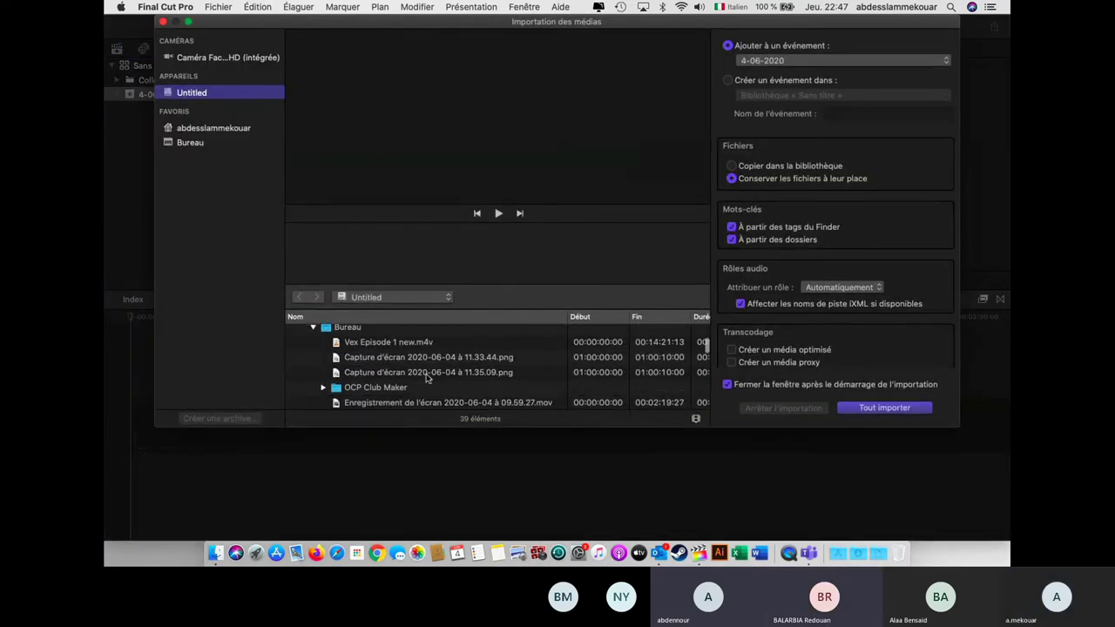
{"action": "scroll", "coordinate": [427, 377], "scroll_direction": "down", "scroll_amount": 2}
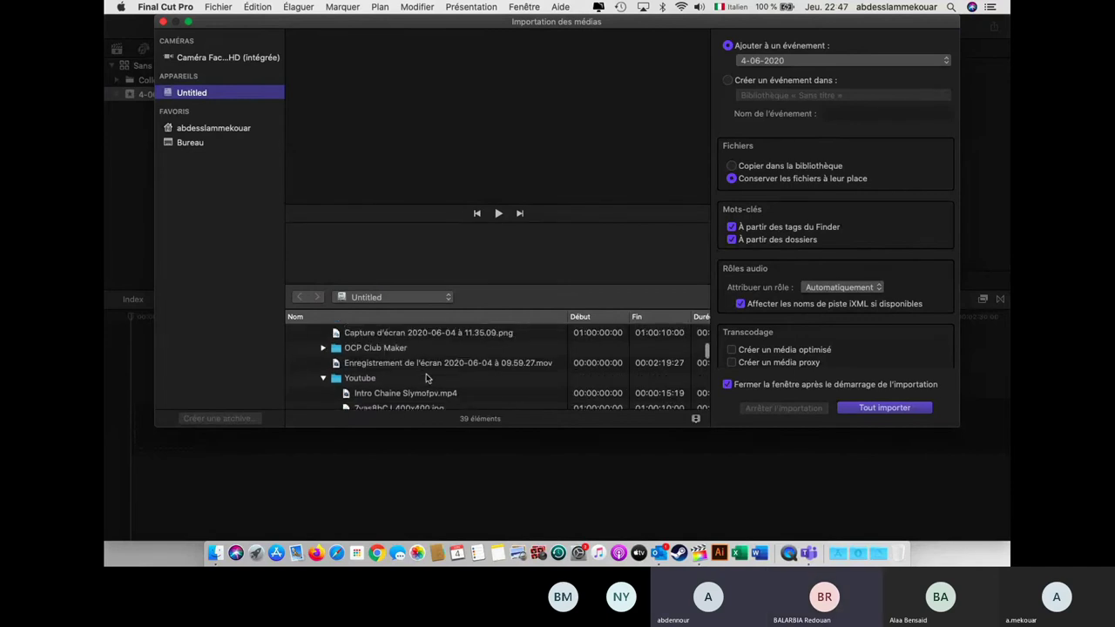
{"action": "scroll", "coordinate": [477, 399], "scroll_direction": "up", "scroll_amount": 2}
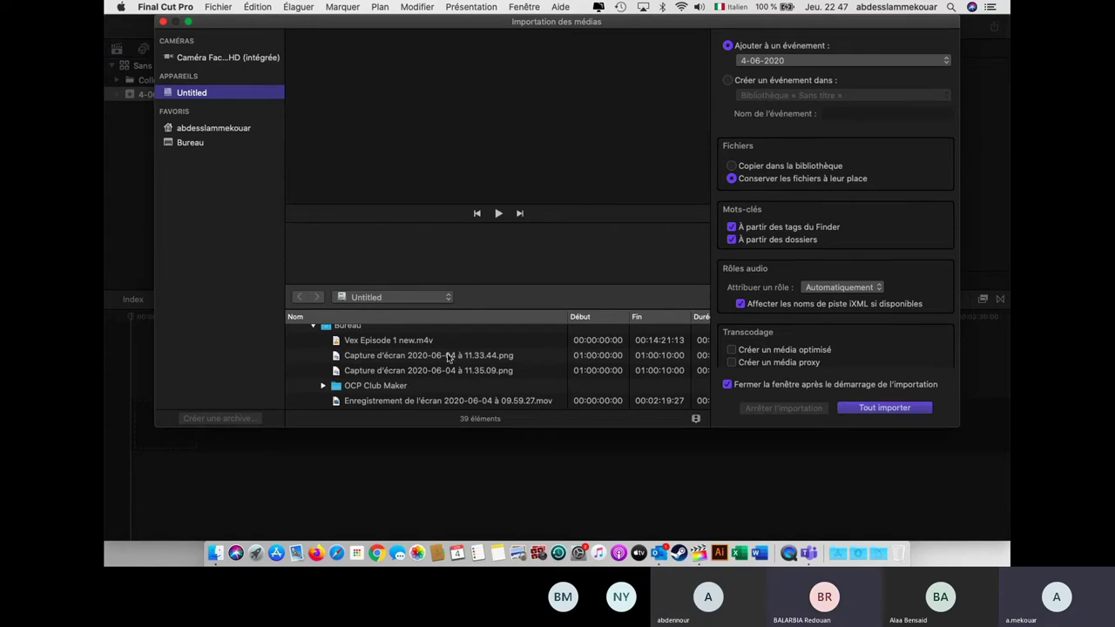
{"action": "scroll", "coordinate": [446, 373], "scroll_direction": "down", "scroll_amount": 3}
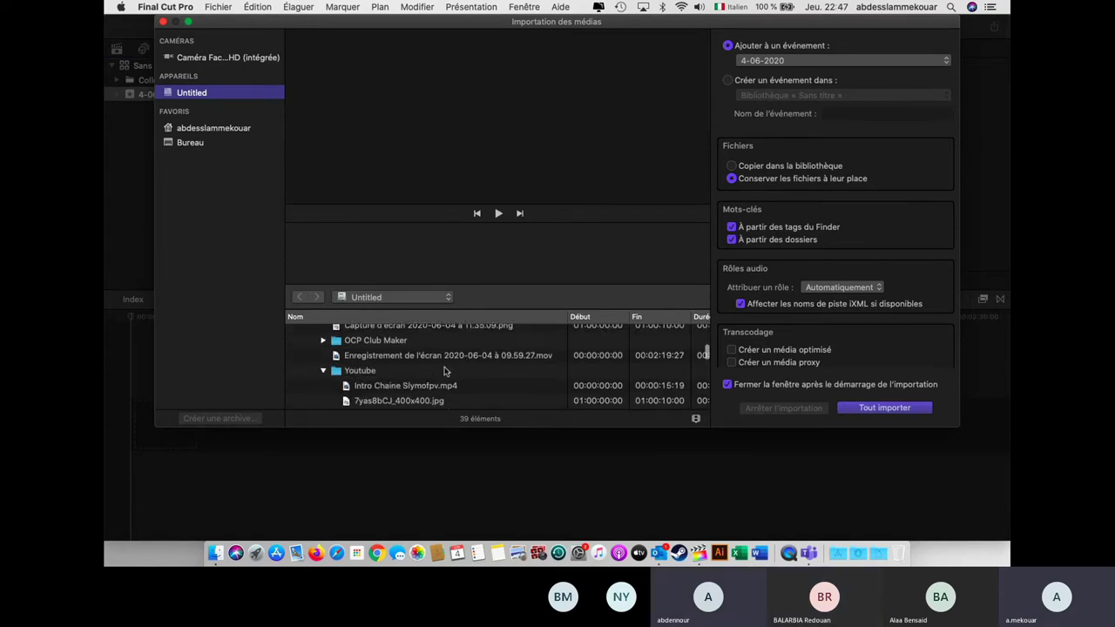
{"action": "scroll", "coordinate": [445, 372], "scroll_direction": "down", "scroll_amount": 1}
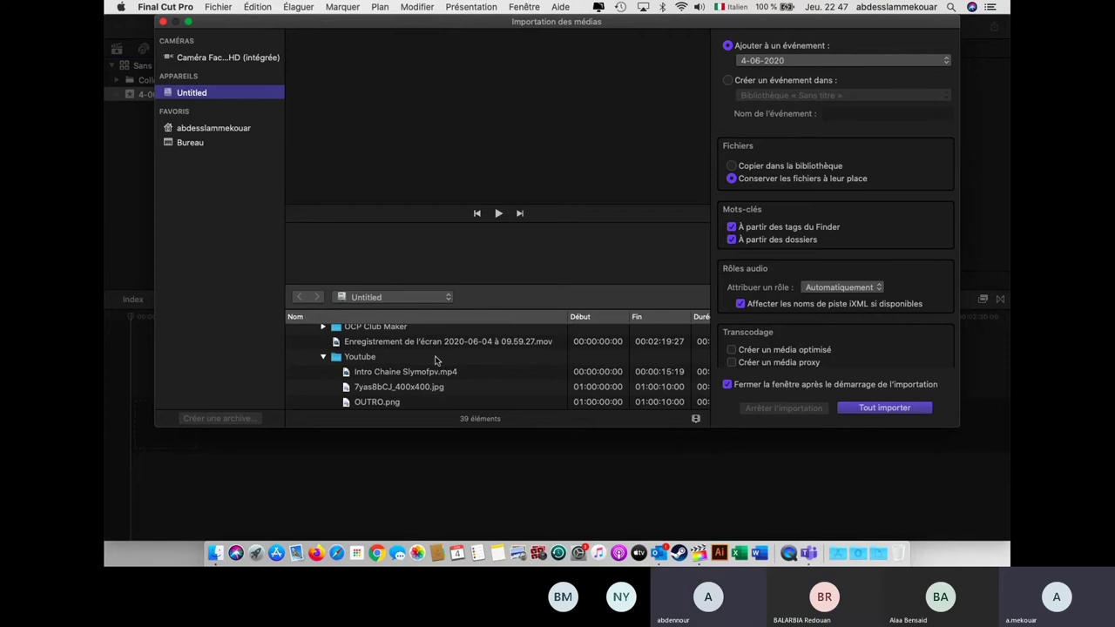
{"action": "left_click", "coordinate": [443, 342]}
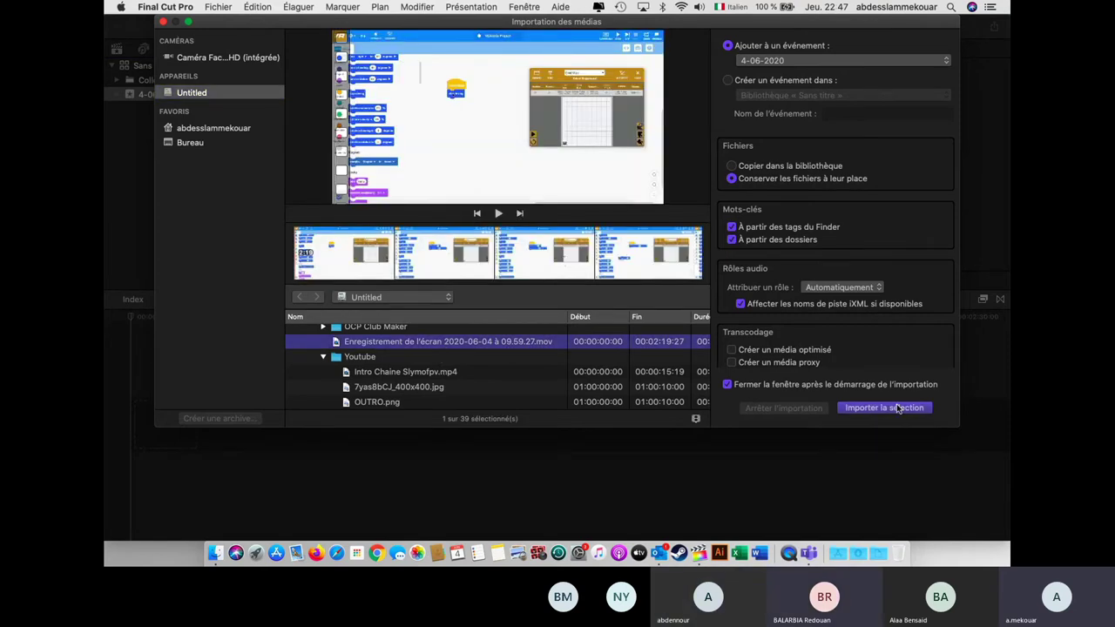
{"action": "left_click", "coordinate": [898, 409]}
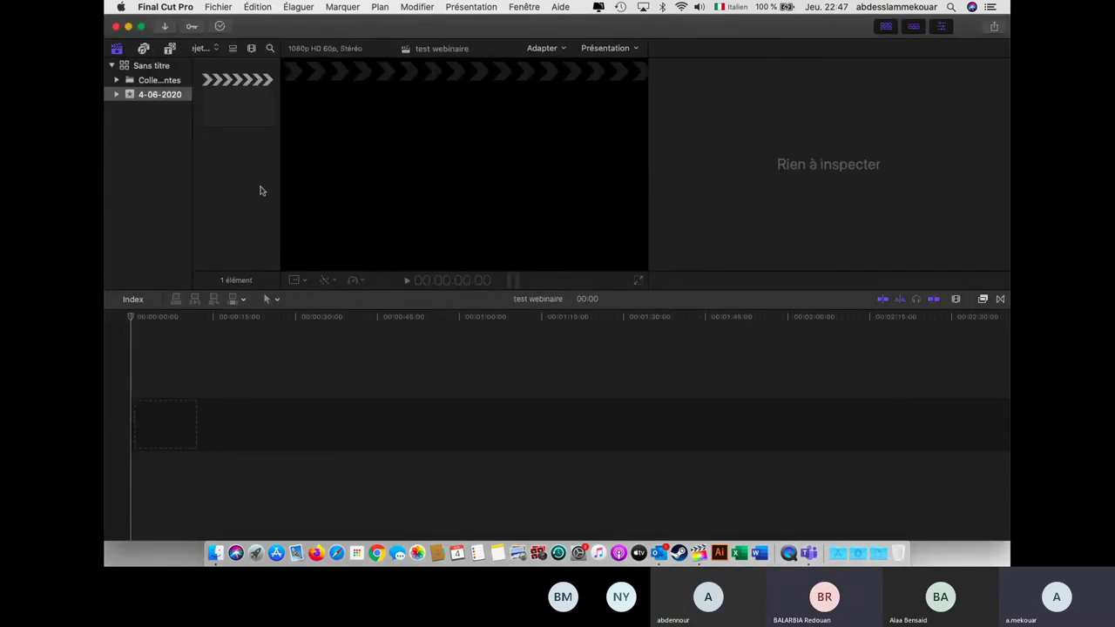
Look for the imported screen recording among the contents of the 4-06-2020 event.
{"action": "left_click", "coordinate": [153, 80]}
{"action": "left_click", "coordinate": [119, 94]}
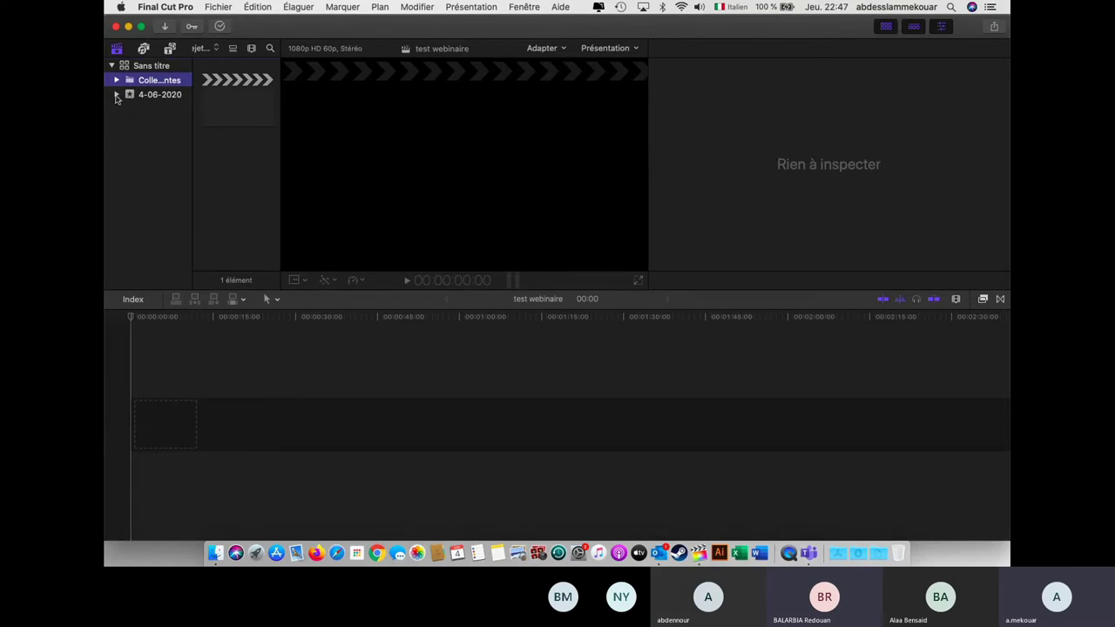
{"action": "left_click", "coordinate": [160, 97]}
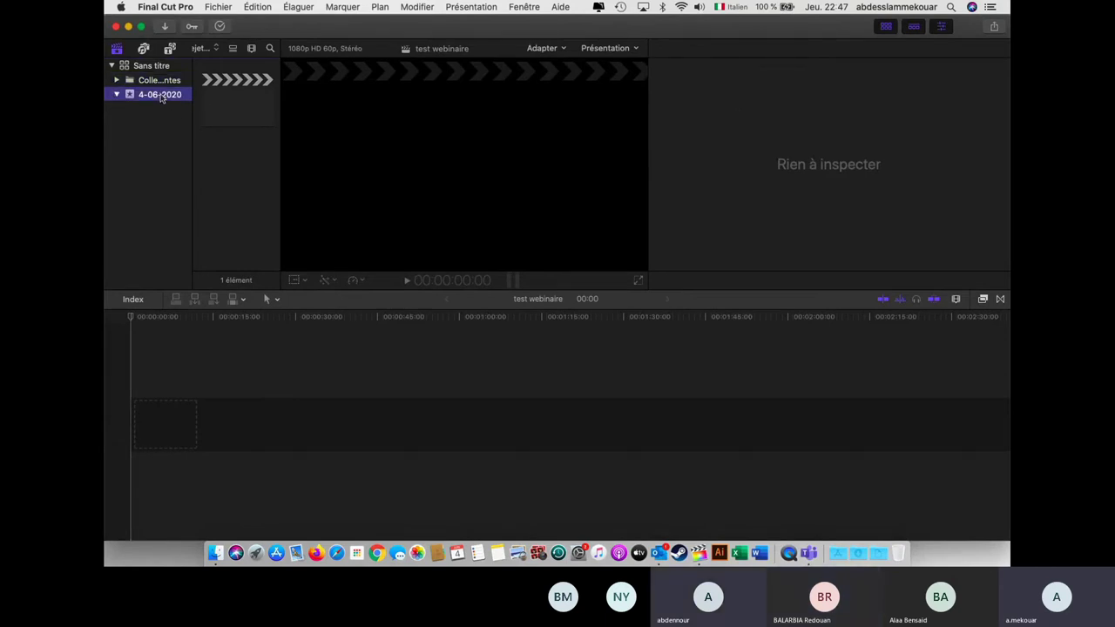
{"action": "left_click", "coordinate": [262, 173]}
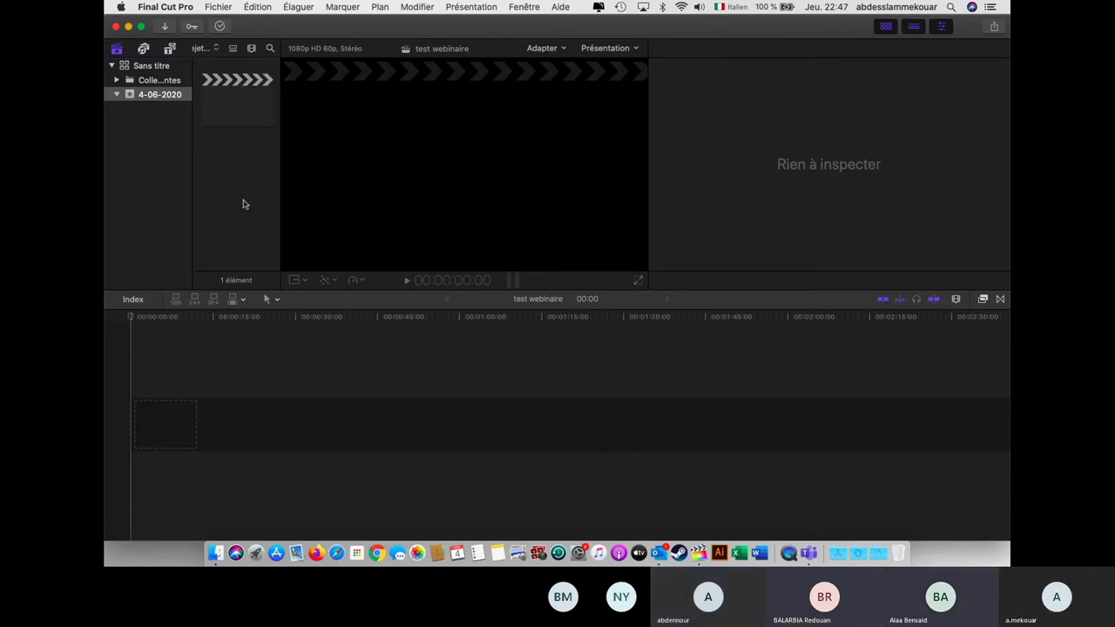
{"action": "left_click", "coordinate": [232, 142]}
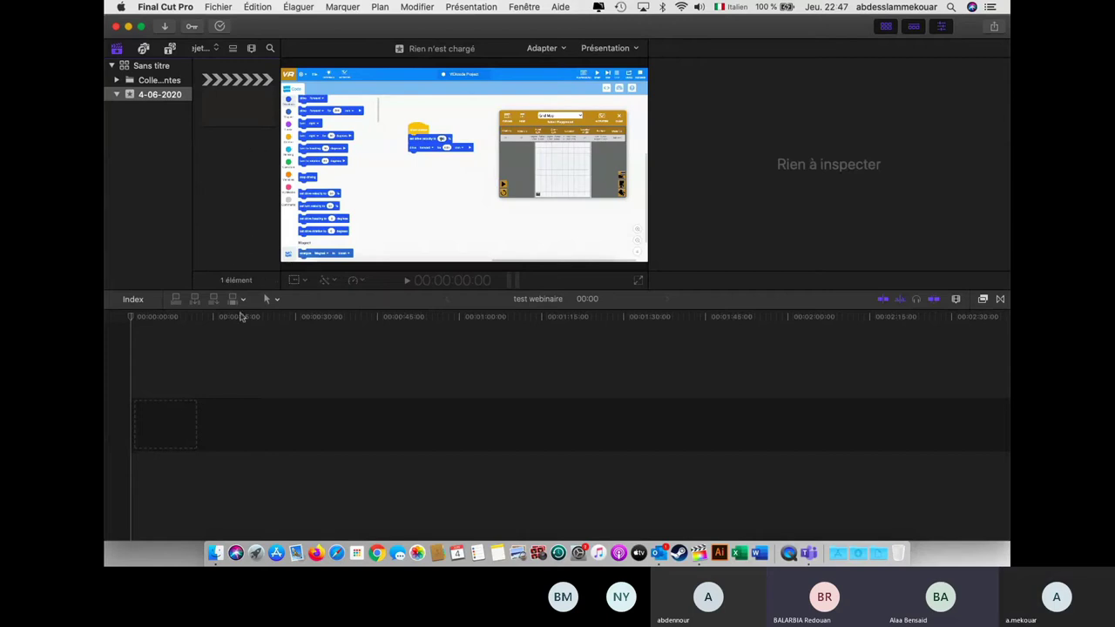
{"action": "left_click", "coordinate": [241, 317]}
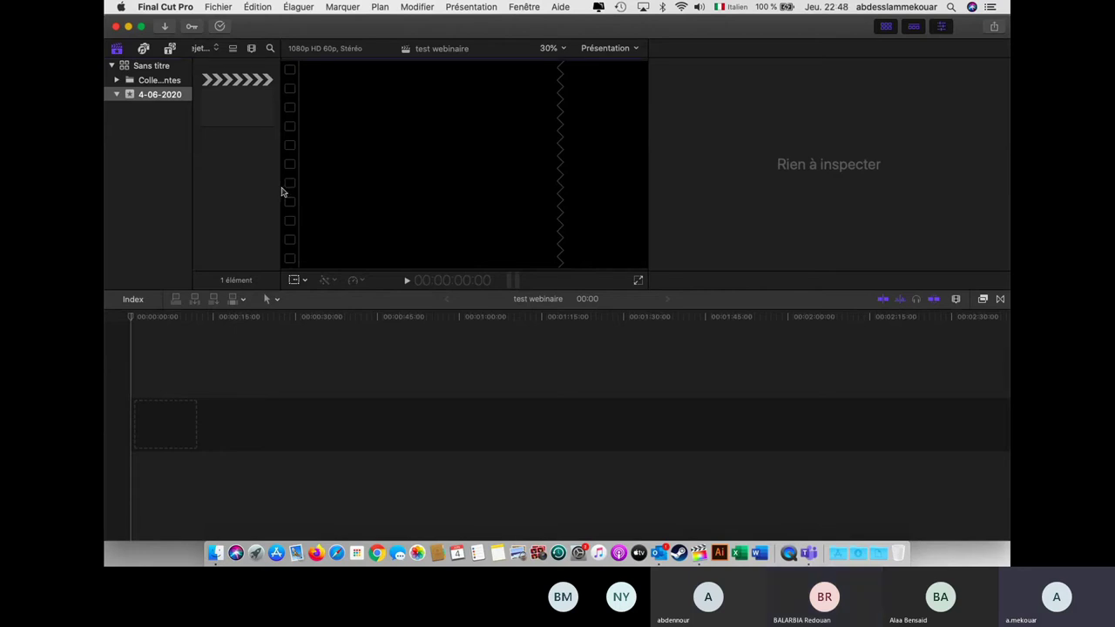
Widen the clip browser and expand the library's smart collections.
{"action": "left_click_drag", "start_coordinate": [280, 191], "coordinate": [408, 175]}
{"action": "left_click", "coordinate": [259, 114]}
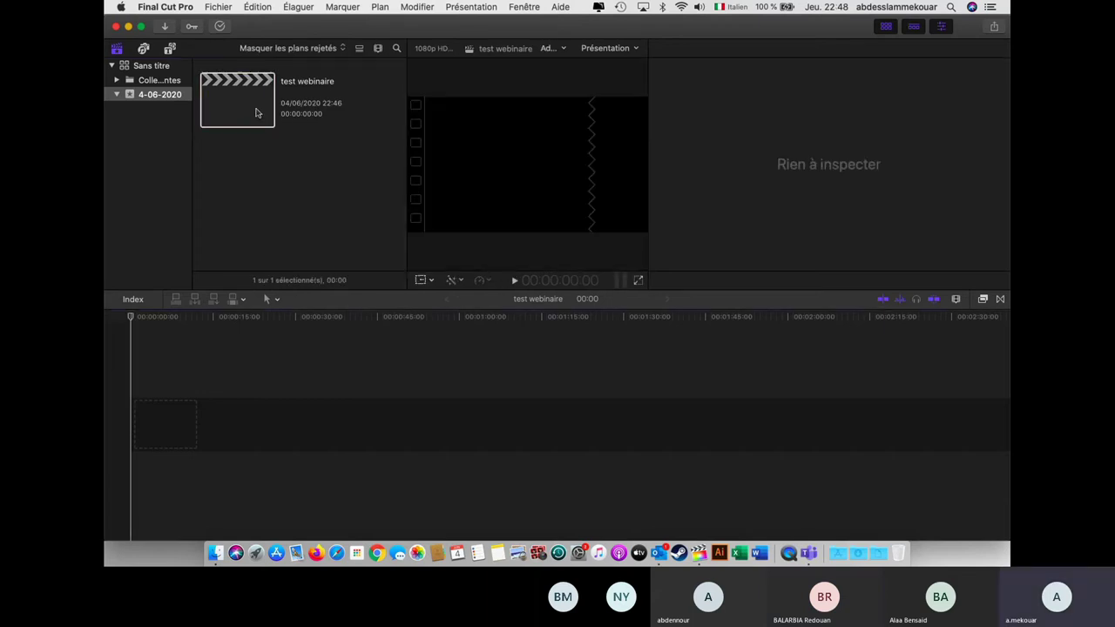
{"action": "left_click", "coordinate": [315, 239]}
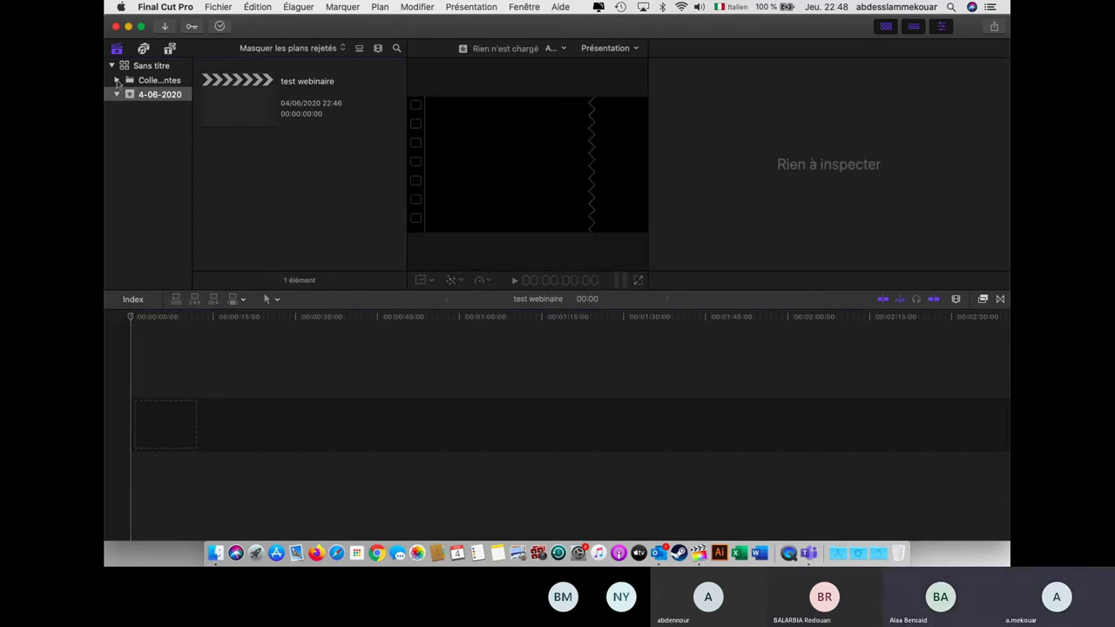
{"action": "left_click", "coordinate": [117, 80]}
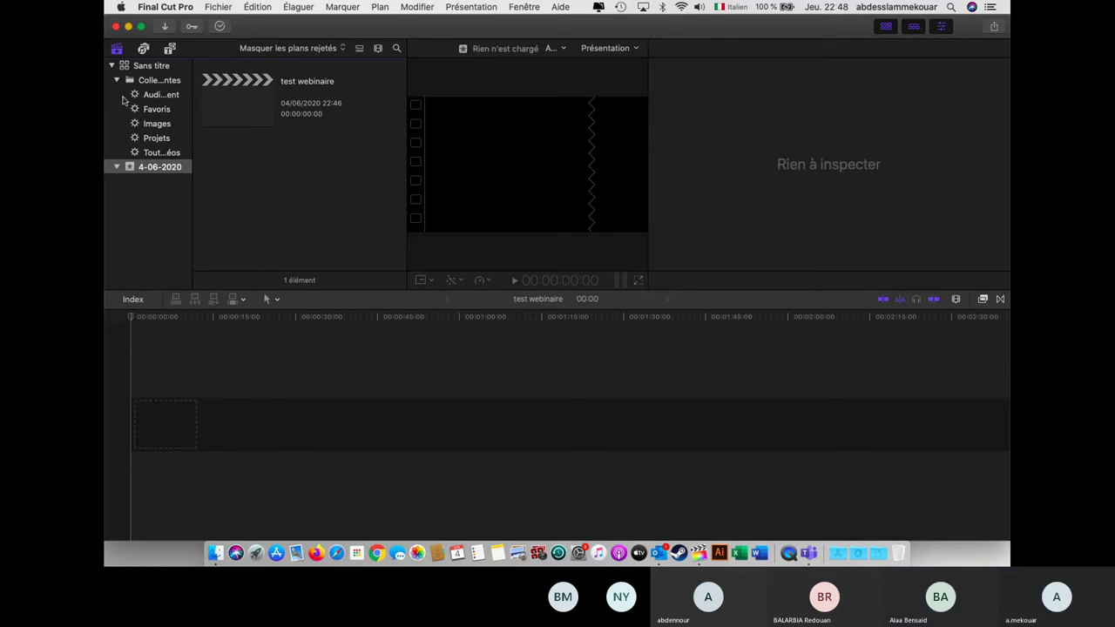
{"action": "left_click", "coordinate": [119, 169]}
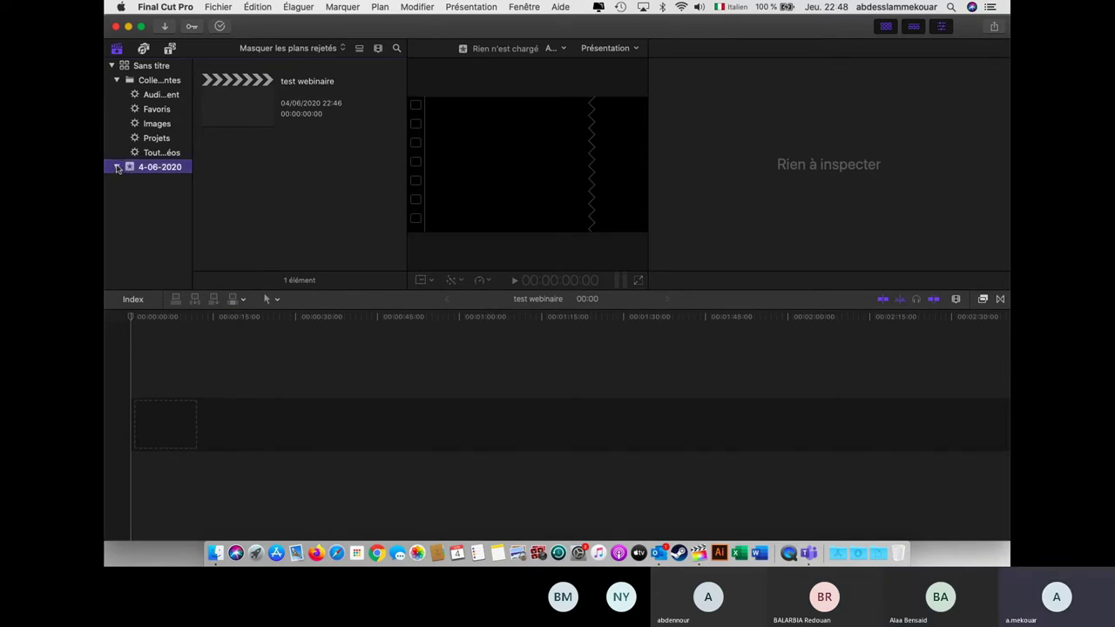
Import Intro Chaine Slymofpv.mp4 from the Youtube folder into the 4-06-2020 event, keeping the file in place.
{"action": "left_click", "coordinate": [165, 27]}
{"action": "scroll", "coordinate": [508, 385], "scroll_direction": "down", "scroll_amount": 3}
{"action": "scroll", "coordinate": [511, 386], "scroll_direction": "up", "scroll_amount": 2}
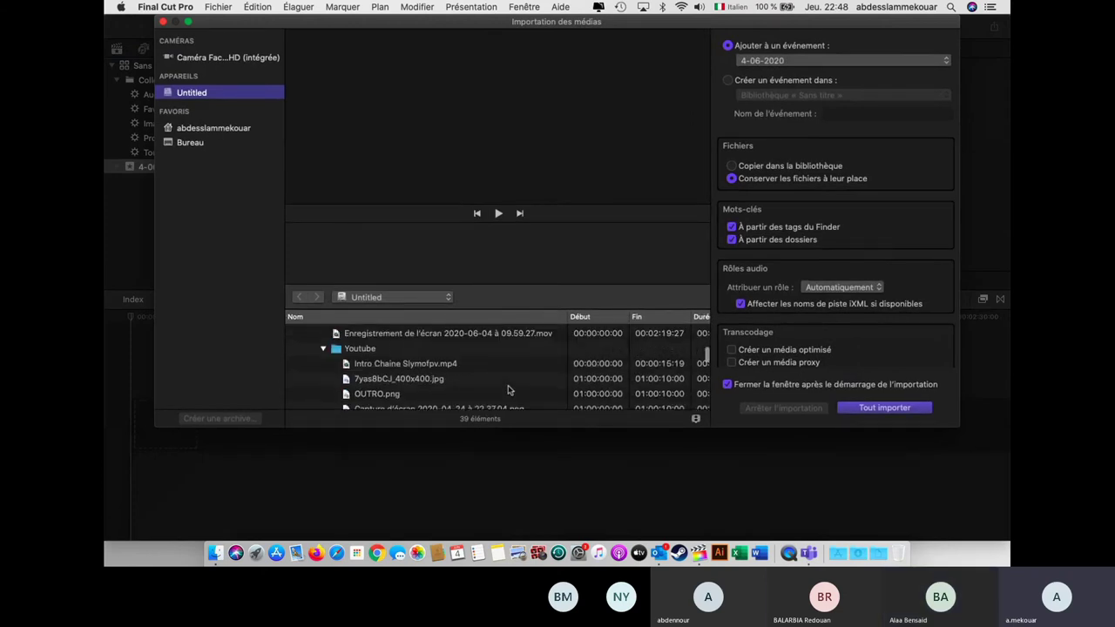
{"action": "left_click", "coordinate": [448, 365]}
{"action": "key", "text": "Return"}
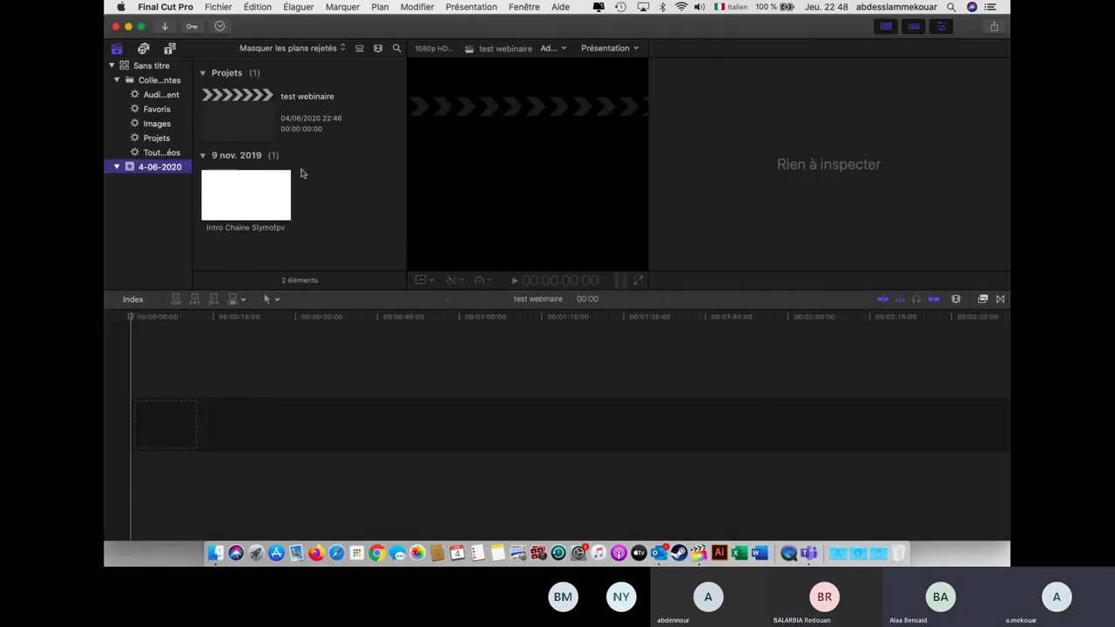
Place the Intro Chaine Slymofpv clip at the start of the test webinaire timeline.
{"action": "left_click", "coordinate": [257, 199]}
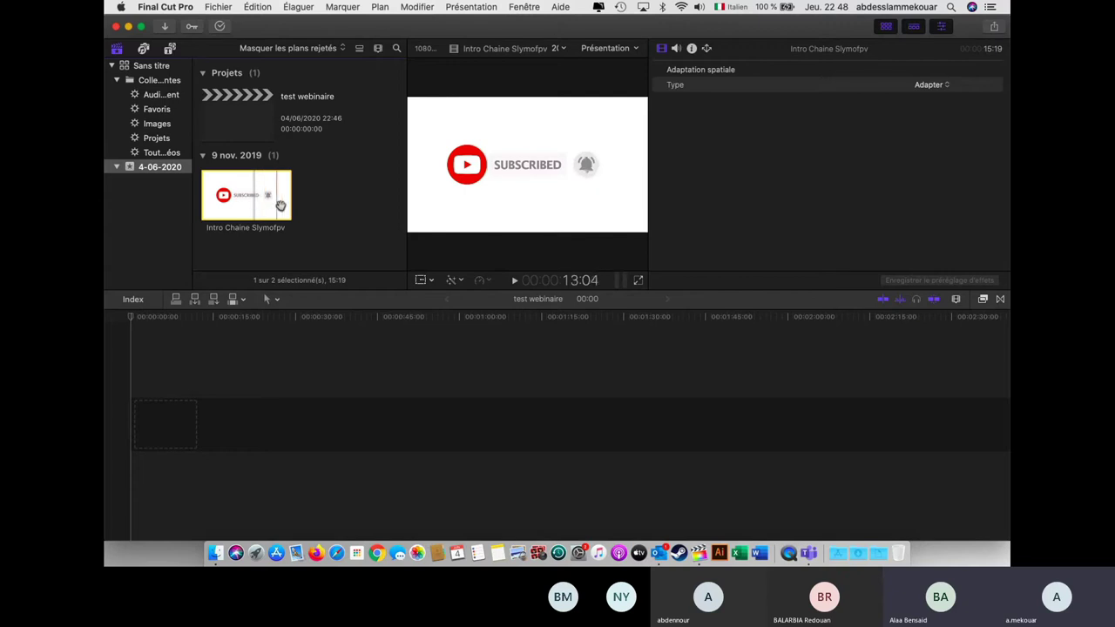
{"action": "left_click_drag", "start_coordinate": [269, 196], "coordinate": [159, 423]}
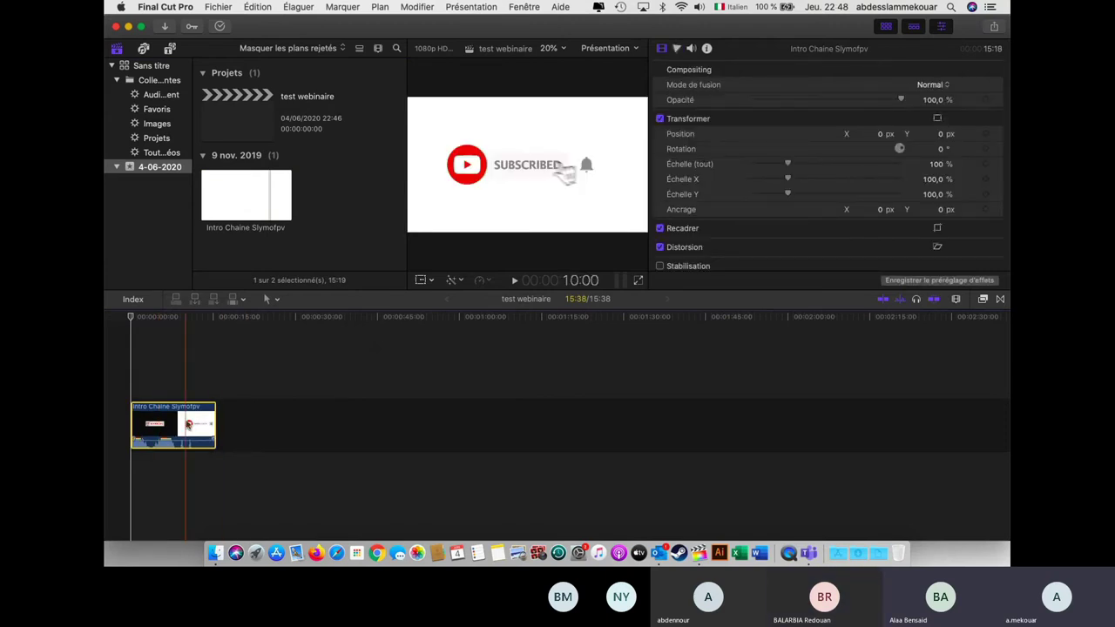
Play the intro clip in the timeline in several short stretches from about 2 seconds onward and raise the system volume.
{"action": "key", "text": "super+equal"}
{"action": "key", "text": "super+equal"}
{"action": "key", "text": "super+equal"}
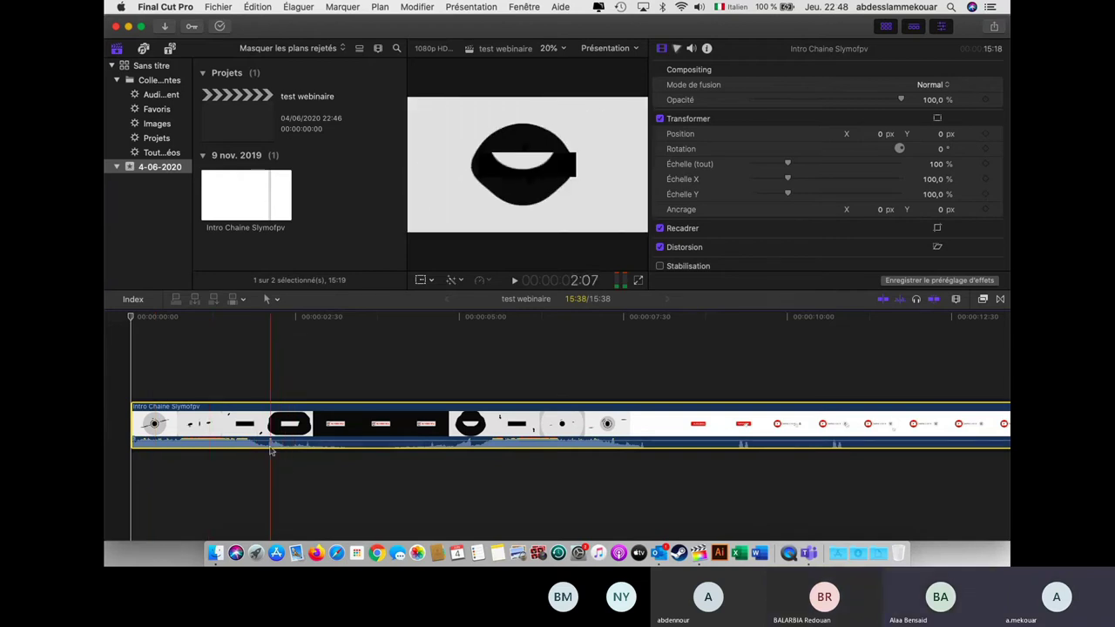
{"action": "key", "text": "space"}
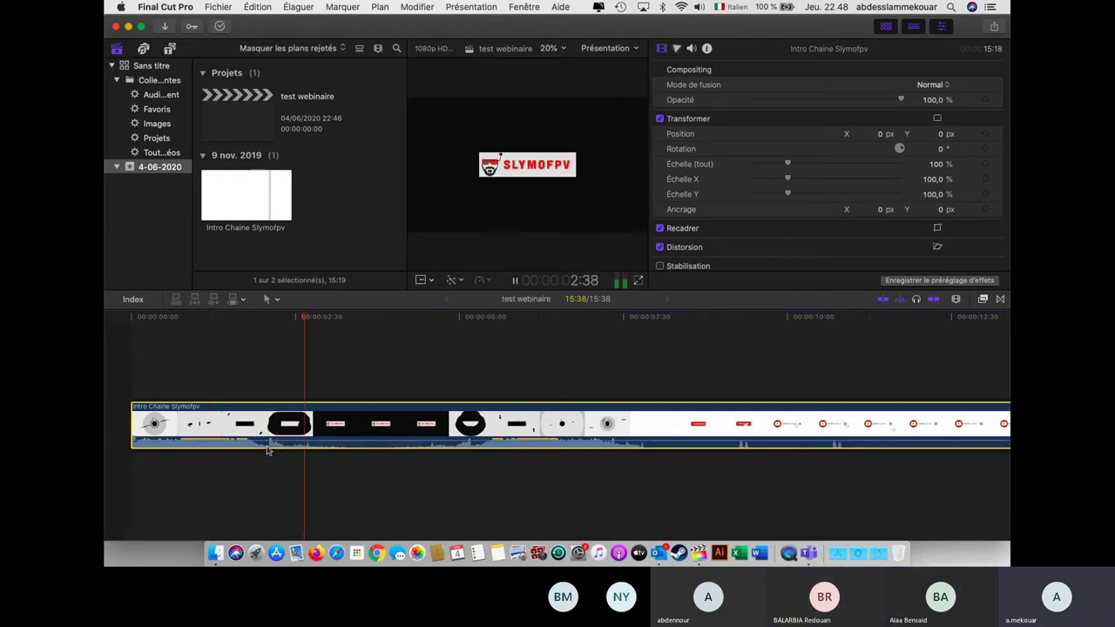
{"action": "key", "text": "space"}
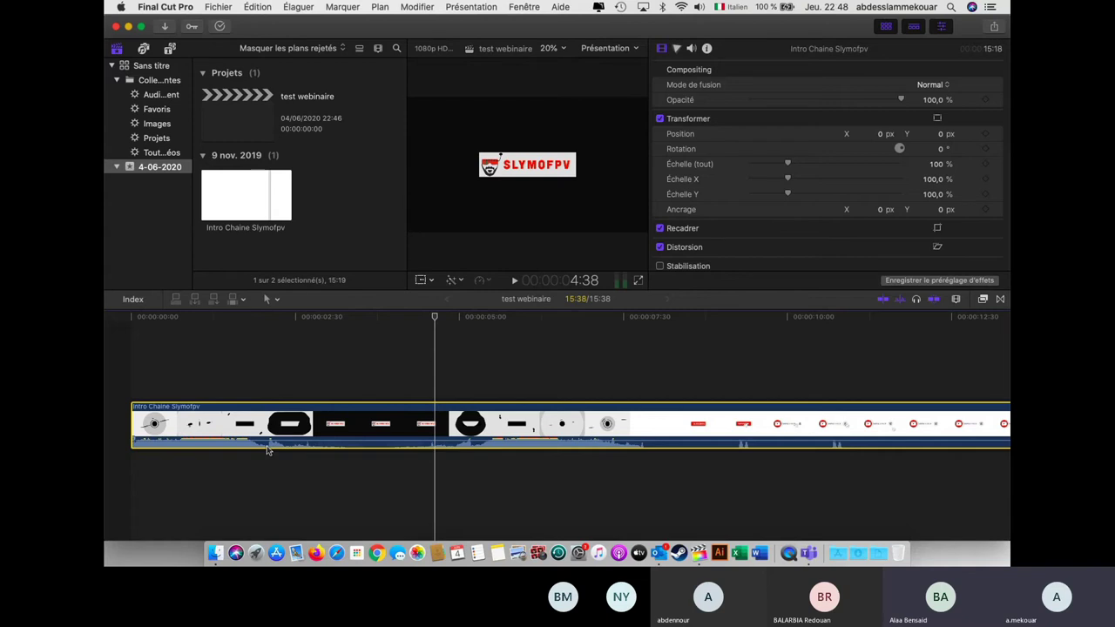
{"action": "left_click", "coordinate": [340, 475]}
{"action": "key", "text": "space"}
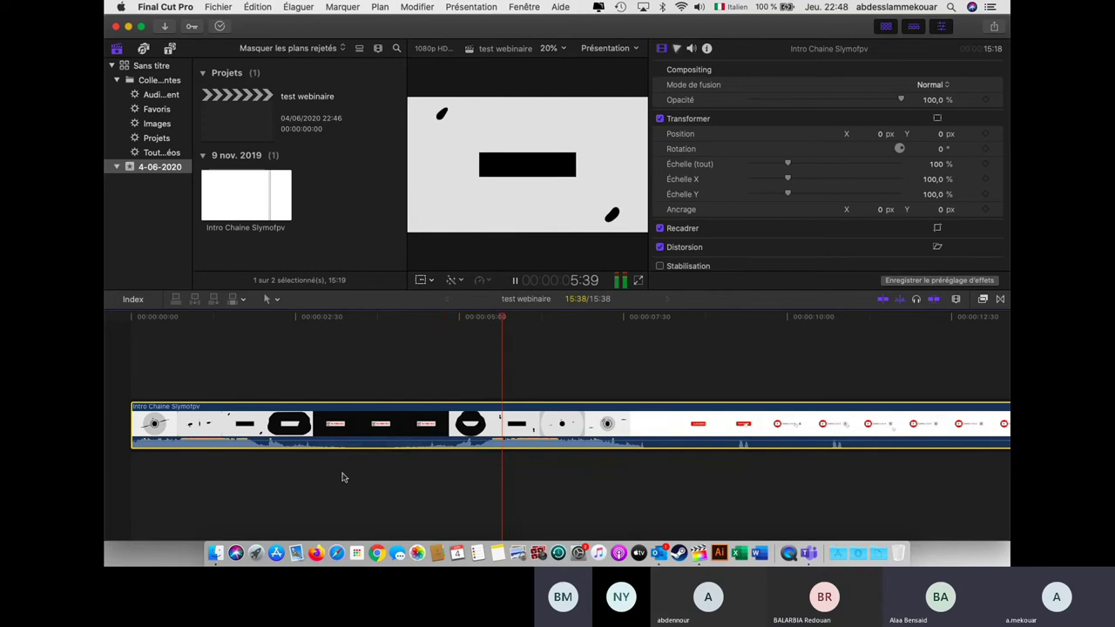
{"action": "key", "text": "space"}
{"action": "key", "text": "space"}
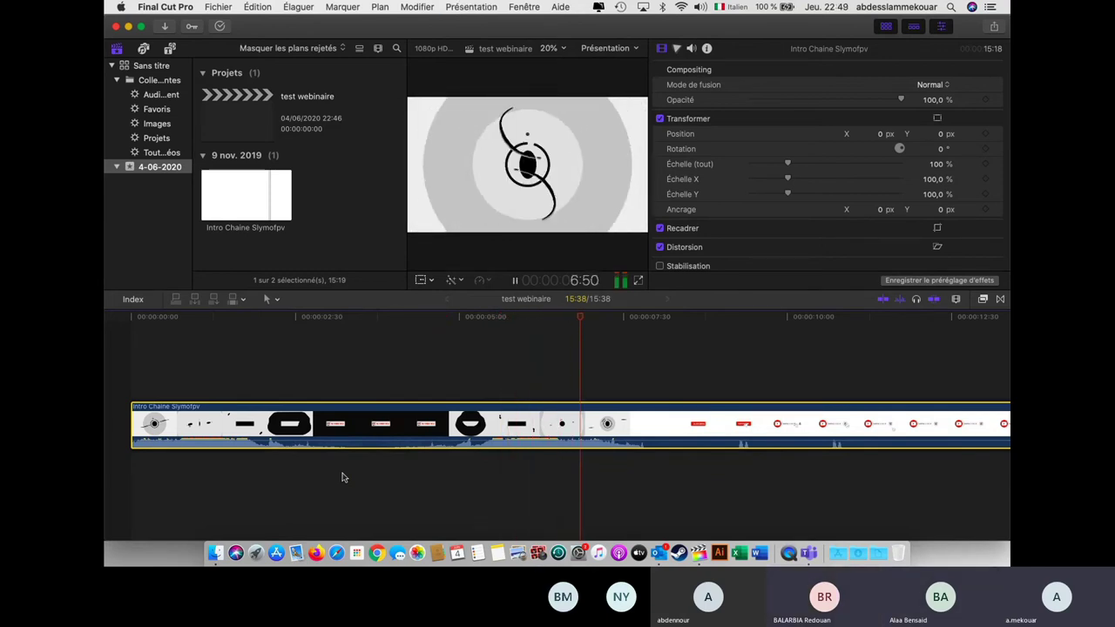
{"action": "key", "text": "space"}
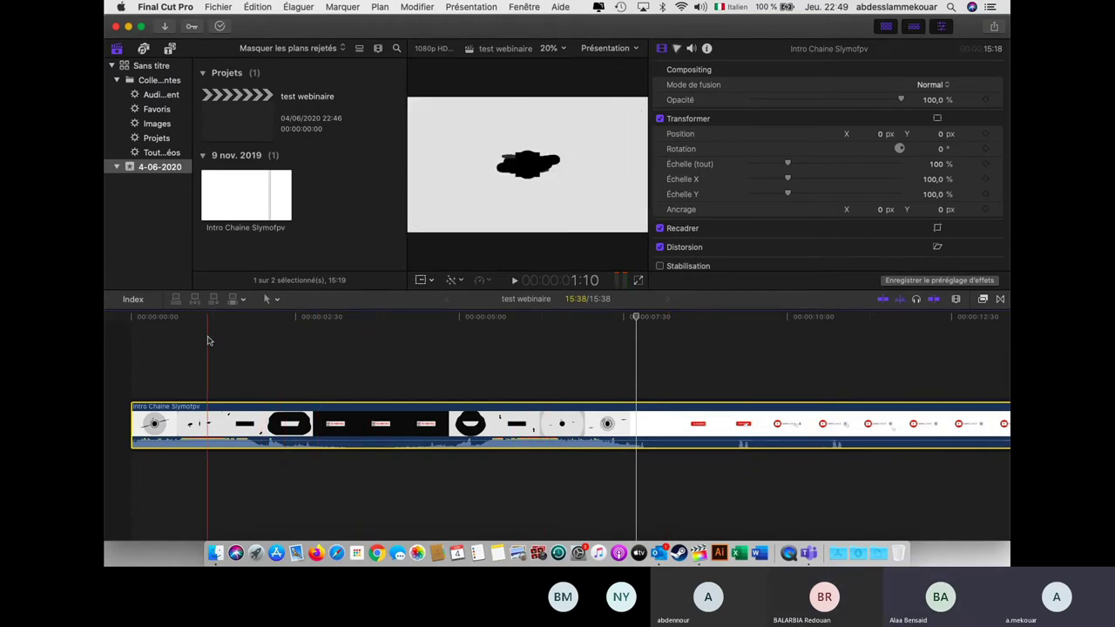
{"action": "key", "text": "XF86AudioRaiseVolume"}
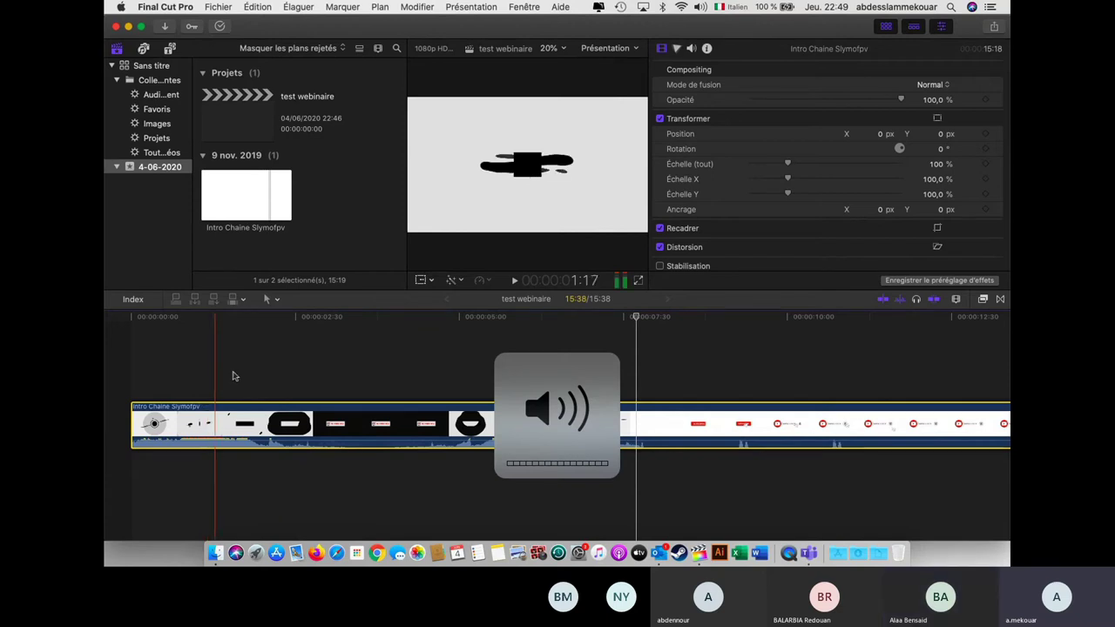
Try detaching the audio from the intro clip and undo the detachment.
{"action": "right_click", "coordinate": [209, 424]}
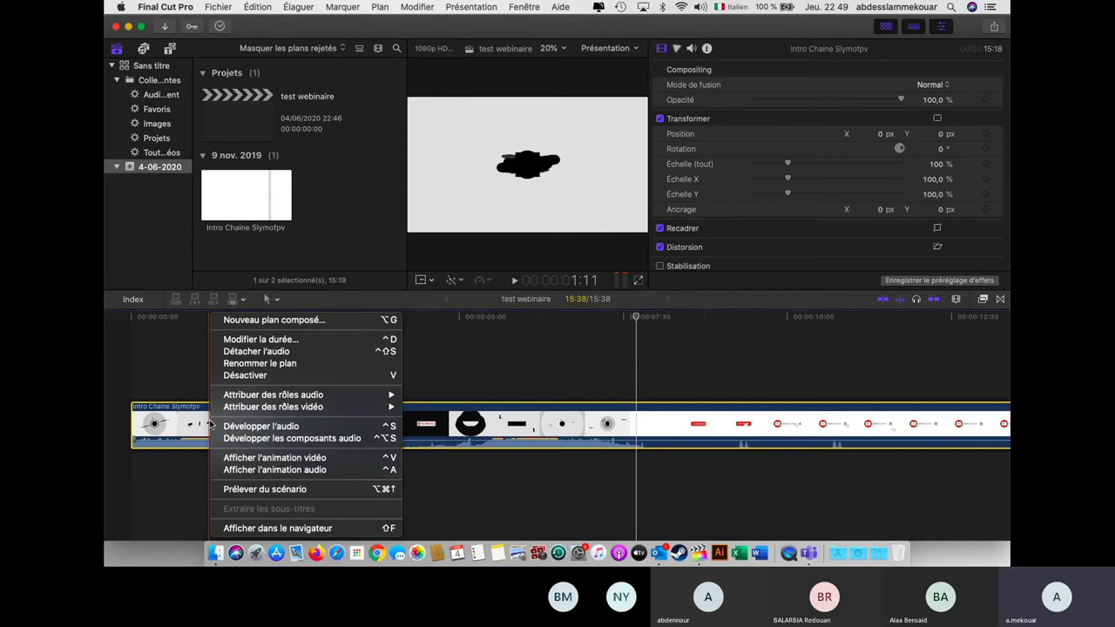
{"action": "left_click", "coordinate": [271, 353]}
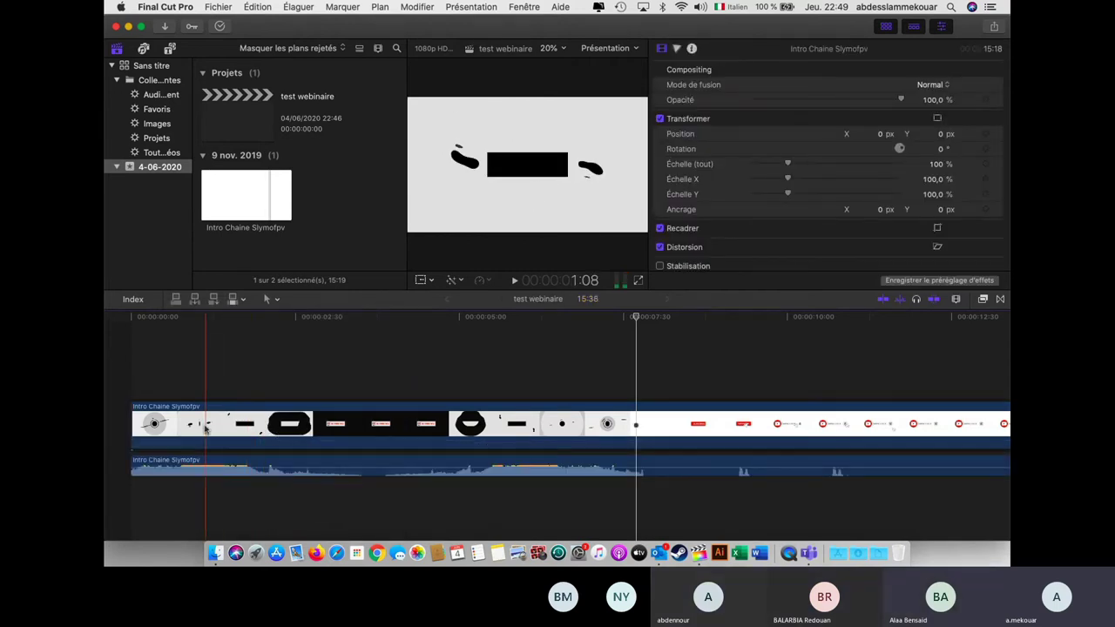
{"action": "double_click", "coordinate": [288, 463]}
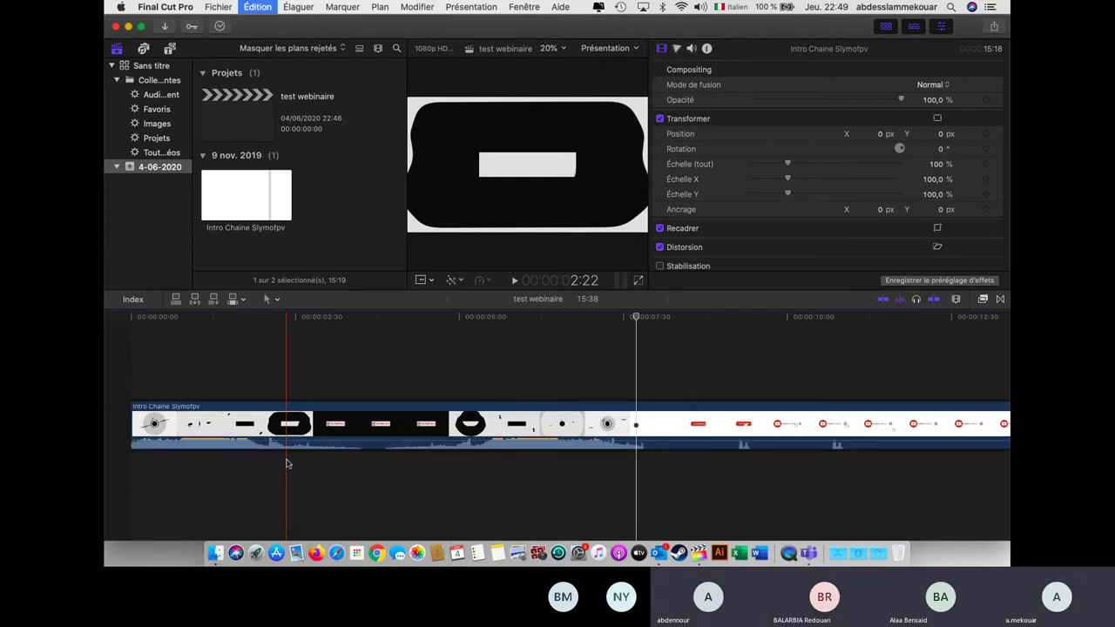
Detach the audio from the Intro Chaine Slymofpv clip in the timeline.
{"action": "left_click", "coordinate": [363, 419]}
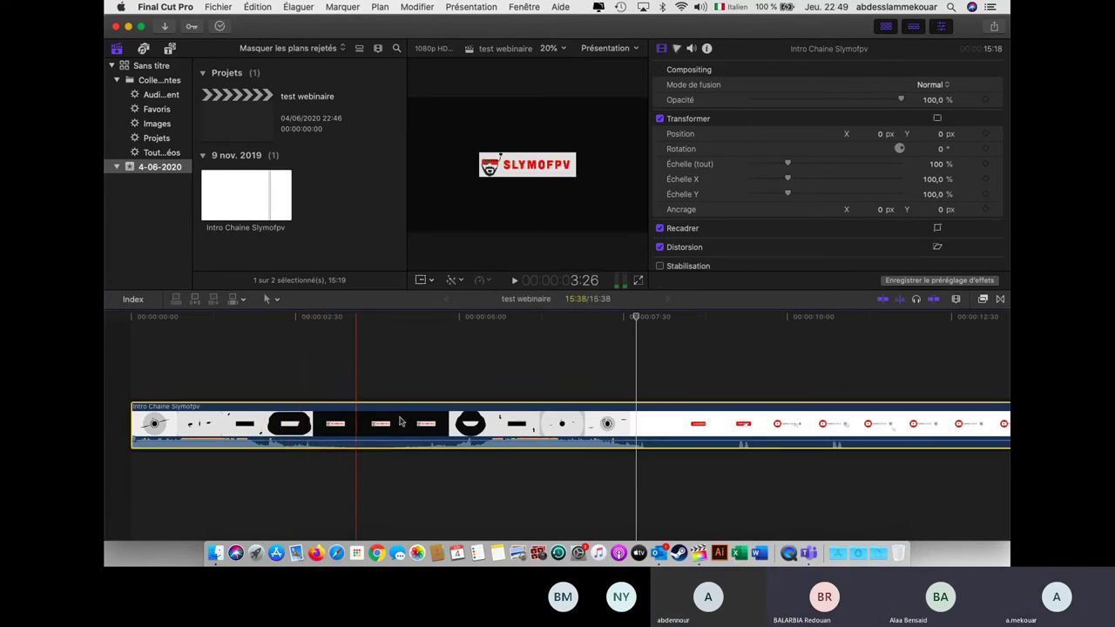
{"action": "right_click", "coordinate": [327, 421]}
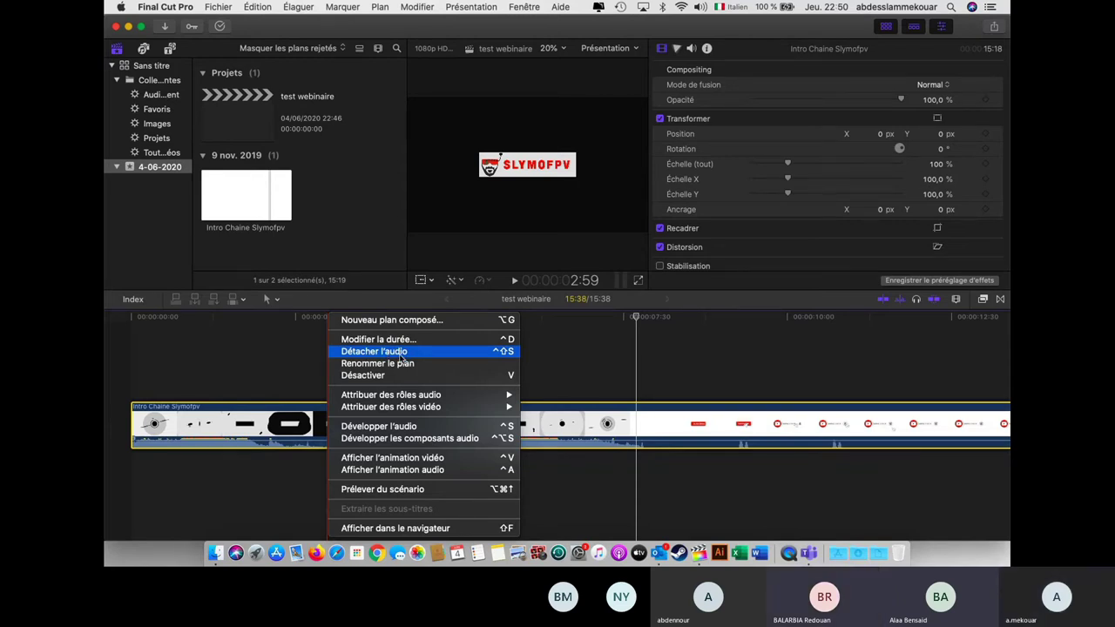
{"action": "left_click", "coordinate": [401, 352]}
{"action": "left_click", "coordinate": [252, 411]}
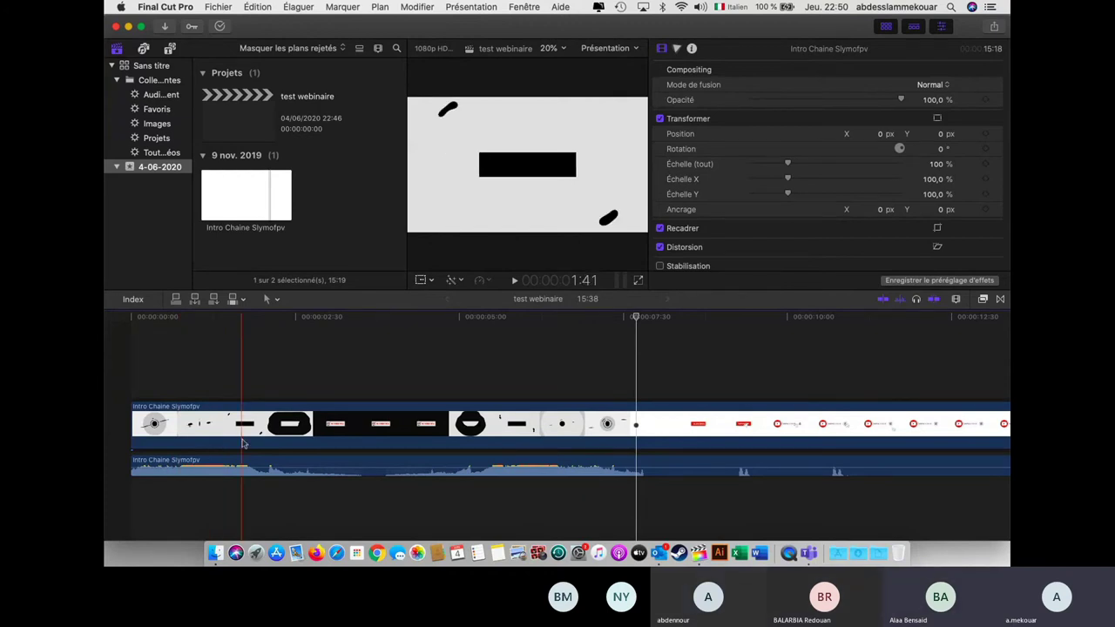
Play the intro from its beginning and again from about 4:52, and return the playhead to the start.
{"action": "left_click", "coordinate": [132, 377]}
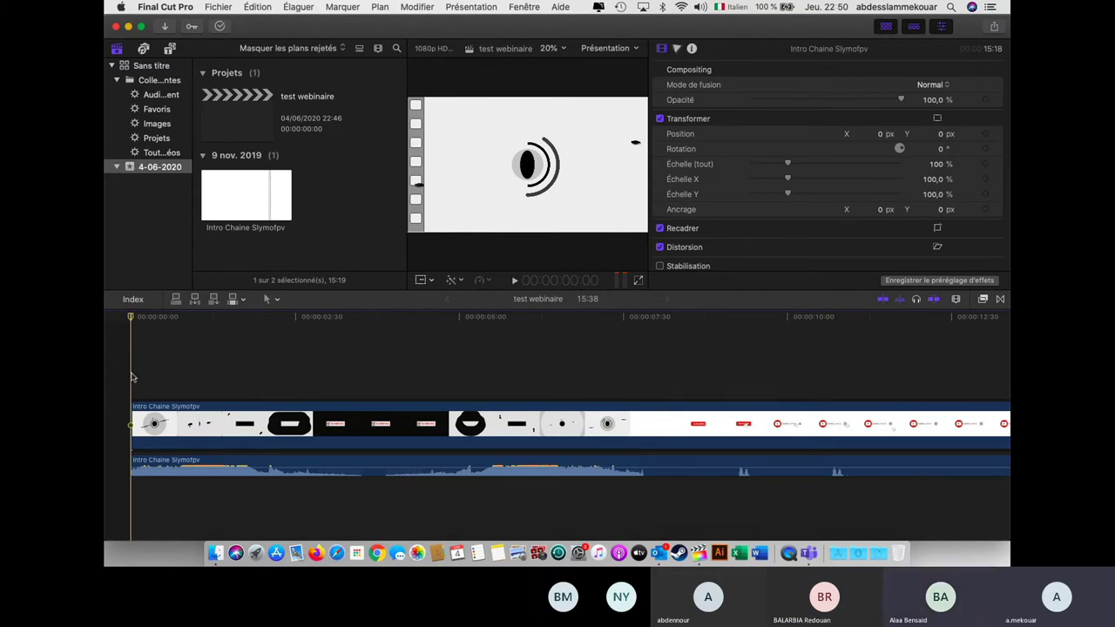
{"action": "left_click", "coordinate": [515, 282]}
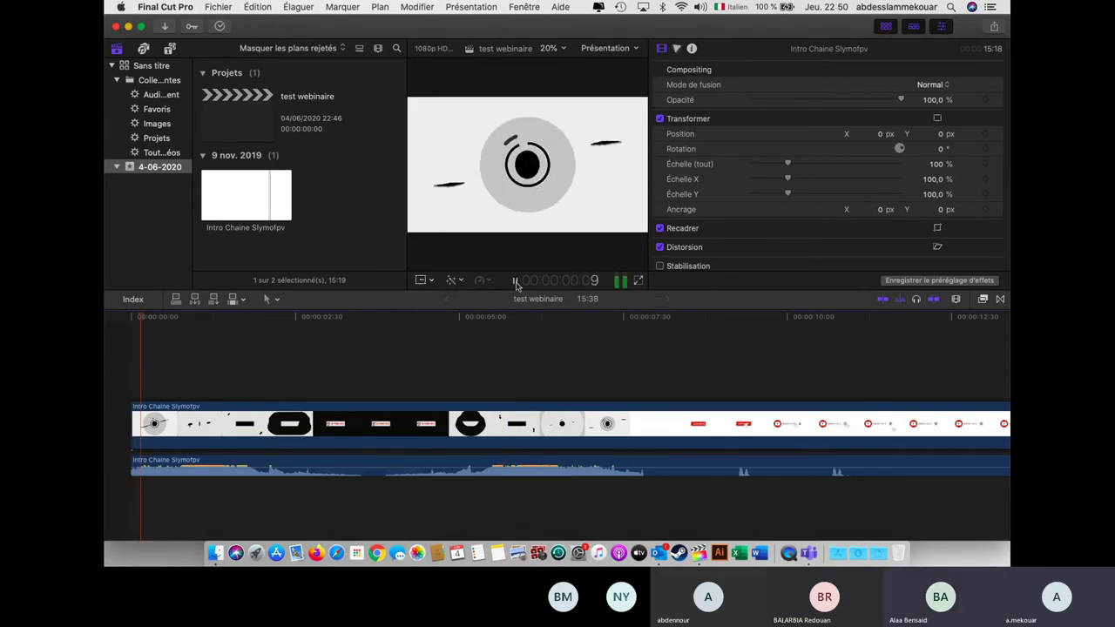
{"action": "left_click", "coordinate": [515, 281]}
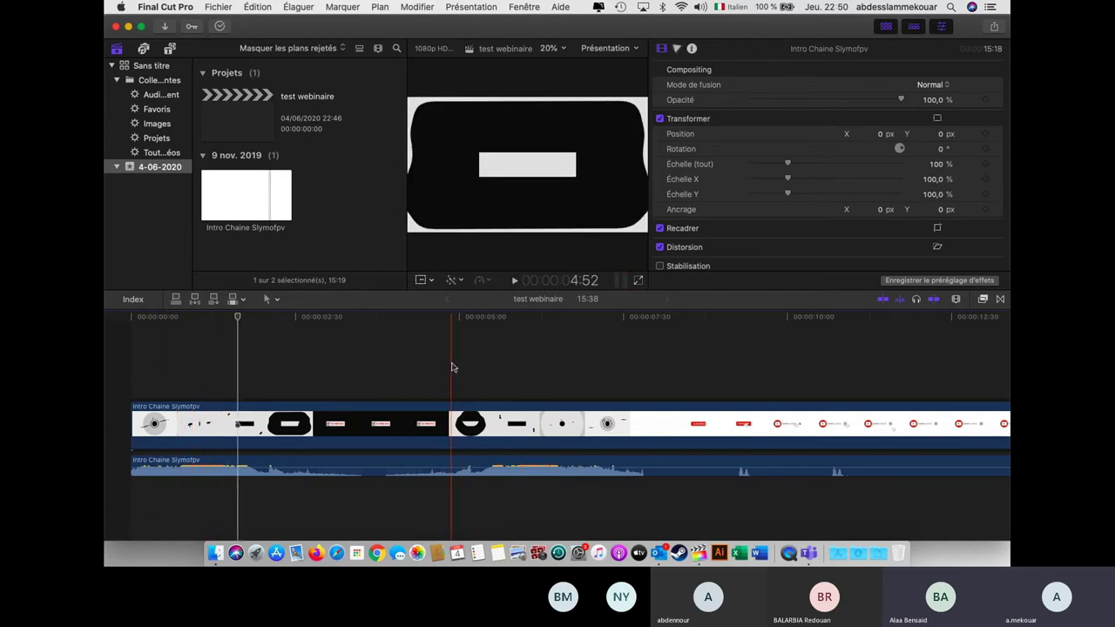
{"action": "key", "text": "space"}
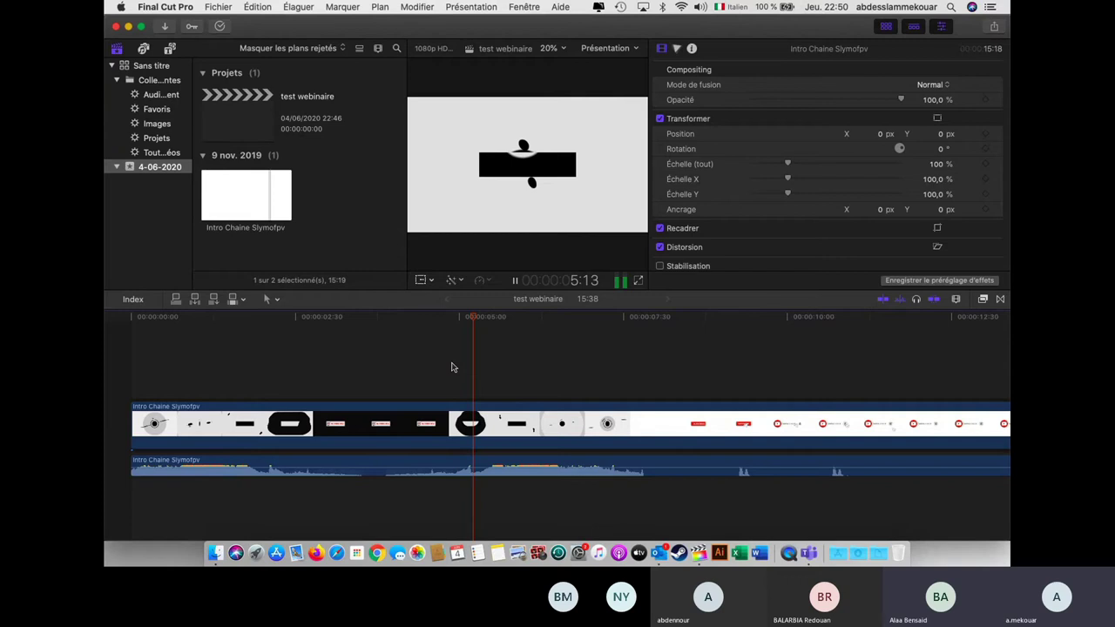
{"action": "key", "text": "space"}
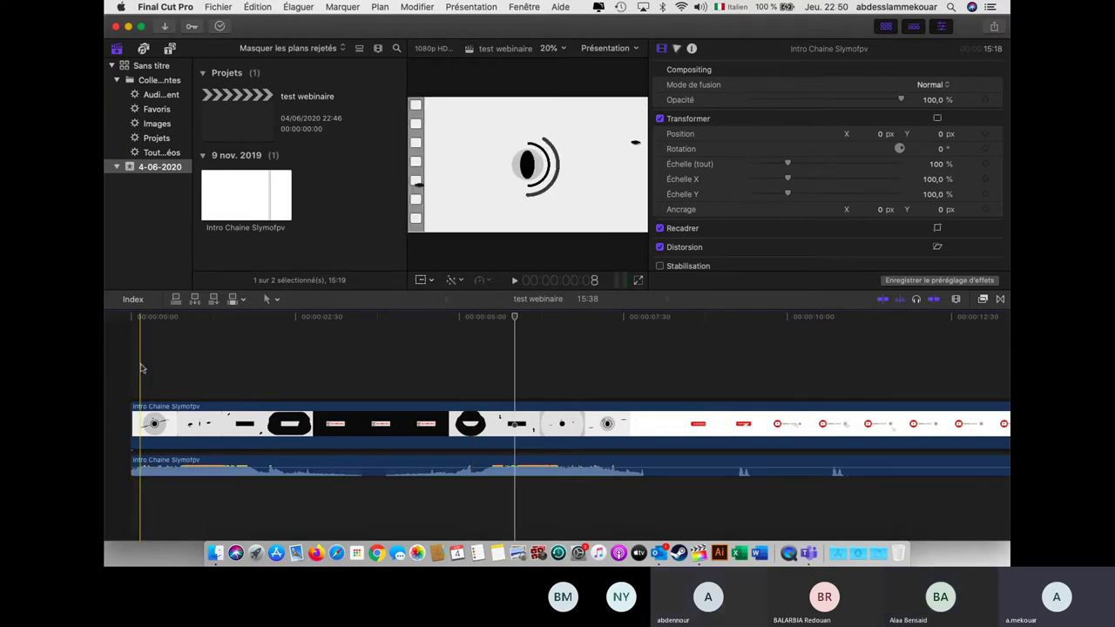
{"action": "key", "text": "Home"}
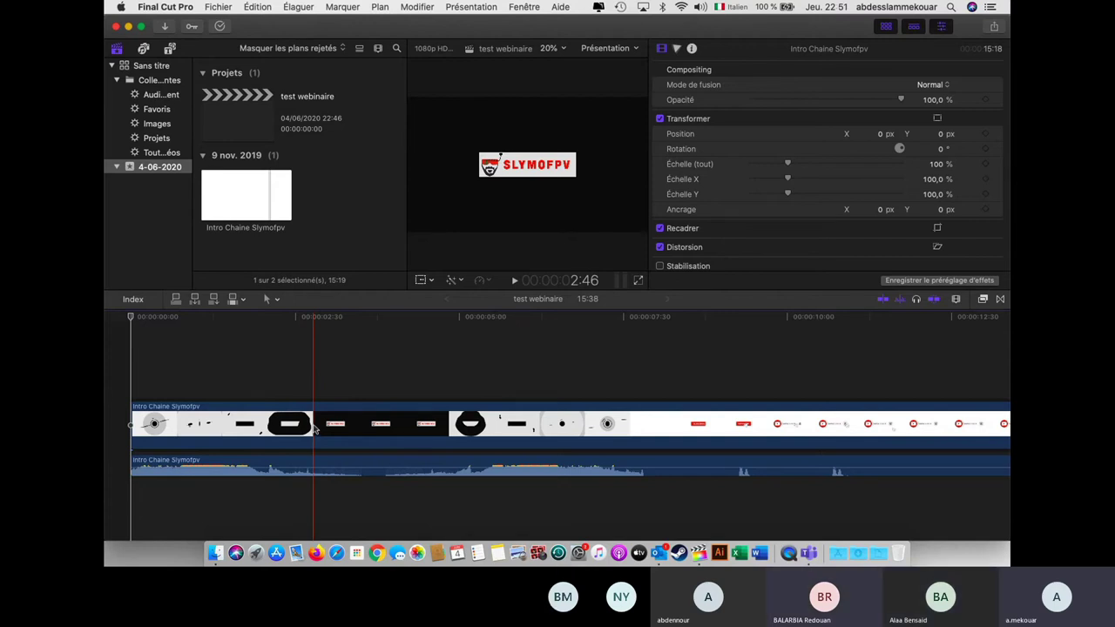
Play the SLYMOFPV logo passage and place the playhead at 2:46, where the black logo section begins.
{"action": "left_click", "coordinate": [304, 381]}
{"action": "key", "text": "space"}
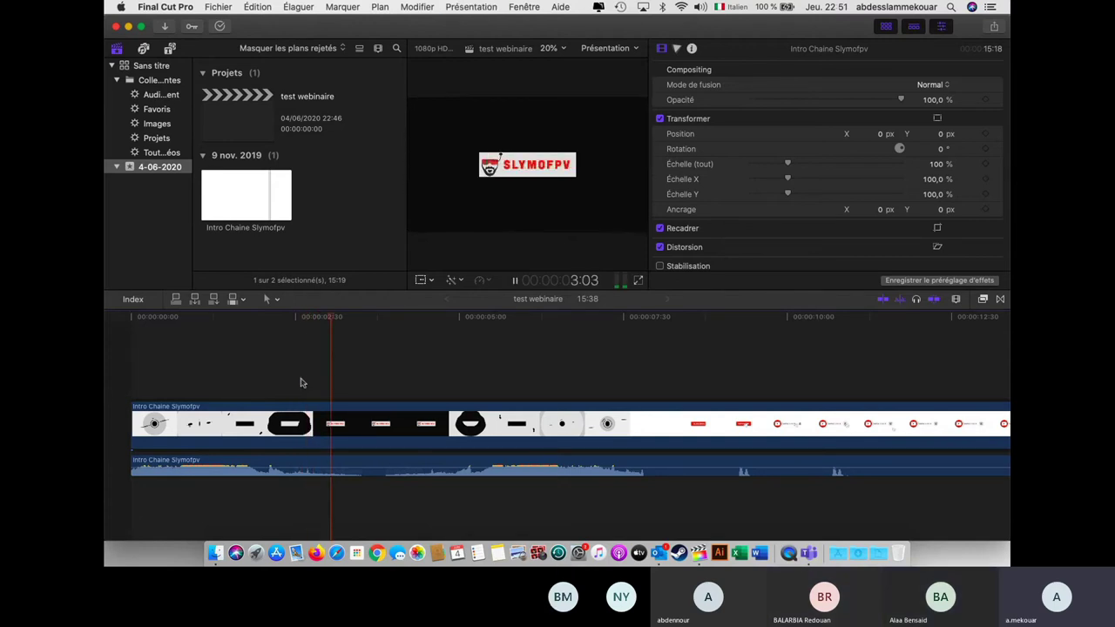
{"action": "key", "text": "space"}
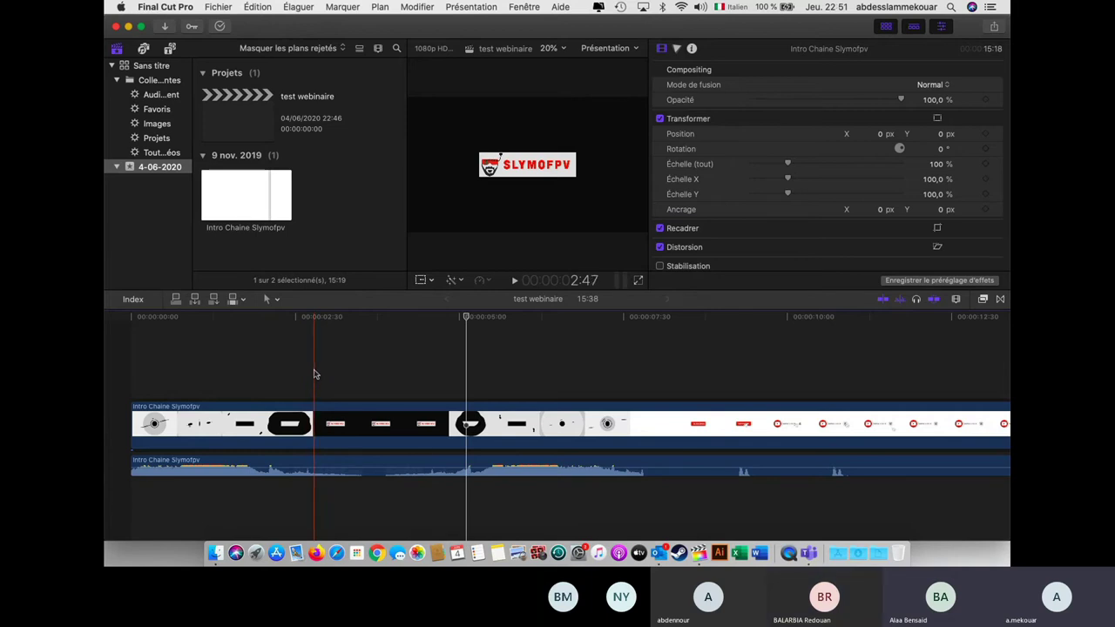
{"action": "left_click", "coordinate": [314, 375]}
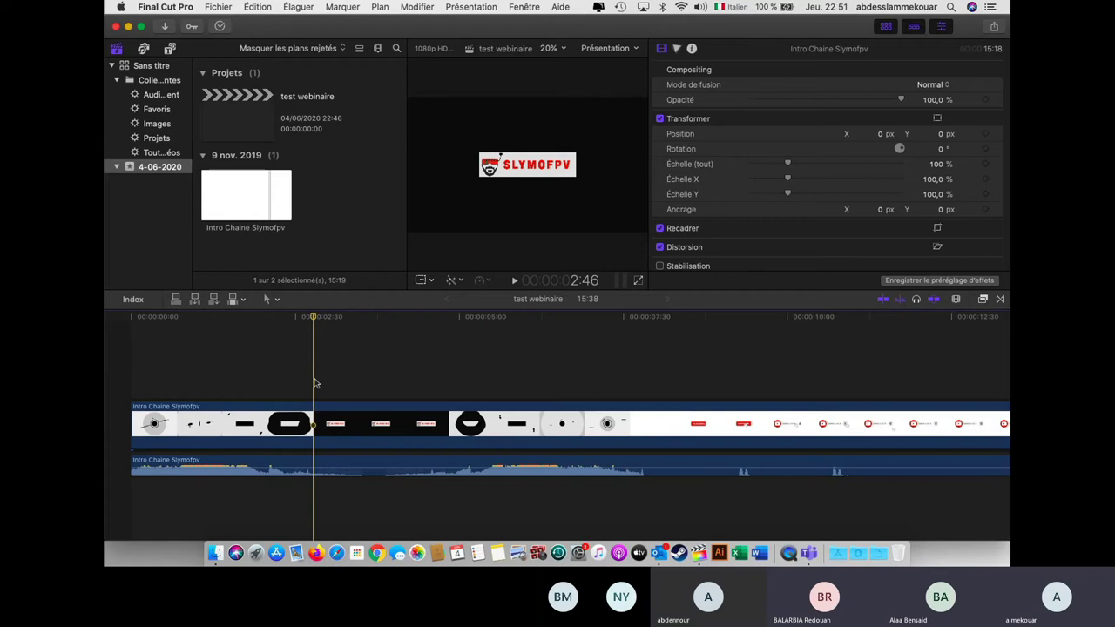
Show the list of timeline editing tools and examine the Lame de rasoir tool.
{"action": "left_click", "coordinate": [277, 301]}
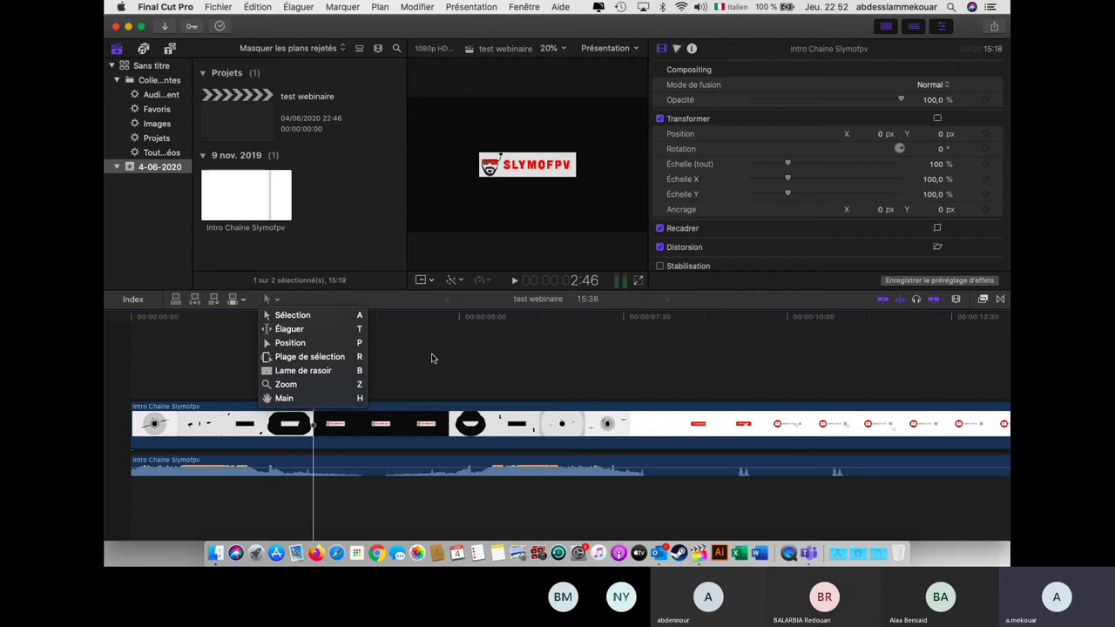
{"action": "left_click", "coordinate": [277, 300]}
{"action": "left_click", "coordinate": [277, 301]}
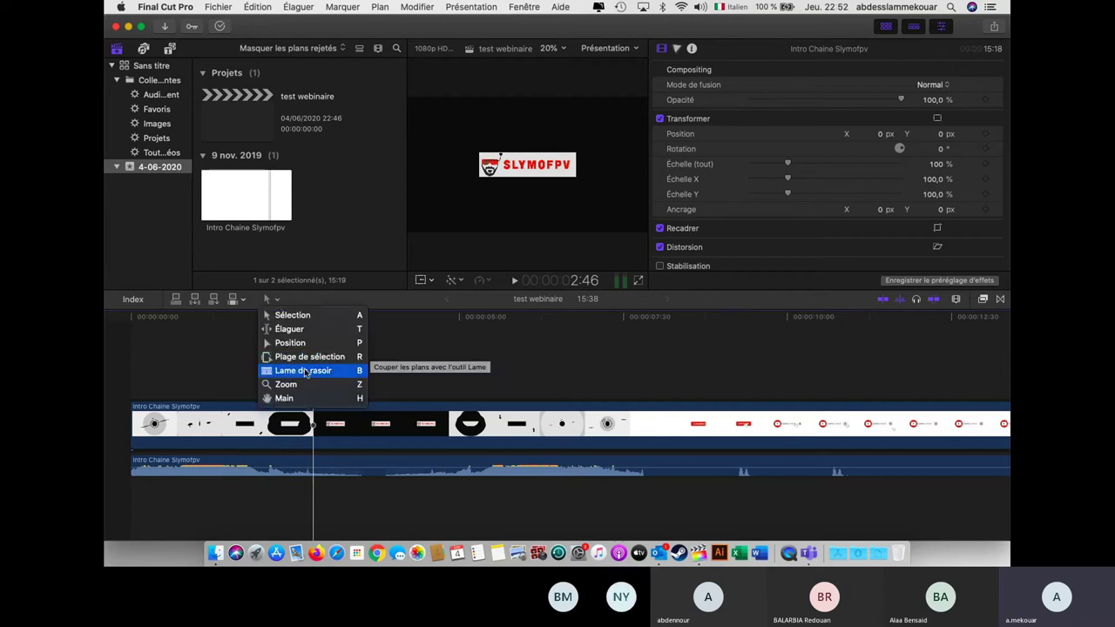
{"action": "left_click", "coordinate": [476, 363]}
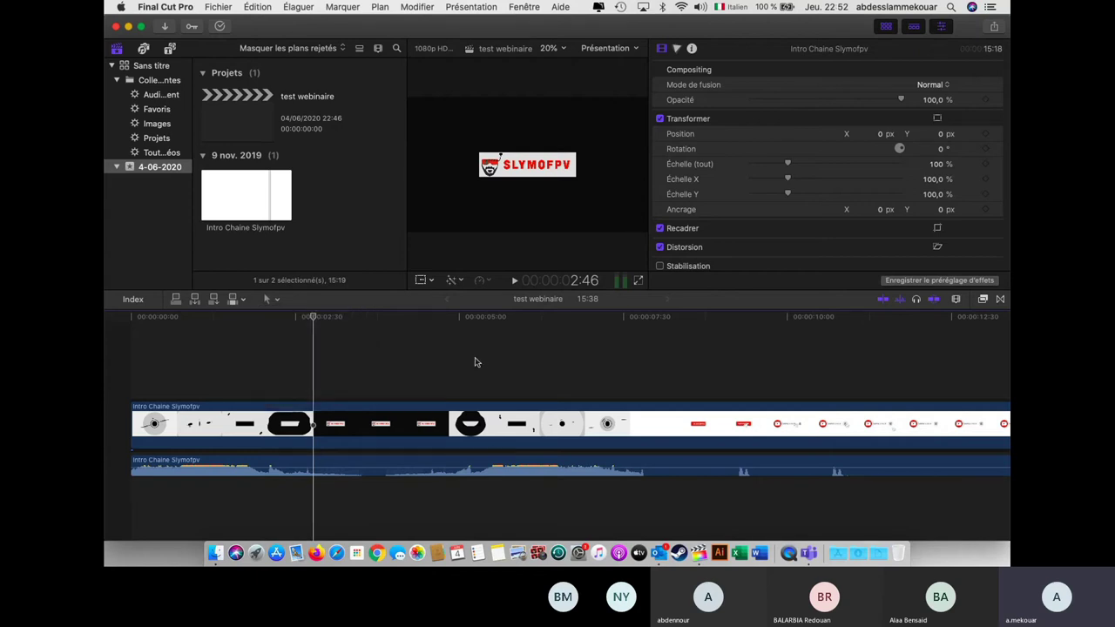
Try splitting the intro clip at about 4:25 and 5:09, and undo both cuts.
{"action": "key", "text": "super+b"}
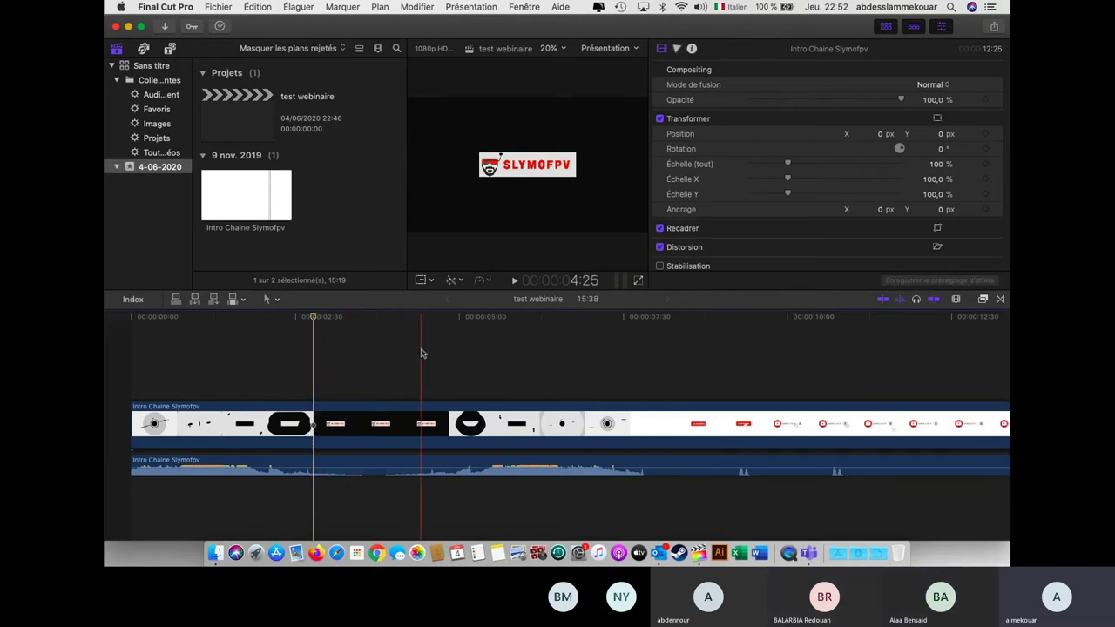
{"action": "key", "text": "super+b"}
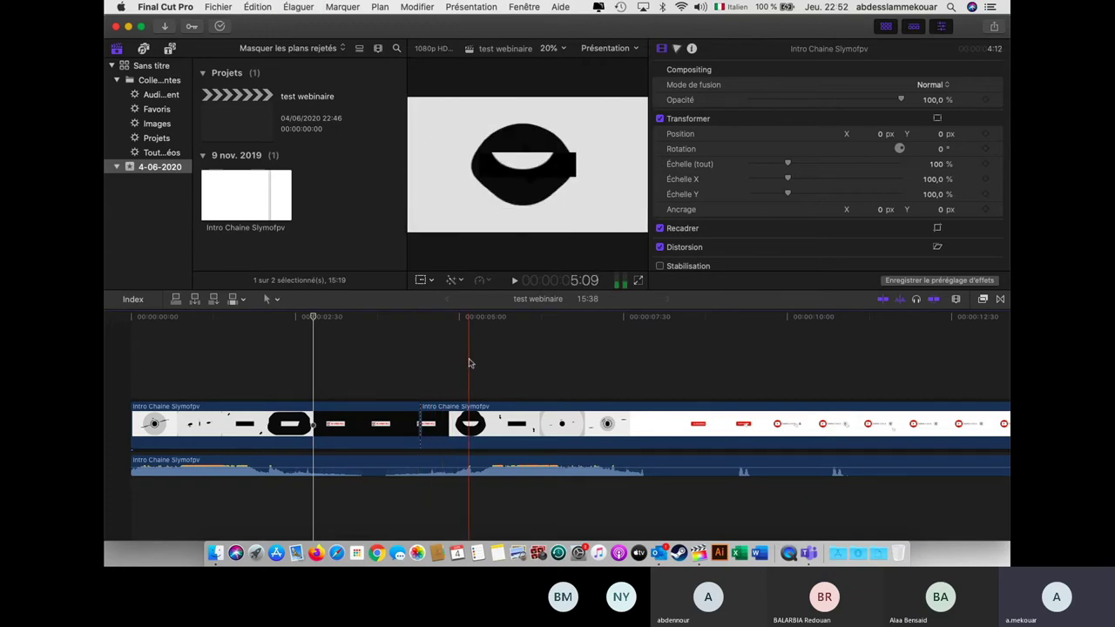
{"action": "key", "text": "super+b"}
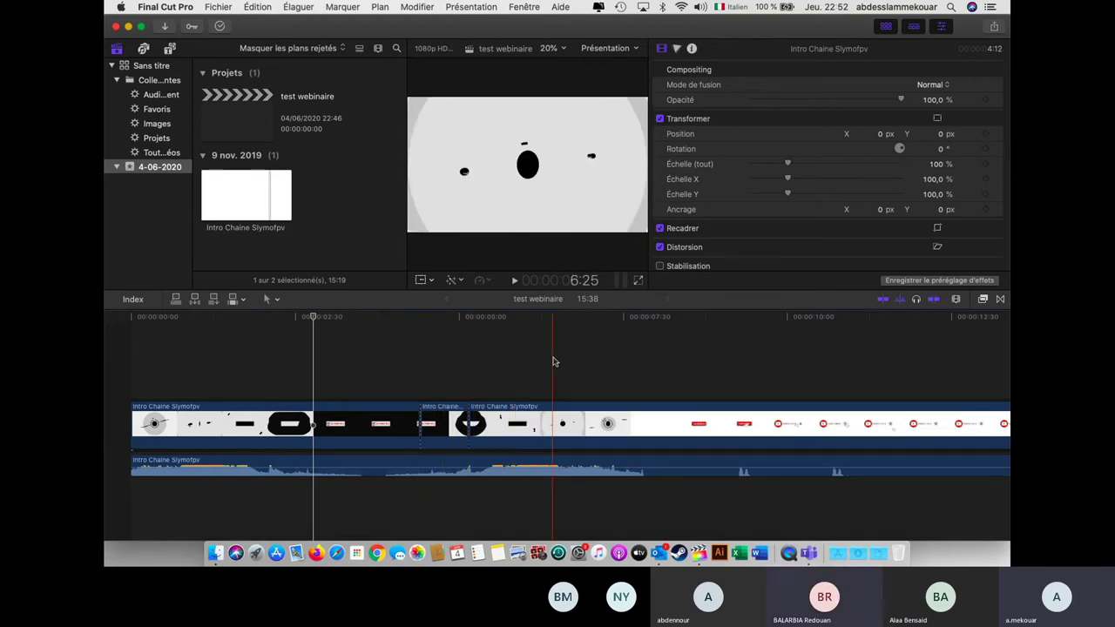
{"action": "key", "text": "super+z"}
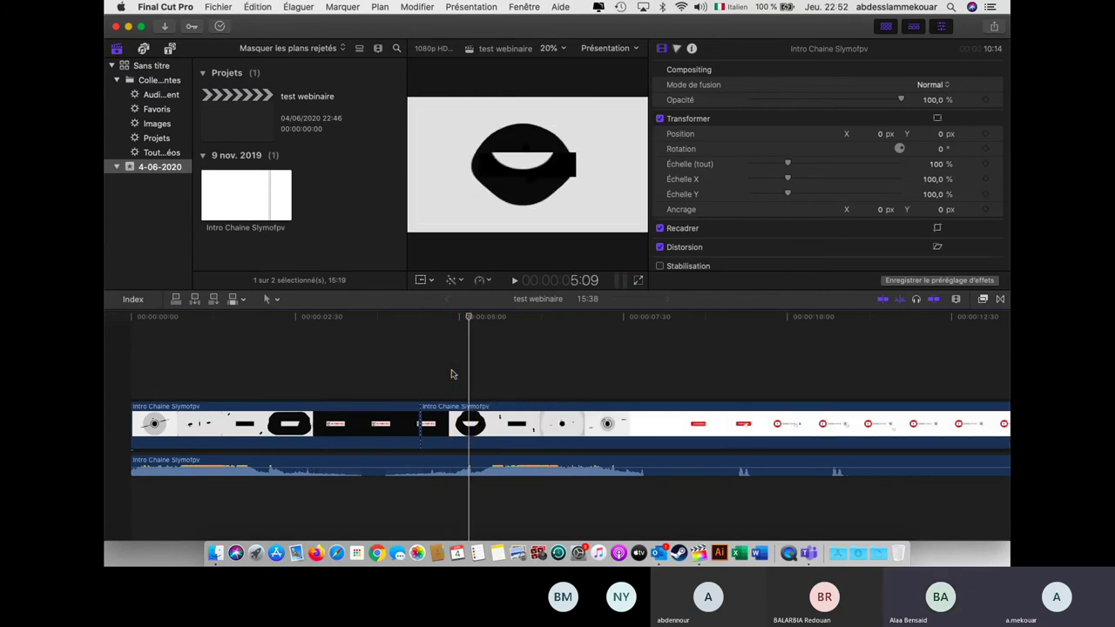
{"action": "key", "text": "super+z"}
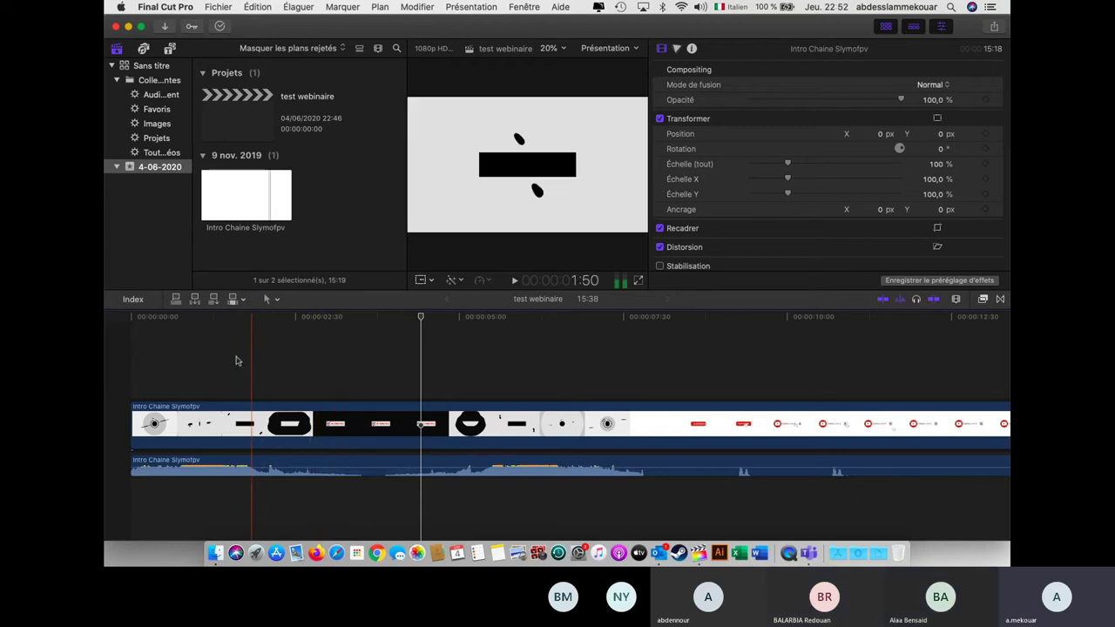
Split the intro clip at 2:47, where the black SLYMOFPV logo section begins.
{"action": "left_click", "coordinate": [315, 371]}
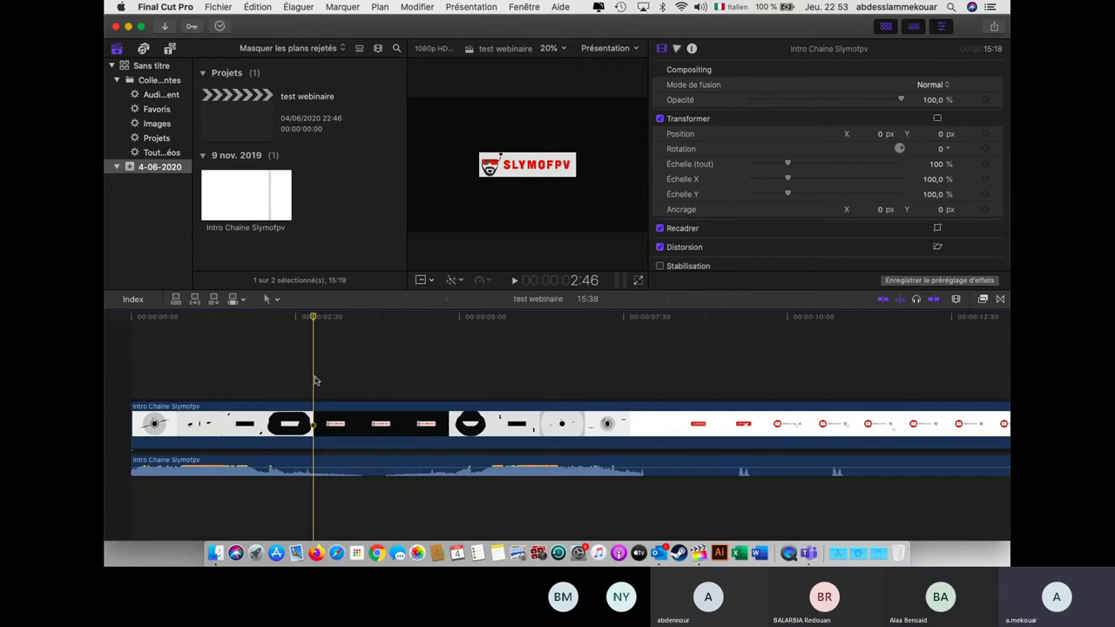
{"action": "left_click", "coordinate": [264, 375]}
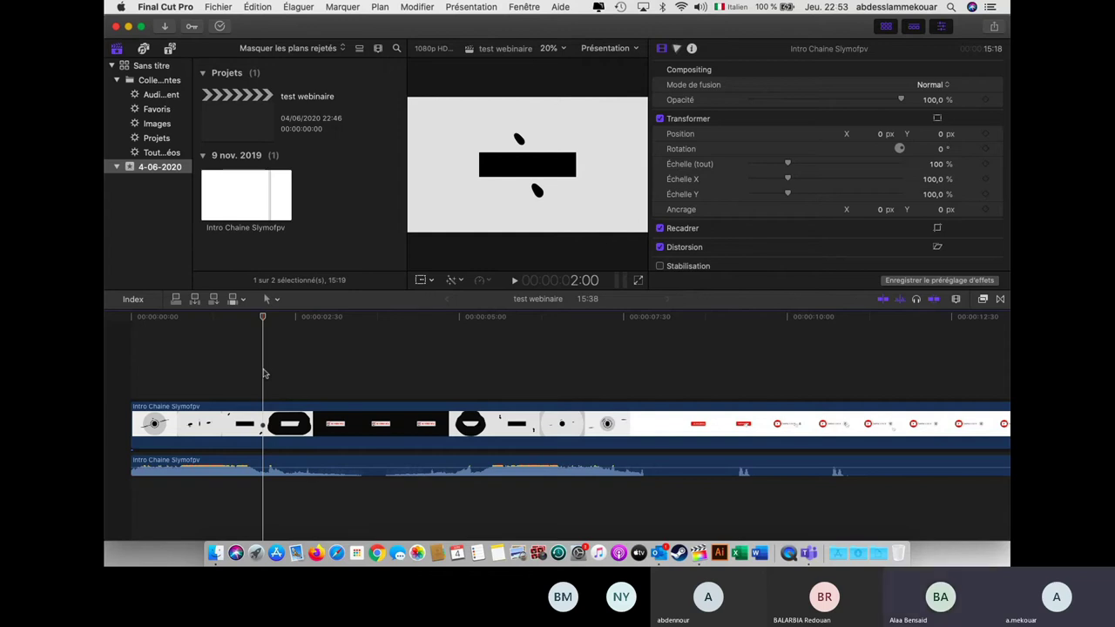
{"action": "left_click", "coordinate": [315, 380]}
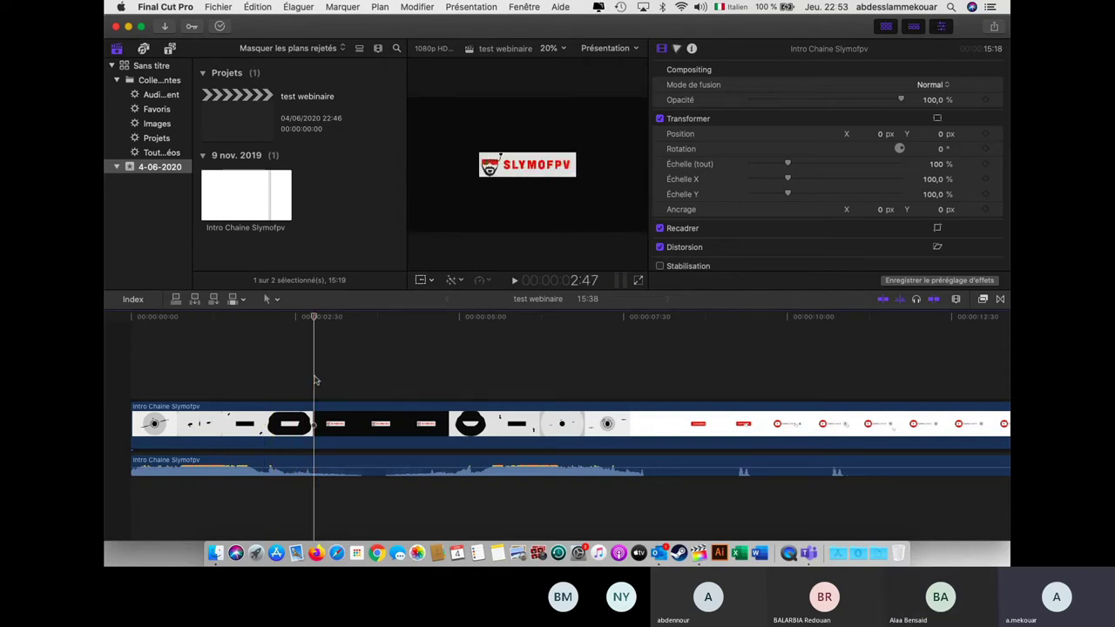
{"action": "key", "text": "super+b"}
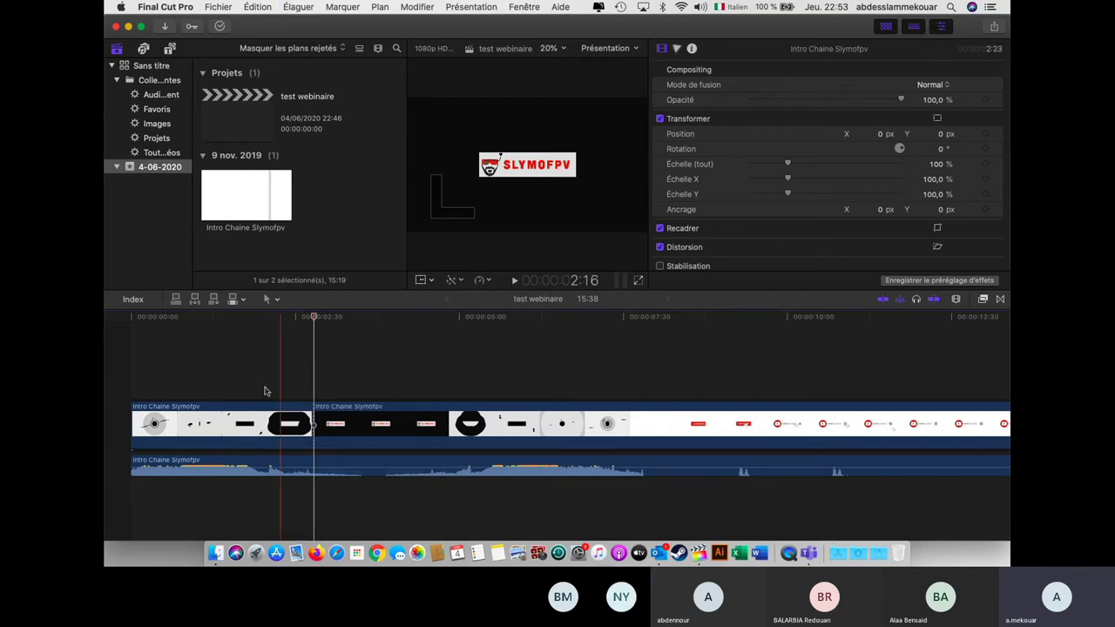
Try shortening the first segment to 1:40 by trimming its end, and restore its full length.
{"action": "mouse_move", "coordinate": [261, 427]}
{"action": "left_mouse_down"}
{"action": "mouse_move", "coordinate": [384, 384]}
{"action": "mouse_move", "coordinate": [374, 362]}
{"action": "mouse_move", "coordinate": [297, 480]}
{"action": "mouse_move", "coordinate": [315, 479]}
{"action": "mouse_move", "coordinate": [276, 475]}
{"action": "mouse_move", "coordinate": [266, 408]}
{"action": "left_mouse_up"}
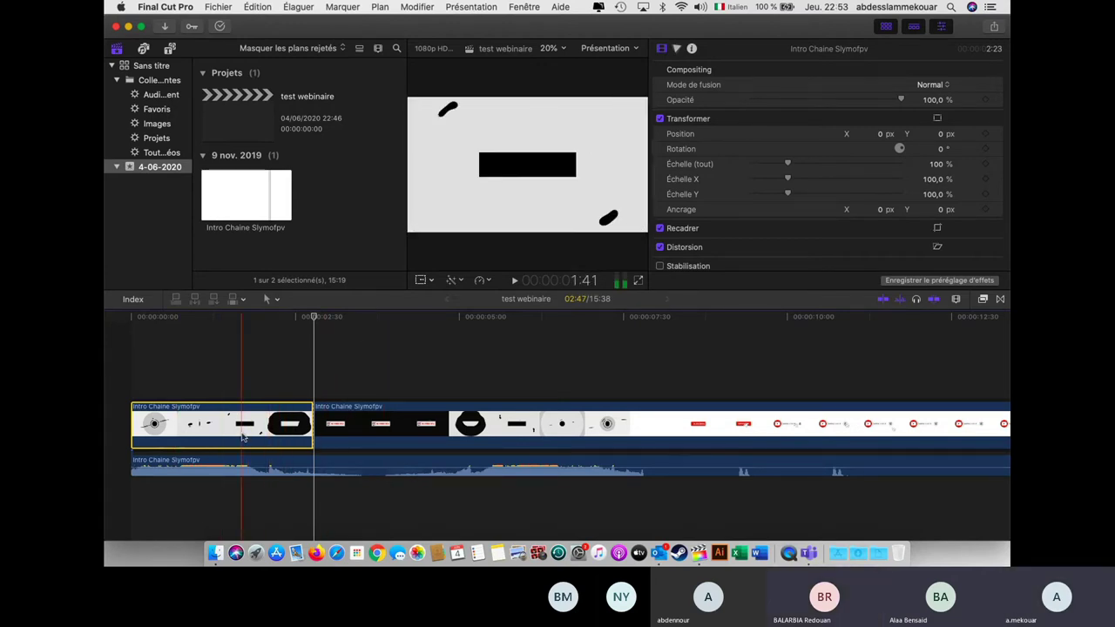
{"action": "left_click_drag", "start_coordinate": [319, 425], "coordinate": [240, 425]}
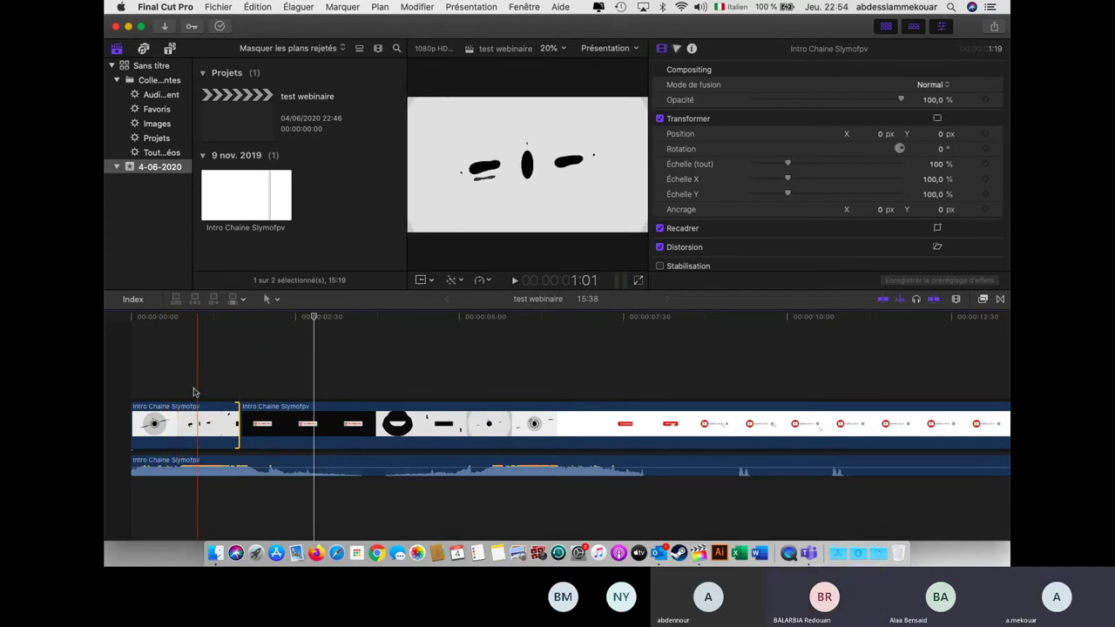
{"action": "left_click", "coordinate": [198, 422]}
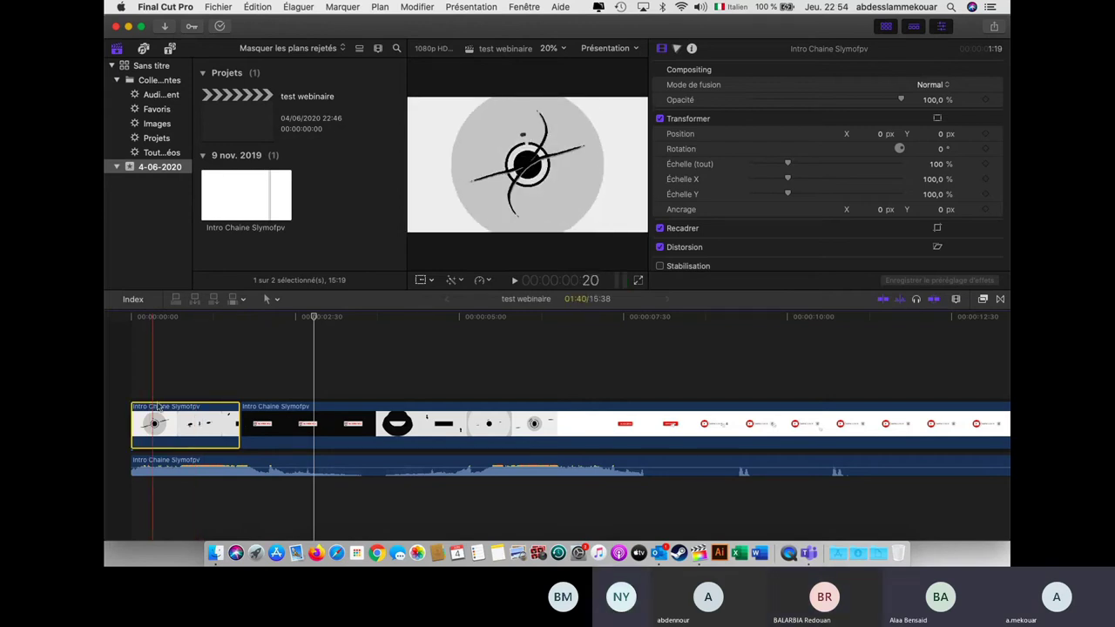
{"action": "key", "text": "super+c"}
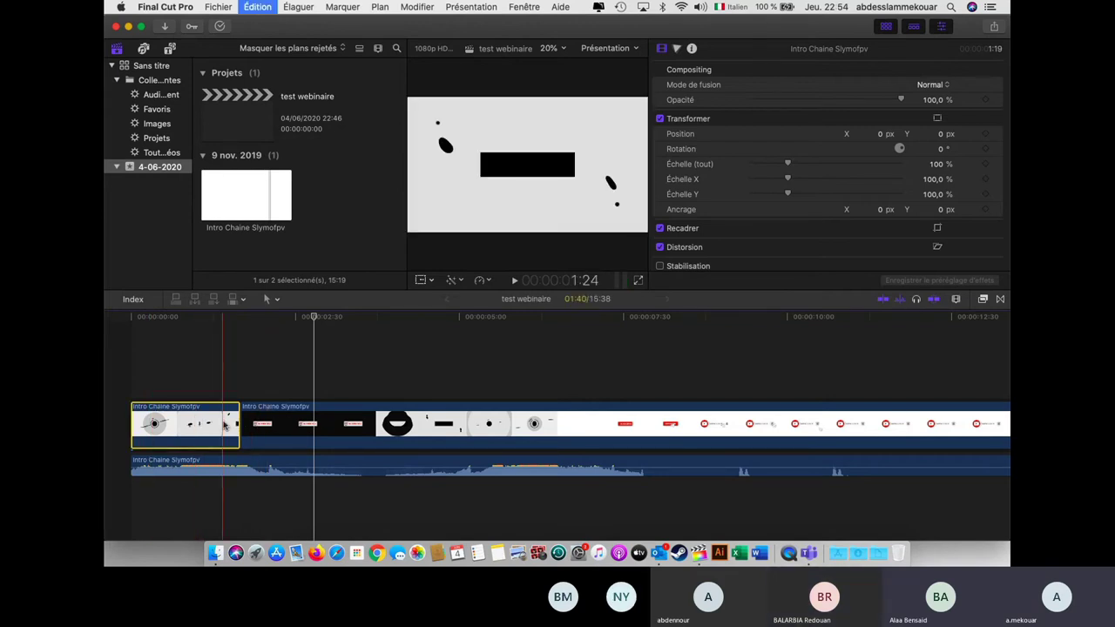
{"action": "key", "text": "shift+x"}
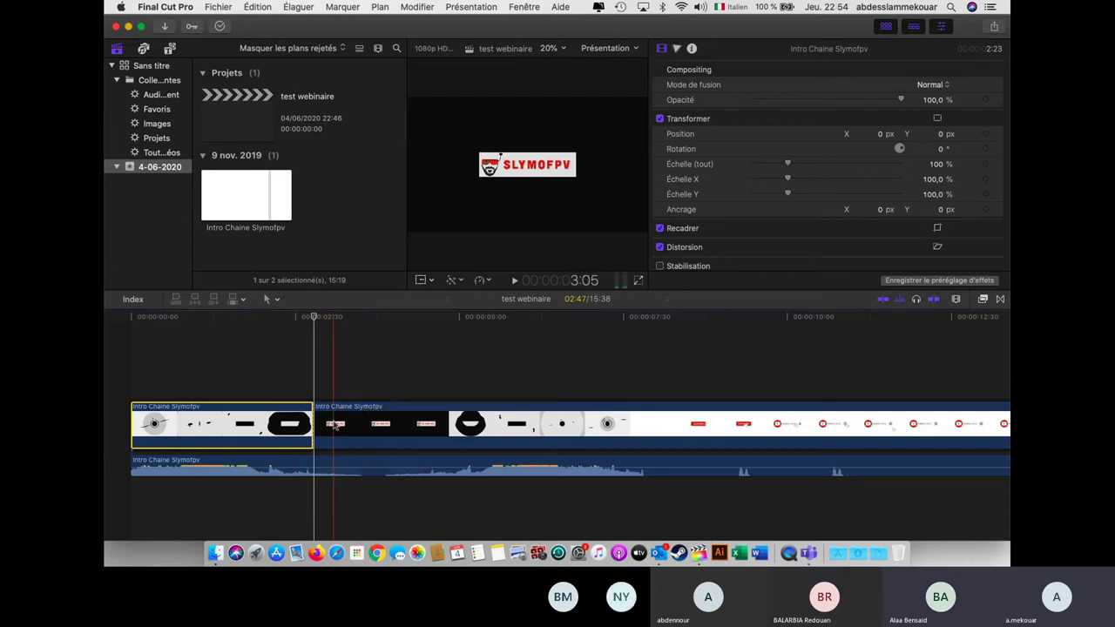
Split the clip at 4:51 and move the black logo segment above the main storyline, starting at about 5:00.
{"action": "left_click", "coordinate": [450, 426]}
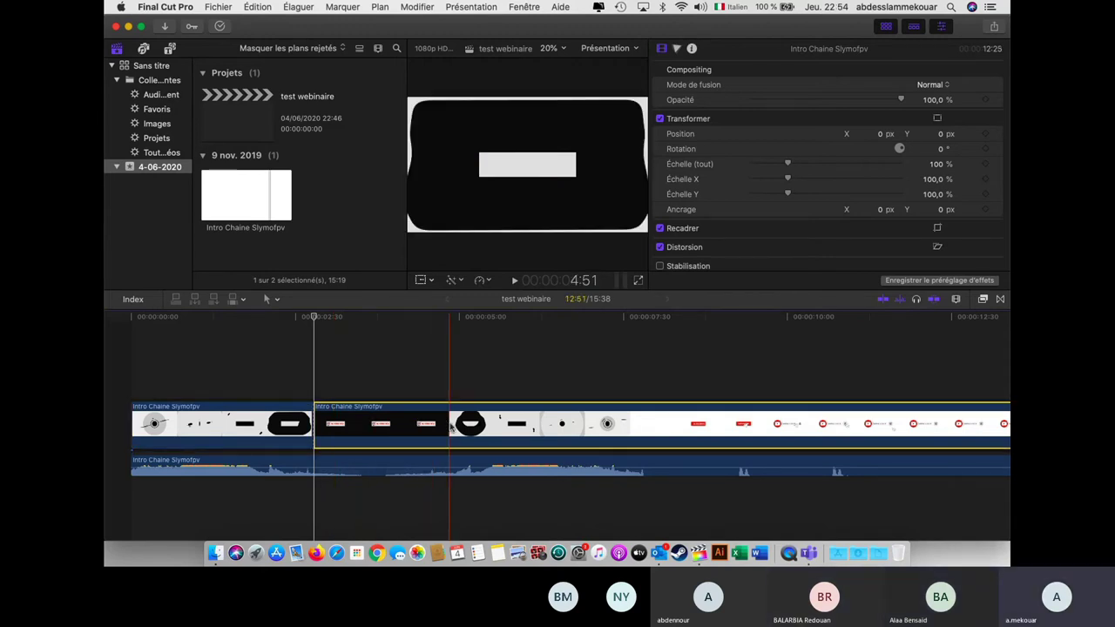
{"action": "key", "text": "super+b"}
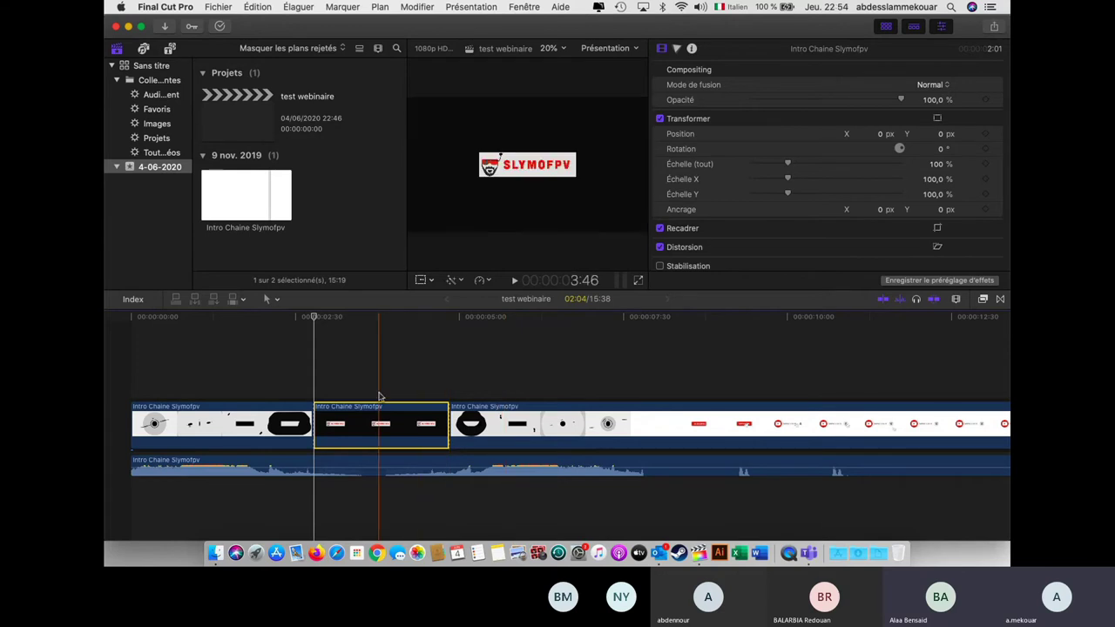
{"action": "left_click_drag", "start_coordinate": [416, 431], "coordinate": [527, 373]}
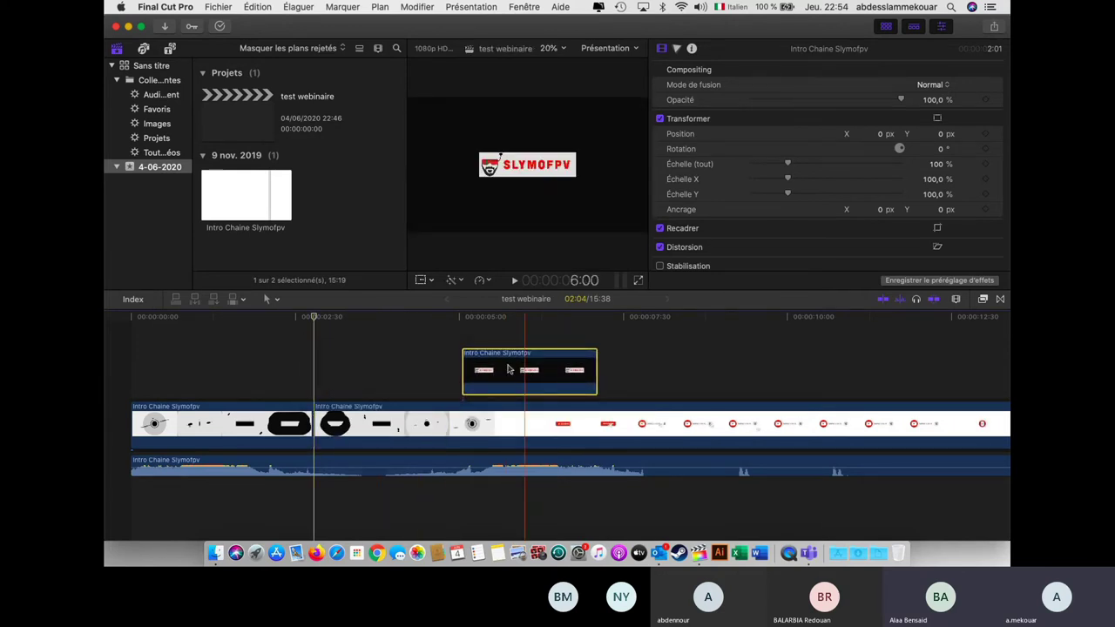
Play the edited timeline from the beginning past the join between the two remaining segments.
{"action": "left_click", "coordinate": [129, 377]}
{"action": "key", "text": "space"}
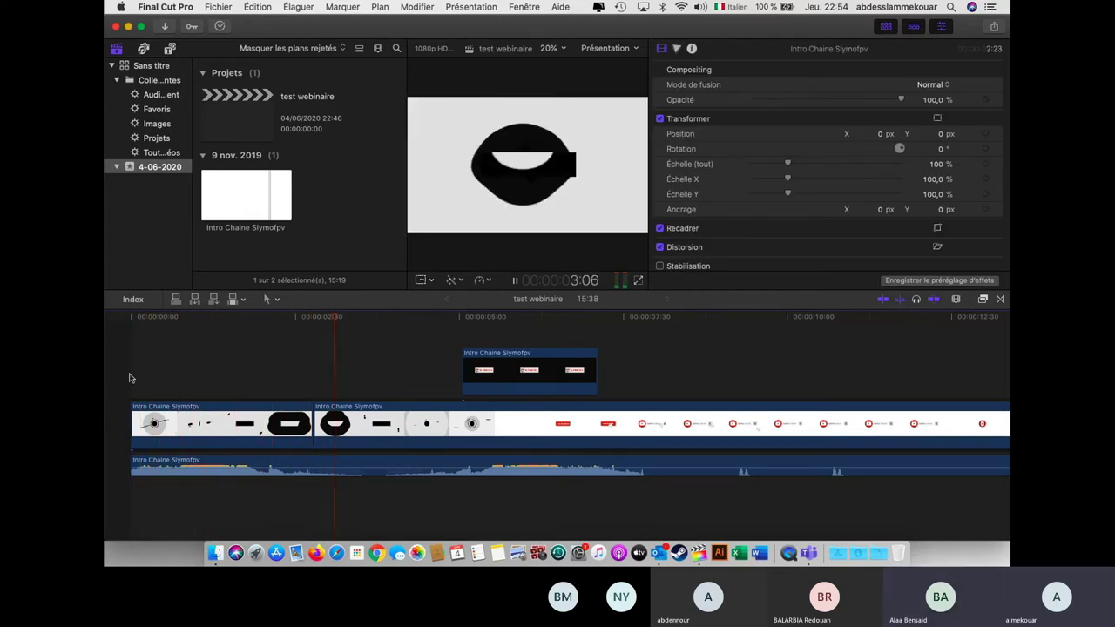
{"action": "key", "text": "space"}
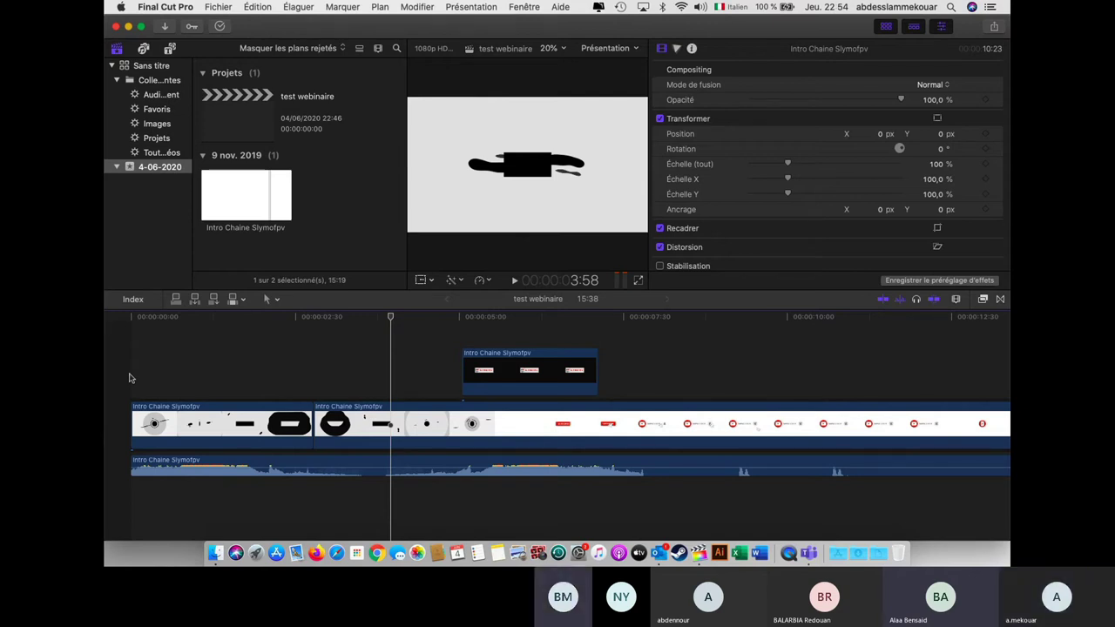
Return the black logo segment to its place in the main storyline and undo the cuts to restore the whole clip.
{"action": "left_click_drag", "start_coordinate": [527, 377], "coordinate": [382, 430]}
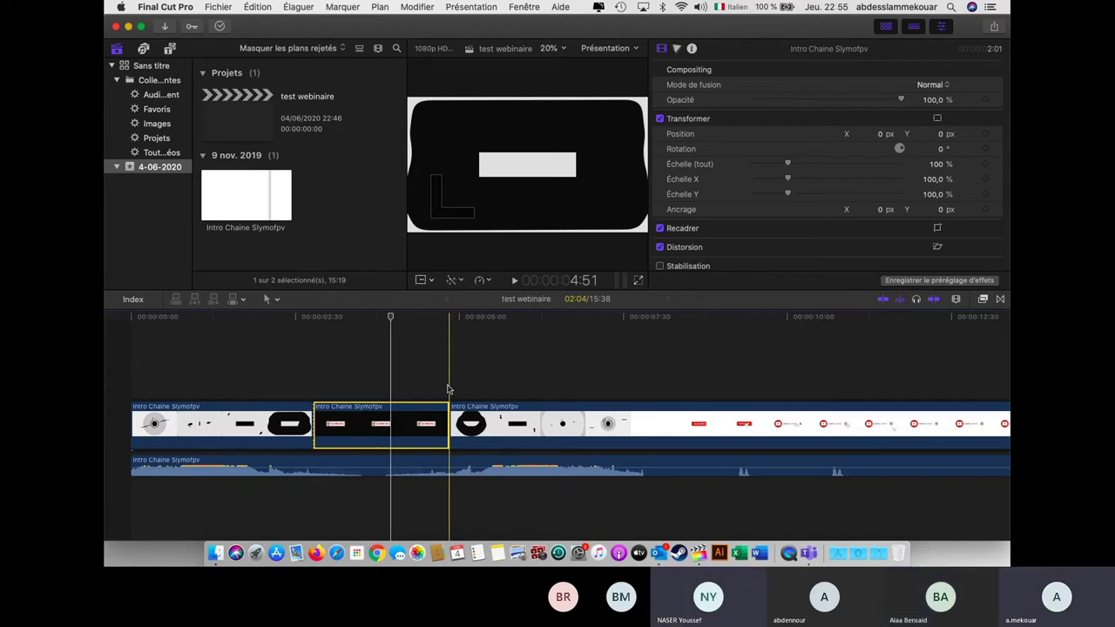
{"action": "key", "text": "super+z"}
{"action": "key", "text": "super+z"}
{"action": "key", "text": "super+z"}
{"action": "key", "text": "super+z"}
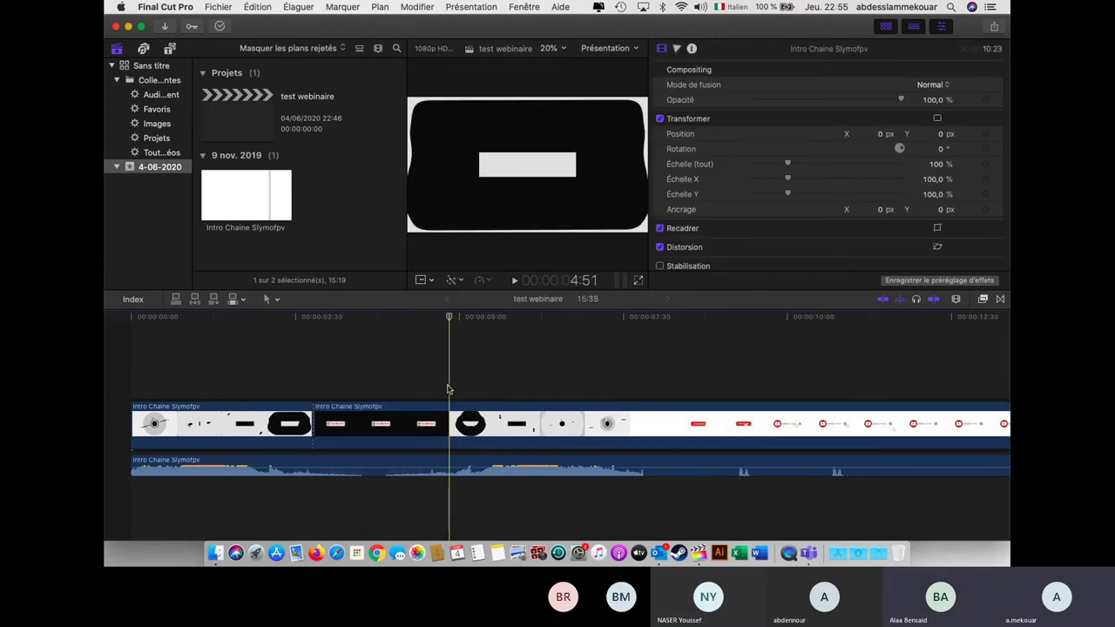
{"action": "key", "text": "super+z"}
{"action": "key", "text": "super+z"}
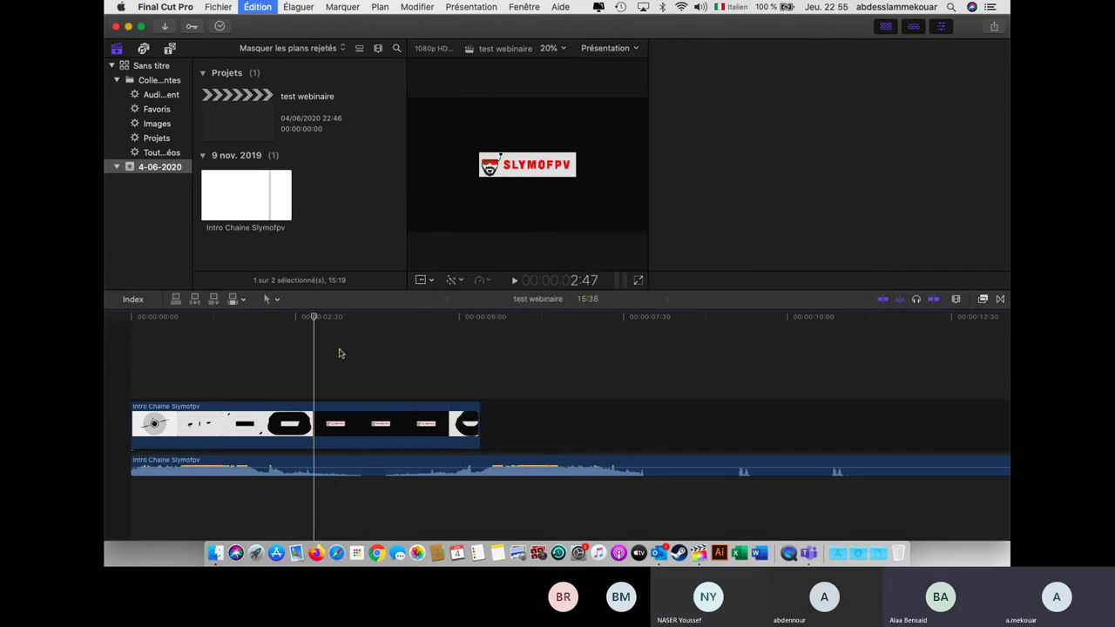
Play the intro from frame 46 until just past the black logo section.
{"action": "left_click", "coordinate": [181, 378]}
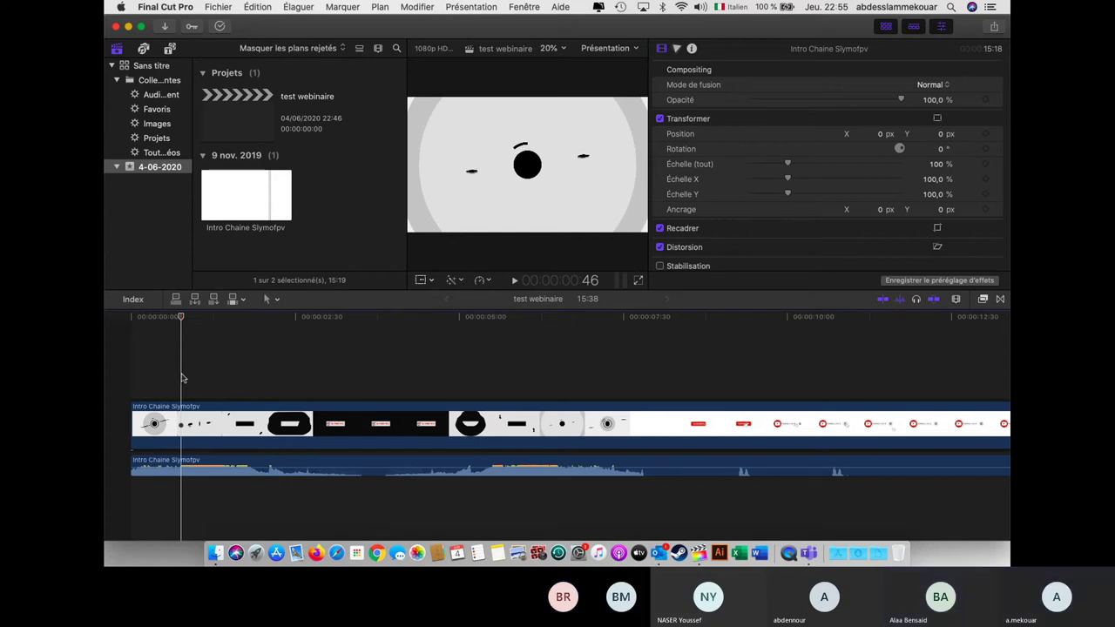
{"action": "key", "text": "space"}
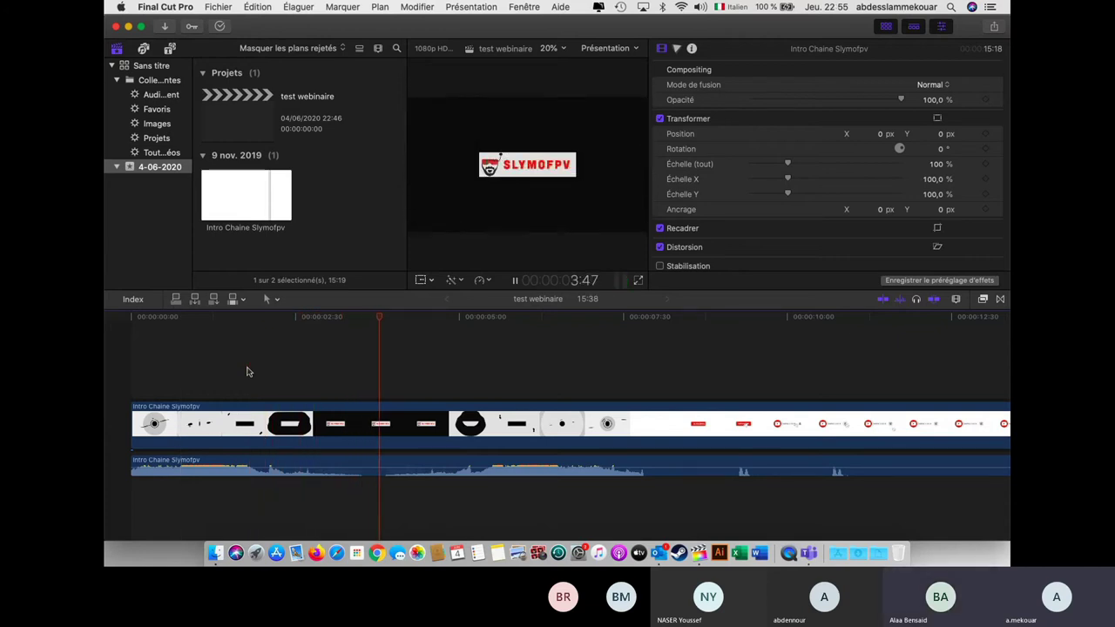
{"action": "key", "text": "space"}
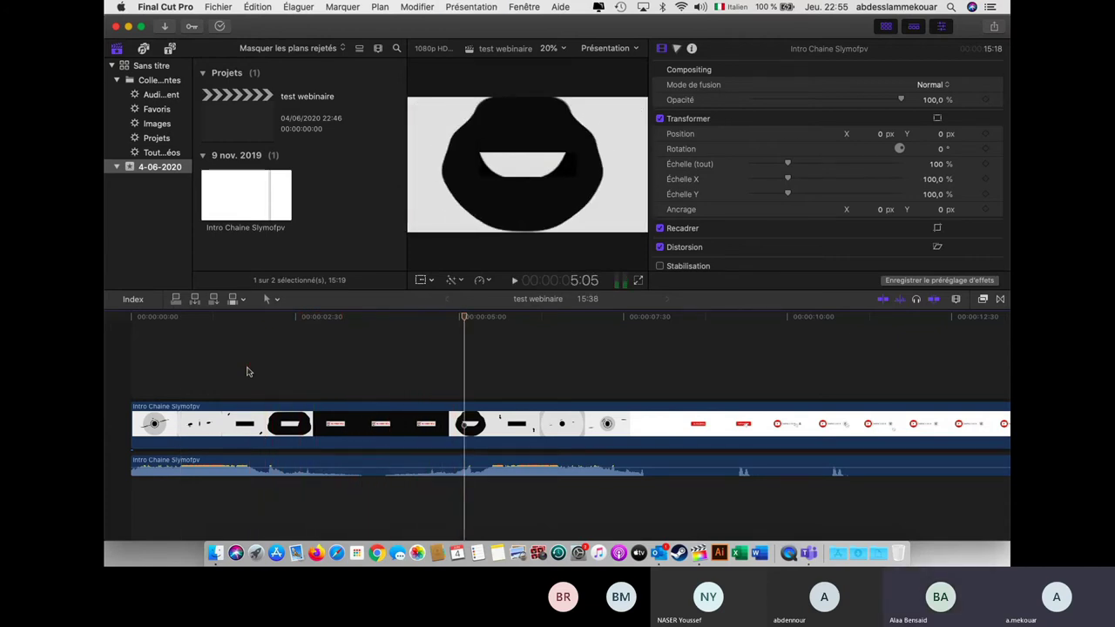
Split the intro clip at 2:48 and at 4:51 to isolate the black SLYMOFPV logo section.
{"action": "left_click", "coordinate": [316, 422]}
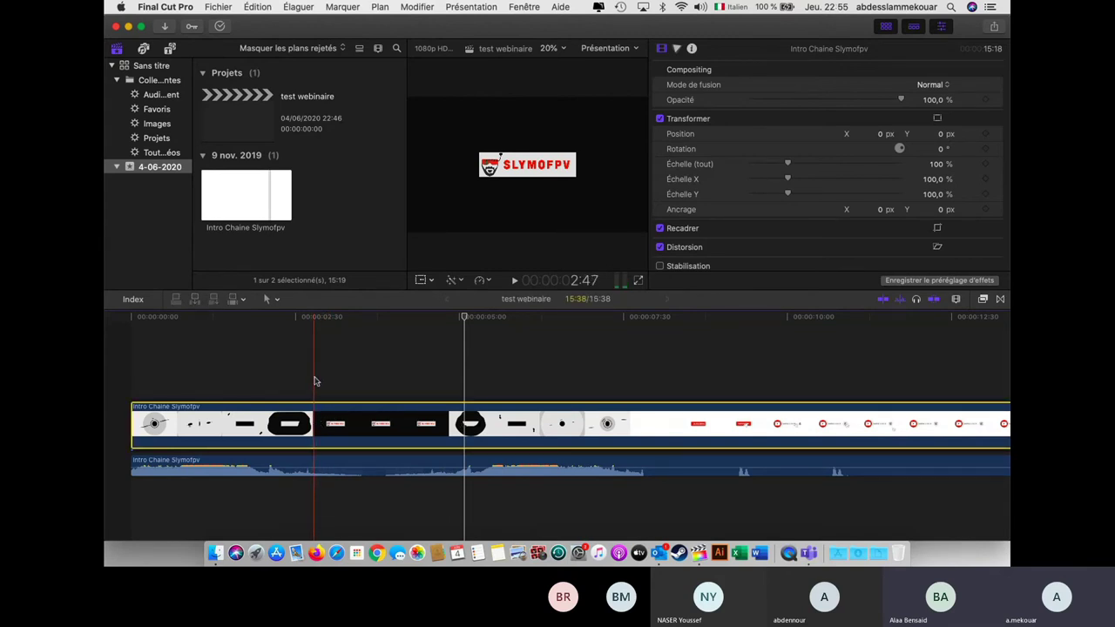
{"action": "left_click", "coordinate": [315, 381]}
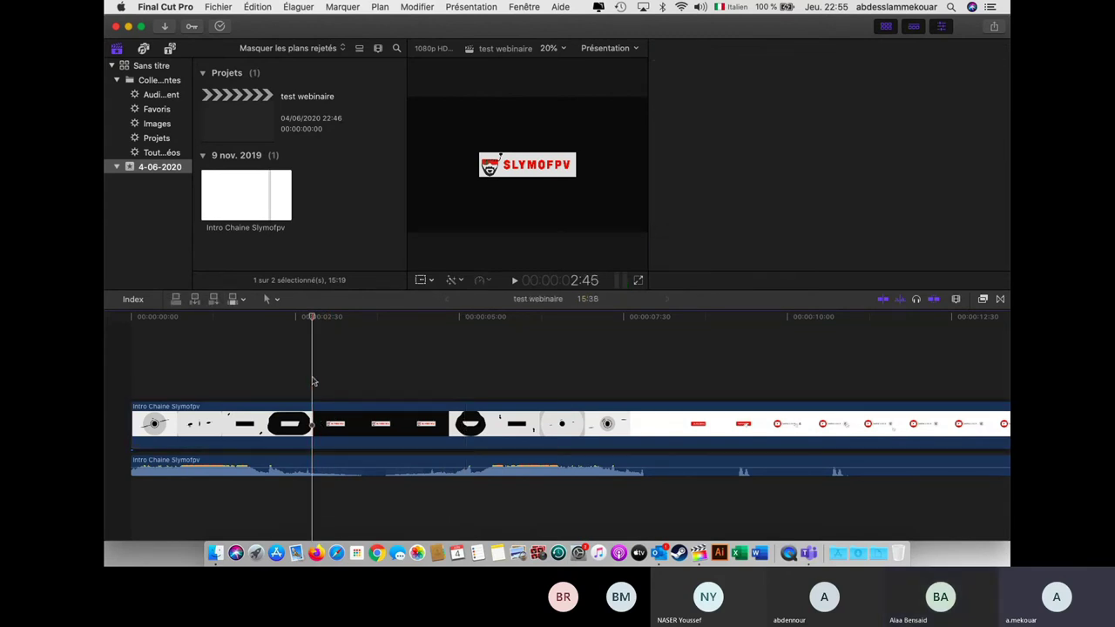
{"action": "left_click", "coordinate": [451, 397]}
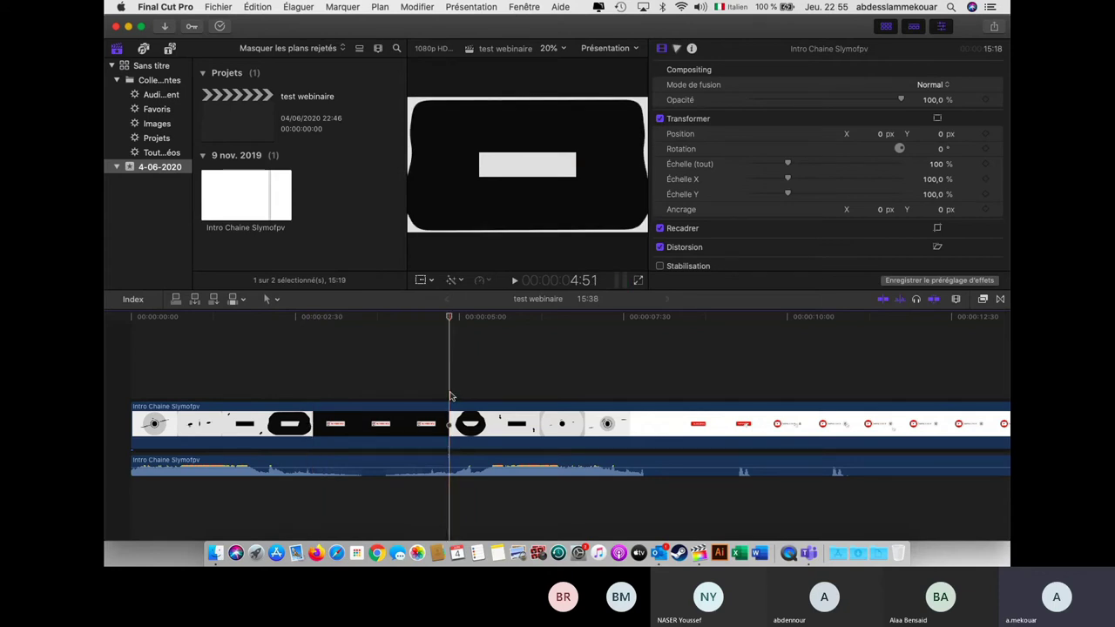
{"action": "left_click", "coordinate": [316, 373]}
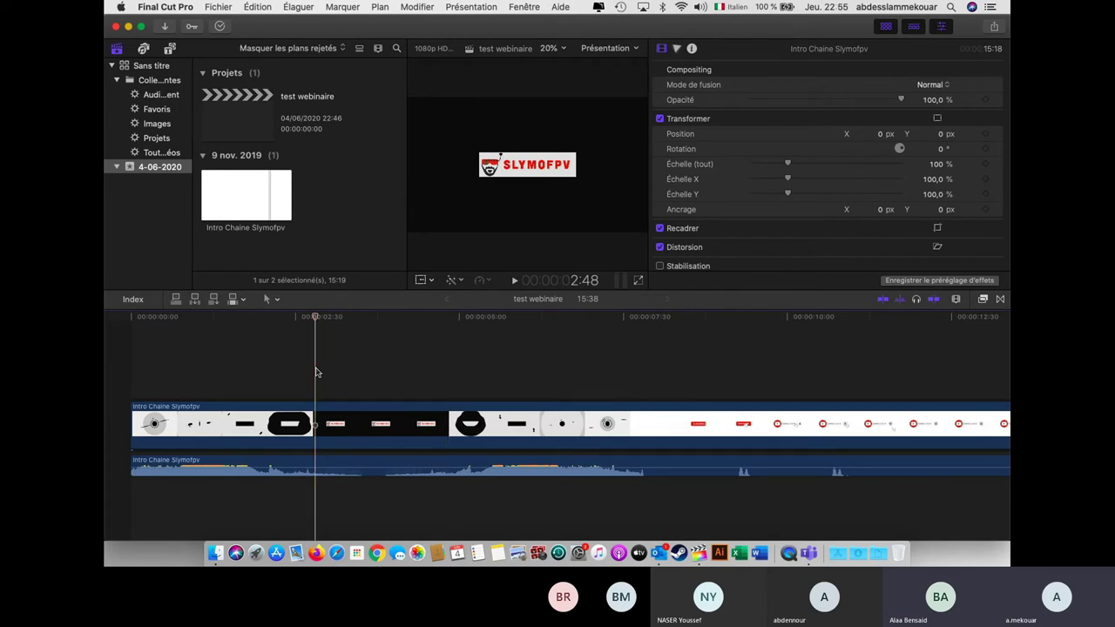
{"action": "key", "text": "super+b"}
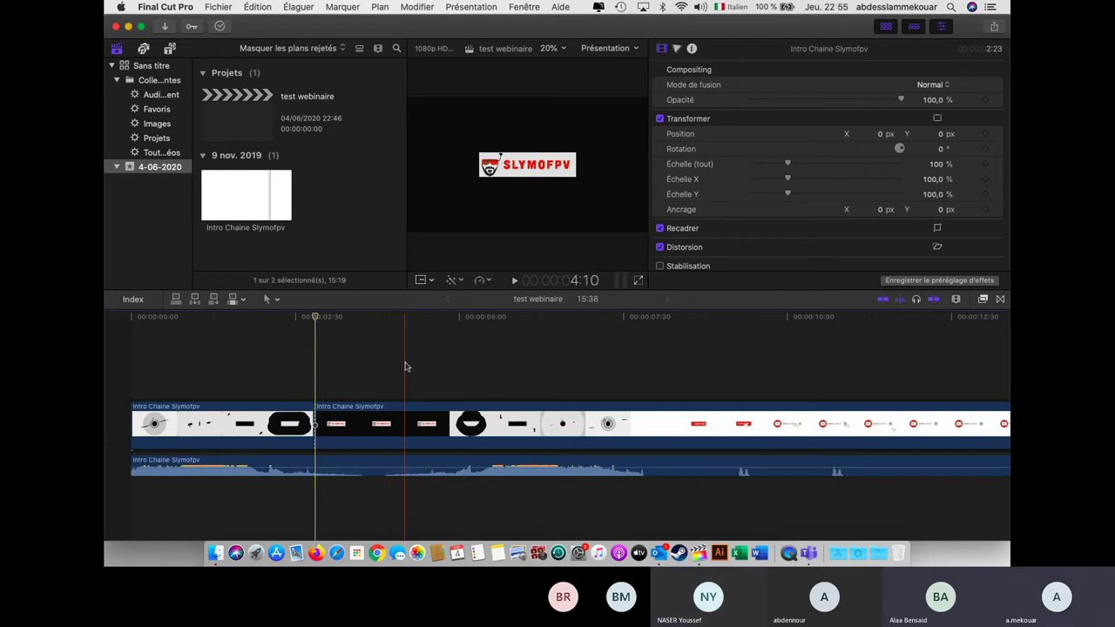
{"action": "left_click", "coordinate": [451, 385]}
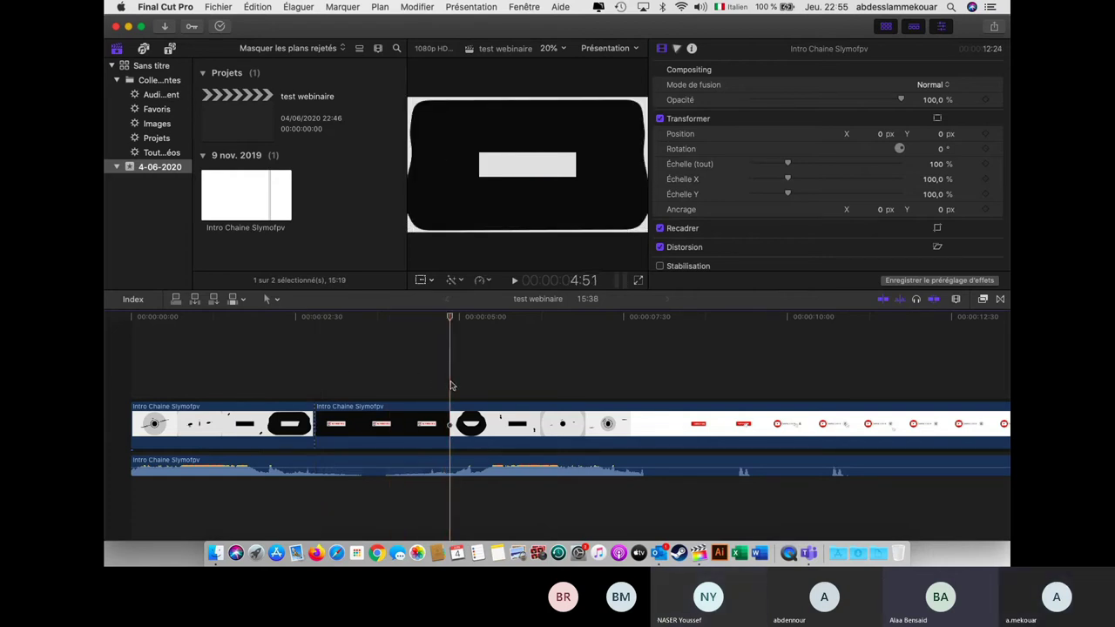
{"action": "key", "text": "super+b"}
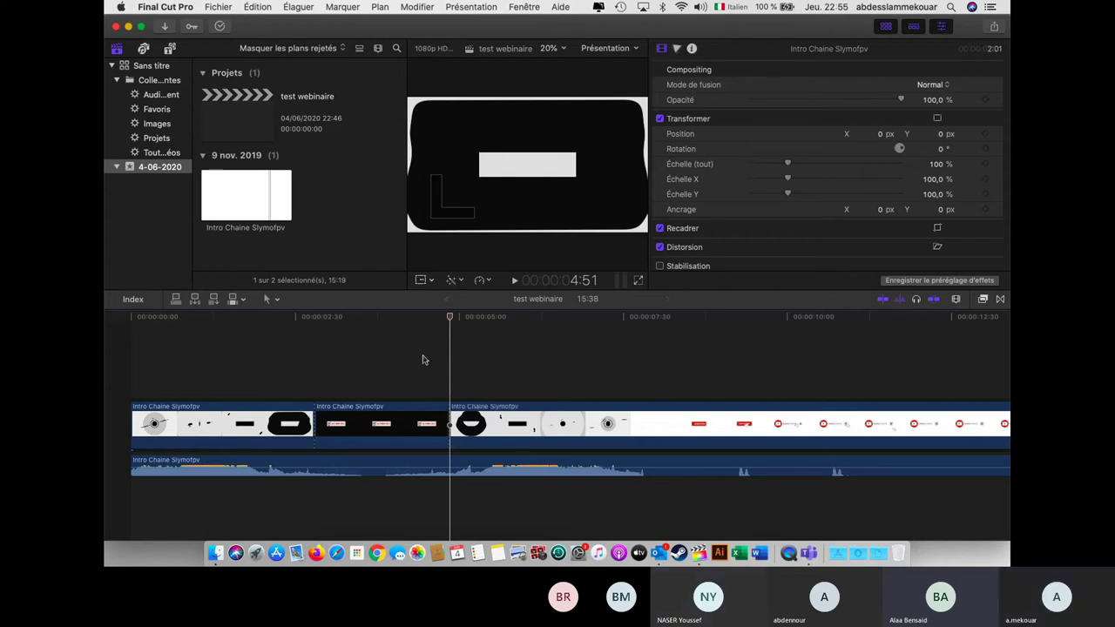
Lift the black SLYMOFPV logo segment out of the main storyline and delete it from the project.
{"action": "left_click", "coordinate": [393, 442]}
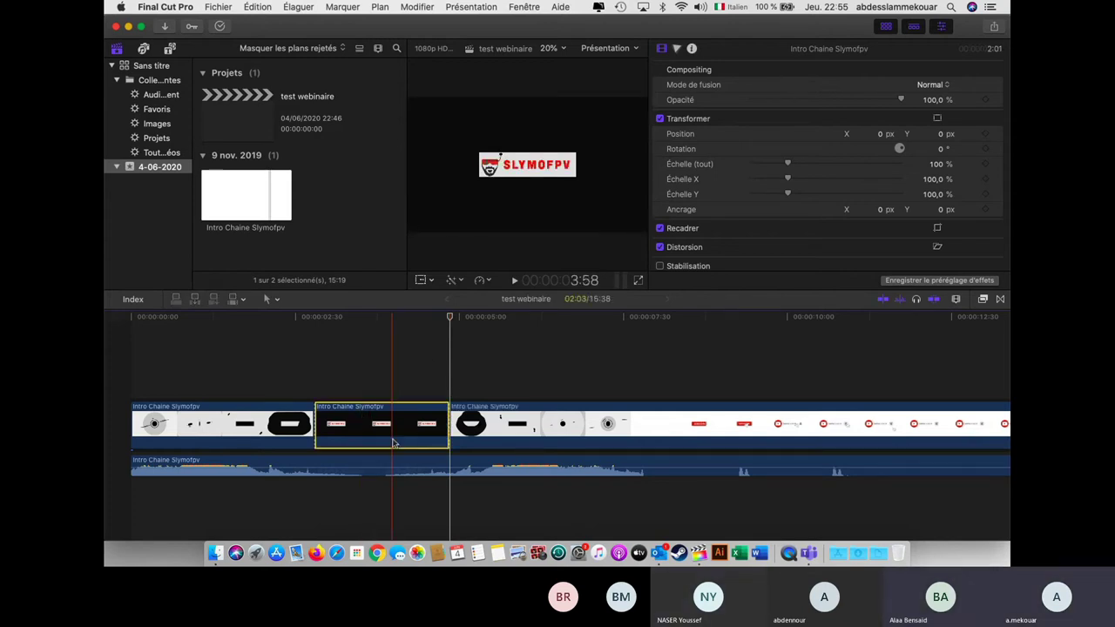
{"action": "left_click_drag", "start_coordinate": [392, 443], "coordinate": [429, 382]}
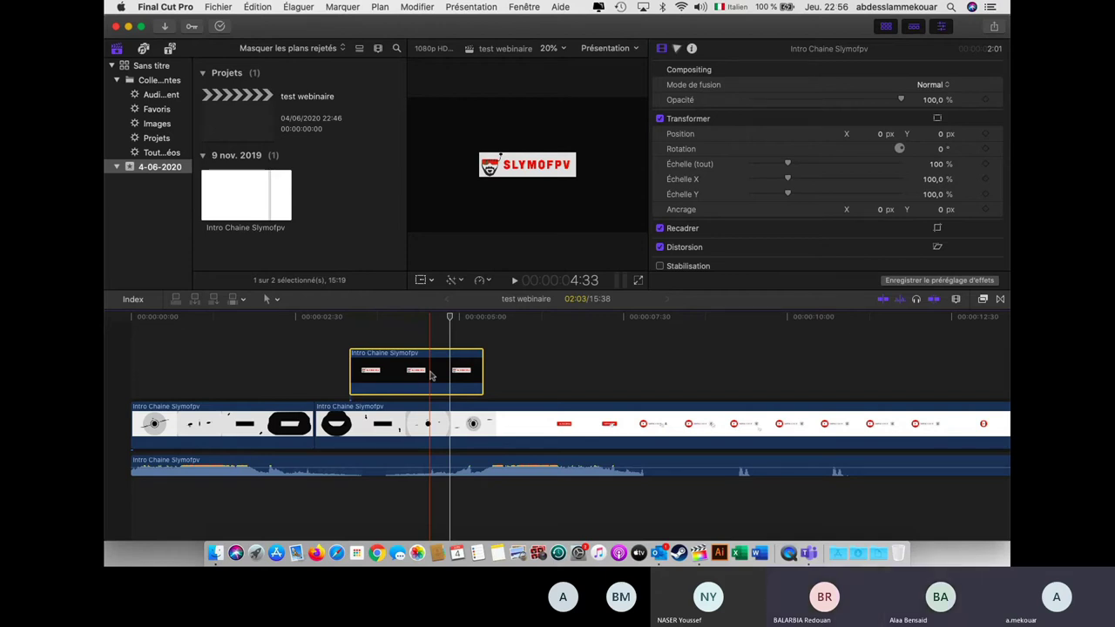
{"action": "left_click_drag", "start_coordinate": [415, 376], "coordinate": [482, 376]}
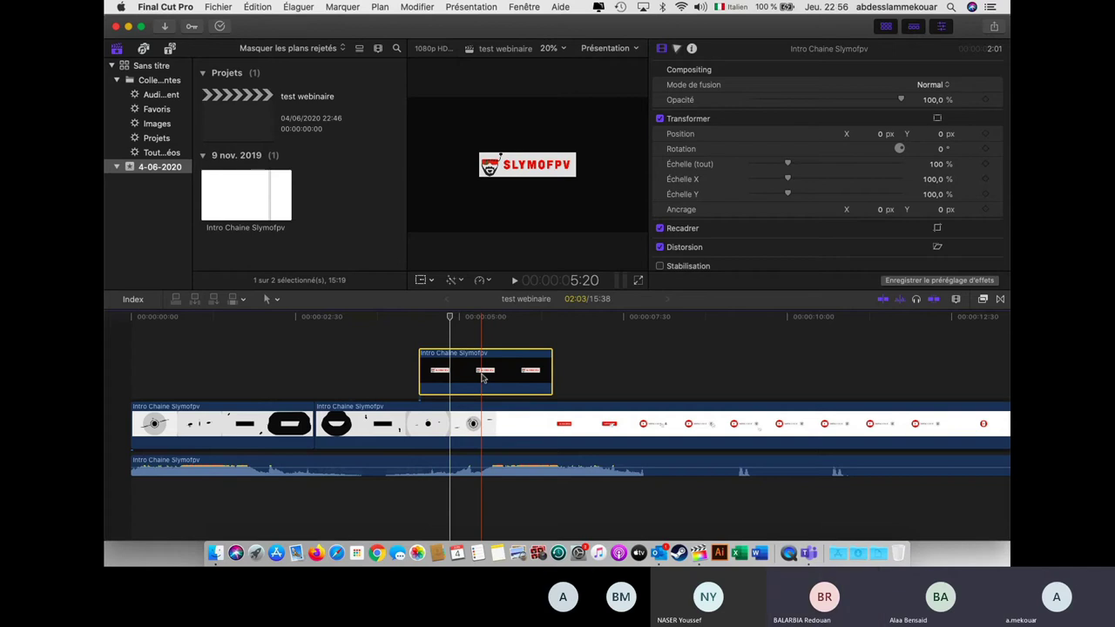
{"action": "key", "text": "Delete"}
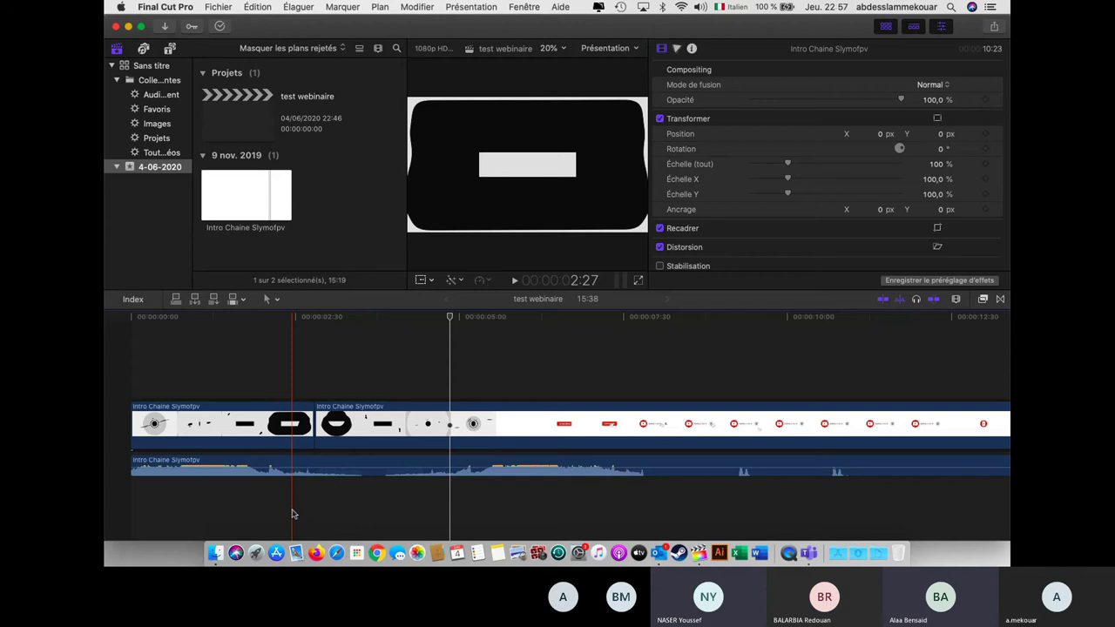
Close the editing window and reopen Final Cut Pro on the test webinaire project.
{"action": "left_click", "coordinate": [116, 28]}
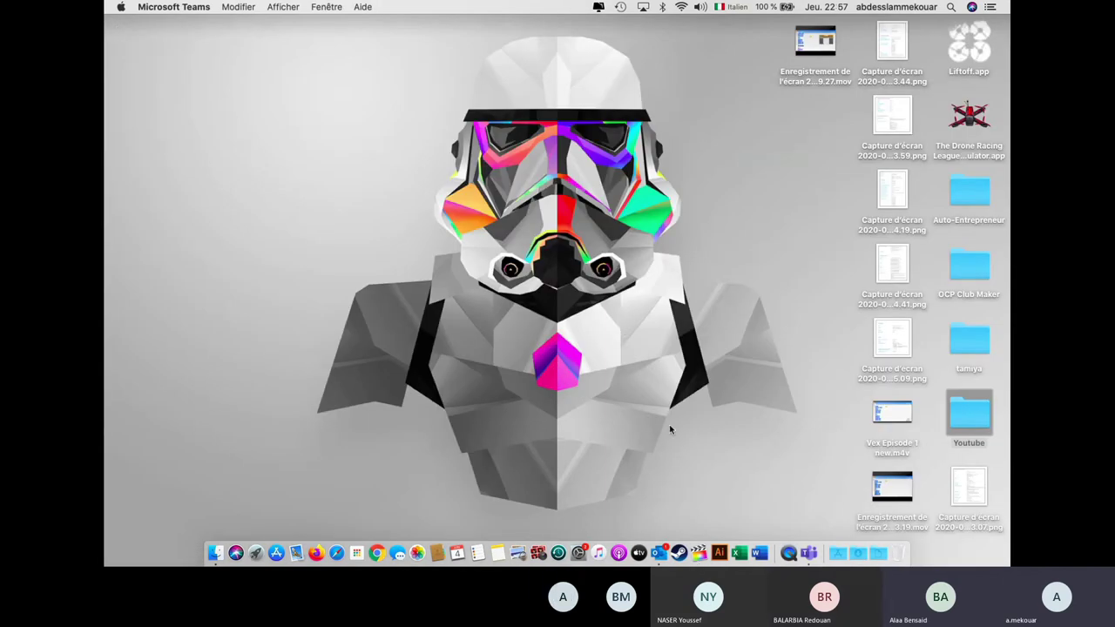
{"action": "left_click", "coordinate": [703, 559]}
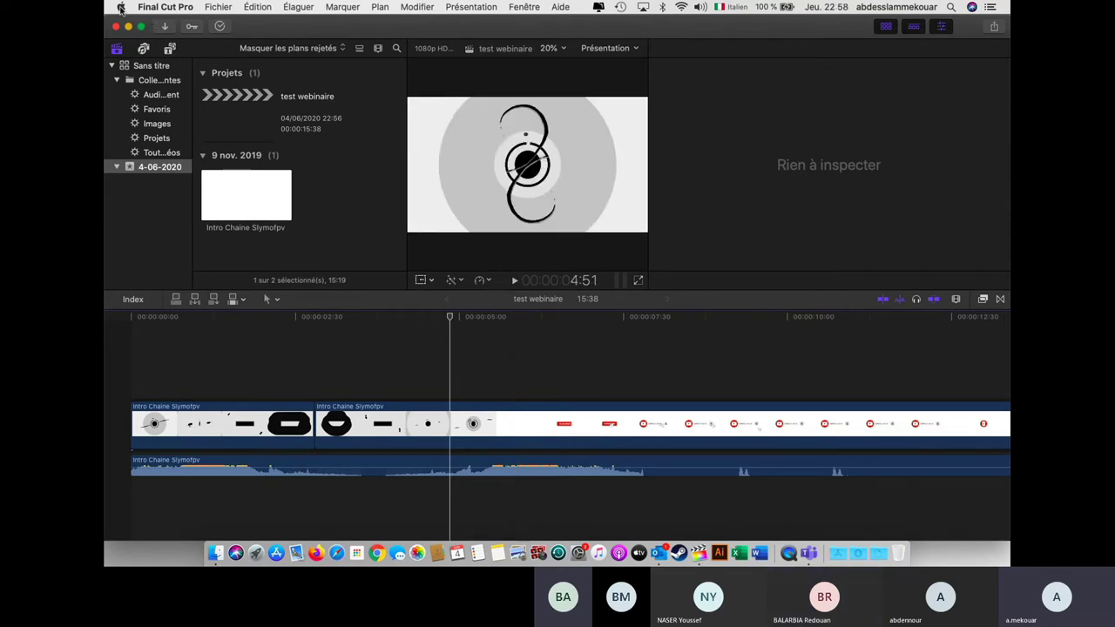
Check the Mac's storage usage in its system information, and close that window.
{"action": "left_click", "coordinate": [122, 9]}
{"action": "left_click", "coordinate": [372, 147]}
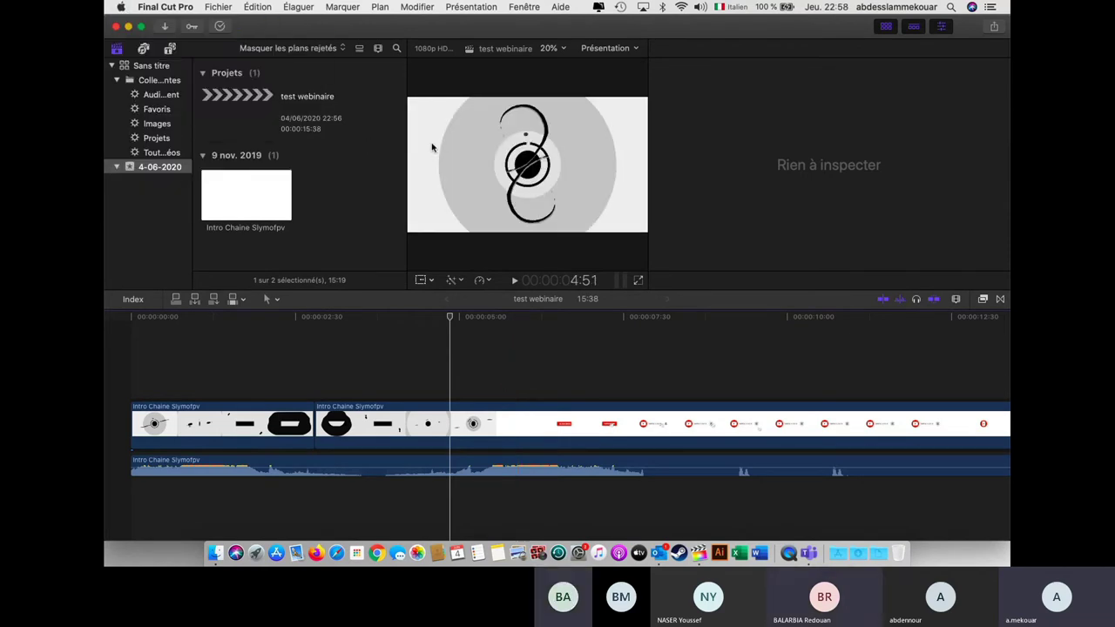
{"action": "left_click", "coordinate": [560, 116]}
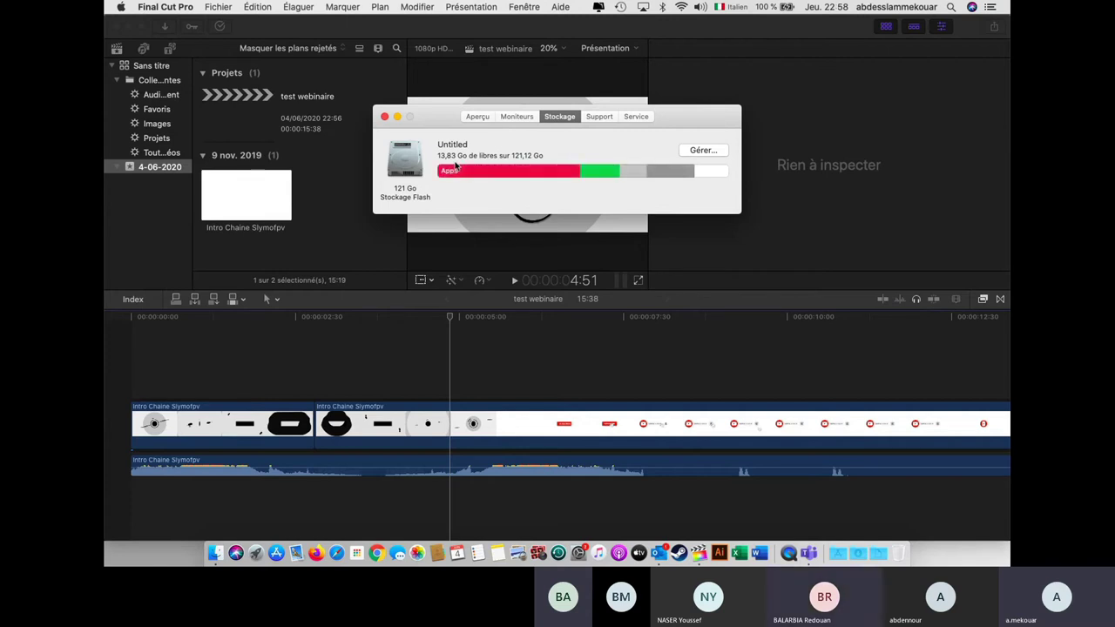
{"action": "left_click", "coordinate": [385, 118]}
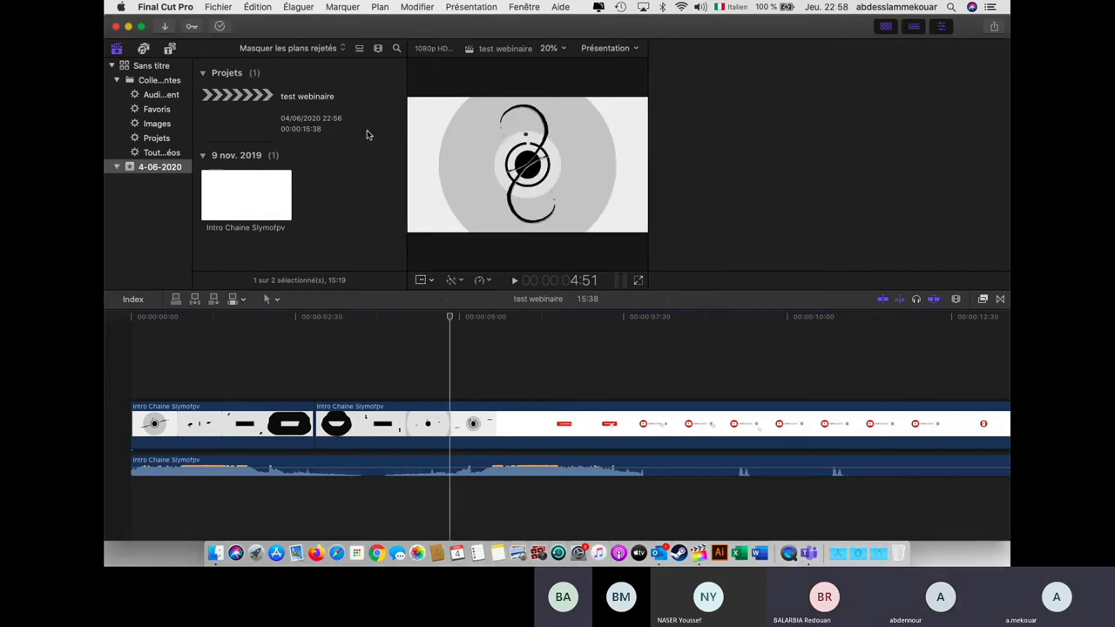
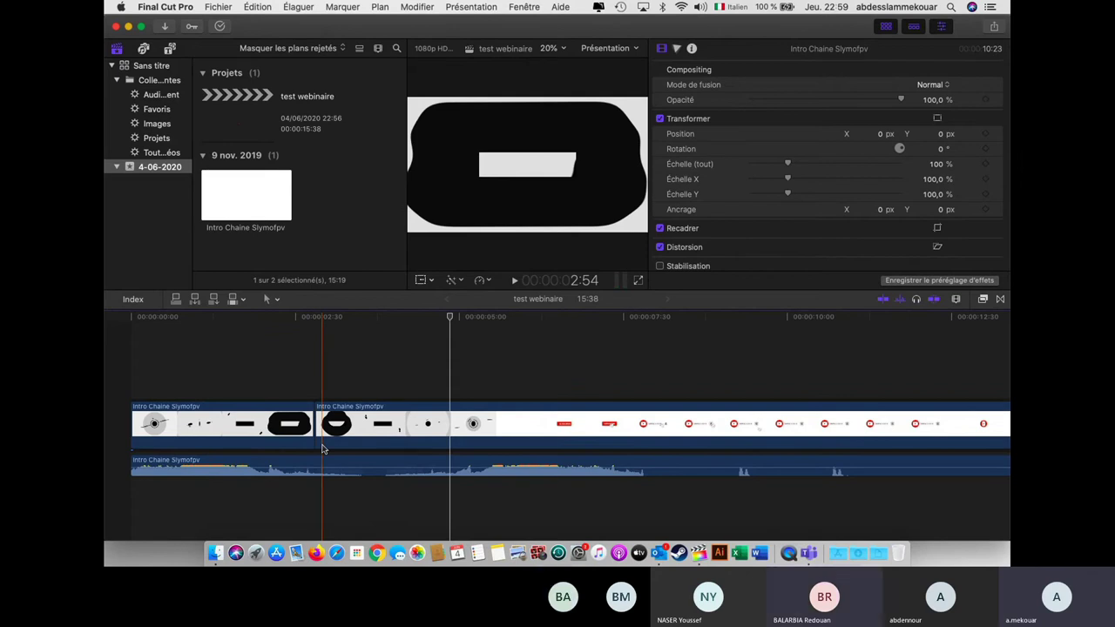
Delete all remaining intro segments and their audio so the test webinaire timeline is empty.
{"action": "left_click", "coordinate": [350, 403]}
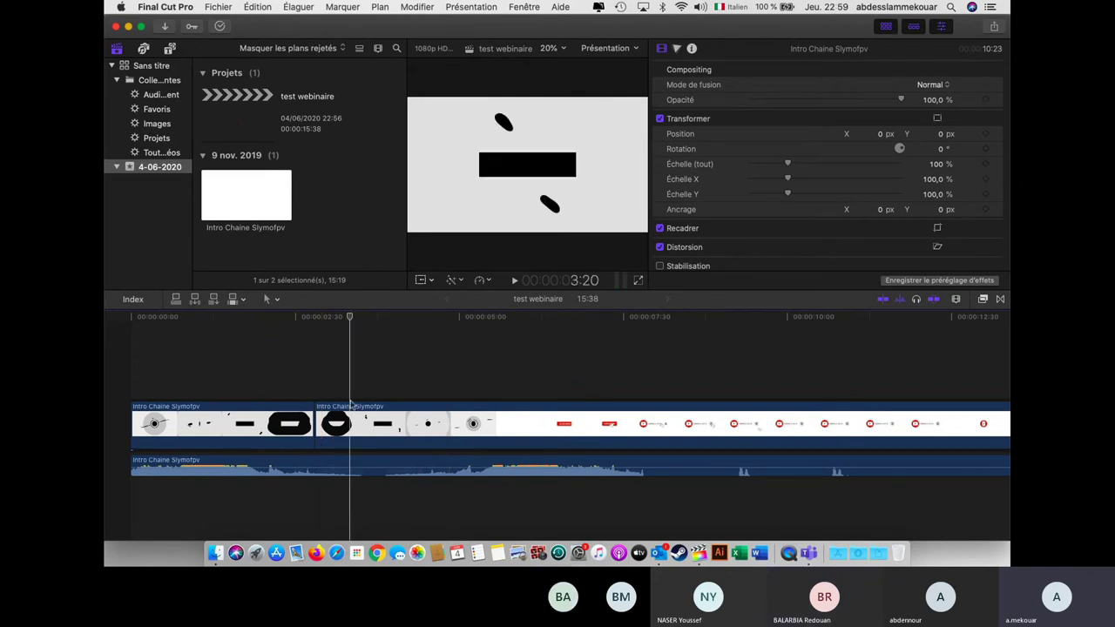
{"action": "left_click", "coordinate": [350, 405]}
{"action": "key", "text": "Delete"}
{"action": "key", "text": "Up"}
{"action": "left_click", "coordinate": [253, 420]}
{"action": "key", "text": "Delete"}
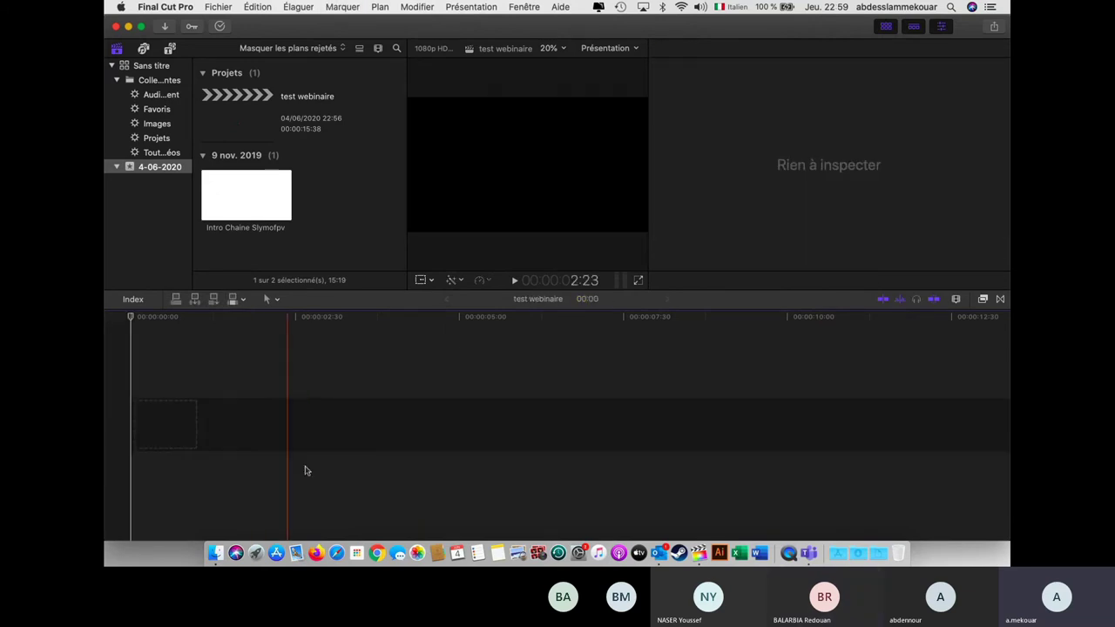
Place the Intro Chaine Slymofpv clip at the start of the timeline and detach its audio.
{"action": "left_click_drag", "start_coordinate": [249, 285], "coordinate": [160, 431]}
{"action": "right_click", "coordinate": [281, 425]}
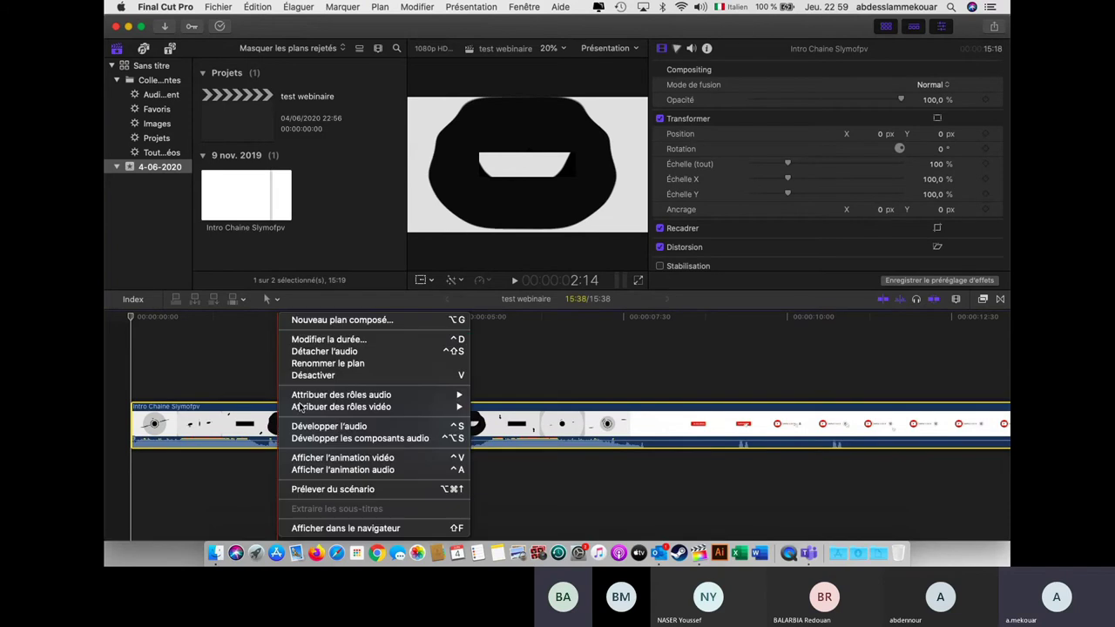
{"action": "left_click", "coordinate": [342, 352]}
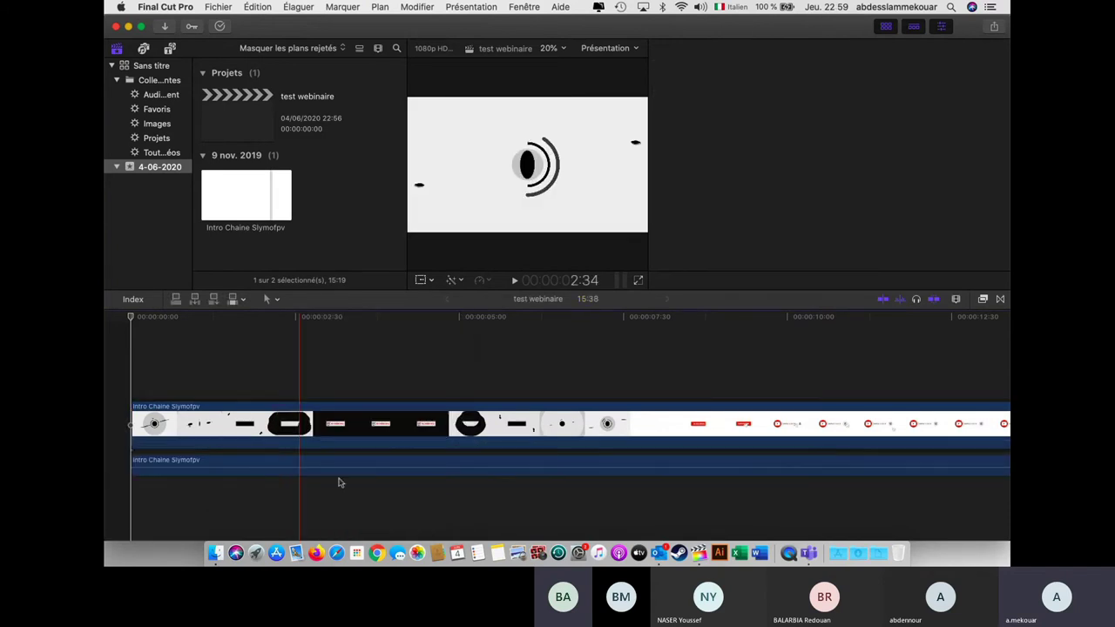
Split both the intro video and its detached audio at 2:46, where the black logo section begins.
{"action": "left_click", "coordinate": [314, 423]}
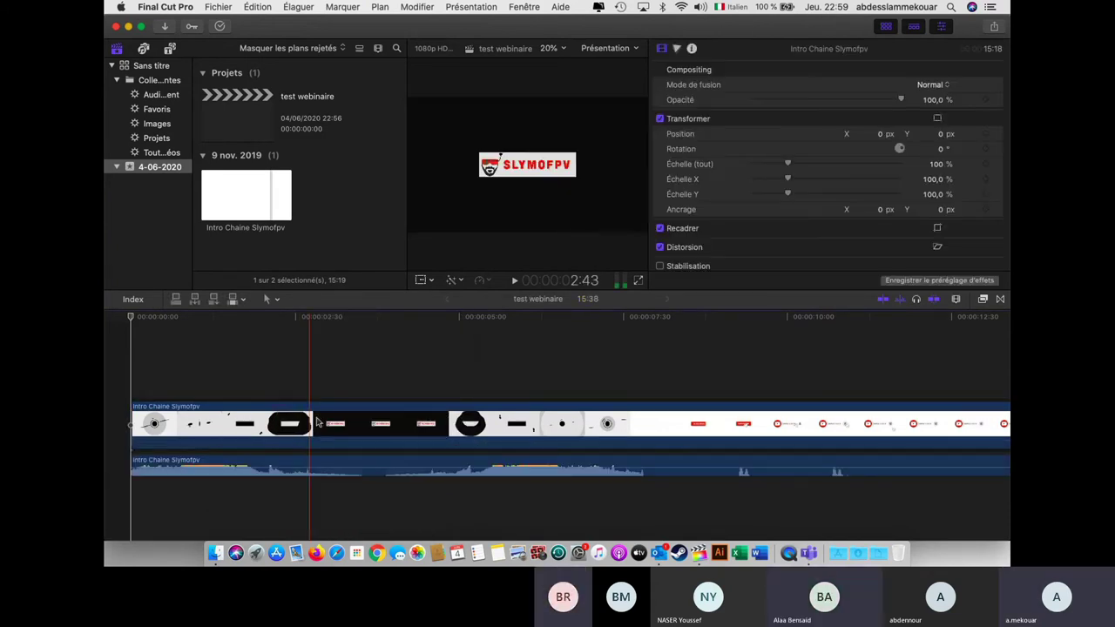
{"action": "left_click", "coordinate": [317, 423]}
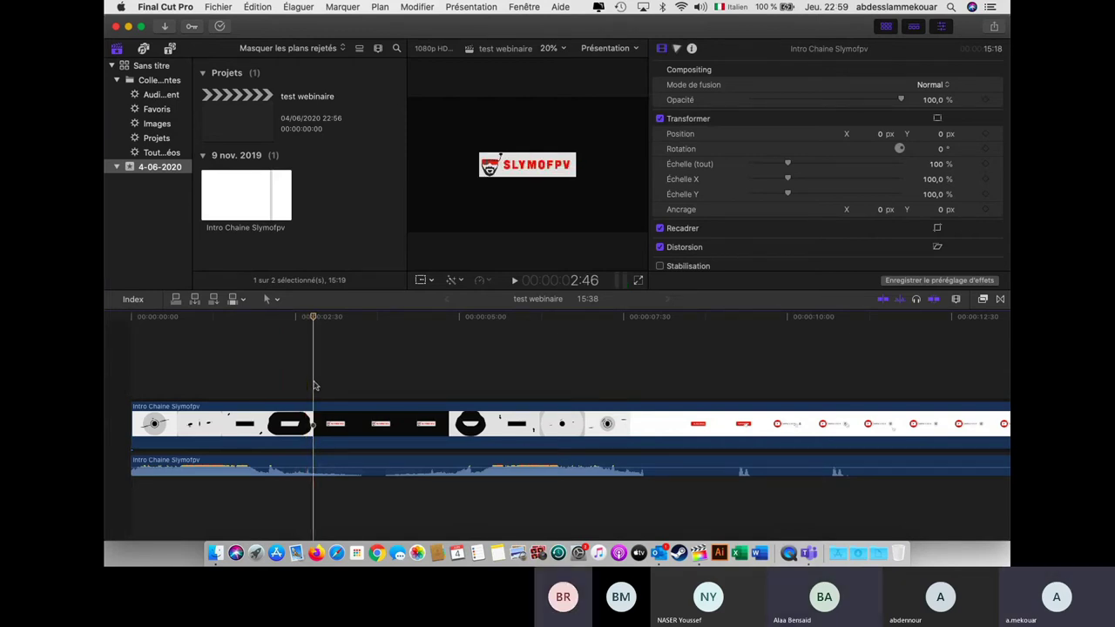
{"action": "key", "text": "super+b"}
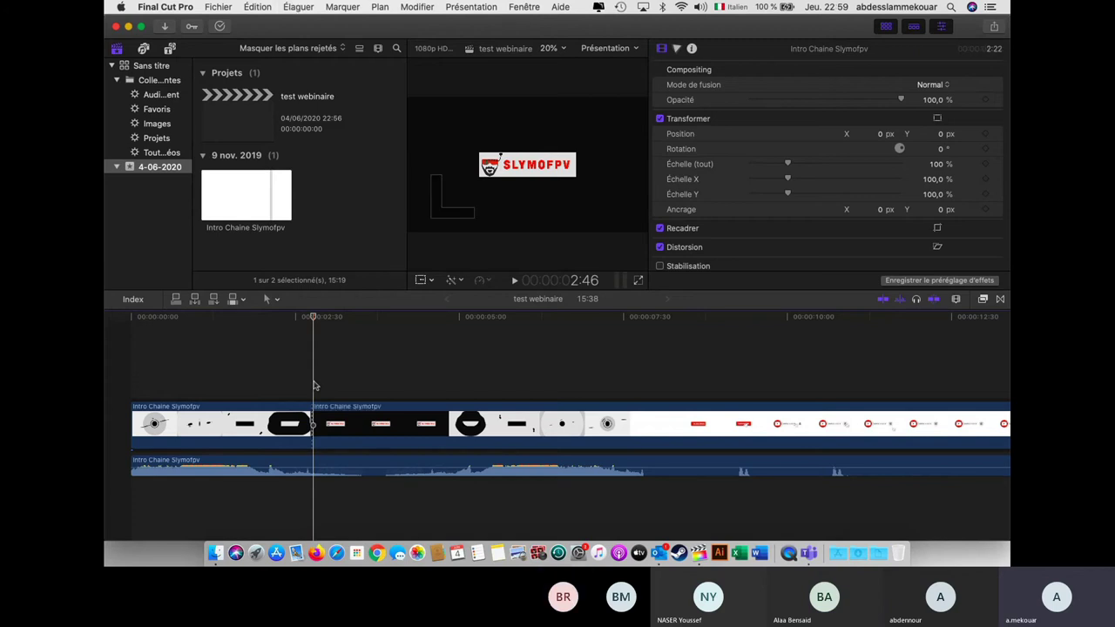
{"action": "left_click", "coordinate": [312, 467]}
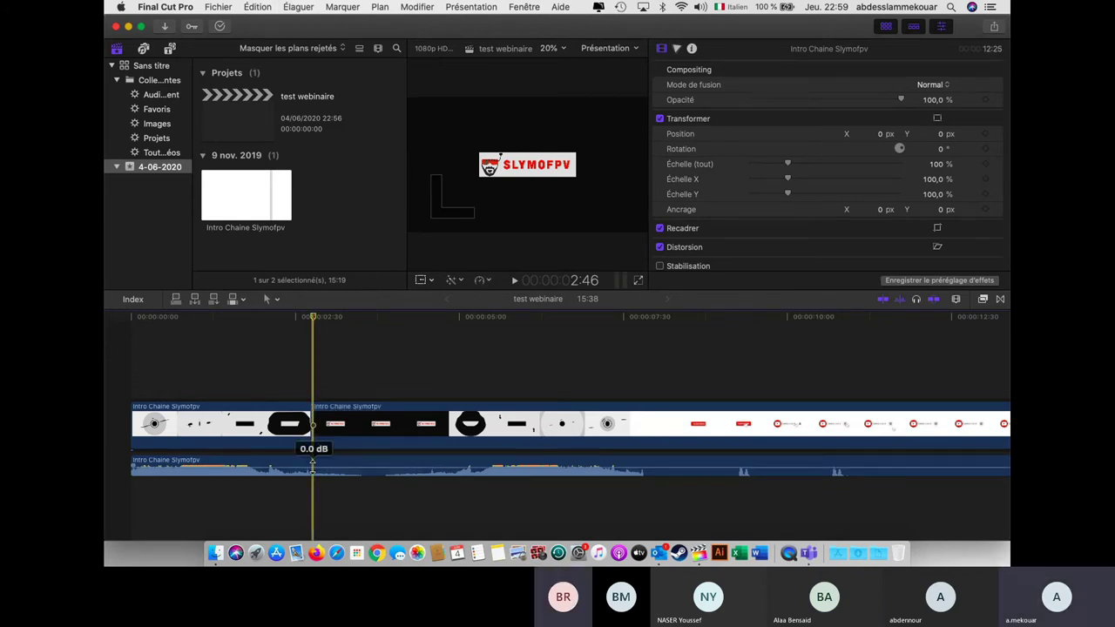
{"action": "left_click", "coordinate": [314, 465]}
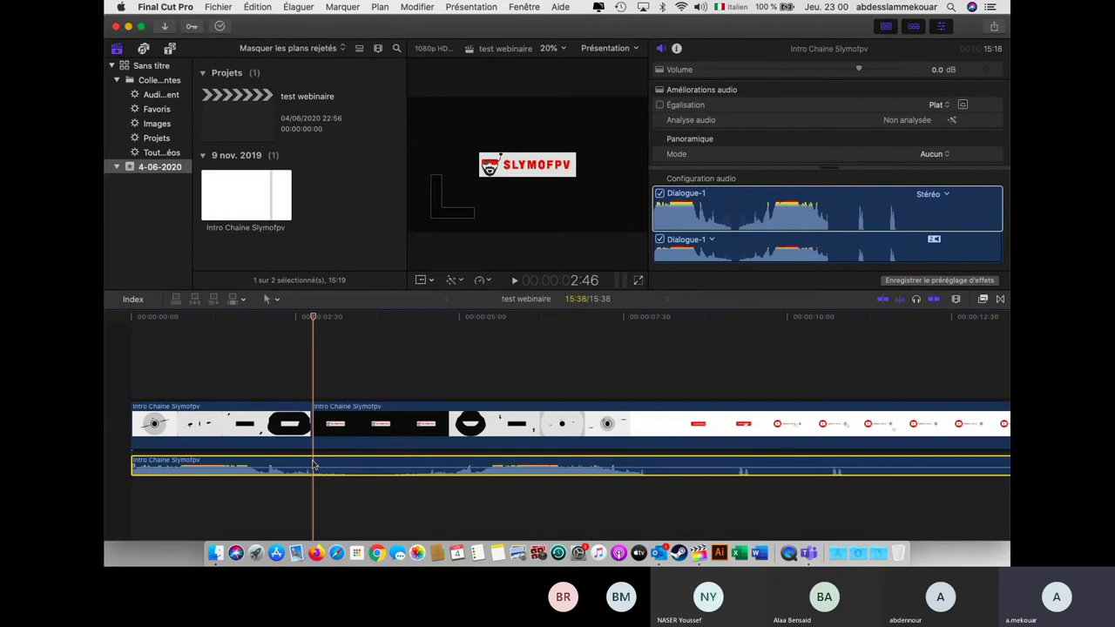
{"action": "key", "text": "super+b"}
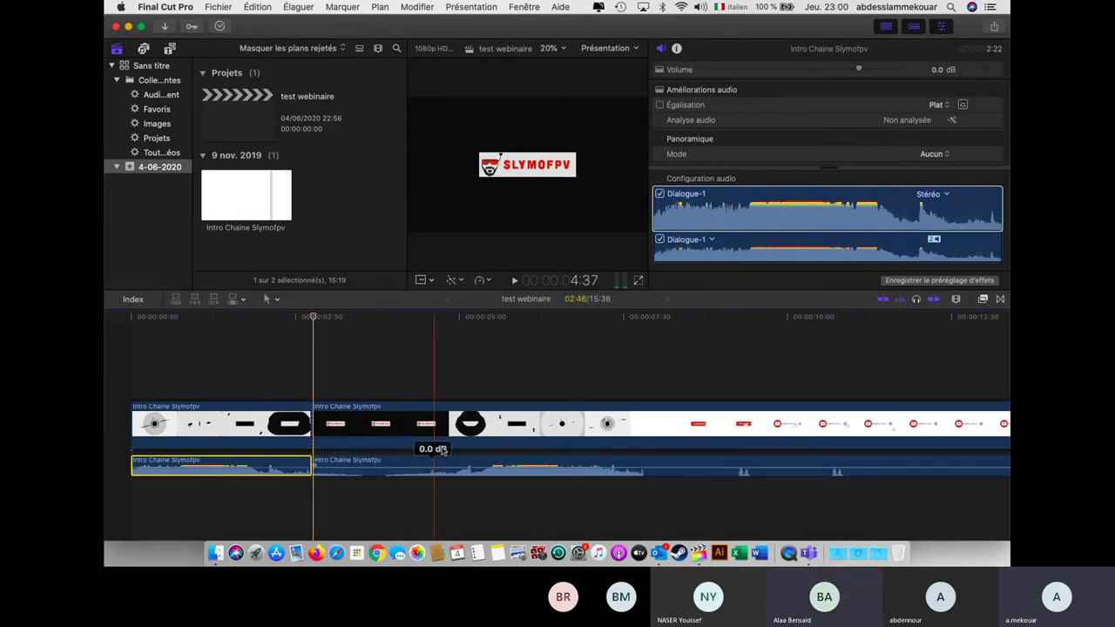
Split both the intro video and its detached audio at 4:50, where the black logo section ends.
{"action": "left_click", "coordinate": [449, 391]}
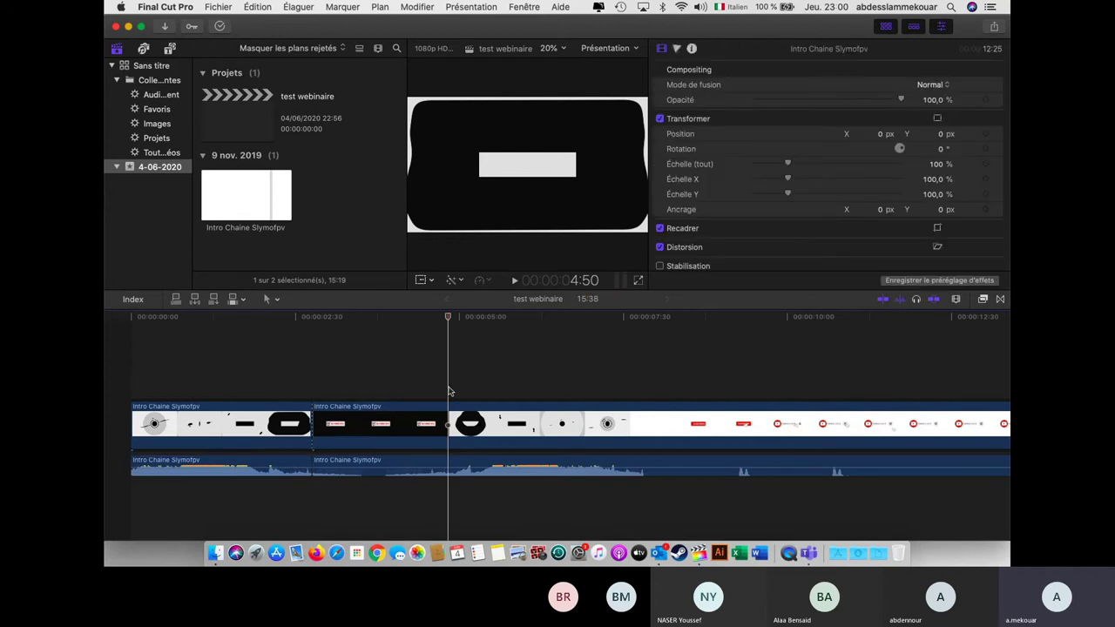
{"action": "key", "text": "super+b"}
{"action": "left_click", "coordinate": [449, 464]}
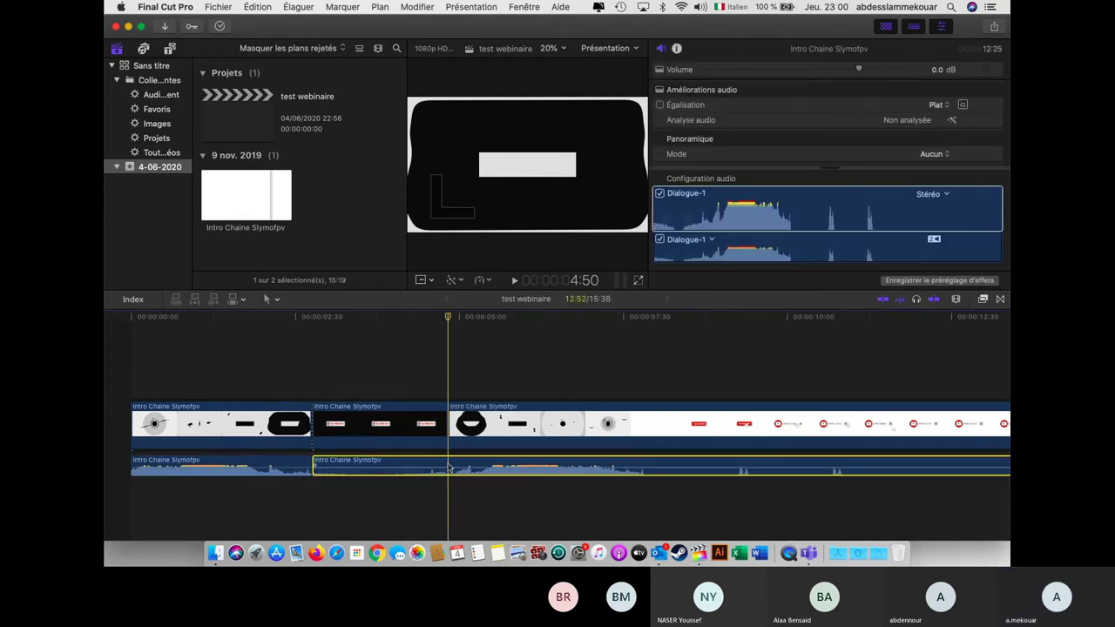
{"action": "key", "text": "super+b"}
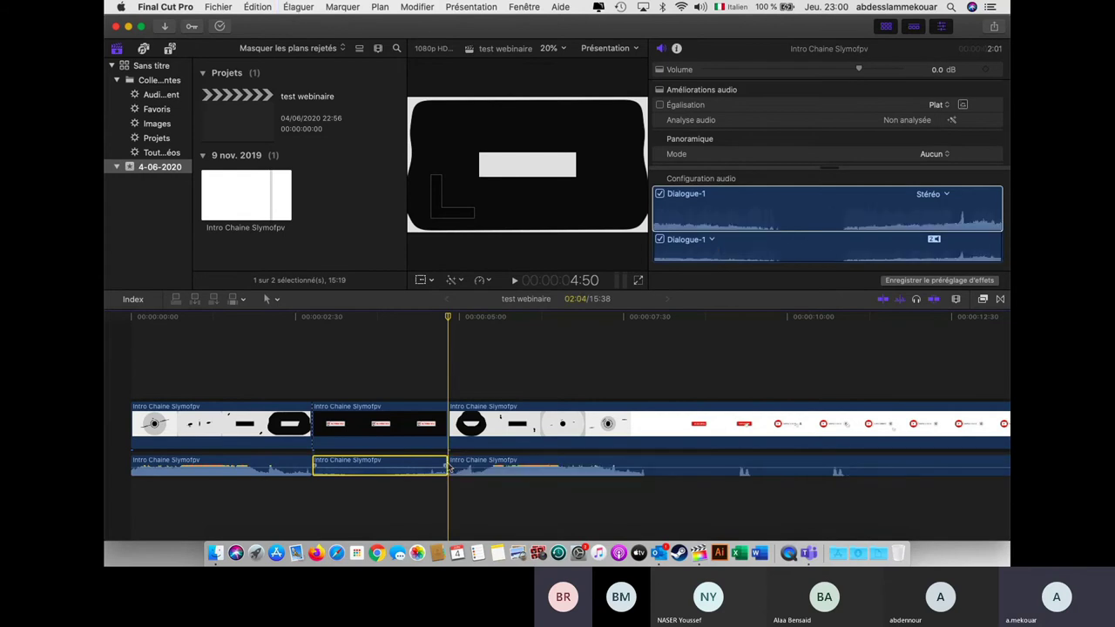
Delete the isolated black logo segment together with its audio, closing the gap in the main storyline.
{"action": "left_click", "coordinate": [386, 336]}
{"action": "left_click", "coordinate": [424, 423]}
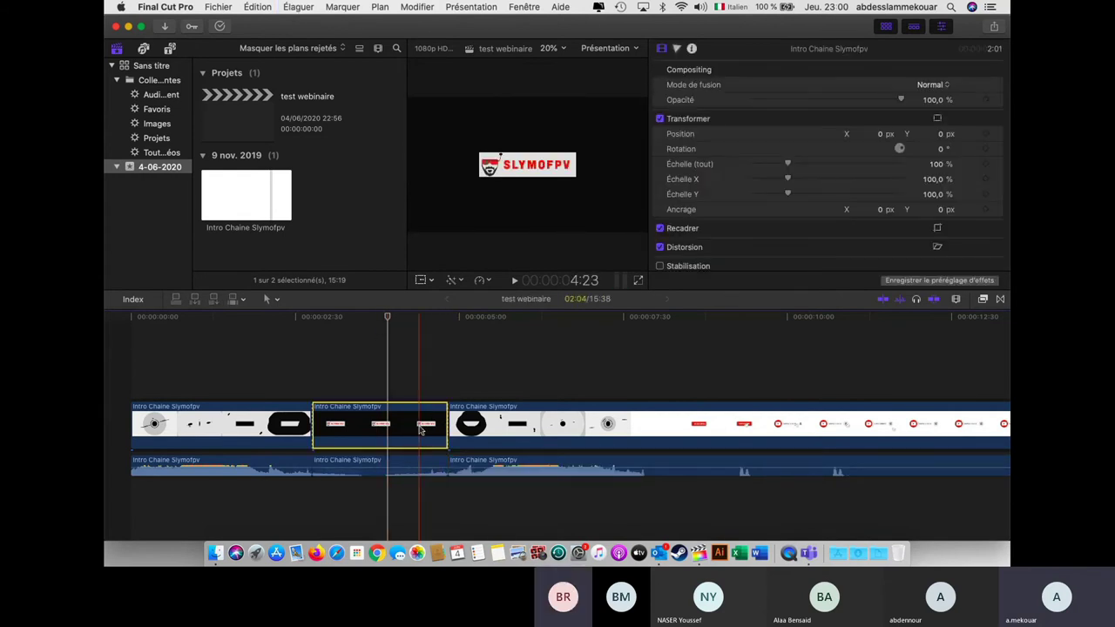
{"action": "key", "text": "BackSpace"}
{"action": "left_click", "coordinate": [419, 430]}
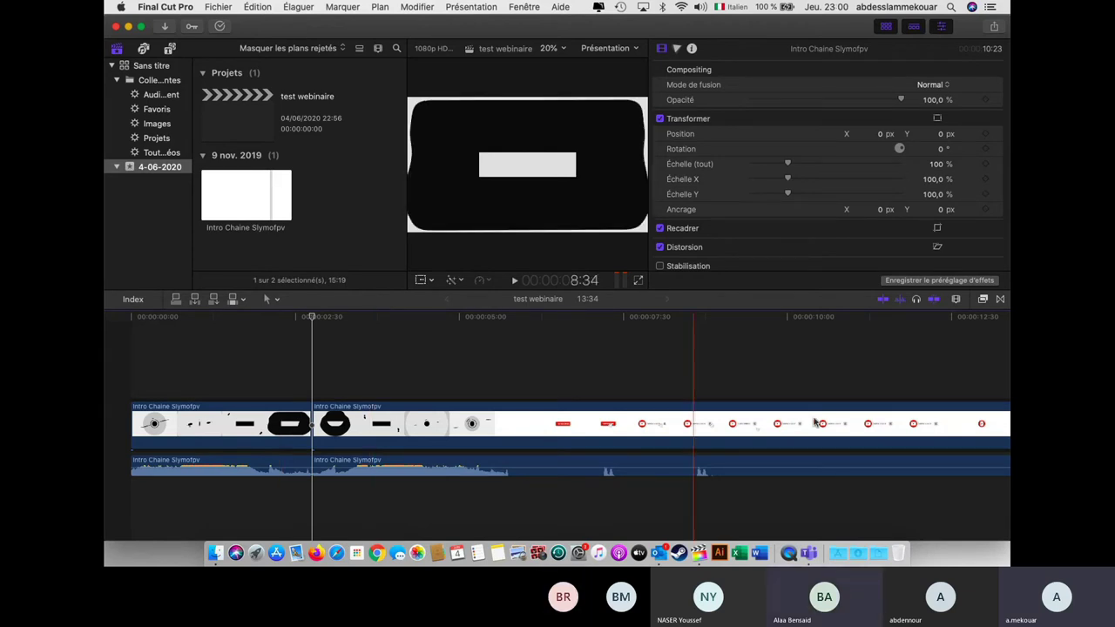
Browse the installed video and audio effect categories, including Écho, and view the installed transitions.
{"action": "left_click", "coordinate": [984, 300]}
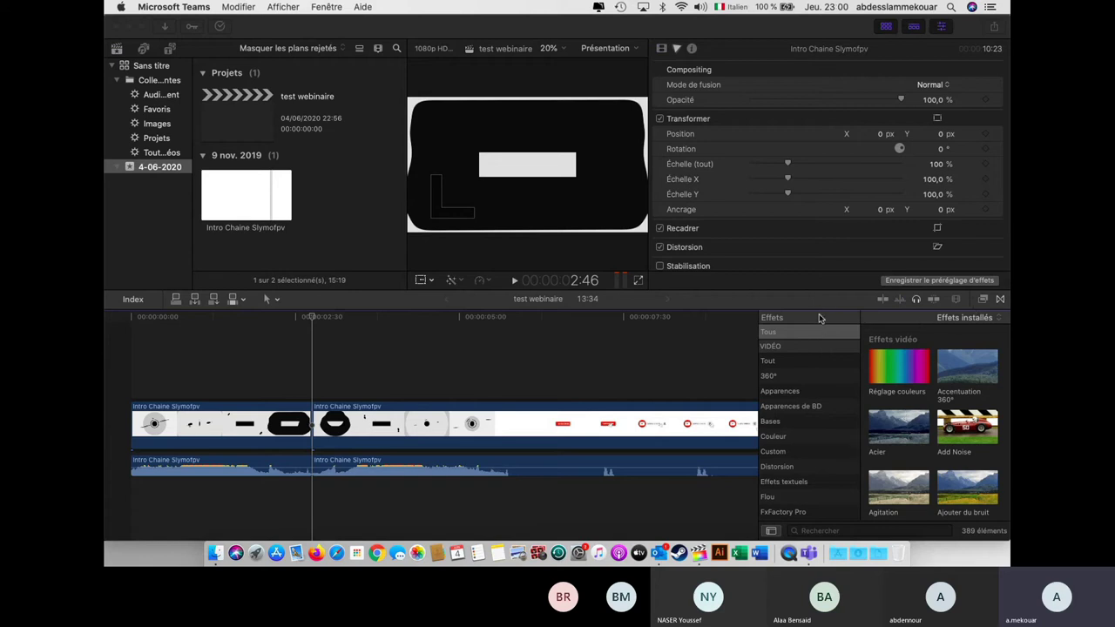
{"action": "scroll", "coordinate": [806, 411], "scroll_direction": "down", "scroll_amount": 10}
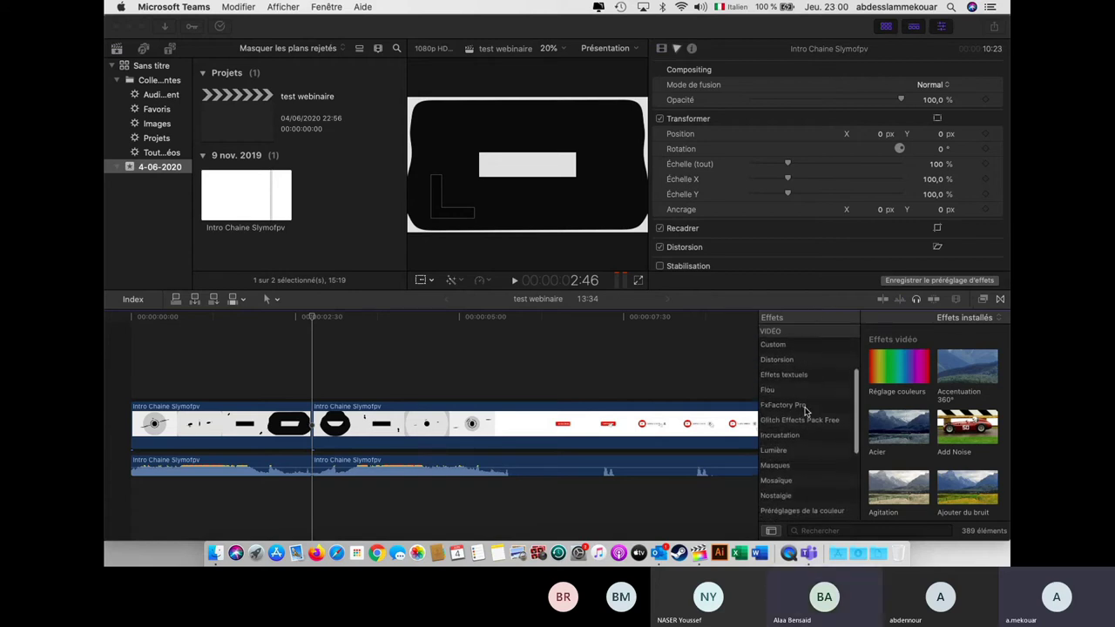
{"action": "scroll", "coordinate": [806, 411], "scroll_direction": "down", "scroll_amount": 3}
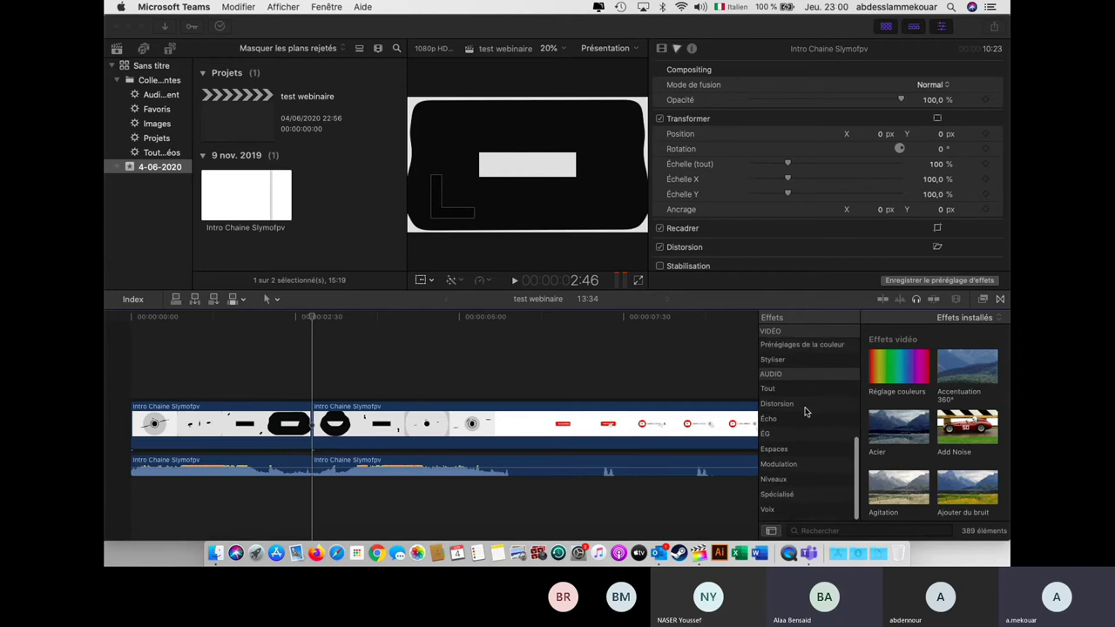
{"action": "left_click", "coordinate": [983, 299]}
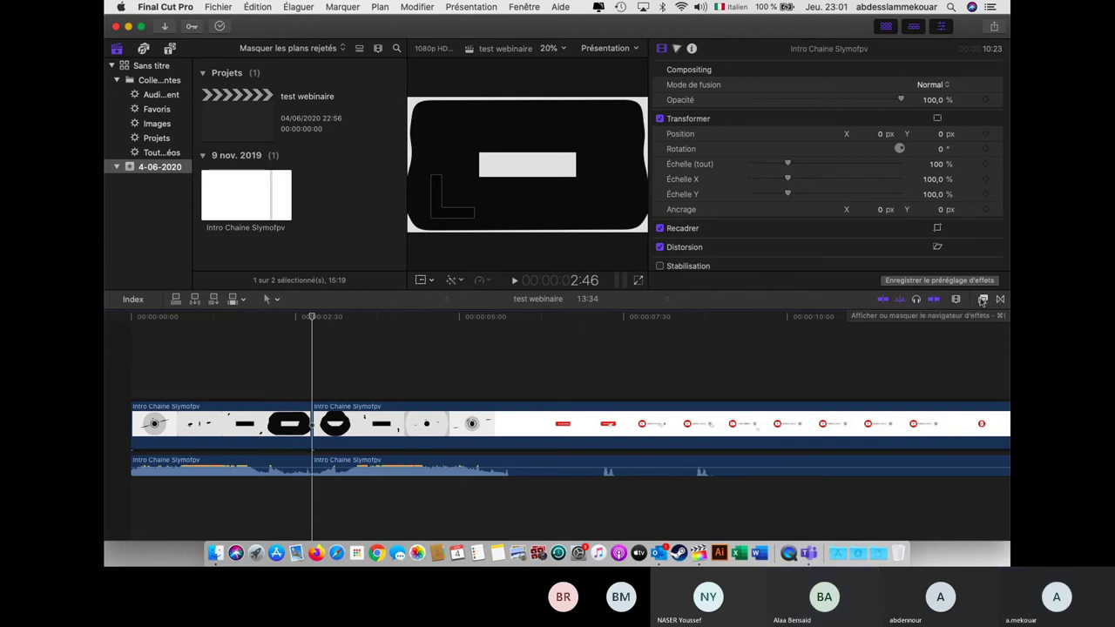
{"action": "left_click", "coordinate": [983, 301]}
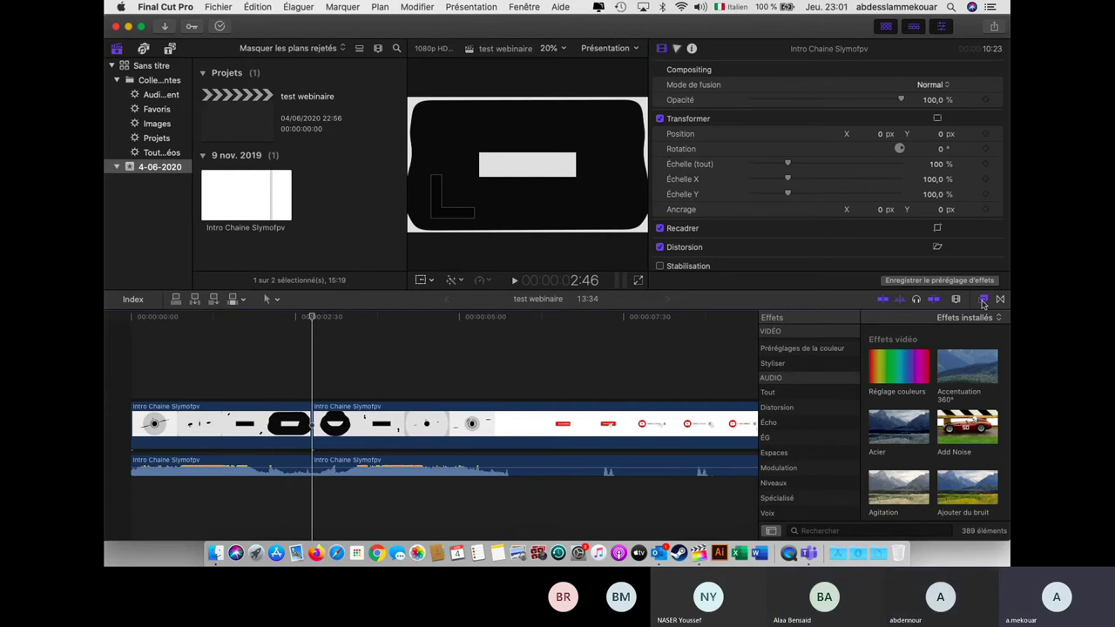
{"action": "left_click", "coordinate": [794, 423]}
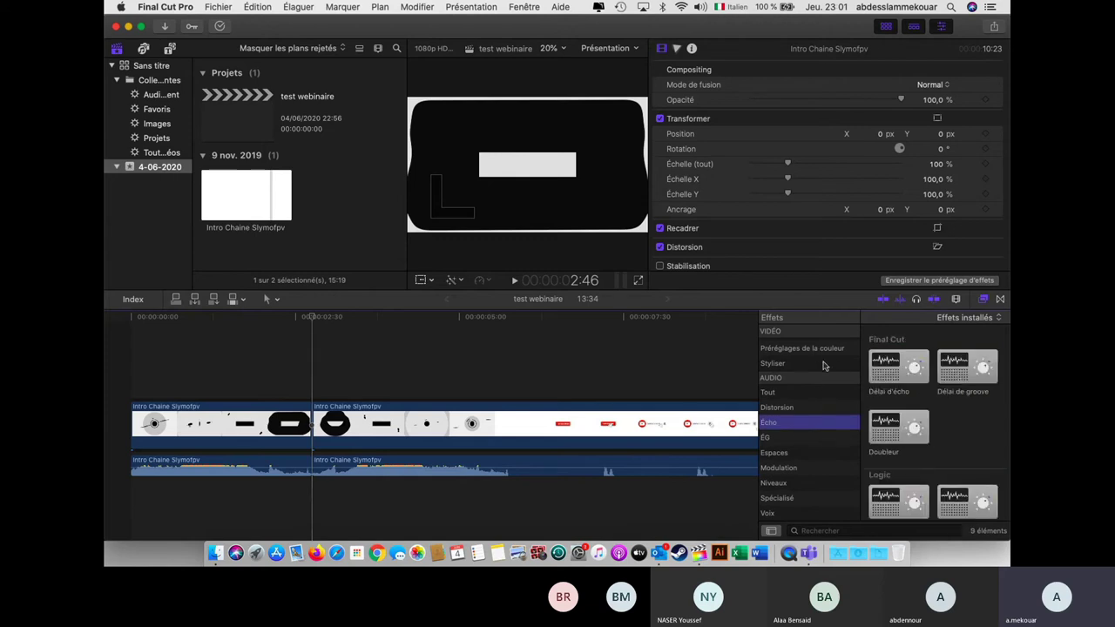
{"action": "left_click", "coordinate": [1001, 299]}
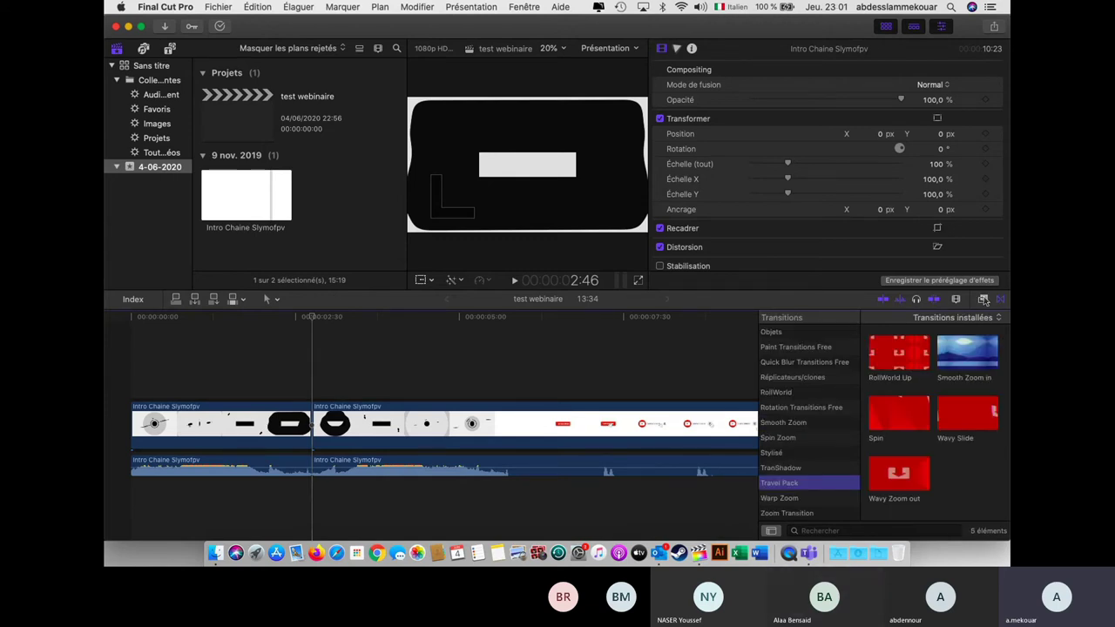
Apply the Clignotant video effect from the Lumière category to the first intro segment.
{"action": "key", "text": "super+5"}
{"action": "left_click", "coordinate": [805, 392]}
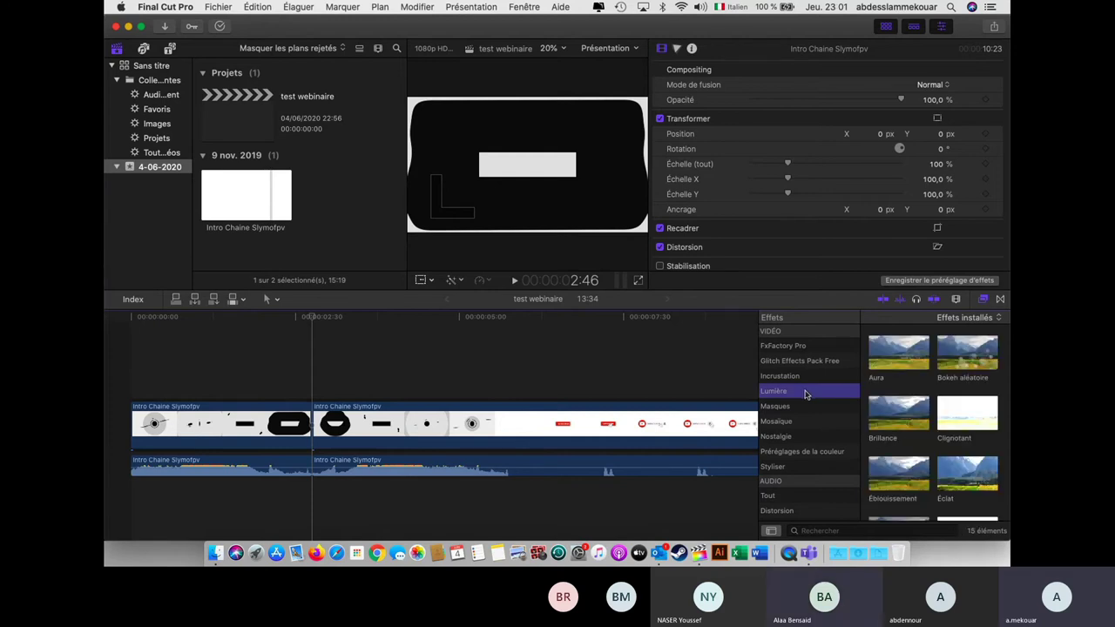
{"action": "left_click", "coordinate": [958, 420]}
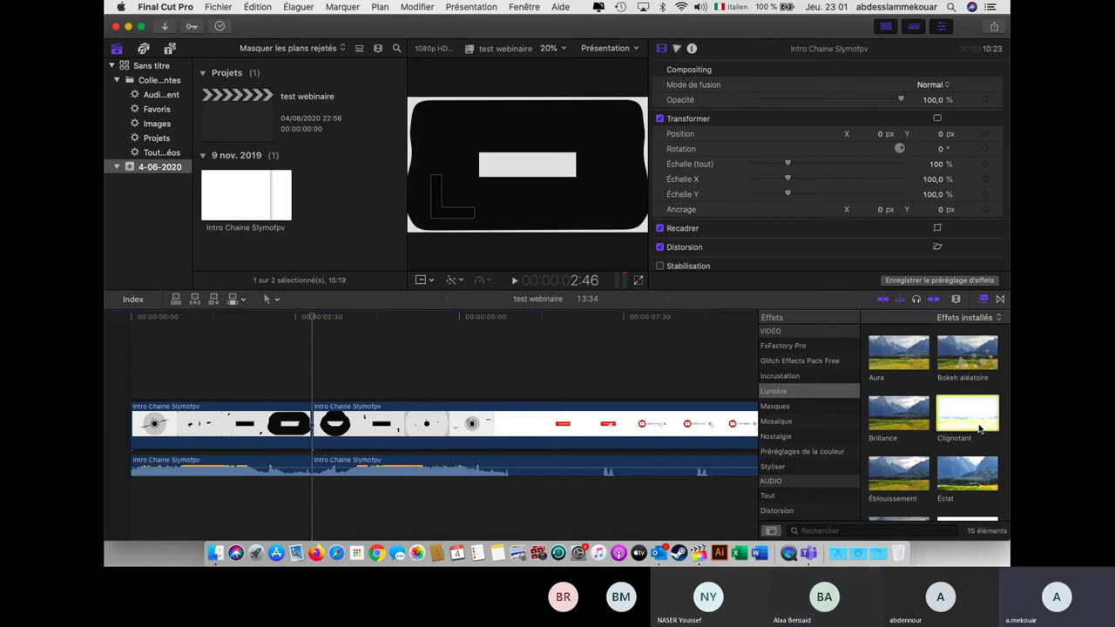
{"action": "left_click_drag", "start_coordinate": [980, 427], "coordinate": [234, 435]}
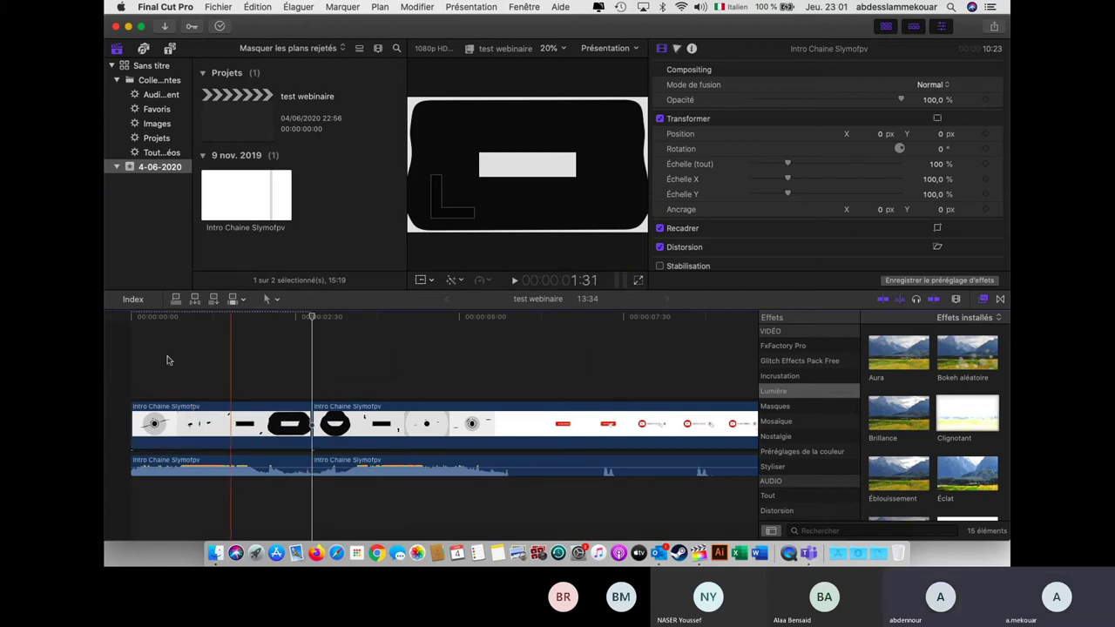
Play the timeline from the beginning to preview the Clignotant effect on the first intro segment.
{"action": "left_click", "coordinate": [133, 364]}
{"action": "key", "text": "space"}
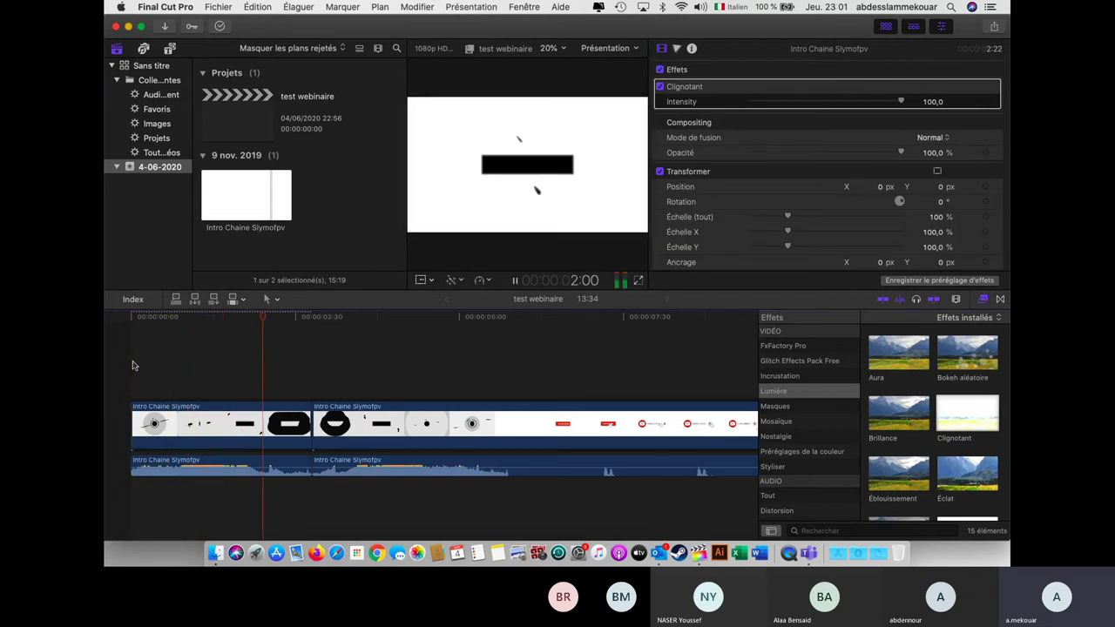
{"action": "key", "text": "space"}
{"action": "left_click", "coordinate": [273, 401]}
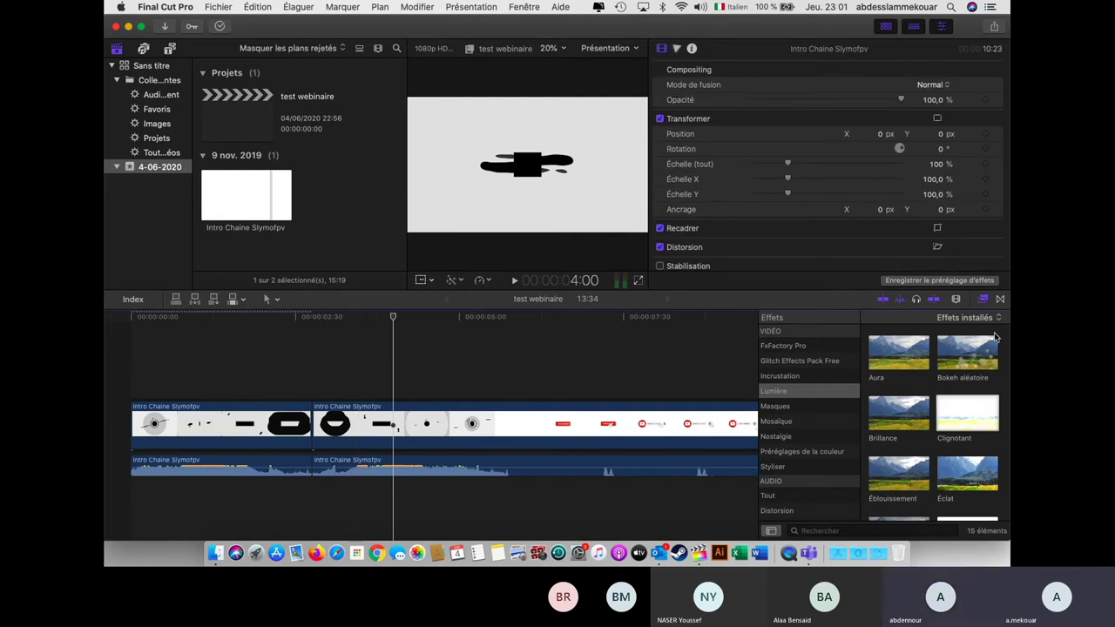
Show the installed transitions, look at Spin in Travel Pack, and play across the cut between the two intro segments.
{"action": "left_click", "coordinate": [1001, 300]}
{"action": "left_click", "coordinate": [900, 424]}
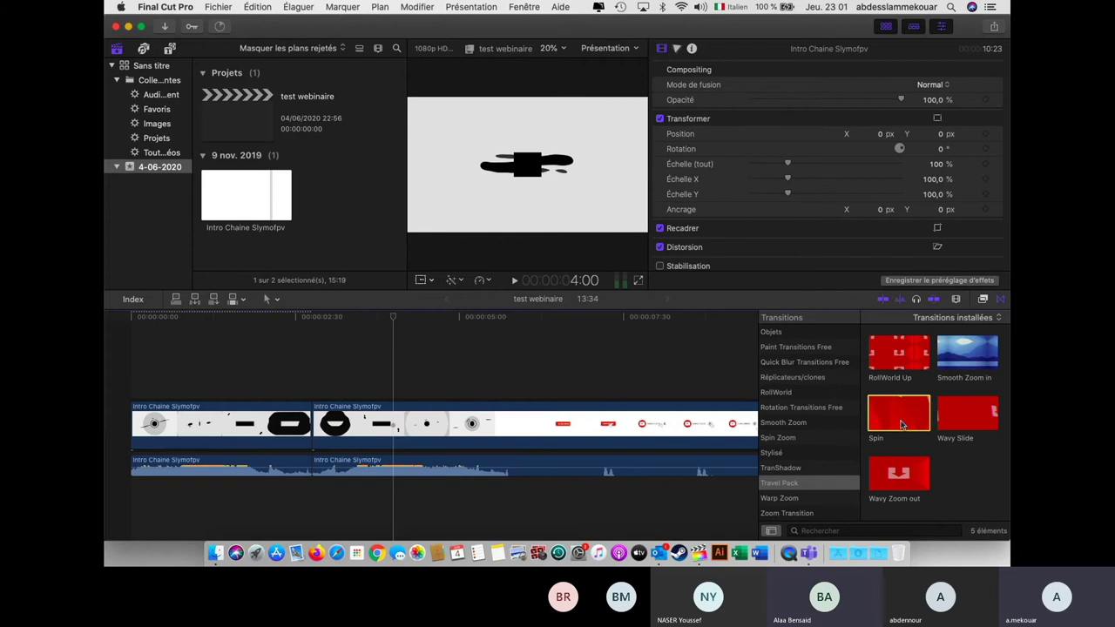
{"action": "left_click", "coordinate": [299, 373]}
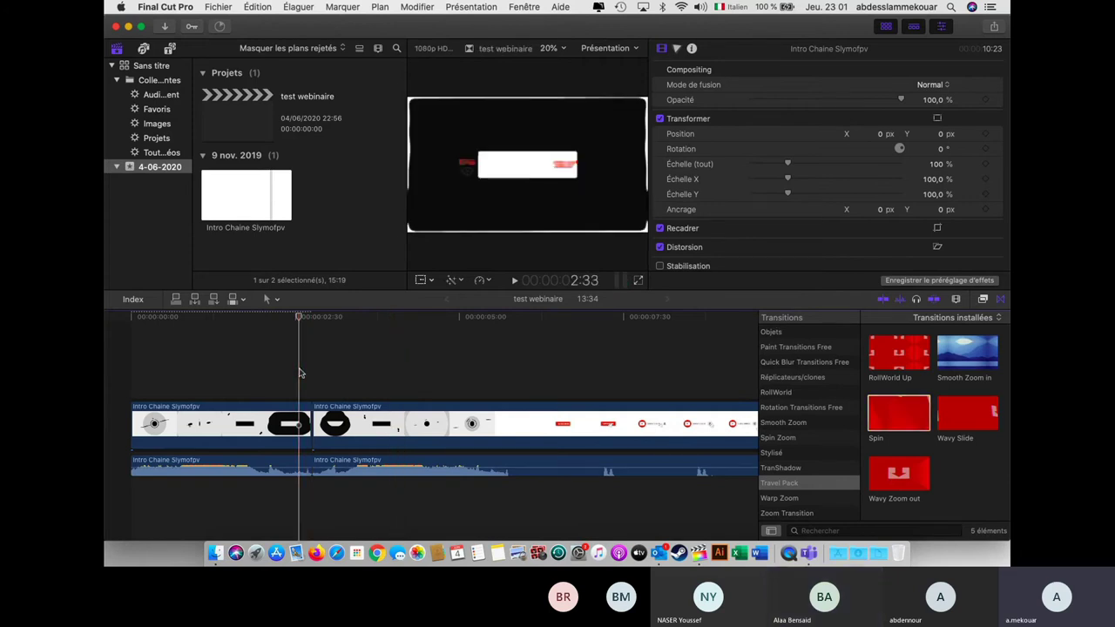
{"action": "key", "text": "space"}
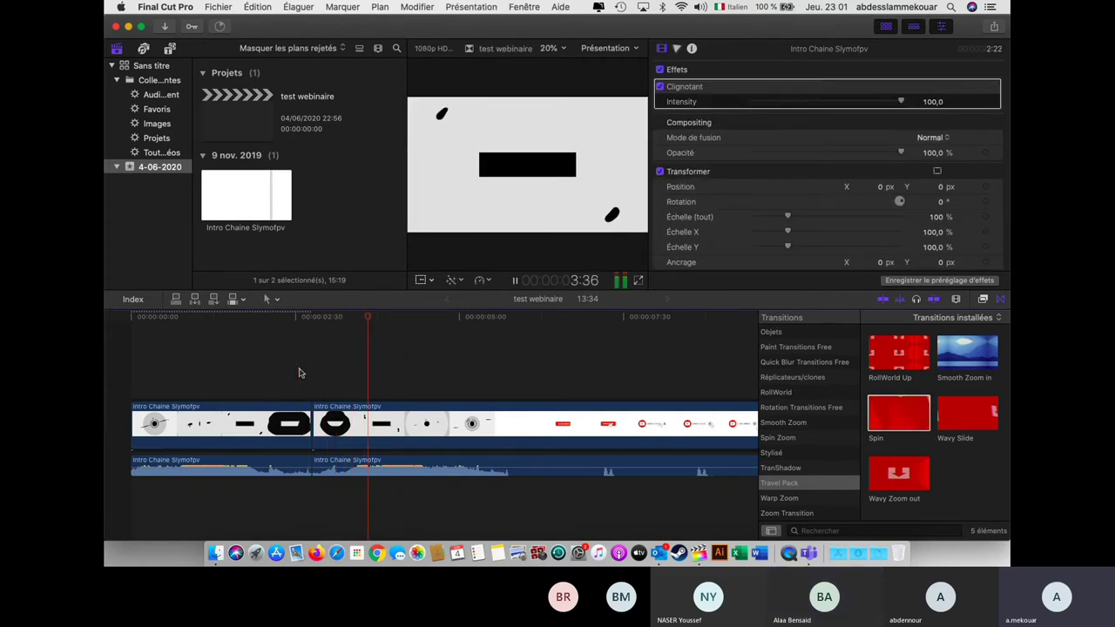
{"action": "key", "text": "space"}
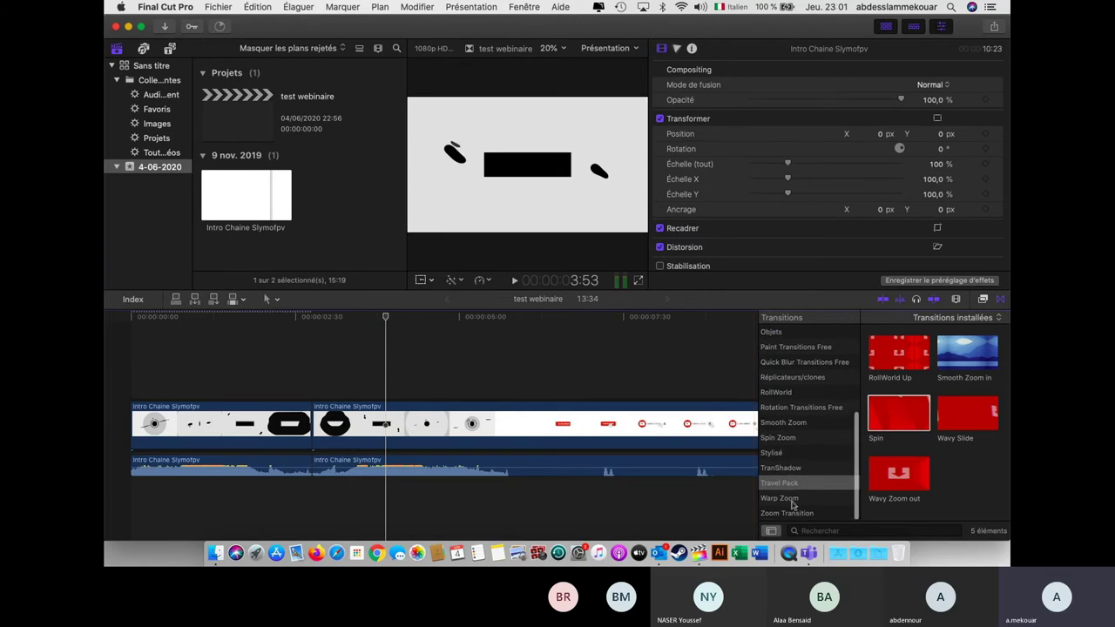
Apply the Warp Zoom In transition from the Warp Zoom category to the cut between the two intro segments, remove it and add it again.
{"action": "left_click", "coordinate": [792, 501]}
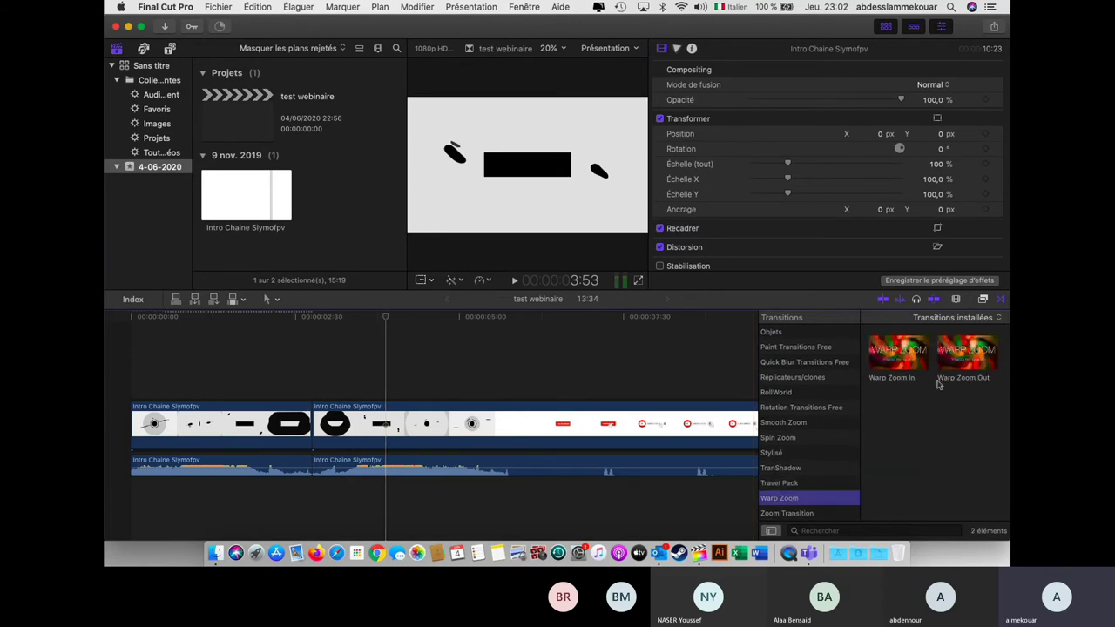
{"action": "left_click_drag", "start_coordinate": [904, 364], "coordinate": [292, 425]}
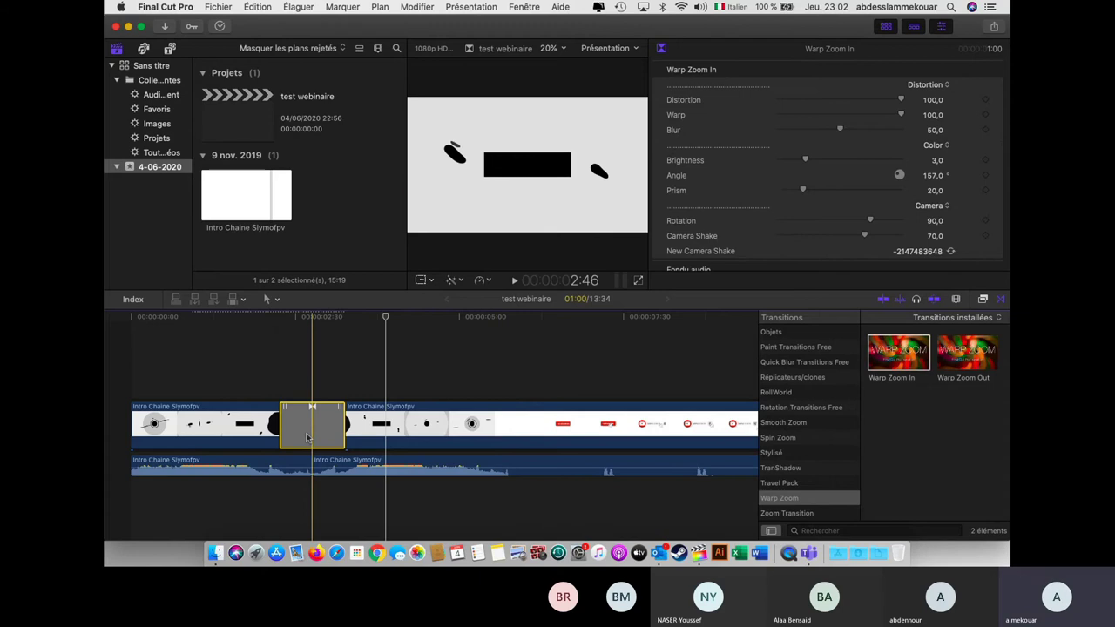
{"action": "key", "text": "Delete"}
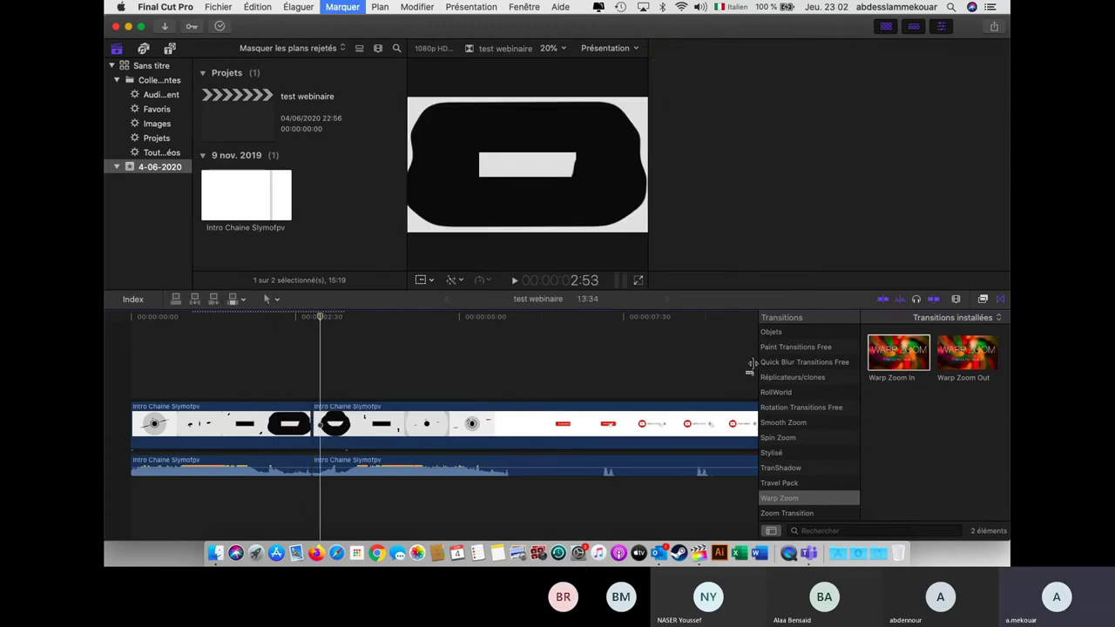
{"action": "left_click_drag", "start_coordinate": [914, 347], "coordinate": [291, 432]}
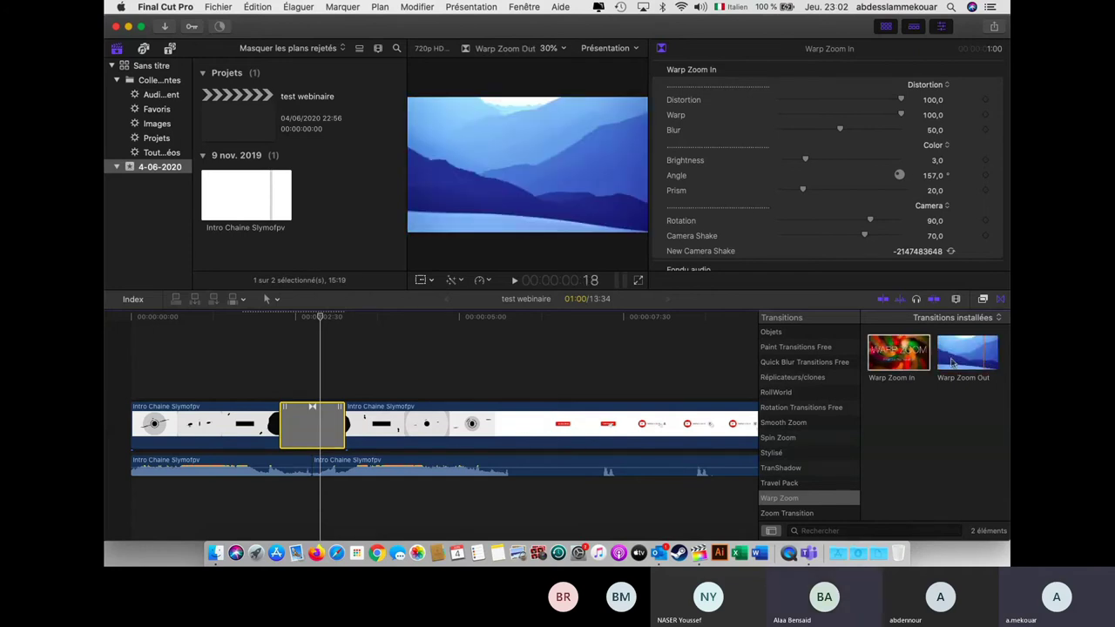
Browse the RollWorld, Quick Blur Transitions Free, Objets and 360° transition categories and skim their previews.
{"action": "left_click", "coordinate": [818, 393]}
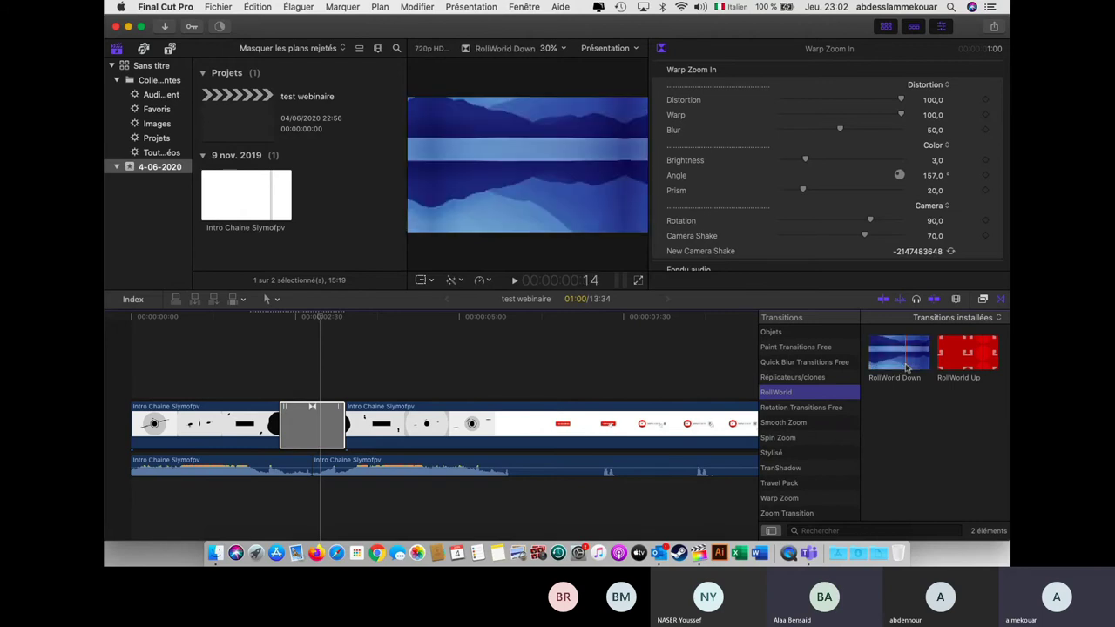
{"action": "left_click", "coordinate": [787, 363]}
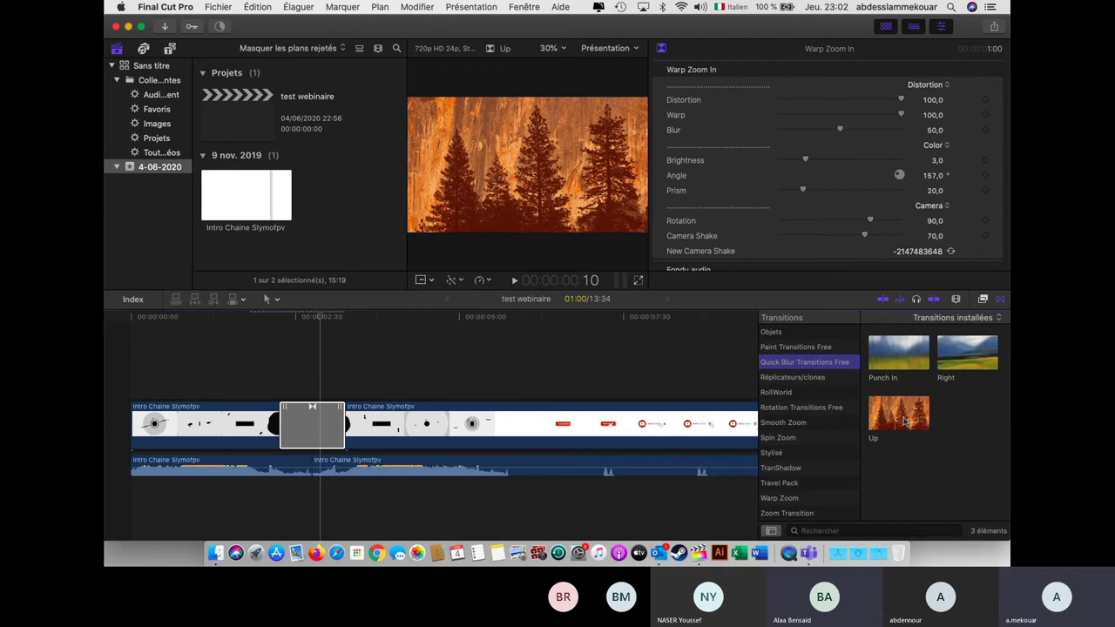
{"action": "left_click", "coordinate": [805, 335]}
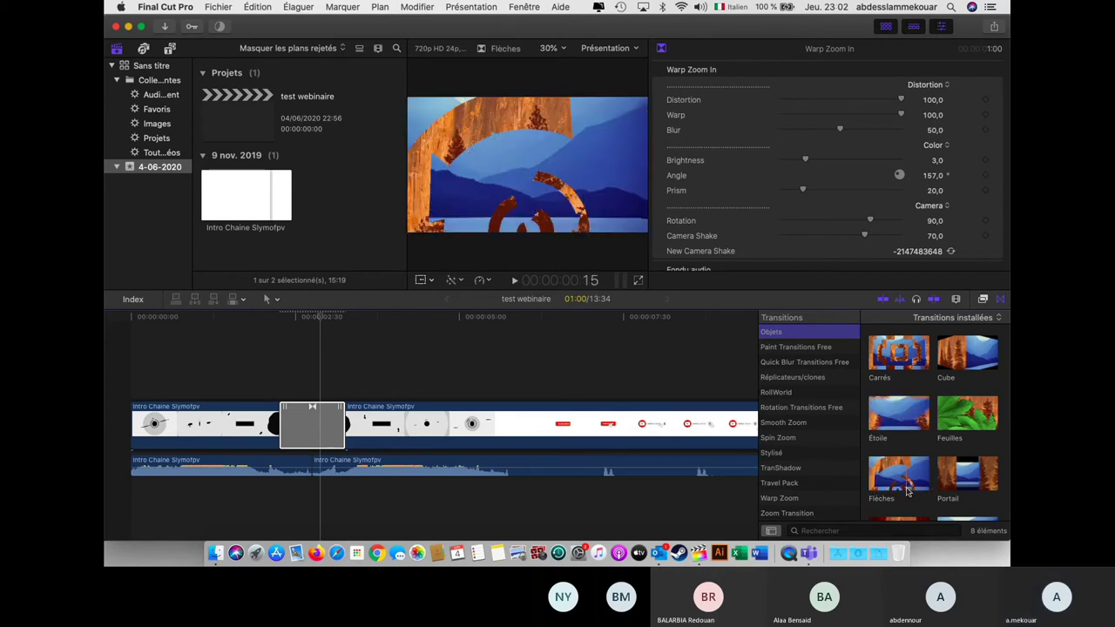
{"action": "scroll", "coordinate": [787, 375], "scroll_direction": "up", "scroll_amount": 5}
{"action": "left_click", "coordinate": [784, 364]}
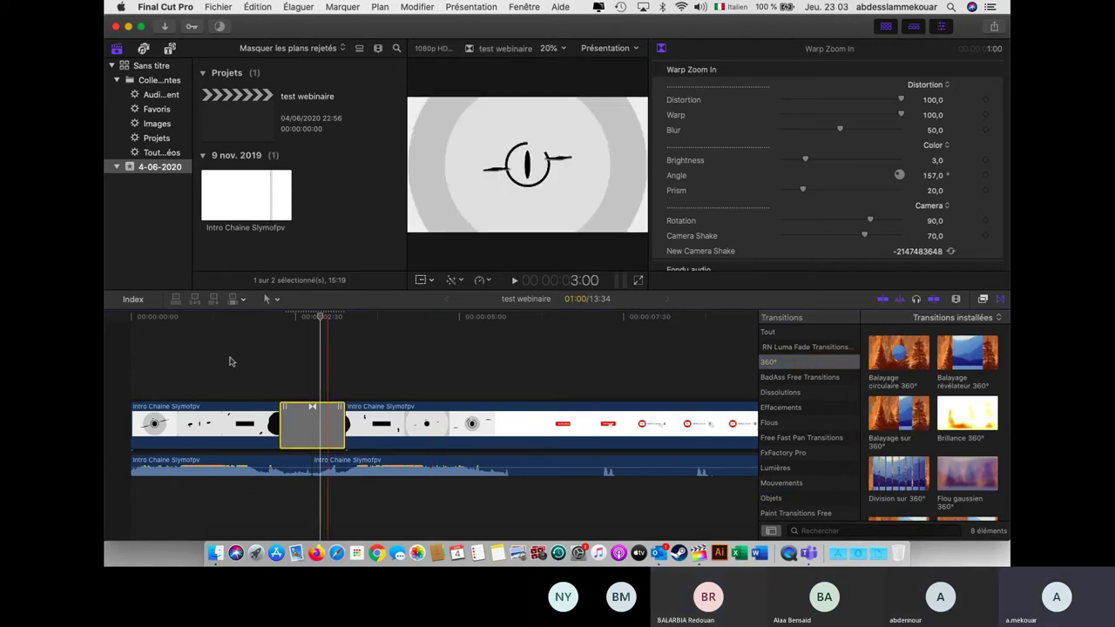
Play the timeline from just before the cut to preview the Warp Zoom In transition.
{"action": "left_click", "coordinate": [259, 377]}
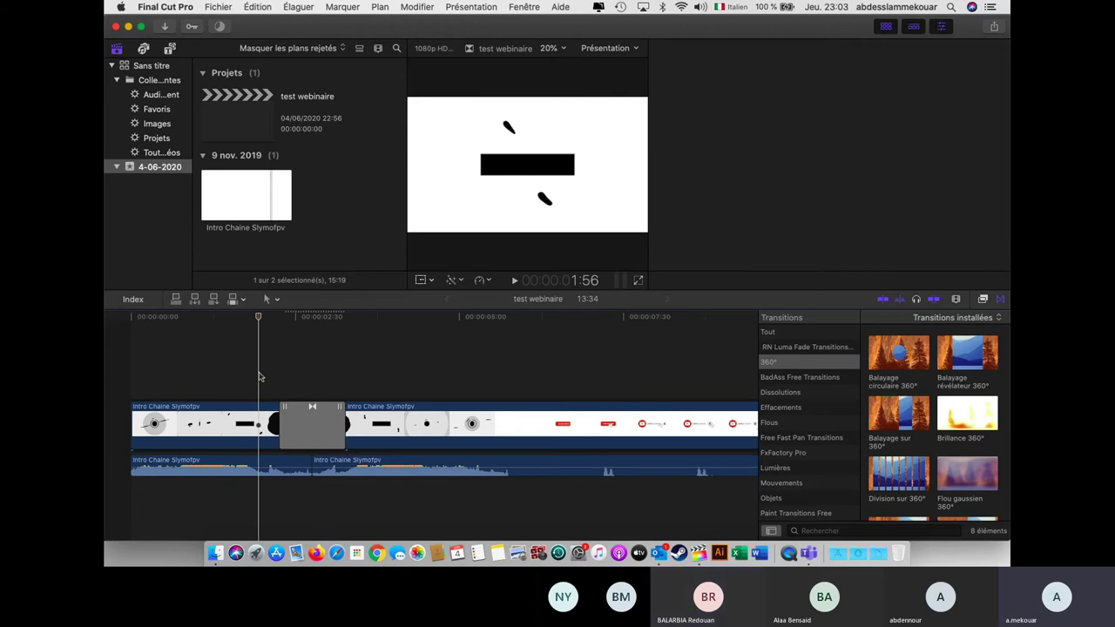
{"action": "key", "text": "space"}
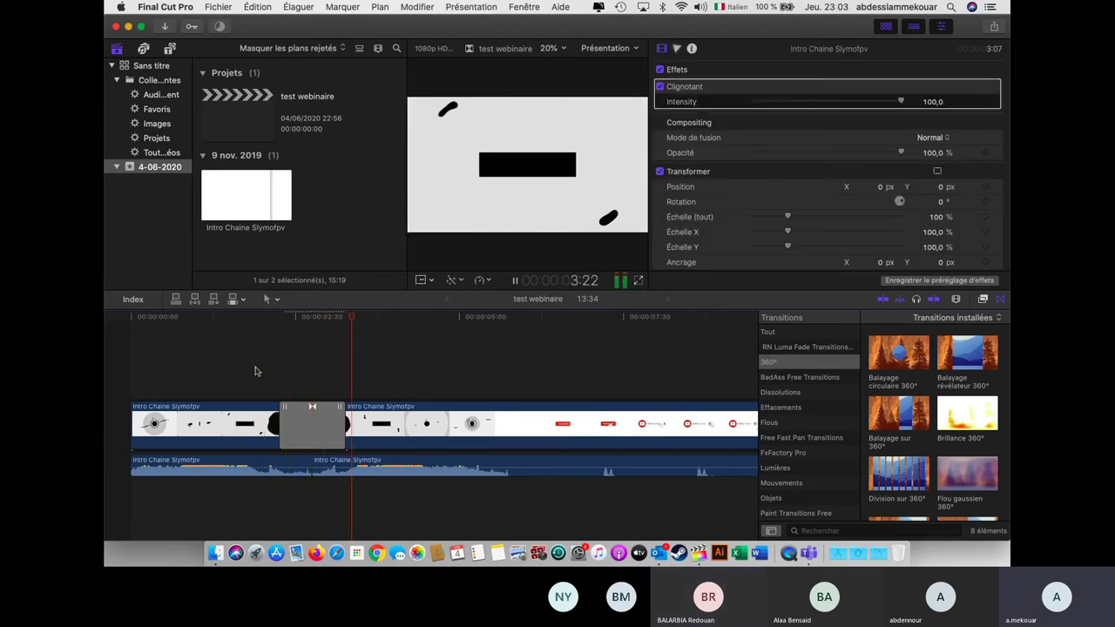
{"action": "key", "text": "space"}
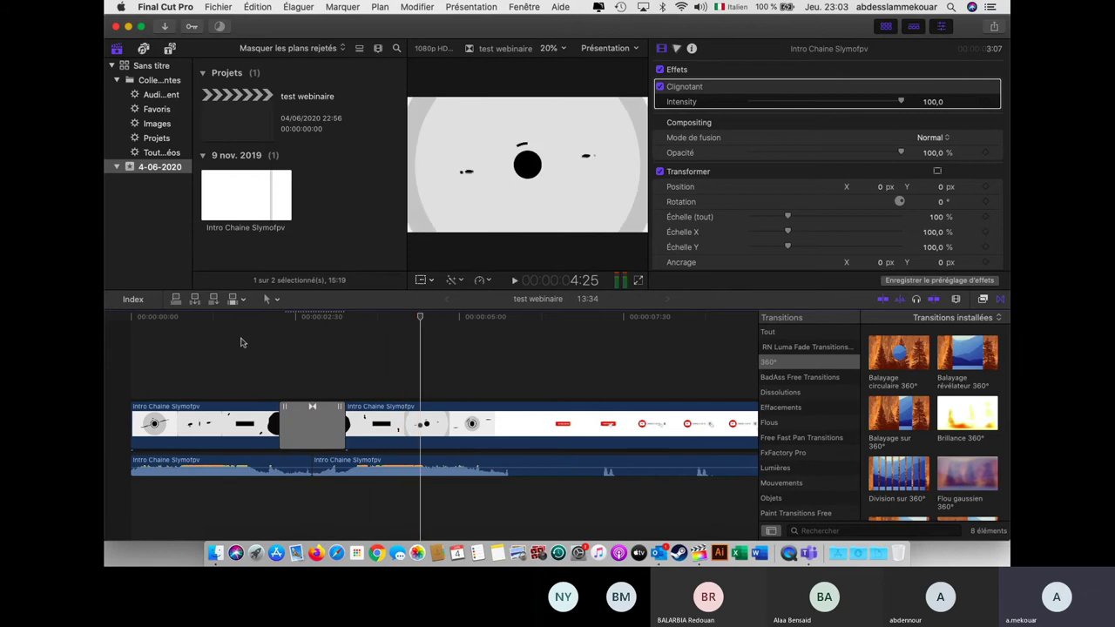
Delete the Warp Zoom In transition between the two intro segments.
{"action": "left_click", "coordinate": [316, 428]}
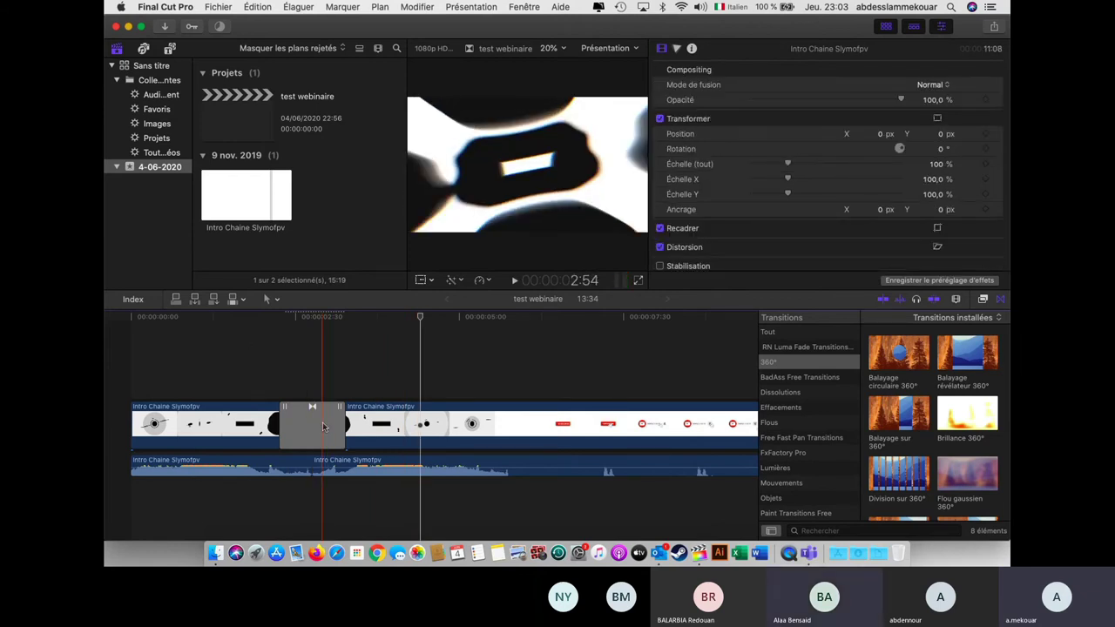
{"action": "left_click", "coordinate": [325, 440]}
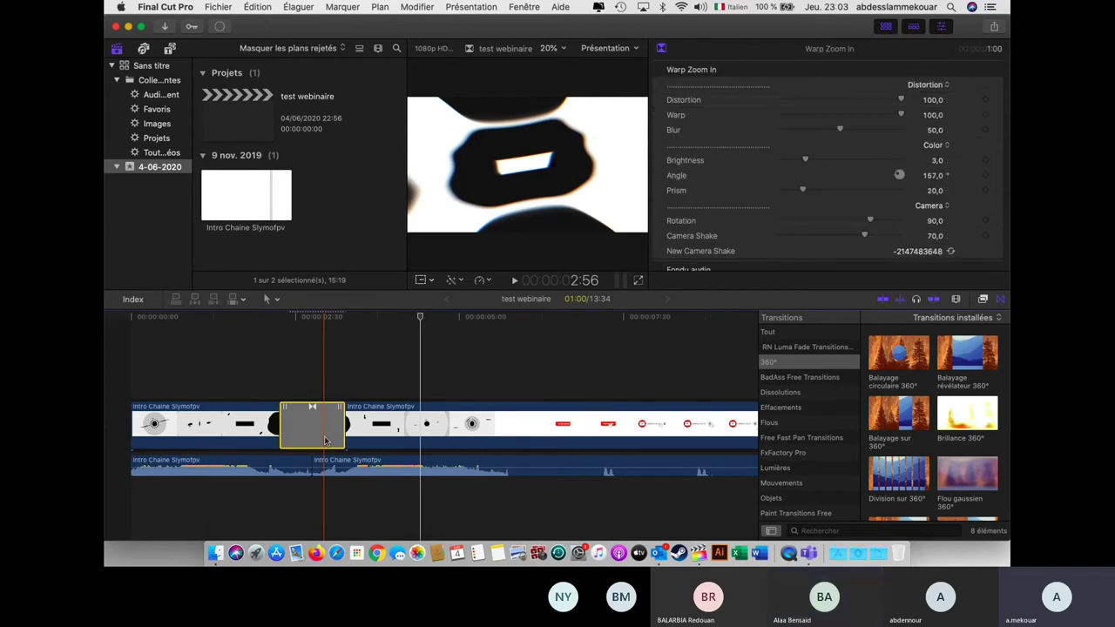
{"action": "key", "text": "Delete"}
{"action": "left_click", "coordinate": [325, 440]}
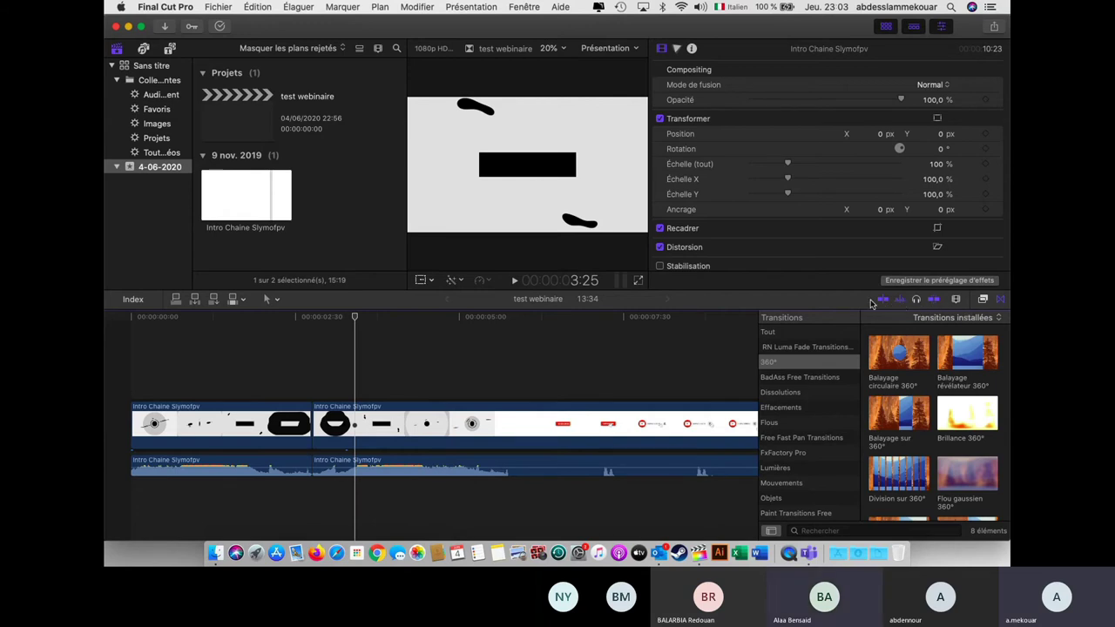
Hide the transitions browser and magnify the timeline with the zoom slider in the clip appearance options.
{"action": "left_click", "coordinate": [1000, 300]}
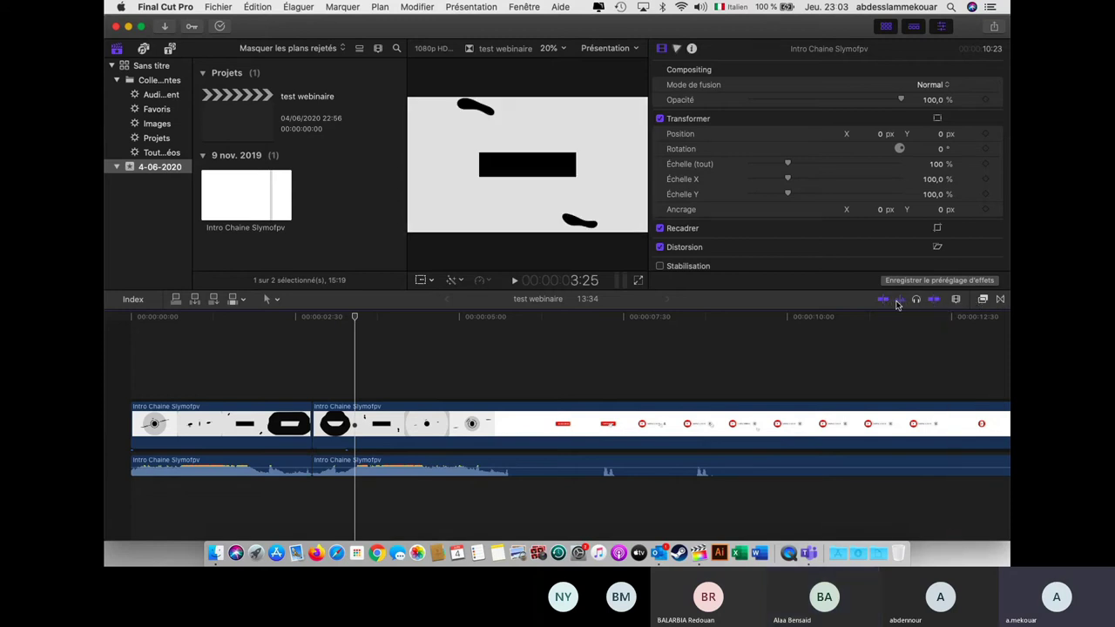
{"action": "left_click", "coordinate": [958, 301]}
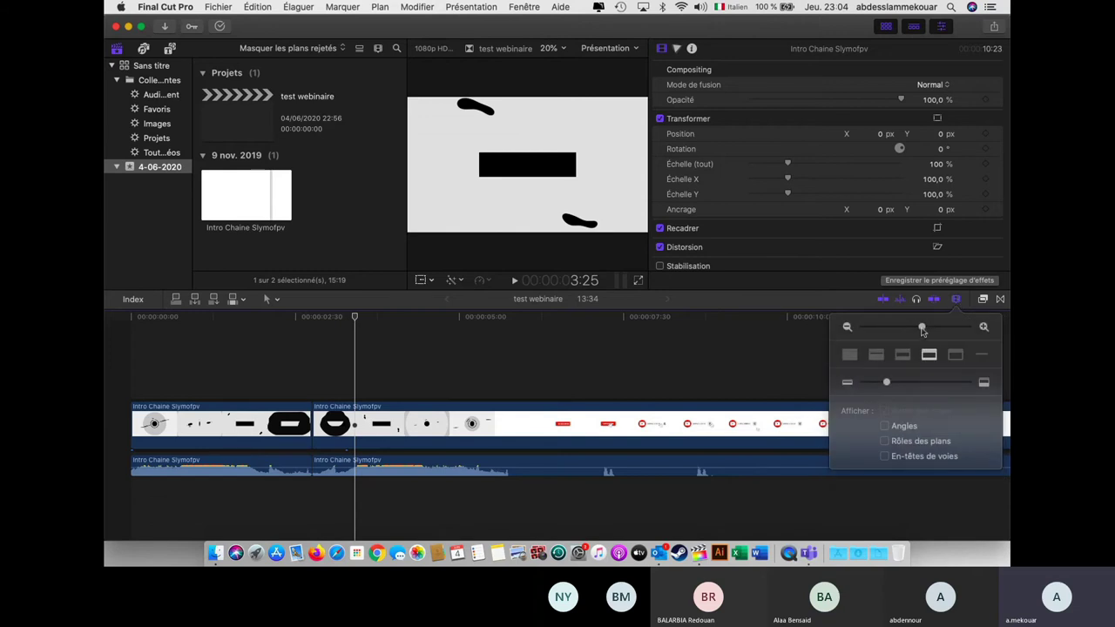
{"action": "mouse_move", "coordinate": [940, 333]}
{"action": "left_mouse_down"}
{"action": "mouse_move", "coordinate": [983, 328]}
{"action": "mouse_move", "coordinate": [870, 335]}
{"action": "mouse_move", "coordinate": [954, 339]}
{"action": "left_mouse_up"}
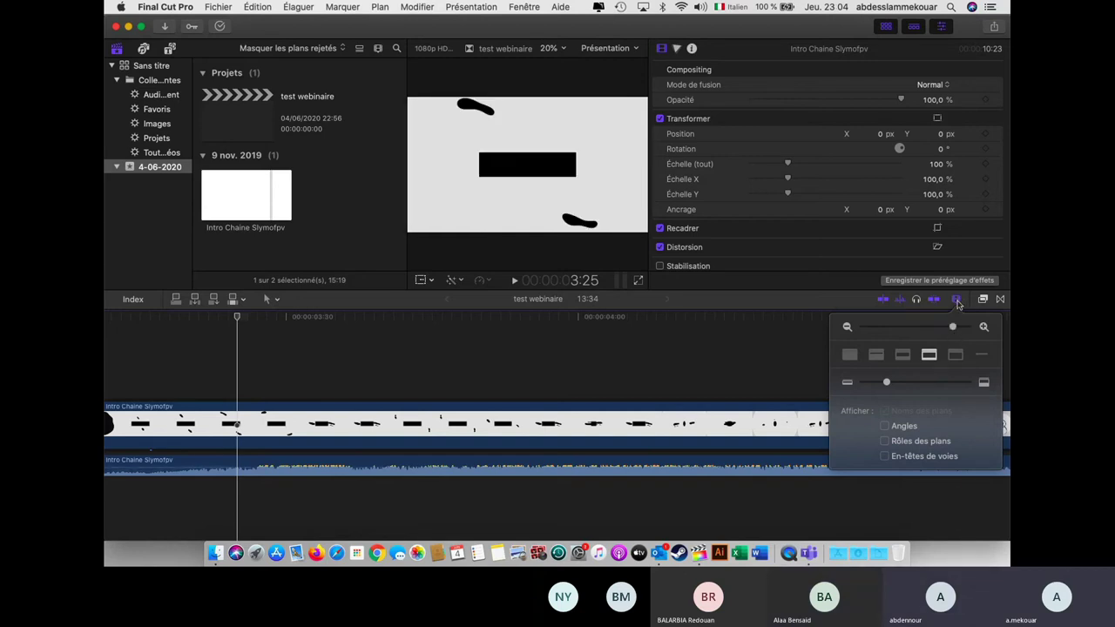
{"action": "left_click", "coordinate": [956, 299]}
{"action": "left_click", "coordinate": [956, 300]}
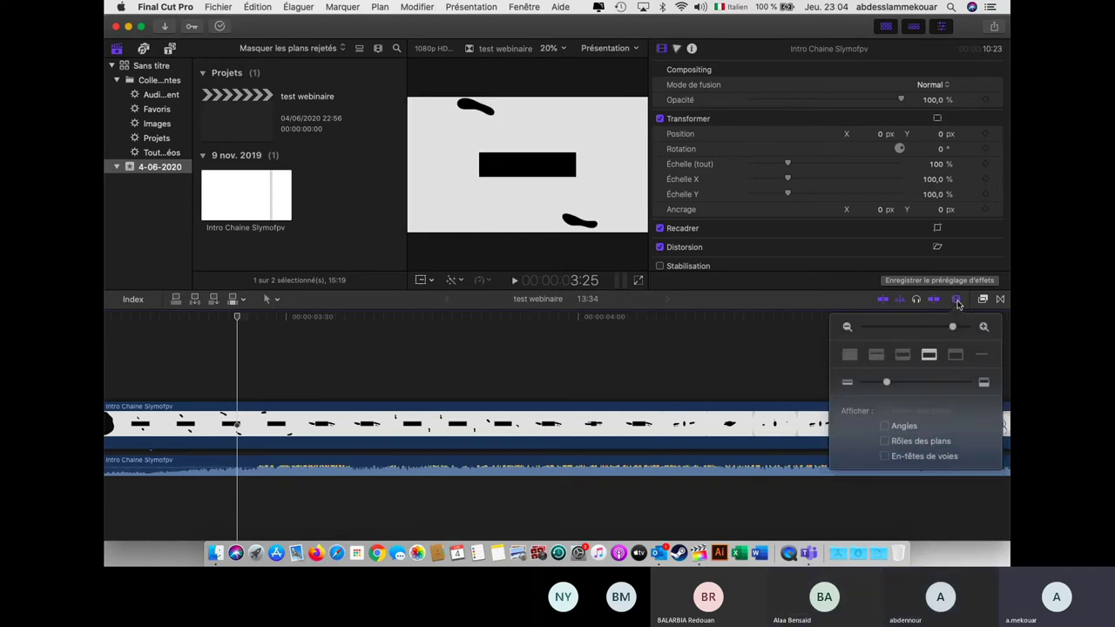
{"action": "left_click", "coordinate": [956, 300]}
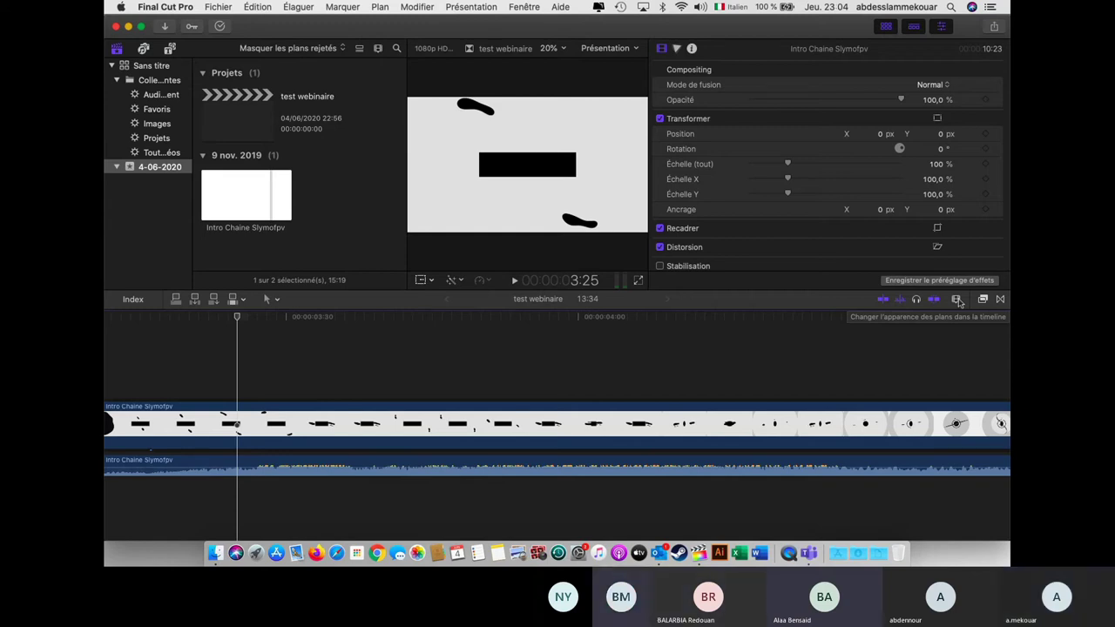
Zoom the timeline back out through the clip appearance options to show both intro segments around the cut.
{"action": "left_click", "coordinate": [957, 300]}
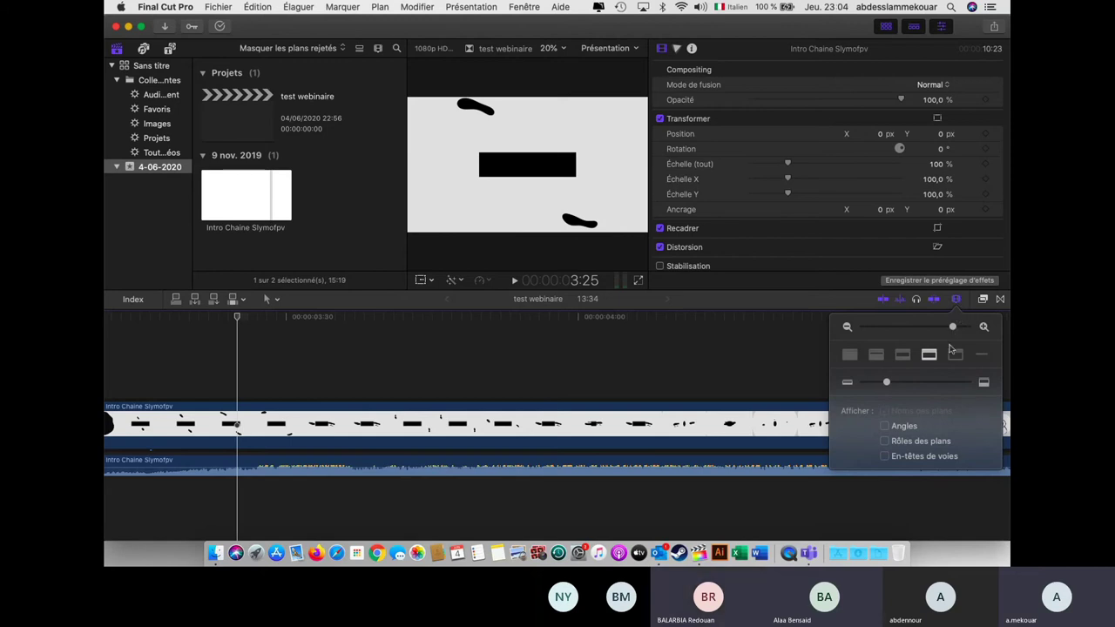
{"action": "left_click_drag", "start_coordinate": [955, 329], "coordinate": [932, 338]}
{"action": "left_click", "coordinate": [957, 300]}
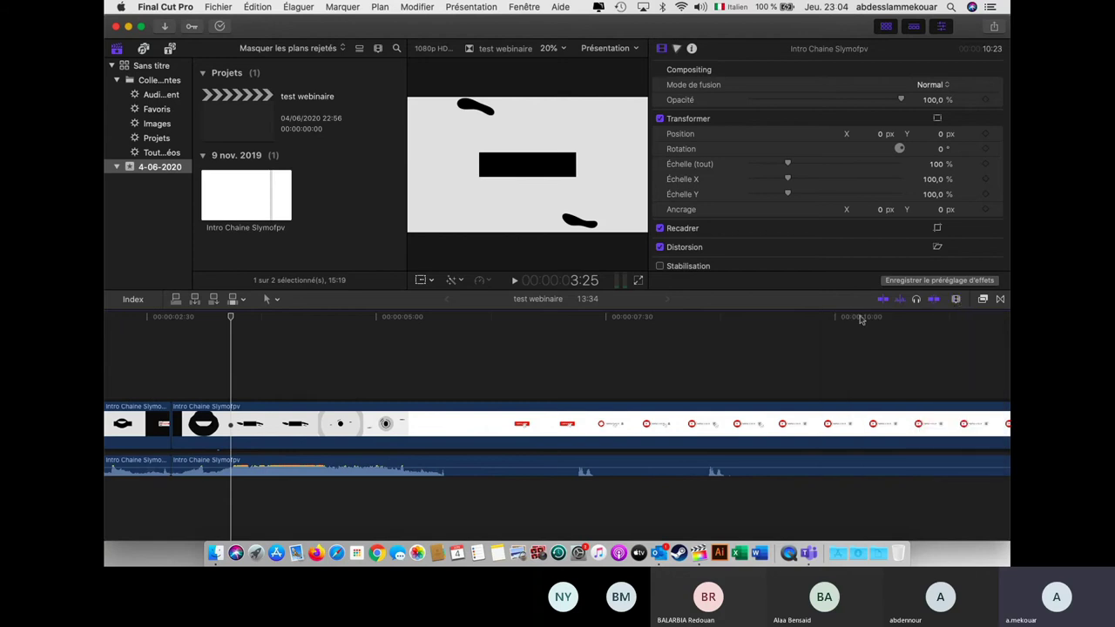
Place the playhead on the SUBSCRIBED part of the intro and zoom the timeline in around it to single-frame level.
{"action": "left_click", "coordinate": [670, 384]}
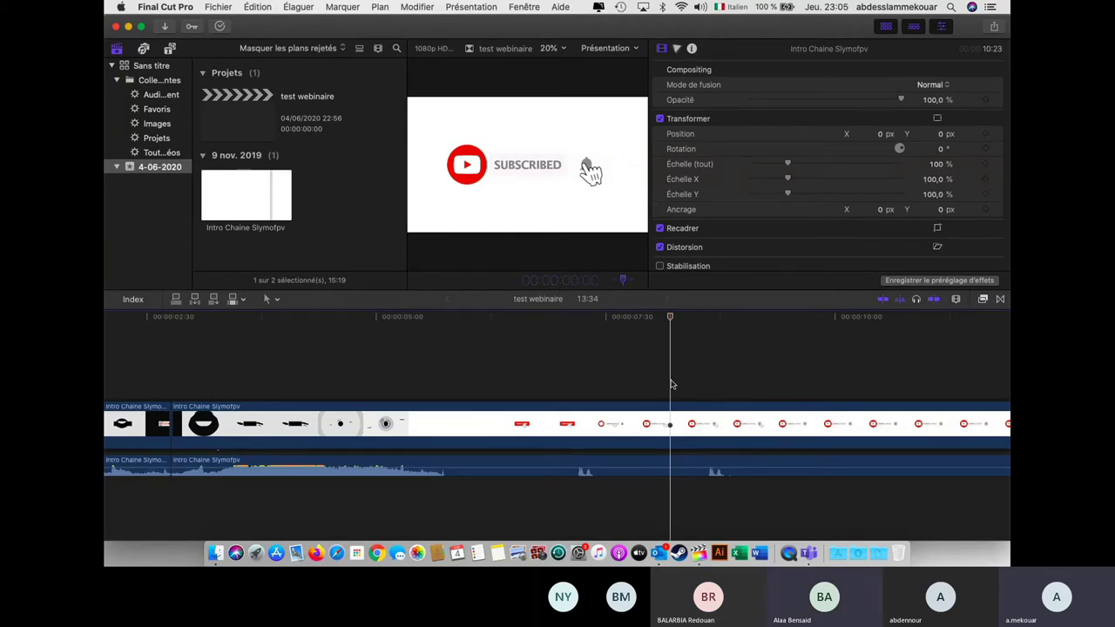
{"action": "key", "text": "super+minus"}
{"action": "key", "text": "super+equal"}
{"action": "key", "text": "super+equal"}
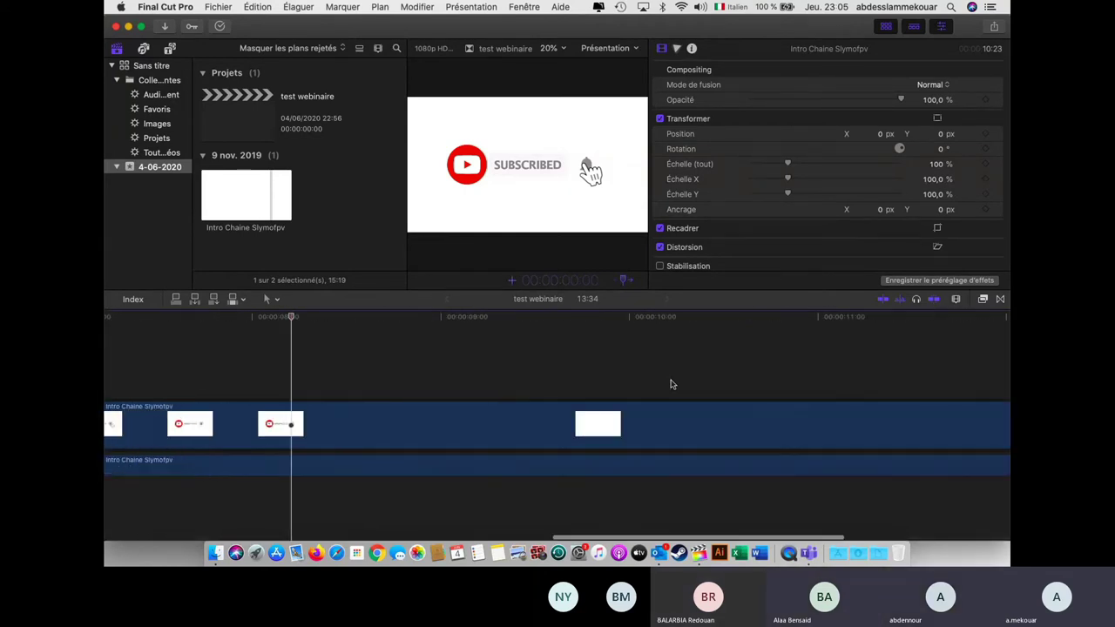
{"action": "key", "text": "super+equal"}
{"action": "key", "text": "super+equal"}
{"action": "key", "text": "super+equal"}
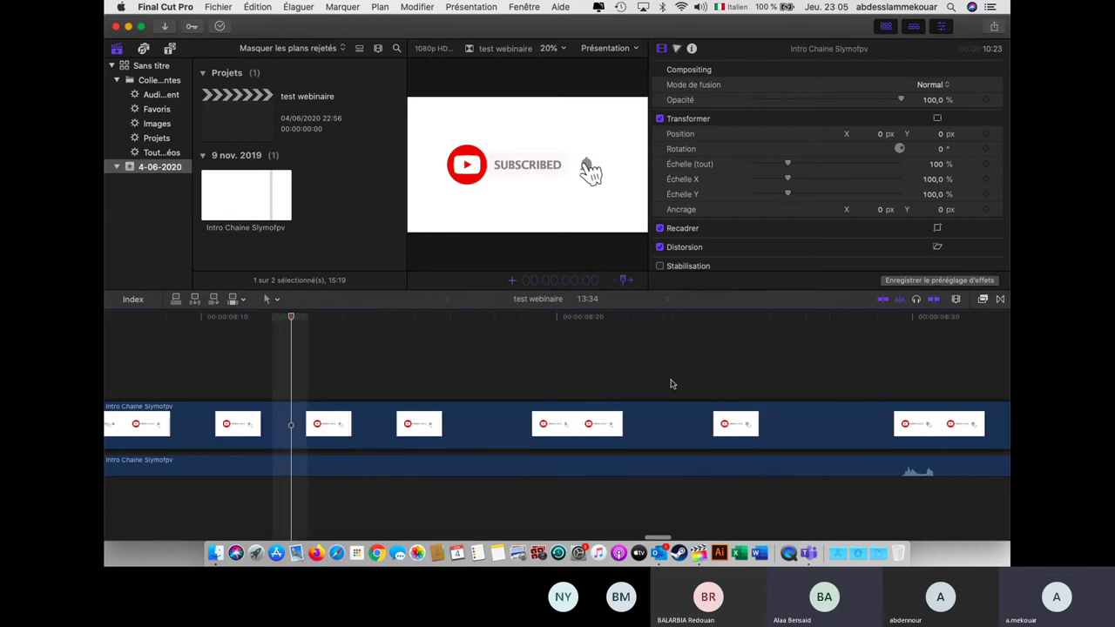
{"action": "key", "text": "super+equal"}
{"action": "key", "text": "super+equal"}
{"action": "key", "text": "super+equal"}
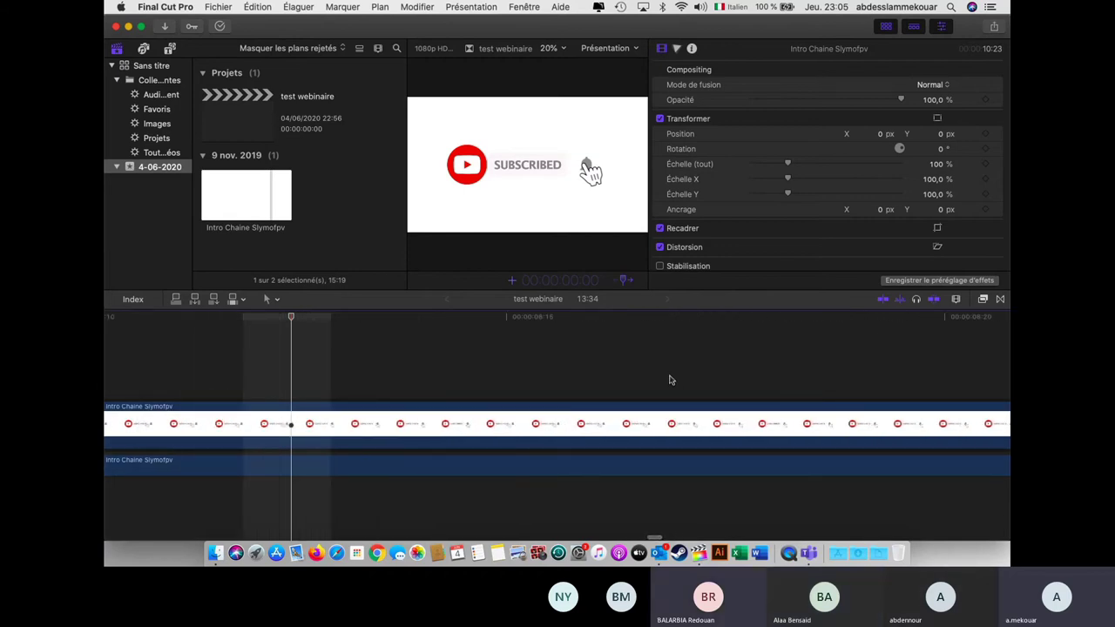
Zoom the timeline out, move the playhead to 8:20, and zoom in on the short sound near 8:38.
{"action": "key", "text": "super+minus"}
{"action": "key", "text": "super+minus"}
{"action": "key", "text": "super+minus"}
{"action": "left_click", "coordinate": [443, 378]}
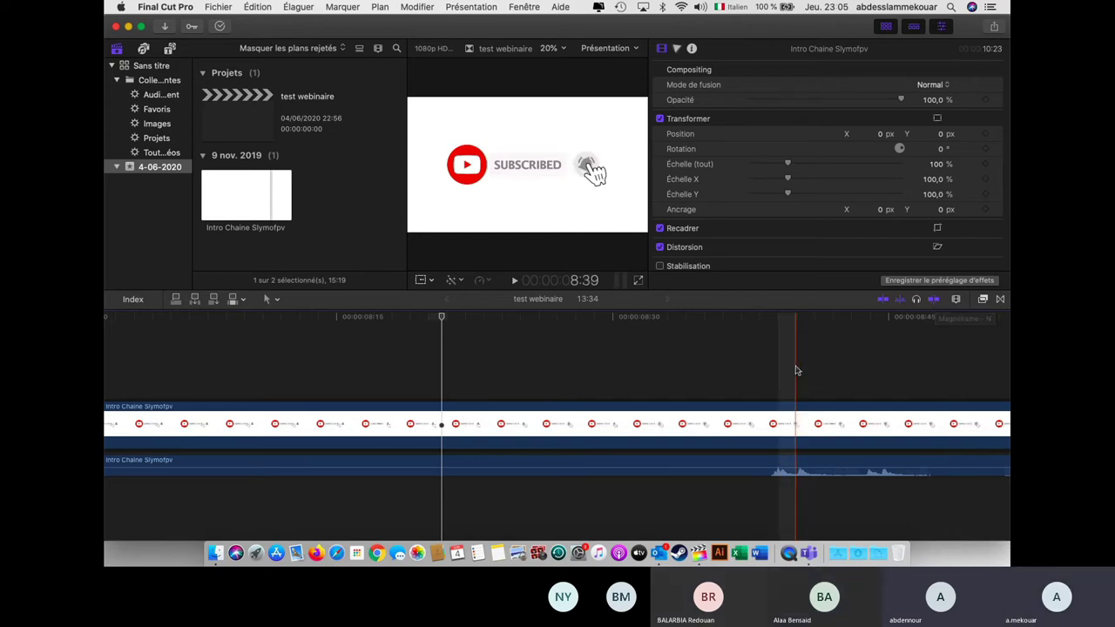
{"action": "key", "text": "super+equal"}
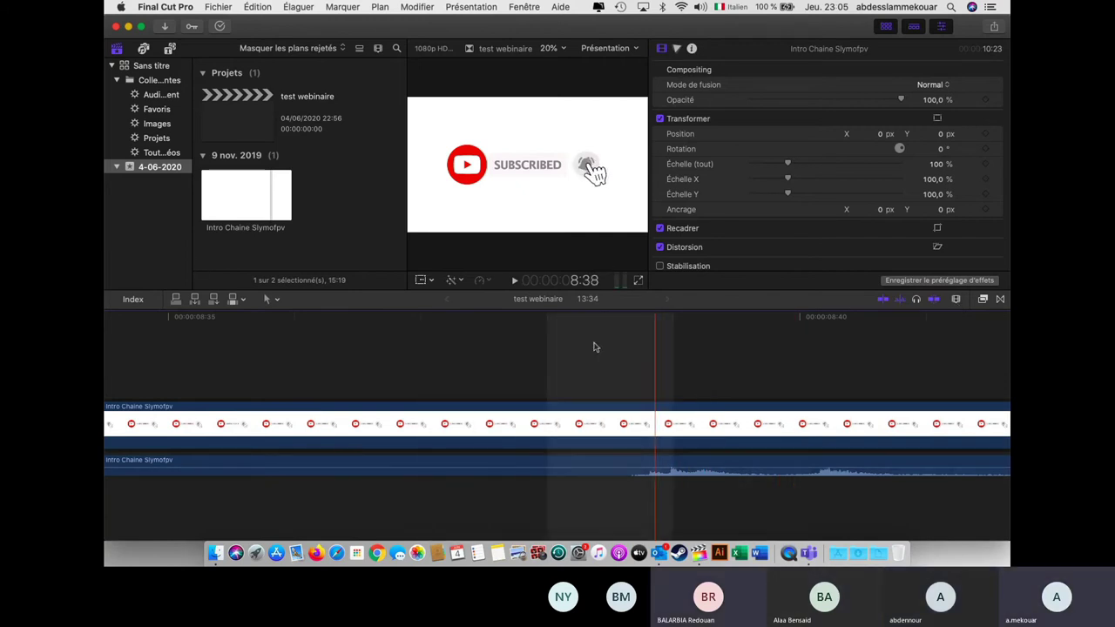
Adjust the timeline zoom with the clip appearance slider to show roughly 8:00 to 9:30 around the playhead.
{"action": "left_click", "coordinate": [956, 299]}
{"action": "left_click_drag", "start_coordinate": [906, 326], "coordinate": [952, 340]}
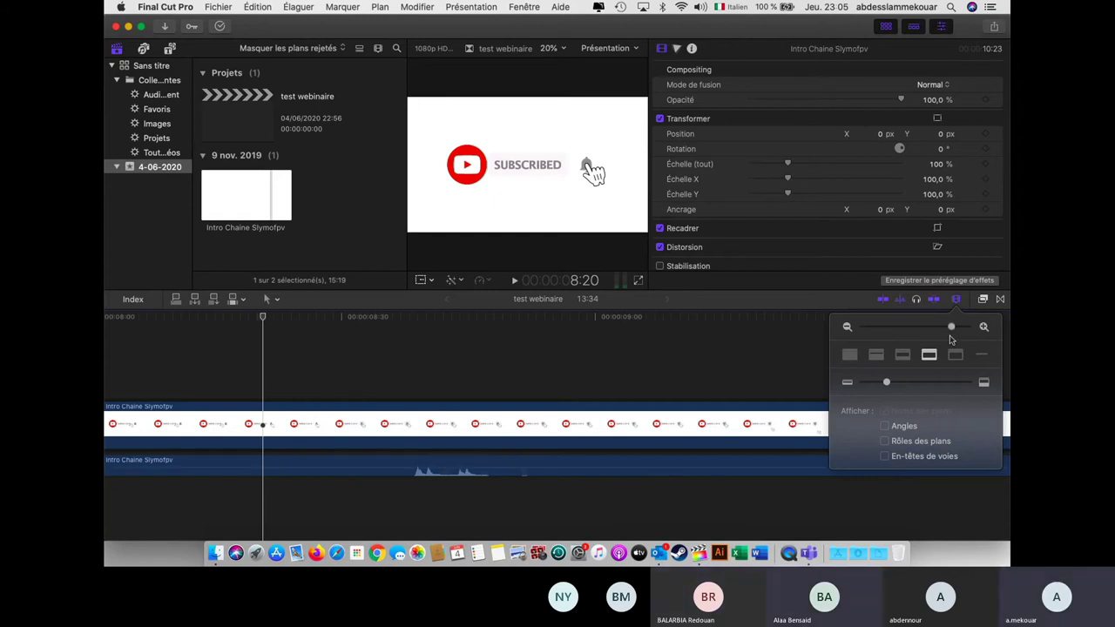
{"action": "left_click", "coordinate": [342, 376]}
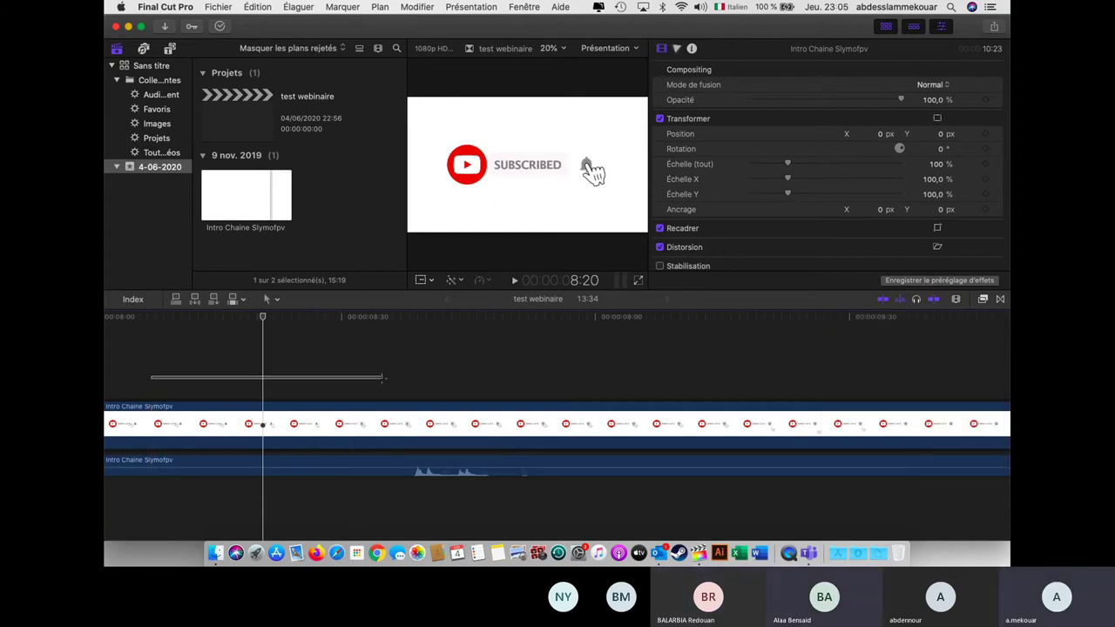
Scan the timeline from the SUBSCRIBED section back to the cut near 3:00 and forward to about 13:00.
{"action": "scroll", "coordinate": [195, 361], "scroll_direction": "left", "scroll_amount": 5}
{"action": "scroll", "coordinate": [195, 361], "scroll_direction": "left", "scroll_amount": 2}
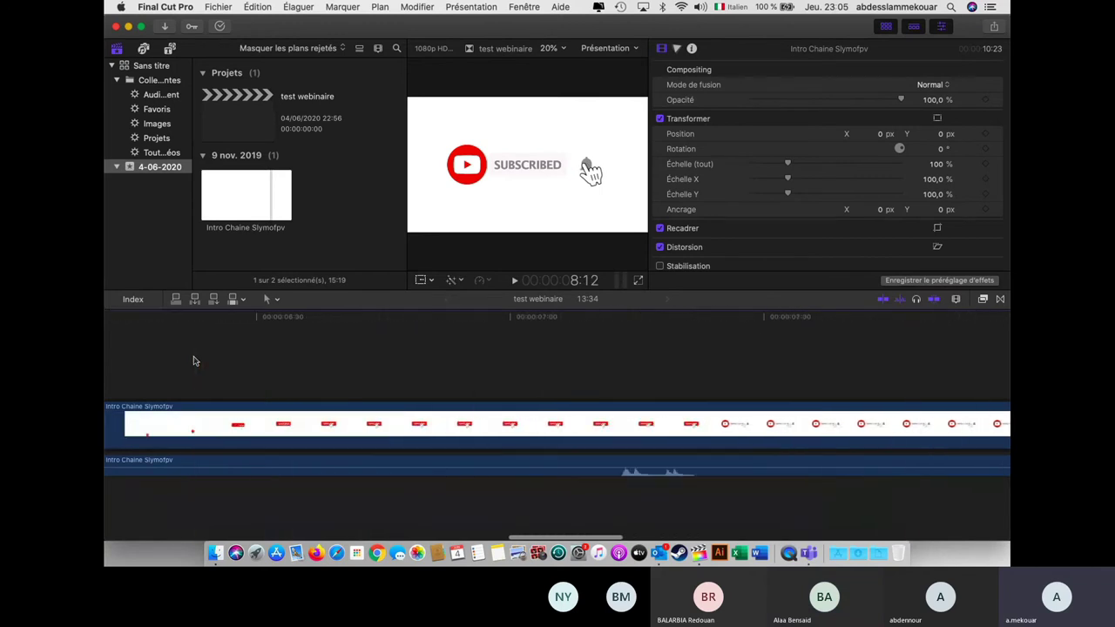
{"action": "scroll", "coordinate": [195, 361], "scroll_direction": "left", "scroll_amount": 10}
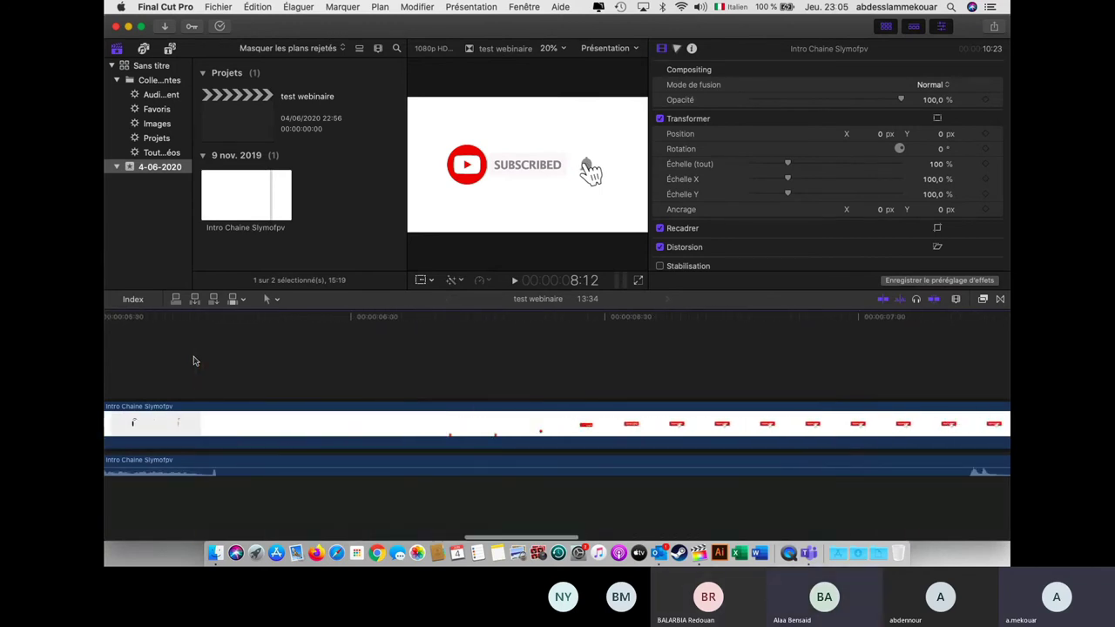
{"action": "scroll", "coordinate": [195, 360], "scroll_direction": "left", "scroll_amount": 3}
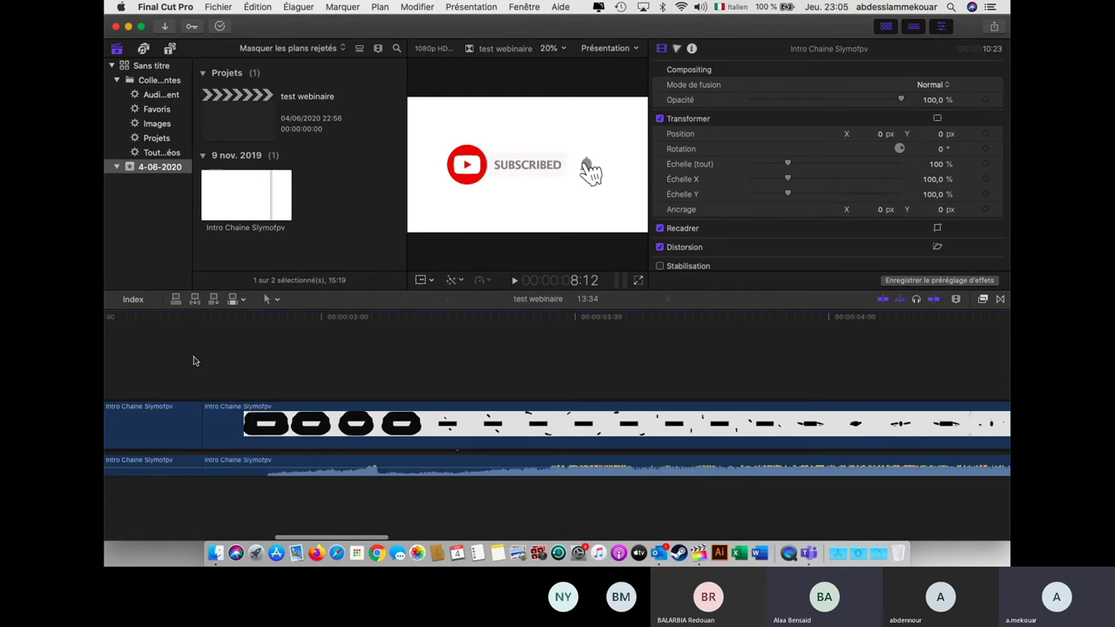
{"action": "scroll", "coordinate": [195, 361], "scroll_direction": "right", "scroll_amount": 20}
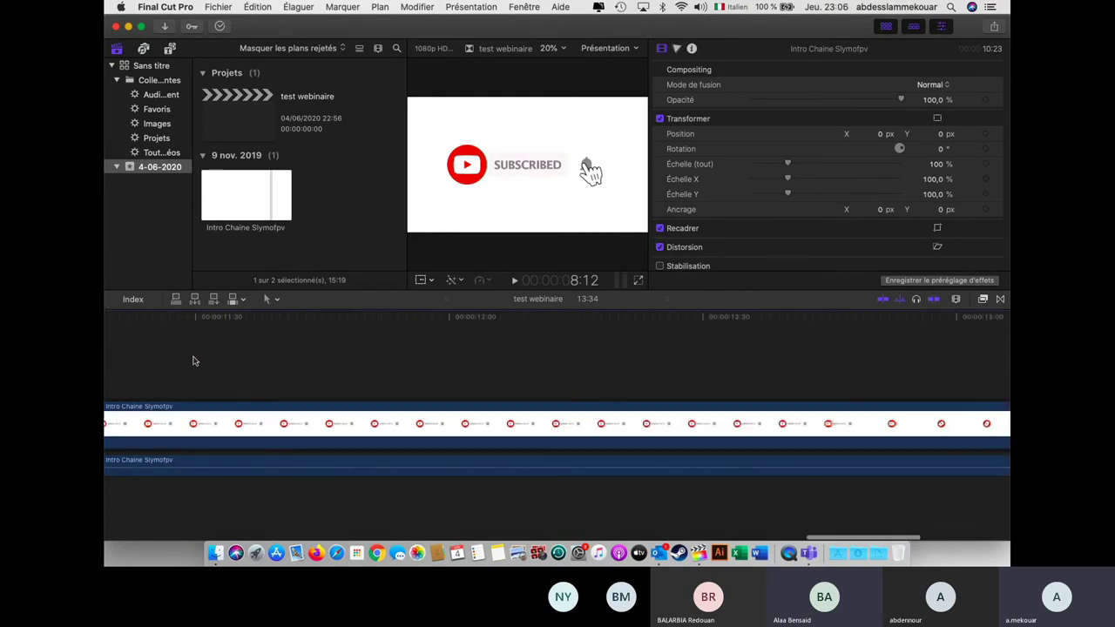
Zoom the timeline out to the whole project and back in to single-frame level around 9:38.
{"action": "scroll", "coordinate": [572, 361], "scroll_direction": "down", "scroll_amount": 5}
{"action": "scroll", "coordinate": [572, 361], "scroll_direction": "down", "scroll_amount": 5}
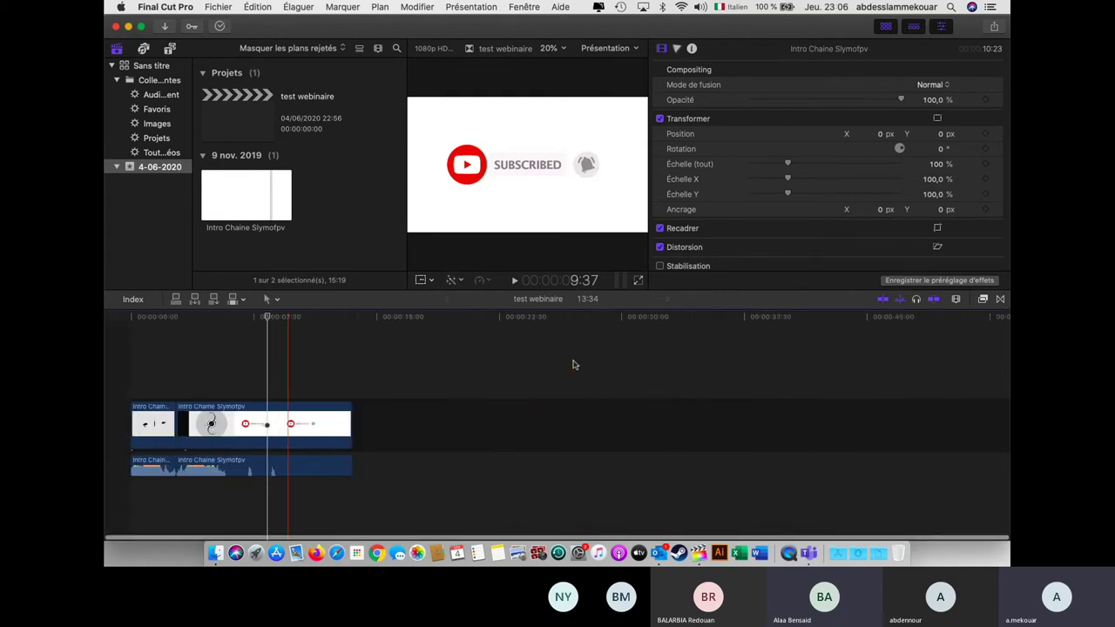
{"action": "scroll", "coordinate": [572, 364], "scroll_direction": "up", "scroll_amount": 10}
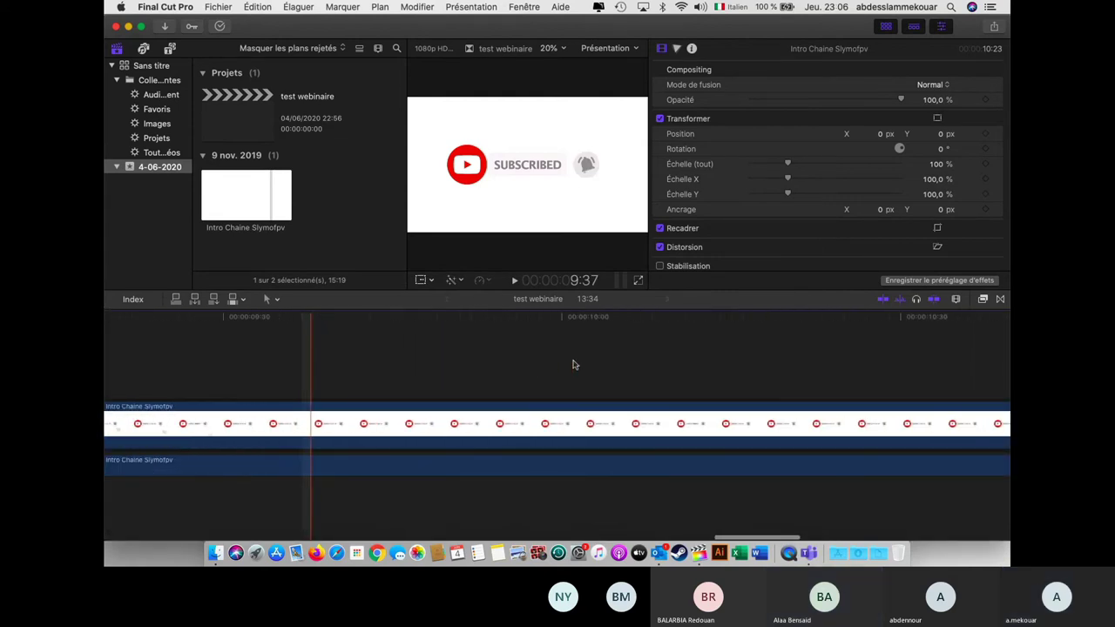
{"action": "scroll", "coordinate": [572, 364], "scroll_direction": "up", "scroll_amount": 3}
{"action": "scroll", "coordinate": [572, 364], "scroll_direction": "up", "scroll_amount": 3}
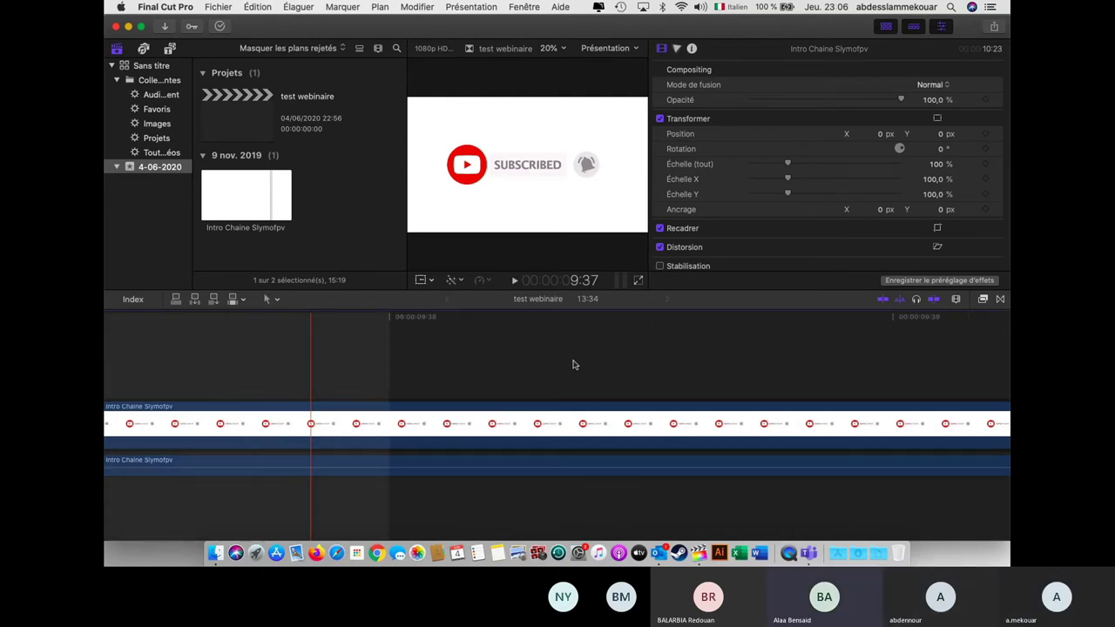
Try soloing with and without the detached intro audio clip selected, and play the soloed audio to the project's end.
{"action": "left_click", "coordinate": [917, 300]}
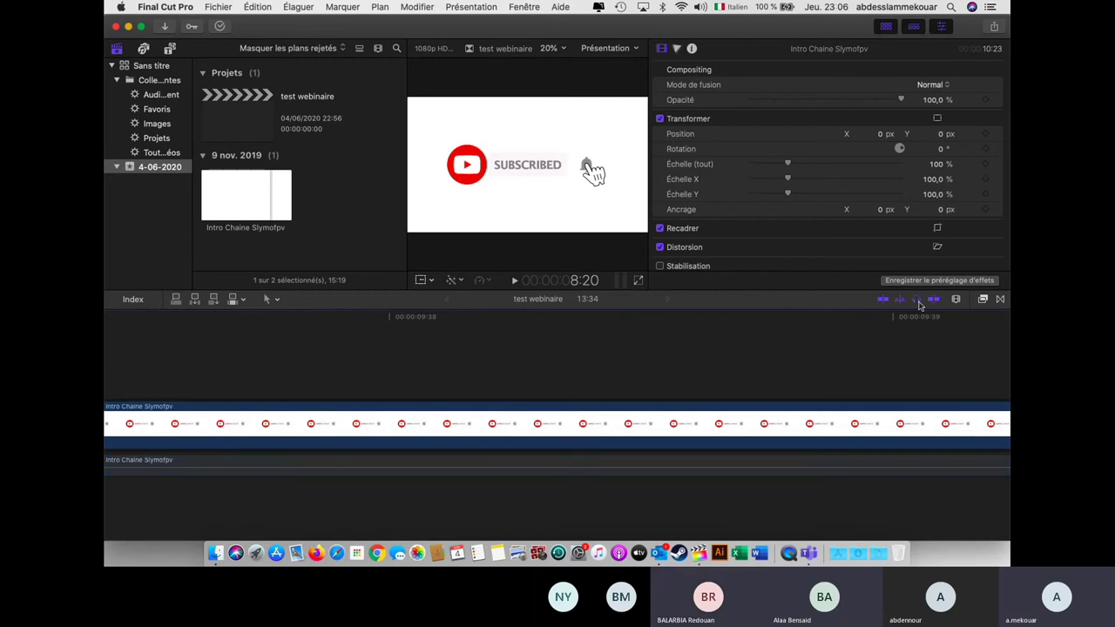
{"action": "left_click", "coordinate": [917, 300]}
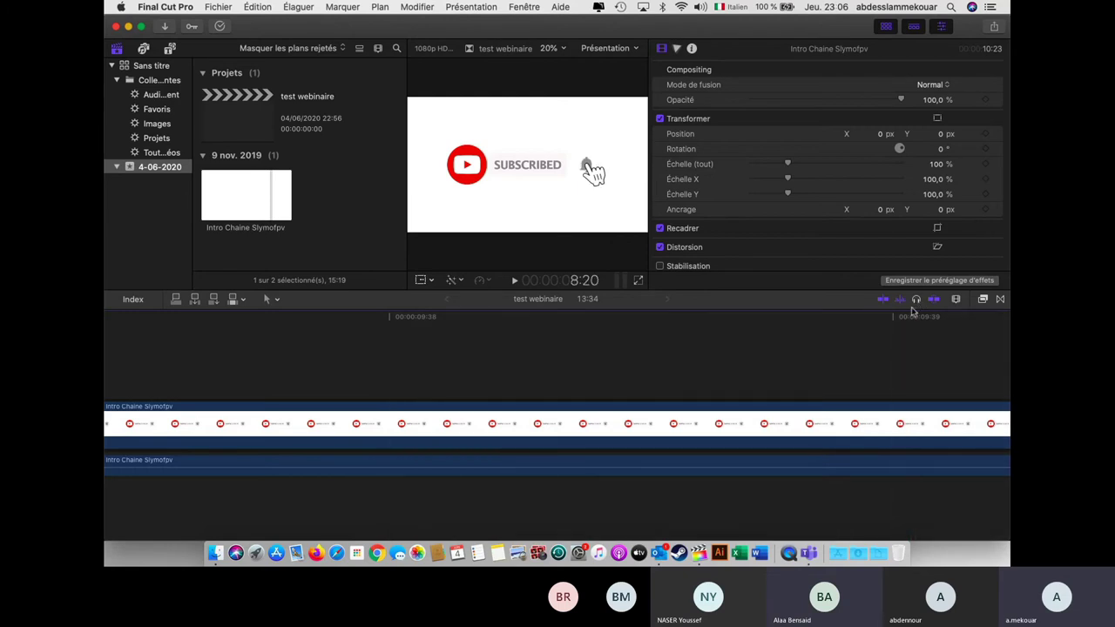
{"action": "left_click", "coordinate": [684, 465]}
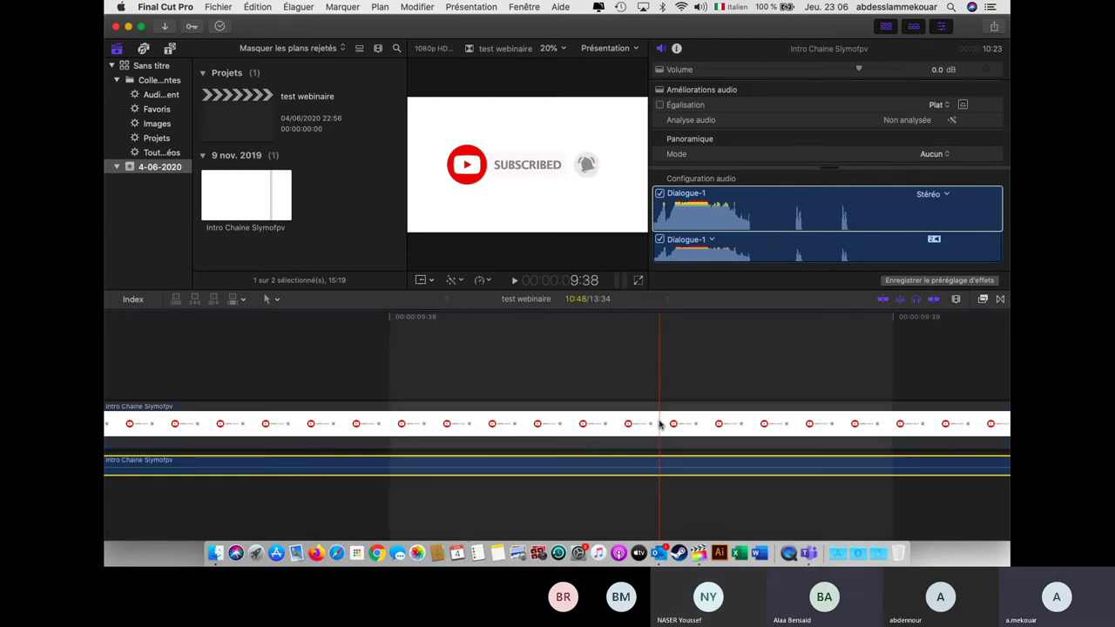
{"action": "key", "text": "space"}
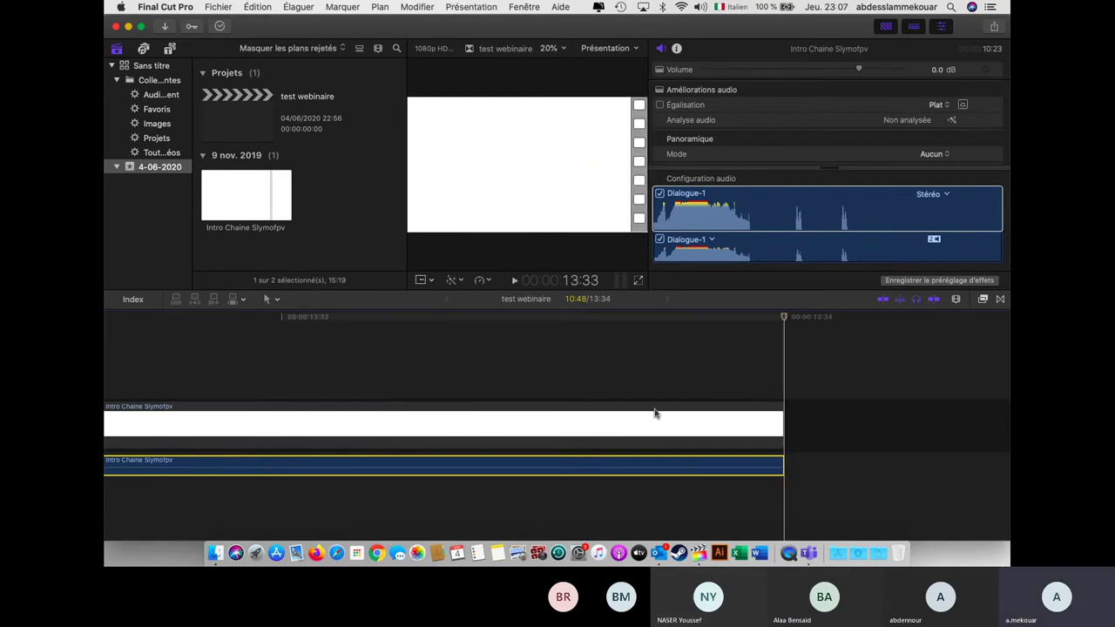
Inspect the channel format options of the Dialogue-1 audio component and leave it on Stéréo.
{"action": "key", "text": "super+equal"}
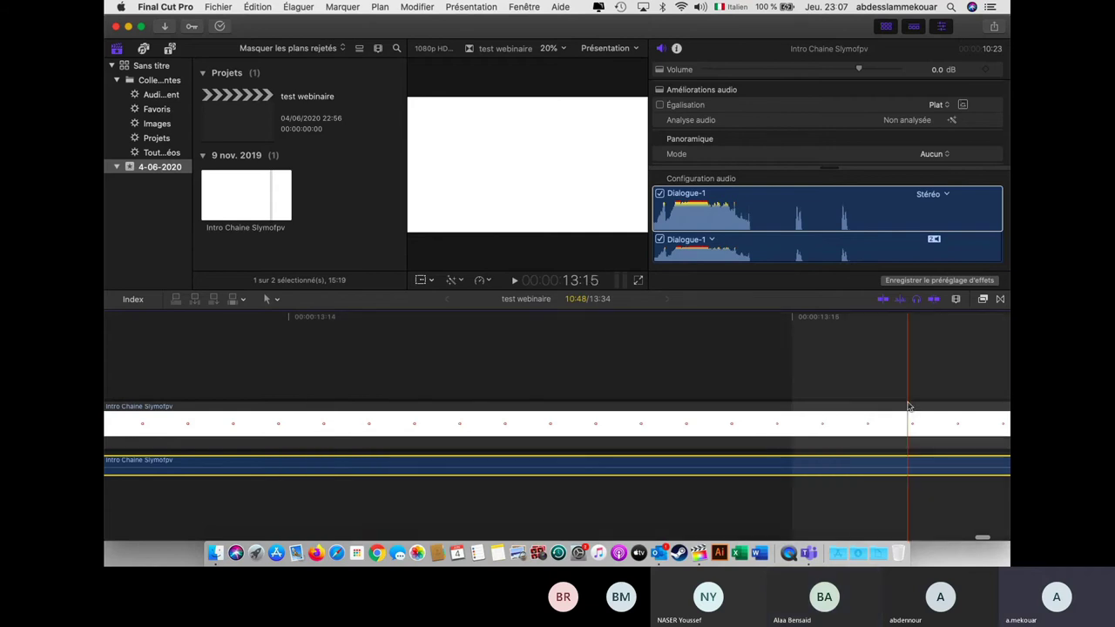
{"action": "left_click", "coordinate": [796, 212]}
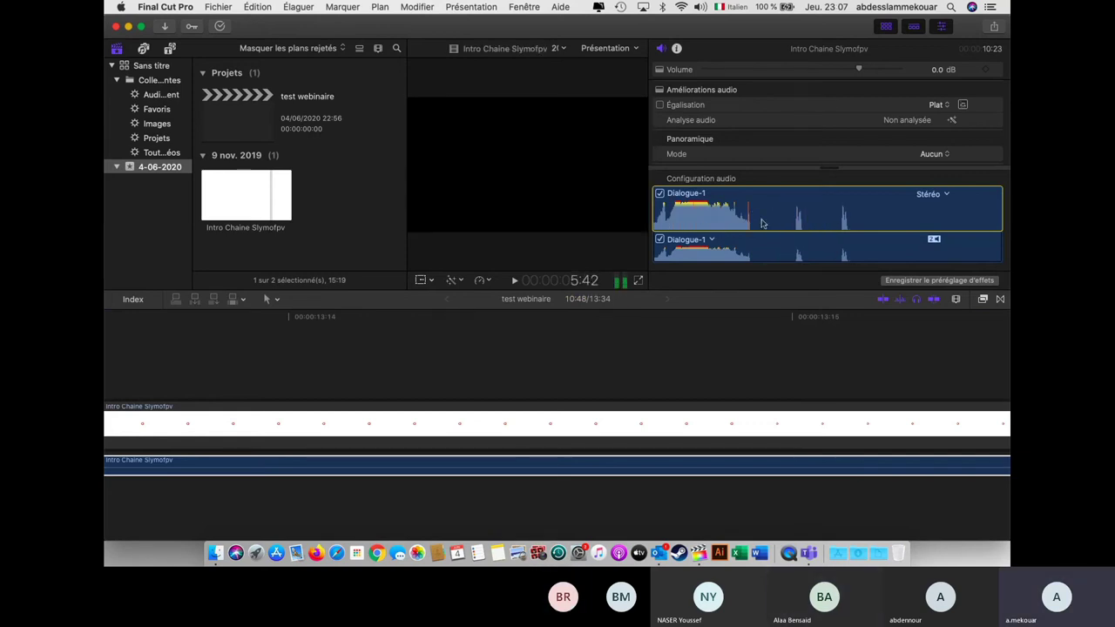
{"action": "left_click", "coordinate": [948, 195]}
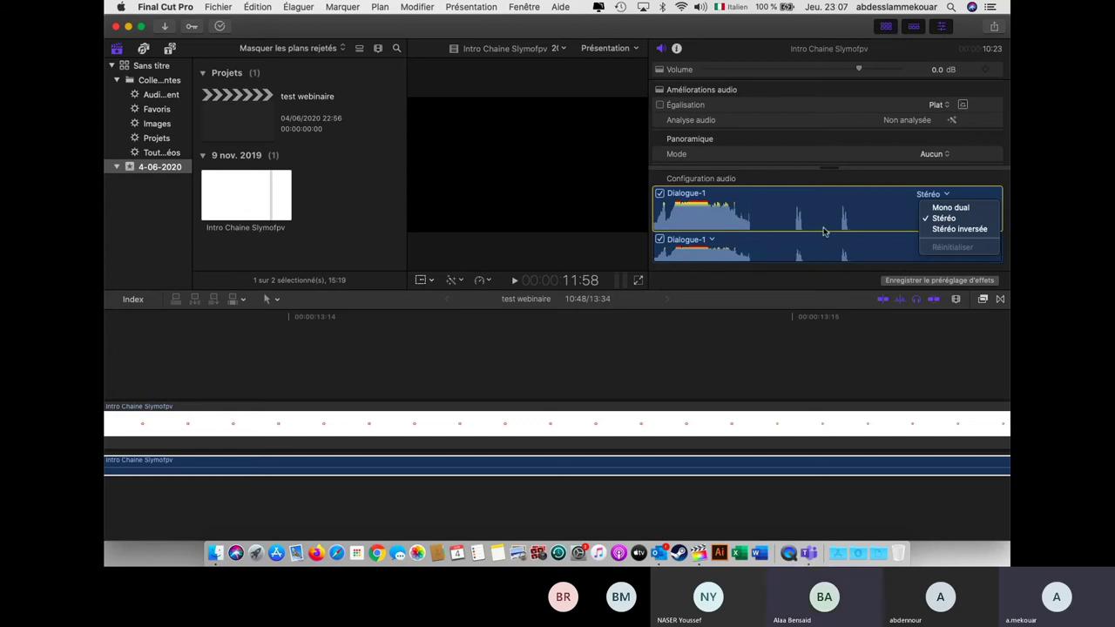
{"action": "left_click", "coordinate": [781, 370]}
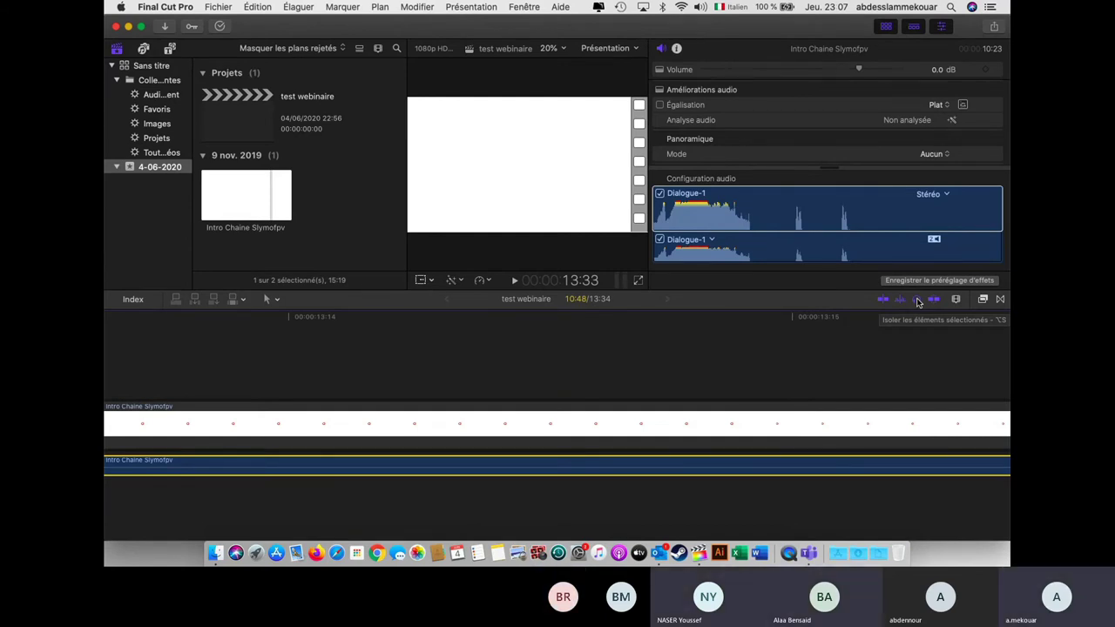
Play the soloed audio from 13:14 to the end and again from about 3:01 to 3:33.
{"action": "left_click", "coordinate": [485, 388]}
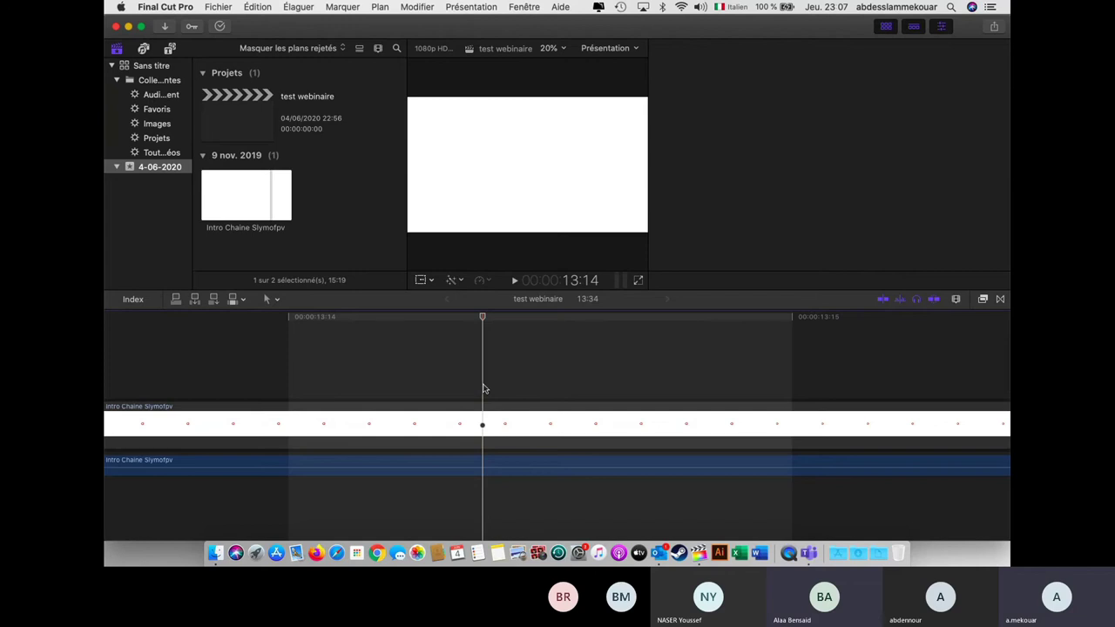
{"action": "key", "text": "space"}
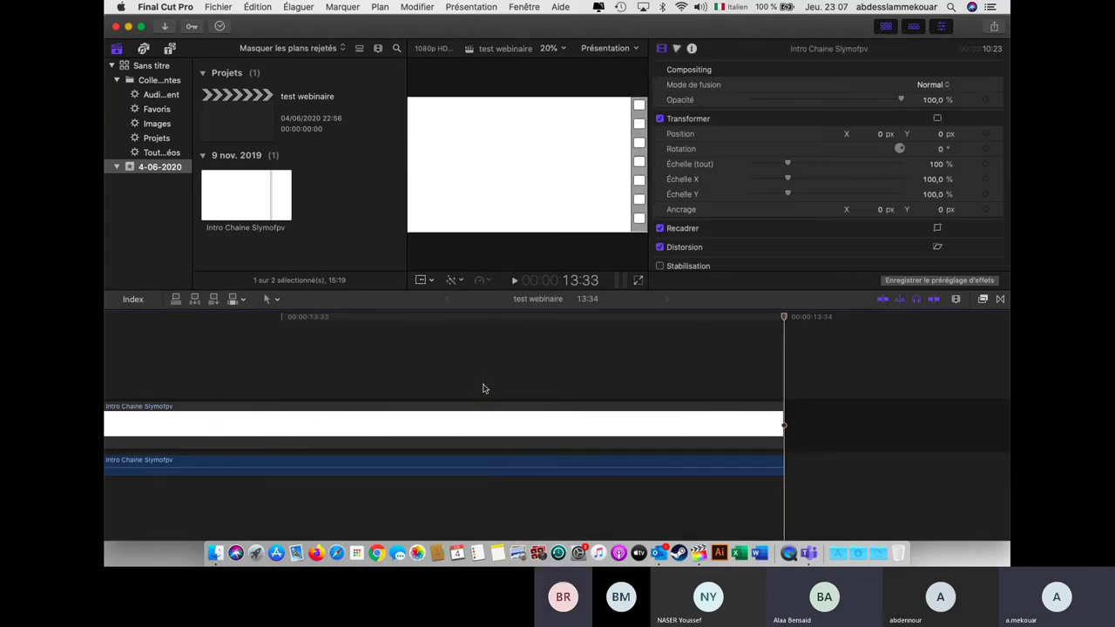
{"action": "scroll", "coordinate": [485, 388], "scroll_direction": "left", "scroll_amount": 10}
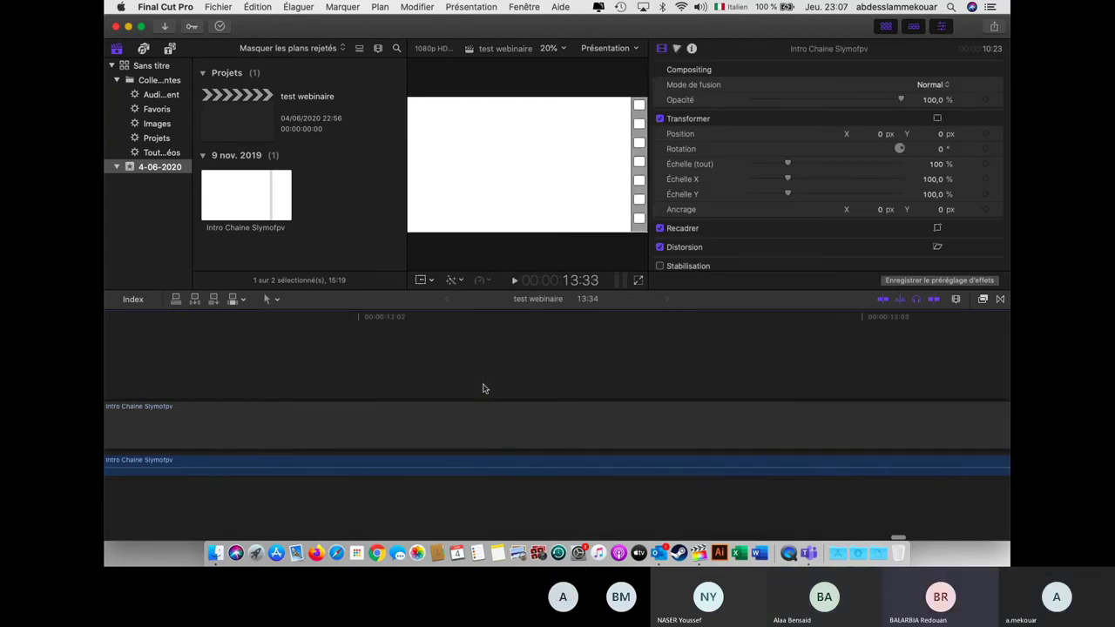
{"action": "scroll", "coordinate": [484, 387], "scroll_direction": "left", "scroll_amount": 5}
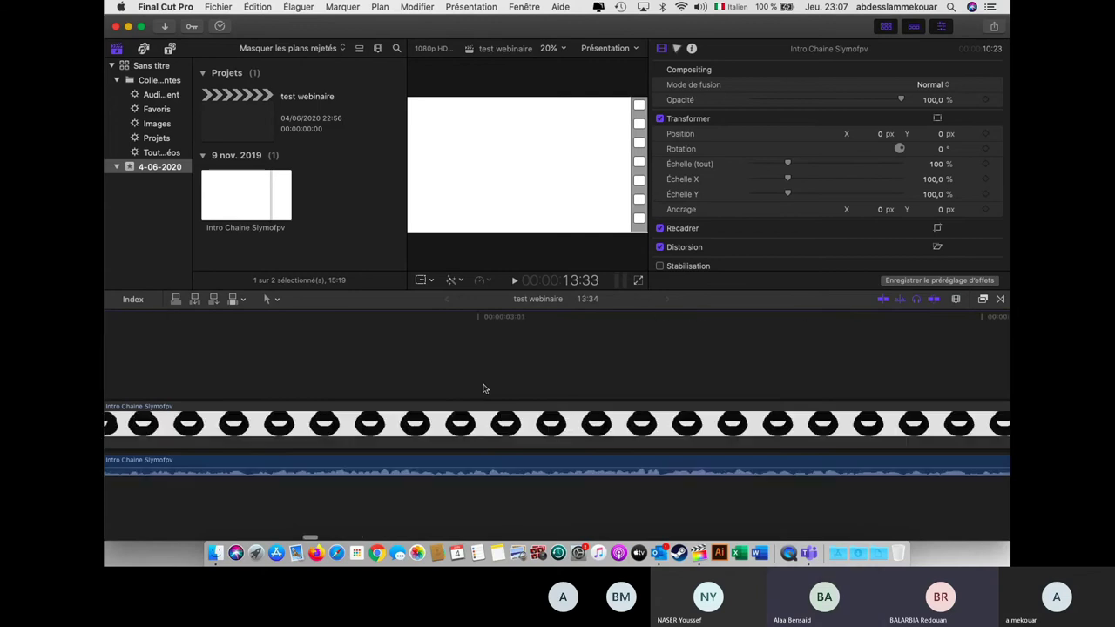
{"action": "left_click", "coordinate": [582, 380]}
{"action": "key", "text": "space"}
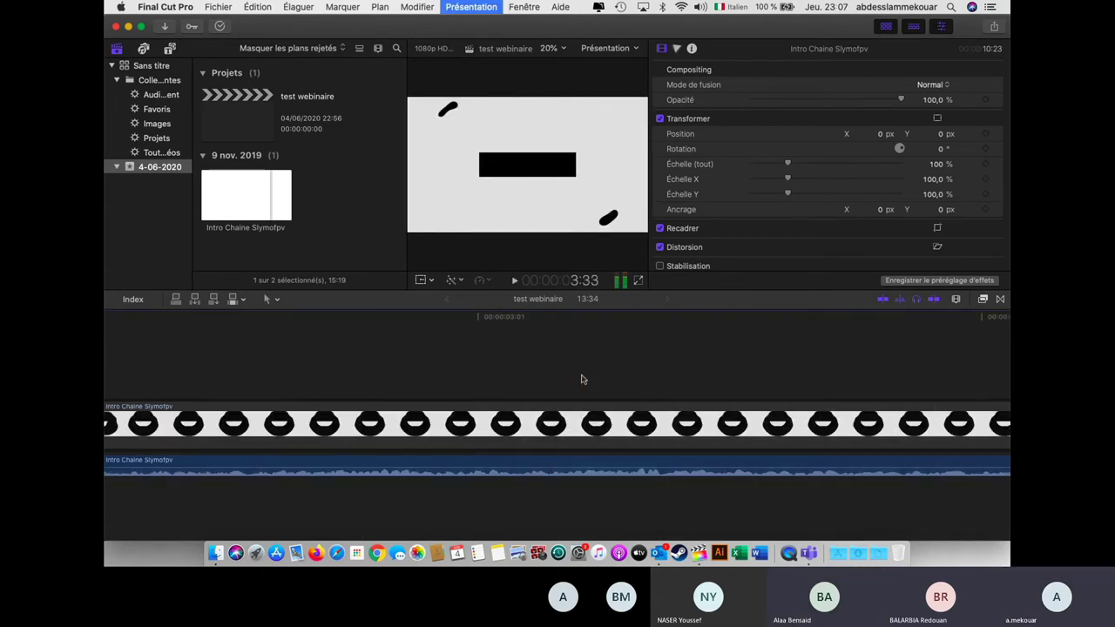
Turn solo off, select the detached intro audio clip, and solo it again.
{"action": "left_click", "coordinate": [917, 299]}
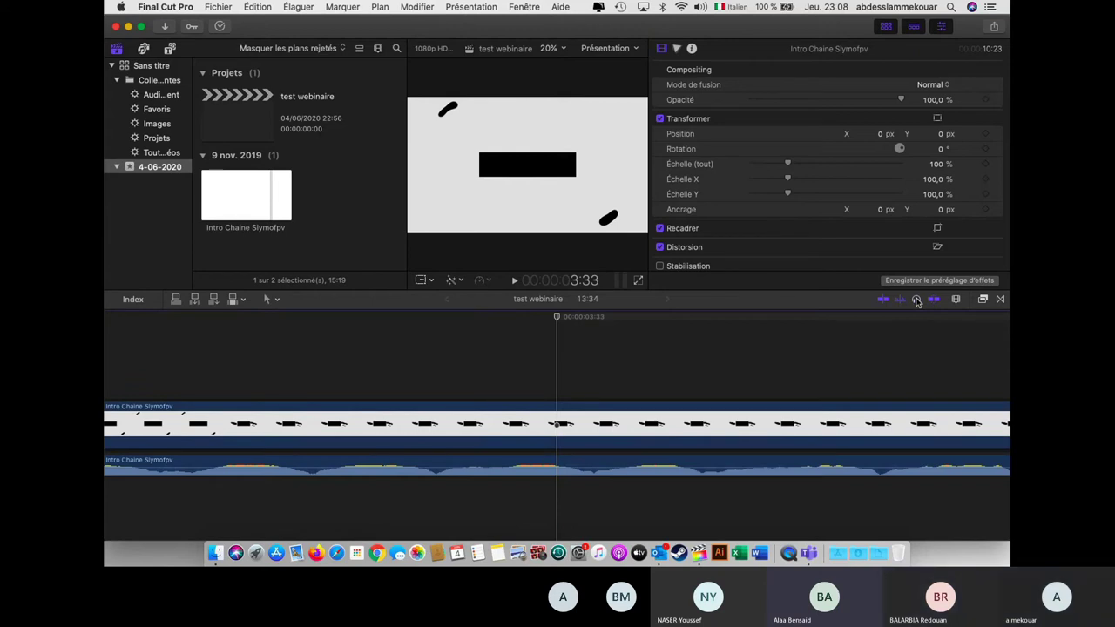
{"action": "left_click", "coordinate": [880, 469]}
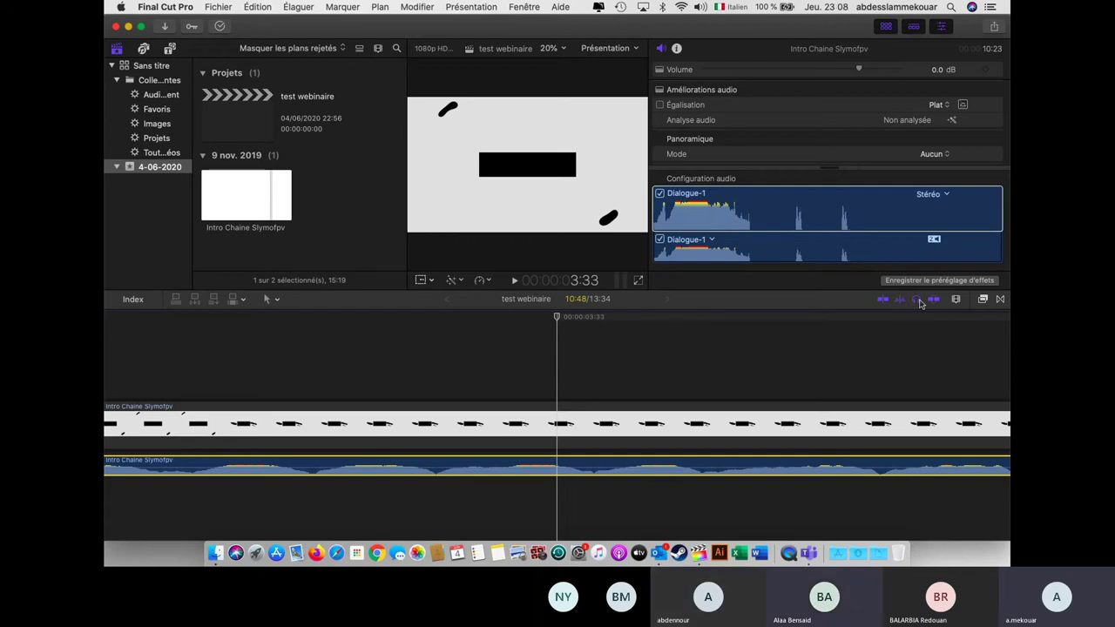
{"action": "left_click", "coordinate": [917, 299]}
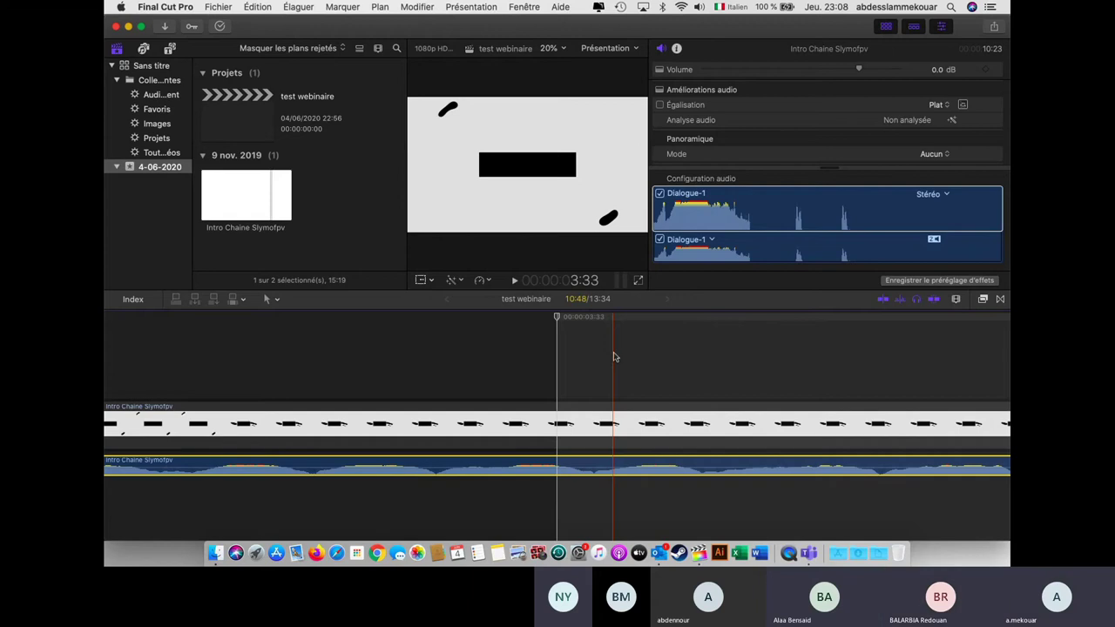
{"action": "left_click", "coordinate": [921, 301]}
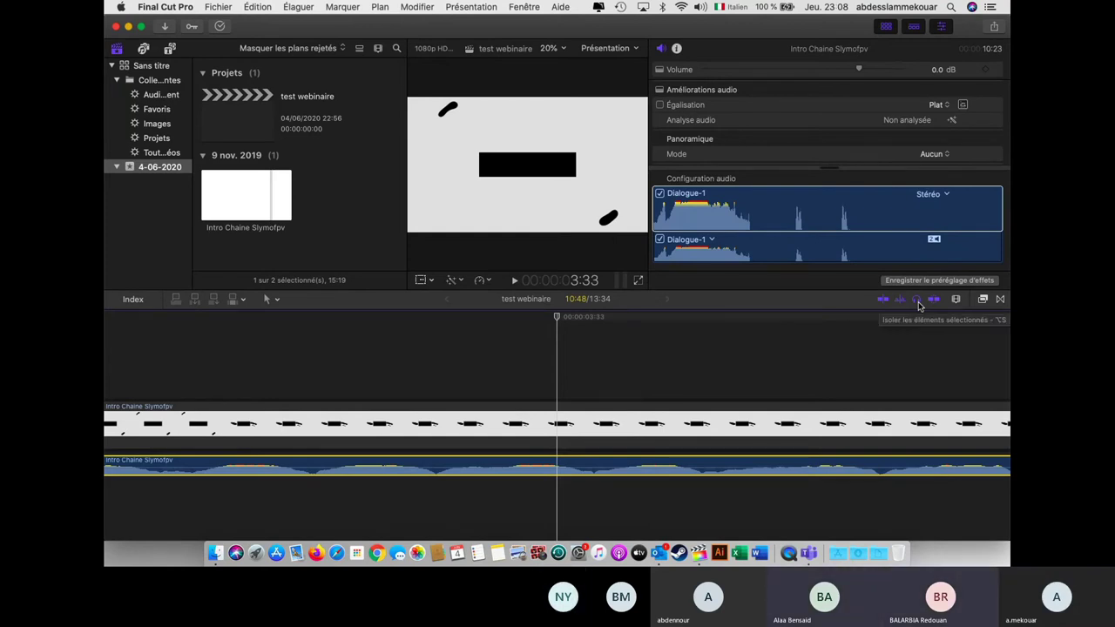
Review the commands available for the detached audio clip without applying any.
{"action": "right_click", "coordinate": [745, 466]}
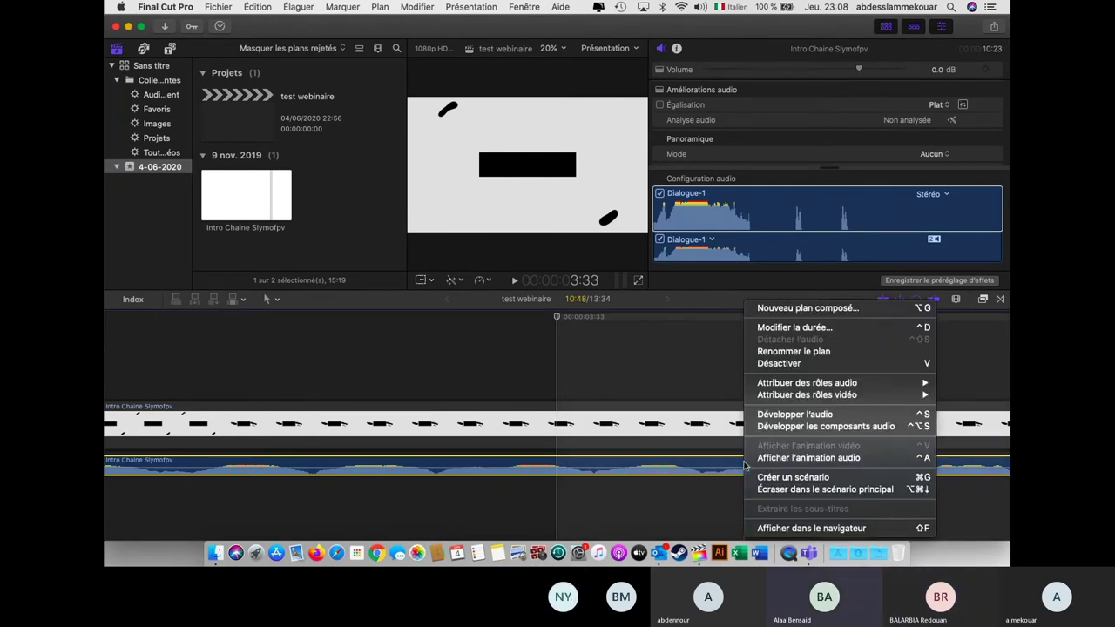
{"action": "left_click", "coordinate": [684, 367]}
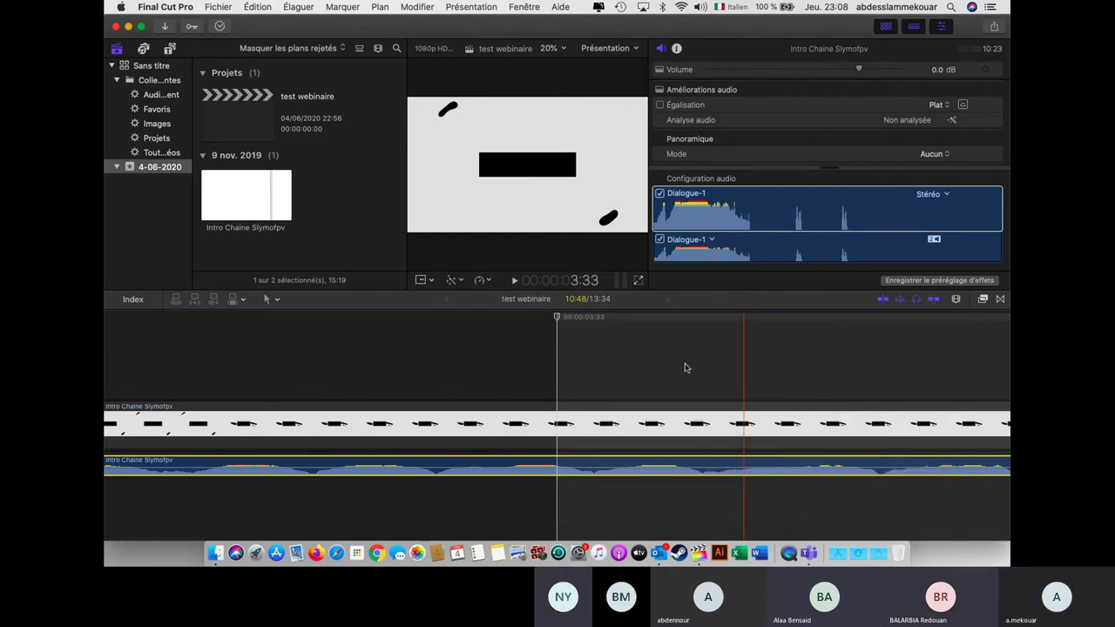
{"action": "mouse_move", "coordinate": [764, 463]}
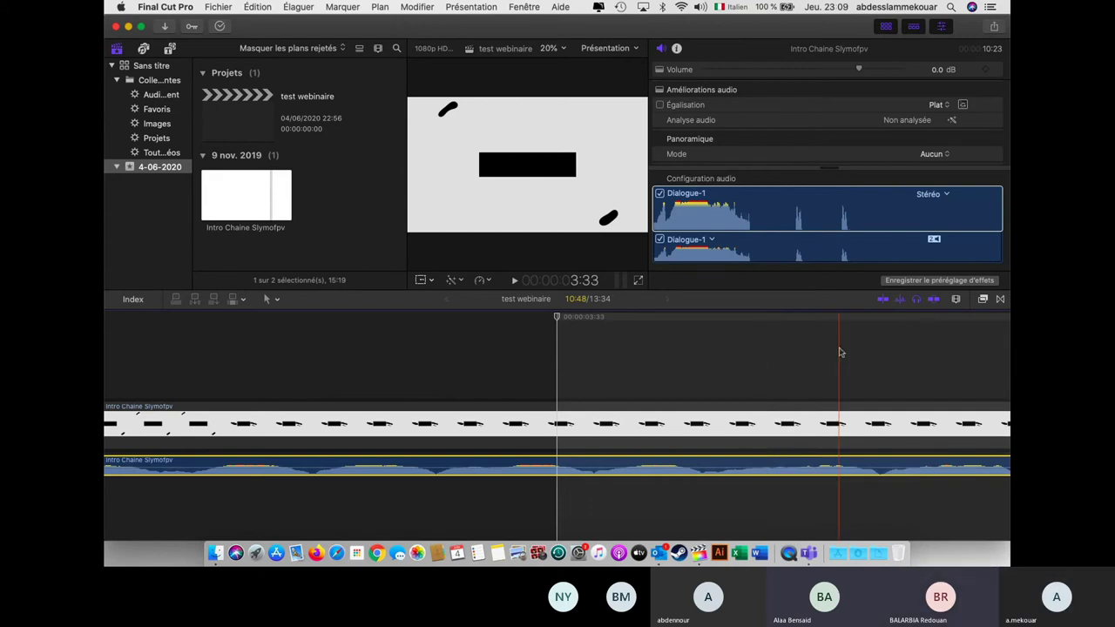
Solo the video clip under the playhead at 3:32, select the detached audio clip, and turn solo off.
{"action": "left_click", "coordinate": [425, 333]}
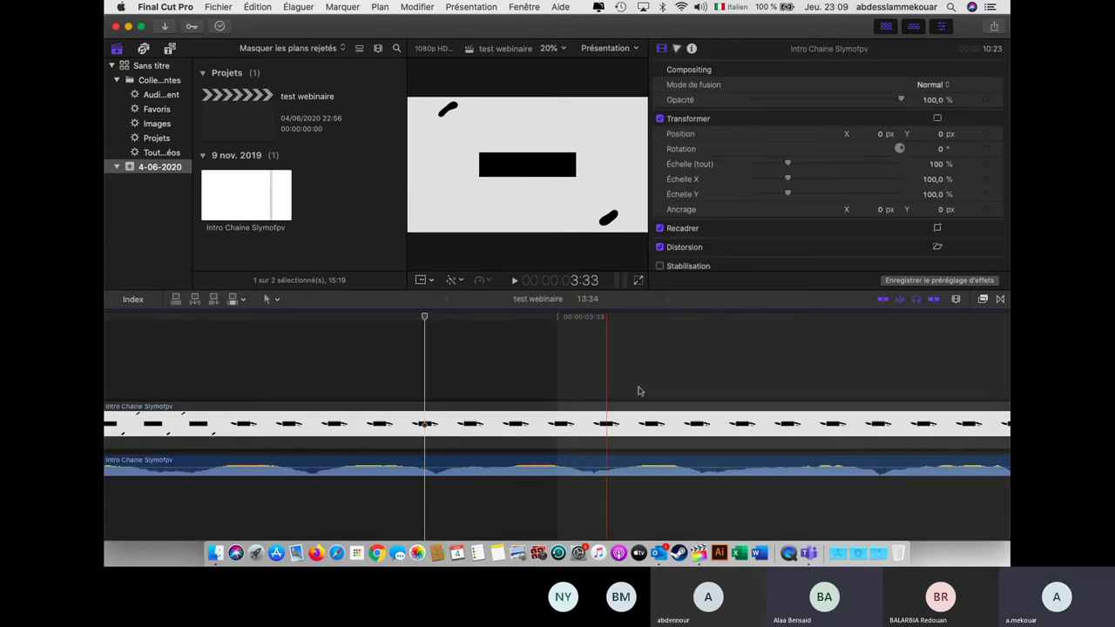
{"action": "left_click", "coordinate": [916, 300]}
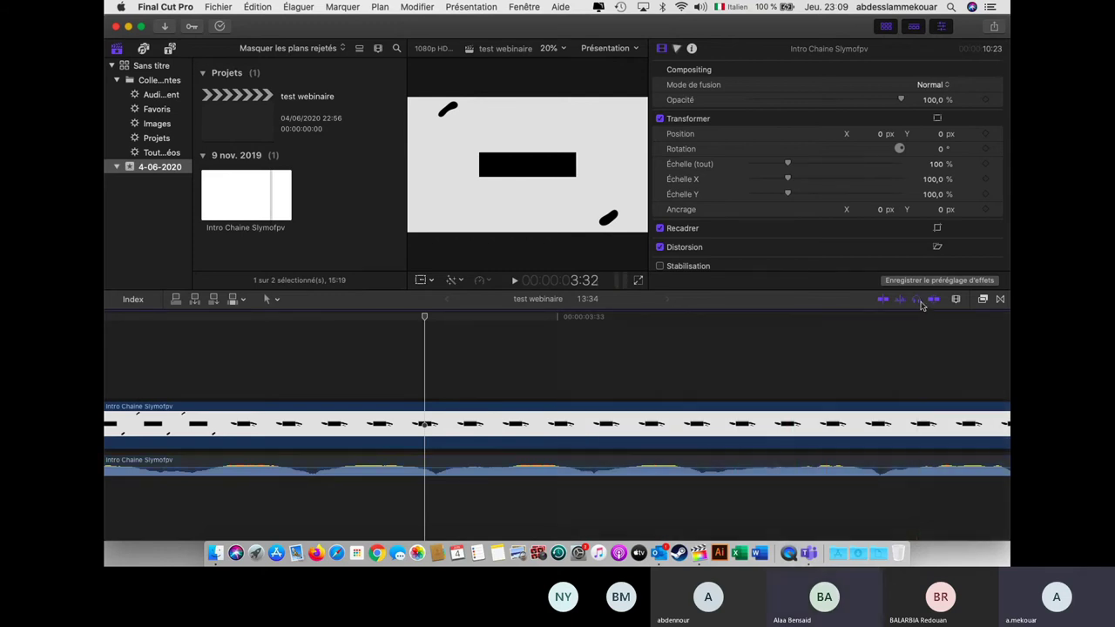
{"action": "left_click", "coordinate": [879, 464]}
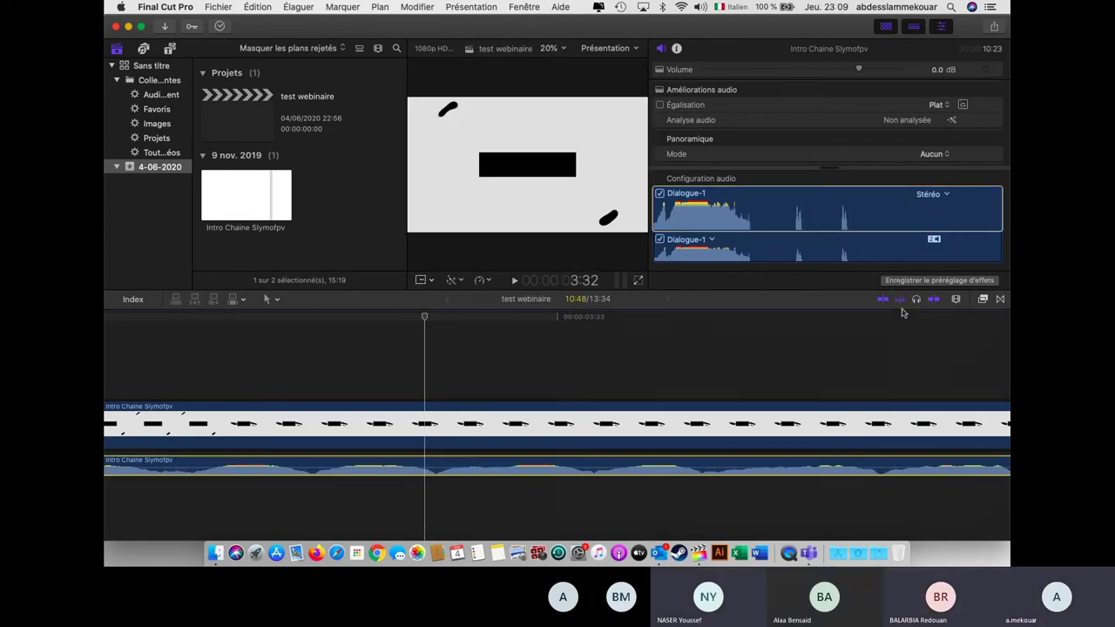
{"action": "left_click", "coordinate": [868, 344]}
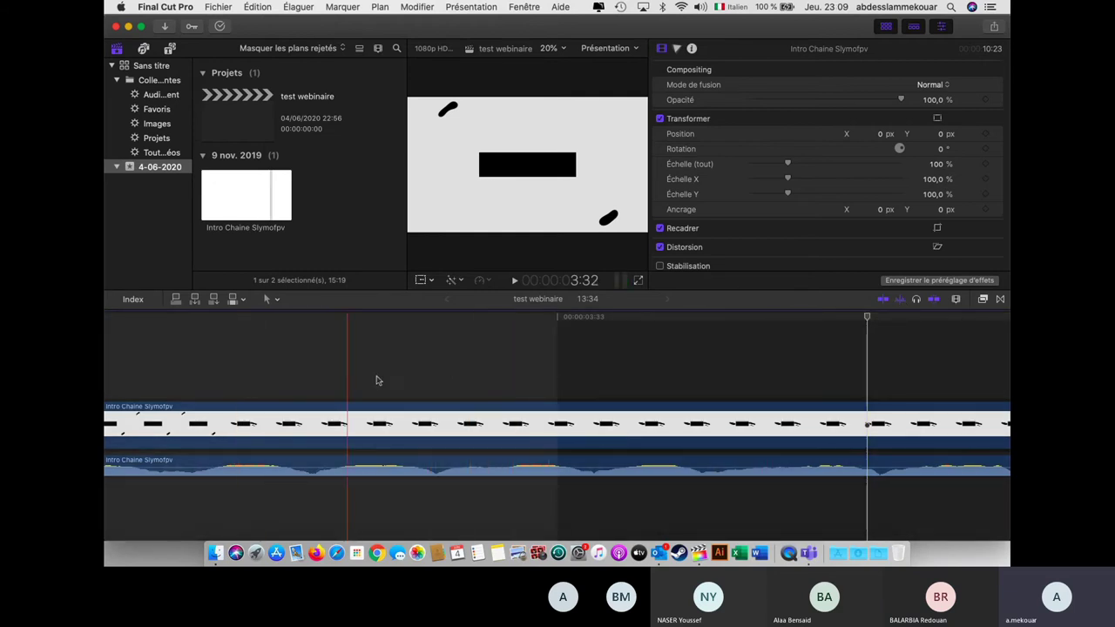
Play the intro from 3:32, stop it at 4:29, and toggle audio skimming.
{"action": "scroll", "coordinate": [383, 379], "scroll_direction": "left", "scroll_amount": 5}
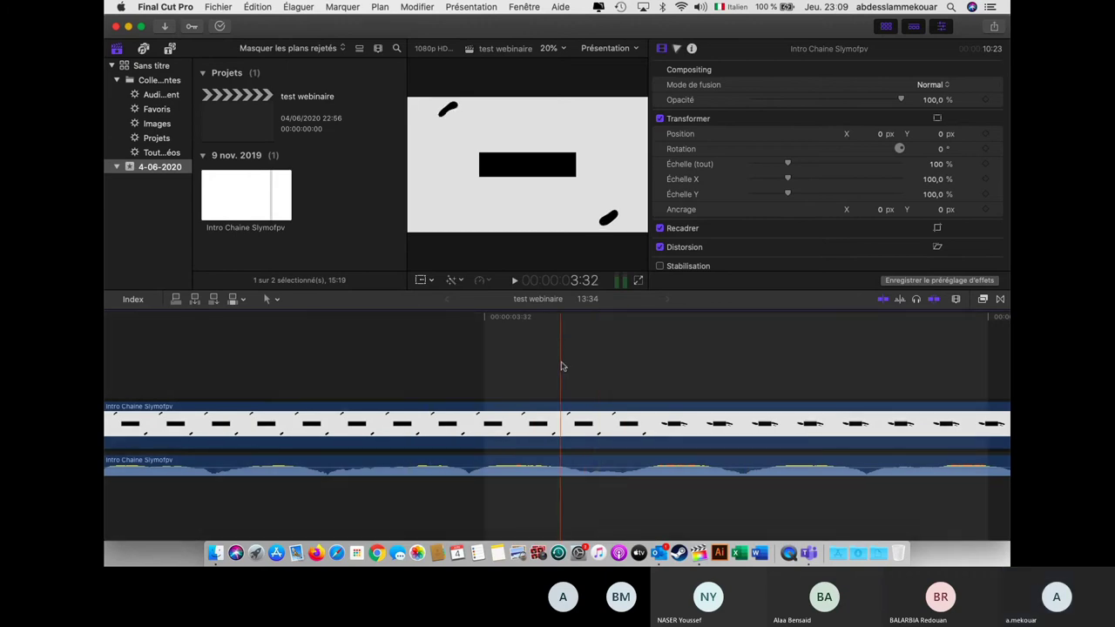
{"action": "key", "text": "space"}
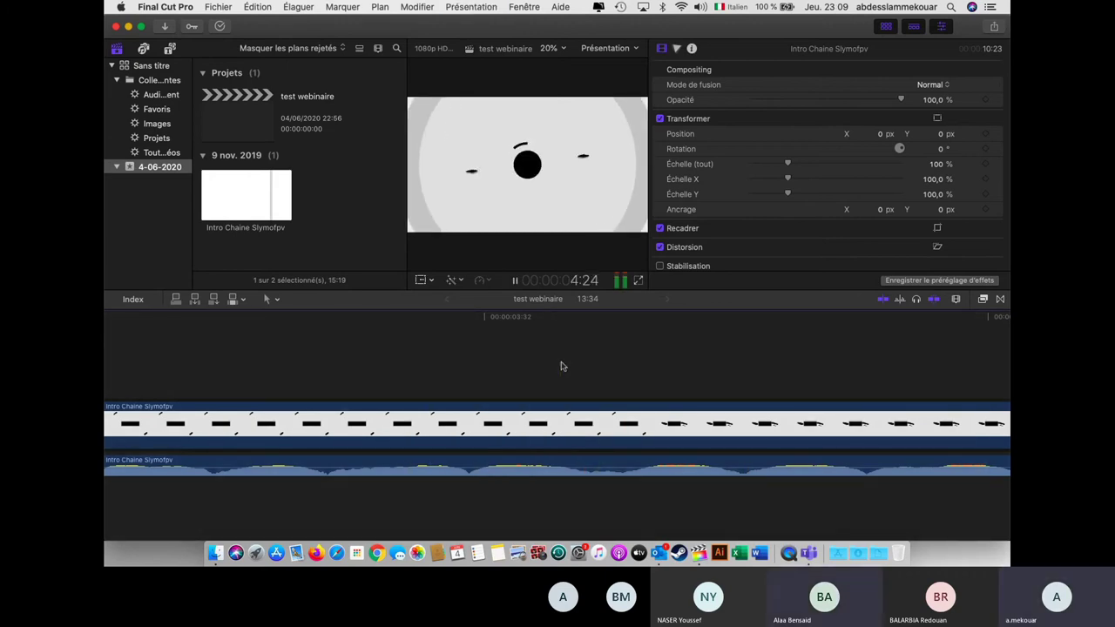
{"action": "left_click", "coordinate": [561, 366]}
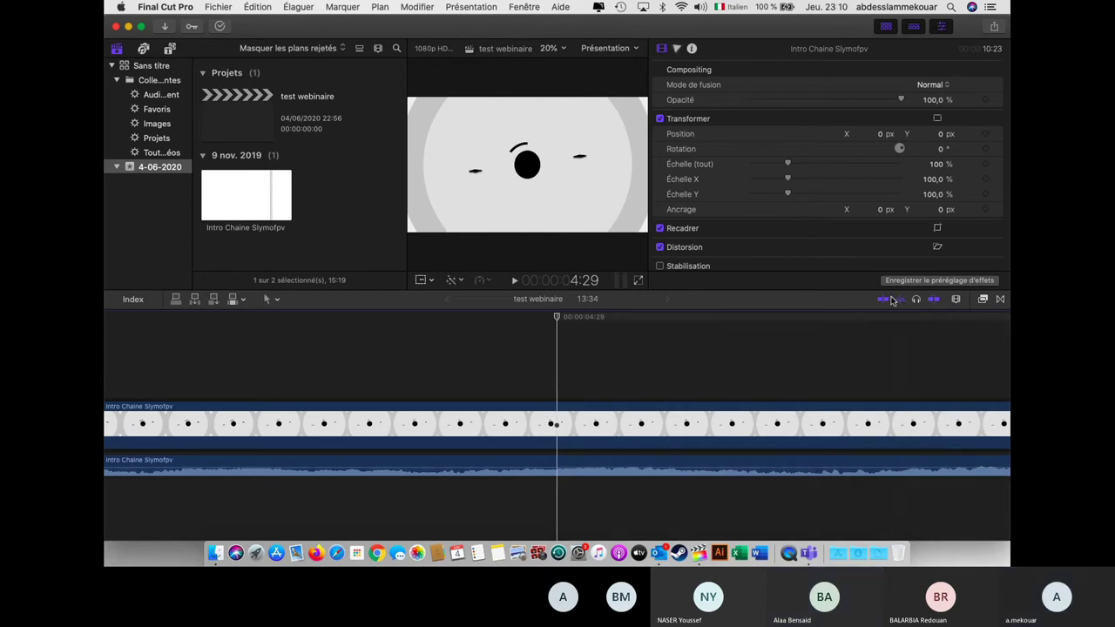
{"action": "left_click", "coordinate": [902, 299]}
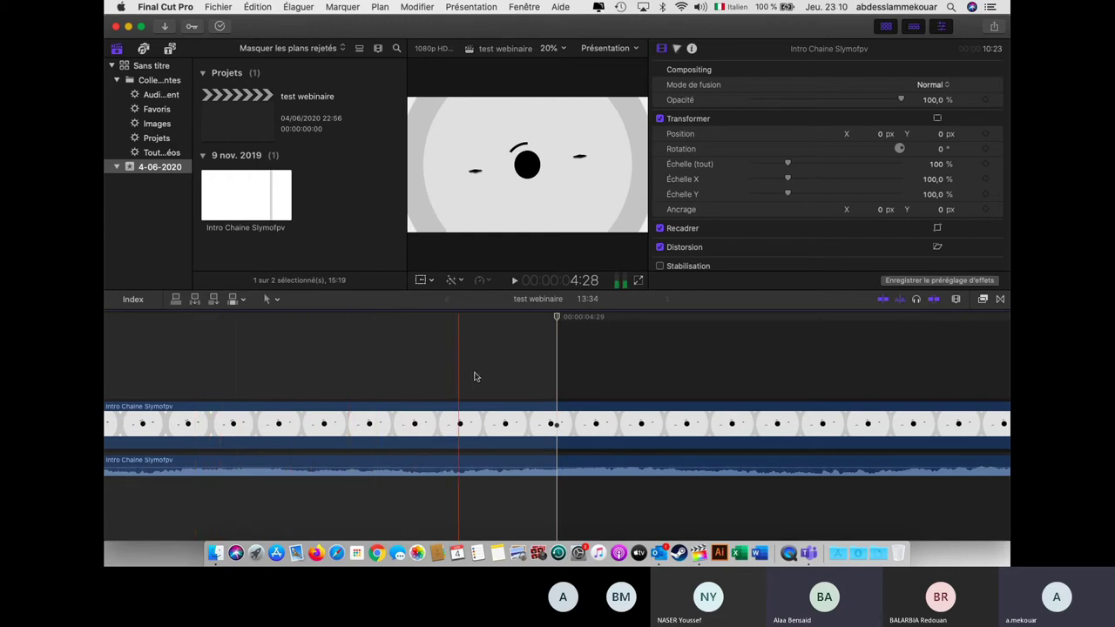
Turn off audio skimming, play the intro from 4:29, and stop playback at 6:01.
{"action": "left_click", "coordinate": [900, 301]}
{"action": "scroll", "coordinate": [331, 375], "scroll_direction": "up", "scroll_amount": 5}
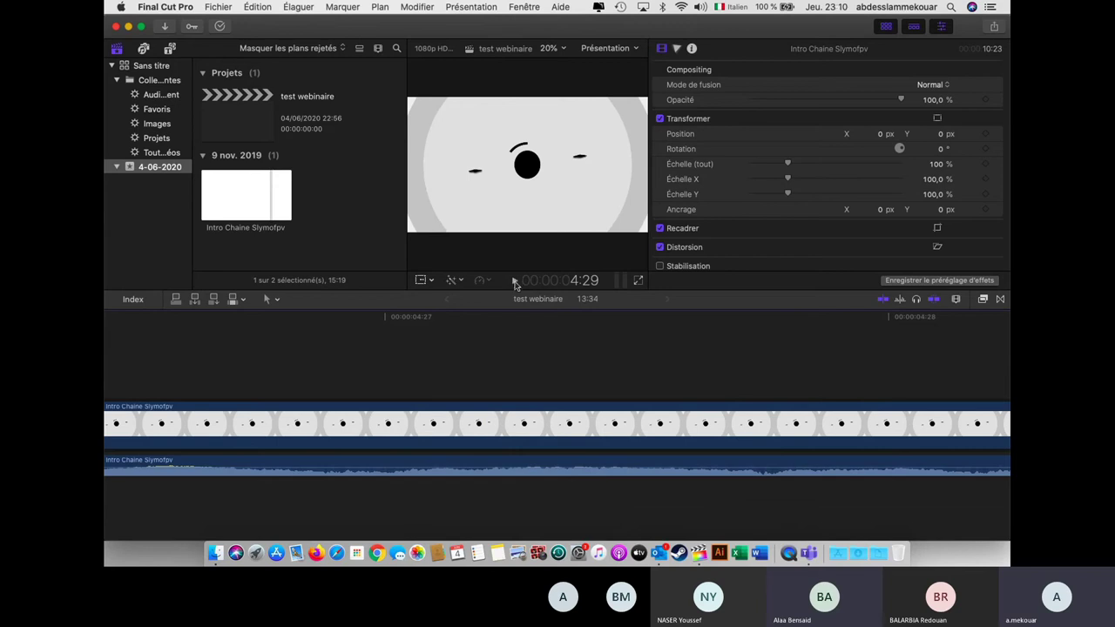
{"action": "left_click", "coordinate": [515, 280]}
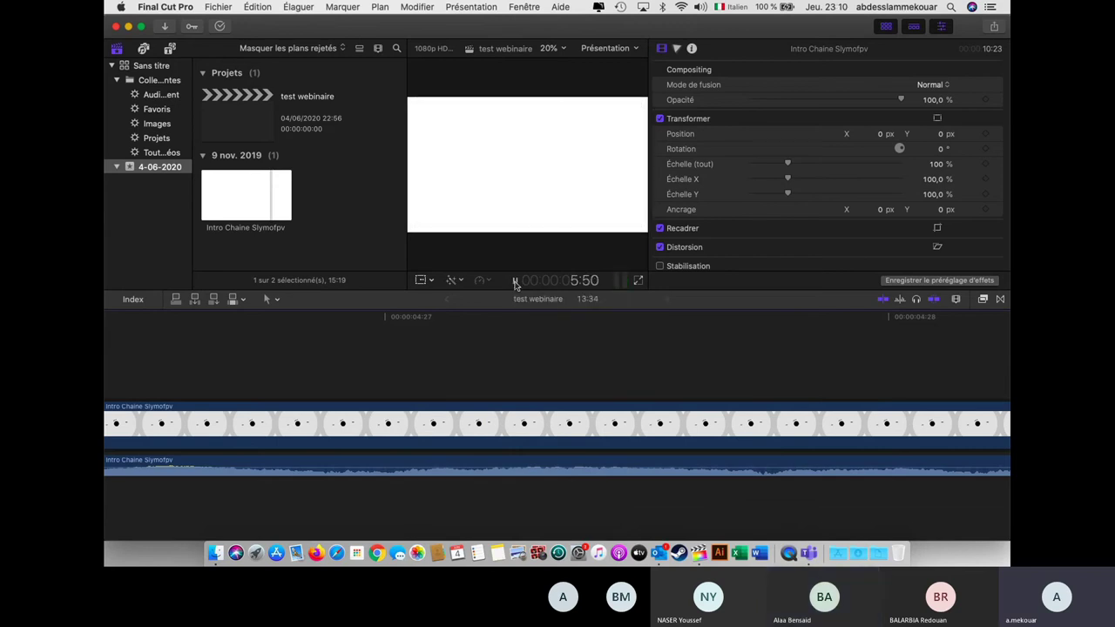
{"action": "left_click", "coordinate": [515, 281]}
Turn off snapping with the whole project in view, and select the second intro video clip in the timeline.
{"action": "scroll", "coordinate": [356, 391], "scroll_direction": "up", "scroll_amount": 5}
{"action": "scroll", "coordinate": [356, 391], "scroll_direction": "left", "scroll_amount": 10}
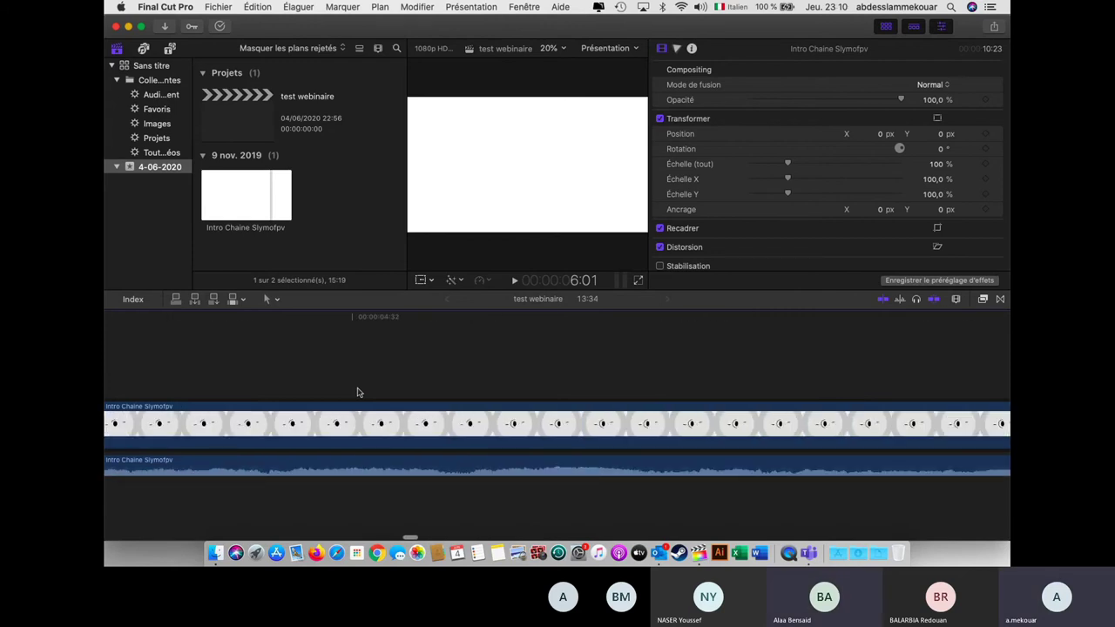
{"action": "scroll", "coordinate": [357, 392], "scroll_direction": "left", "scroll_amount": 5}
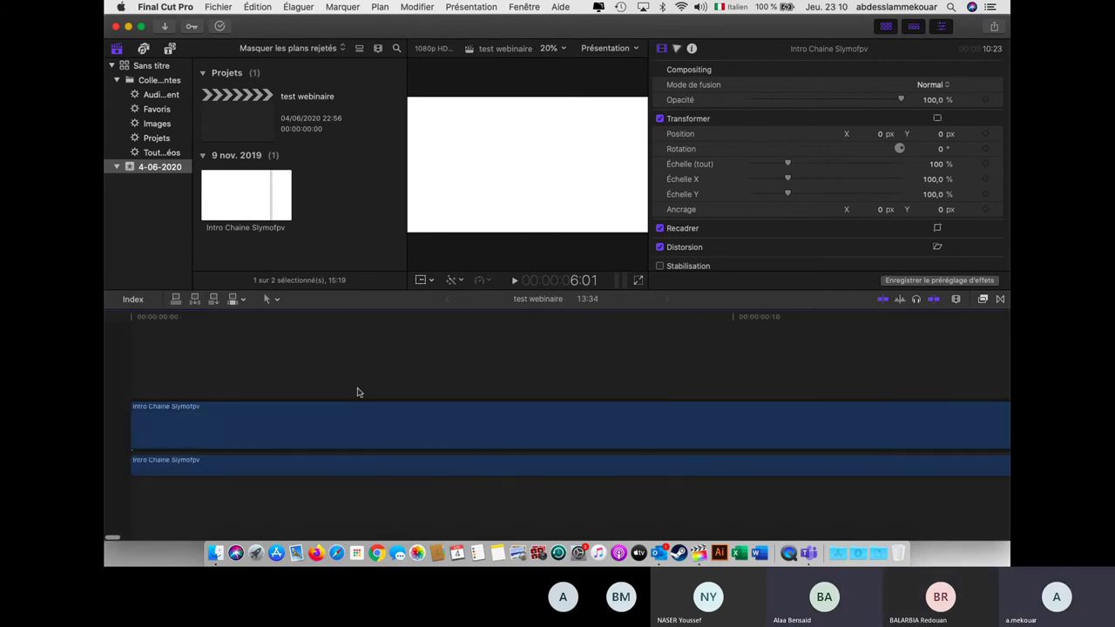
{"action": "scroll", "coordinate": [356, 392], "scroll_direction": "down", "scroll_amount": 5}
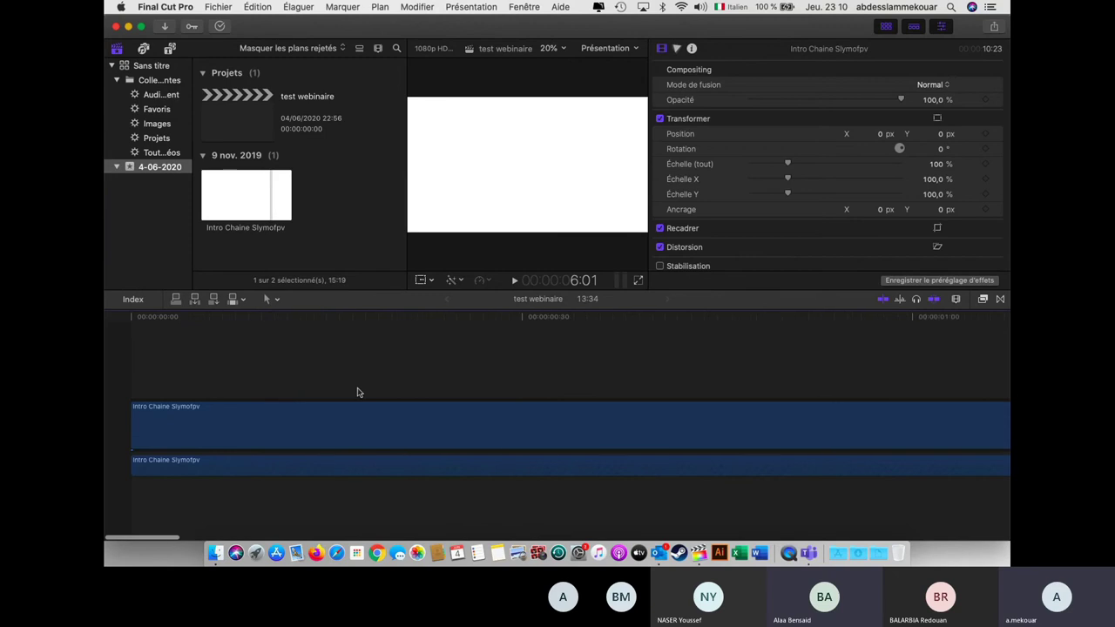
{"action": "scroll", "coordinate": [356, 392], "scroll_direction": "down", "scroll_amount": 6}
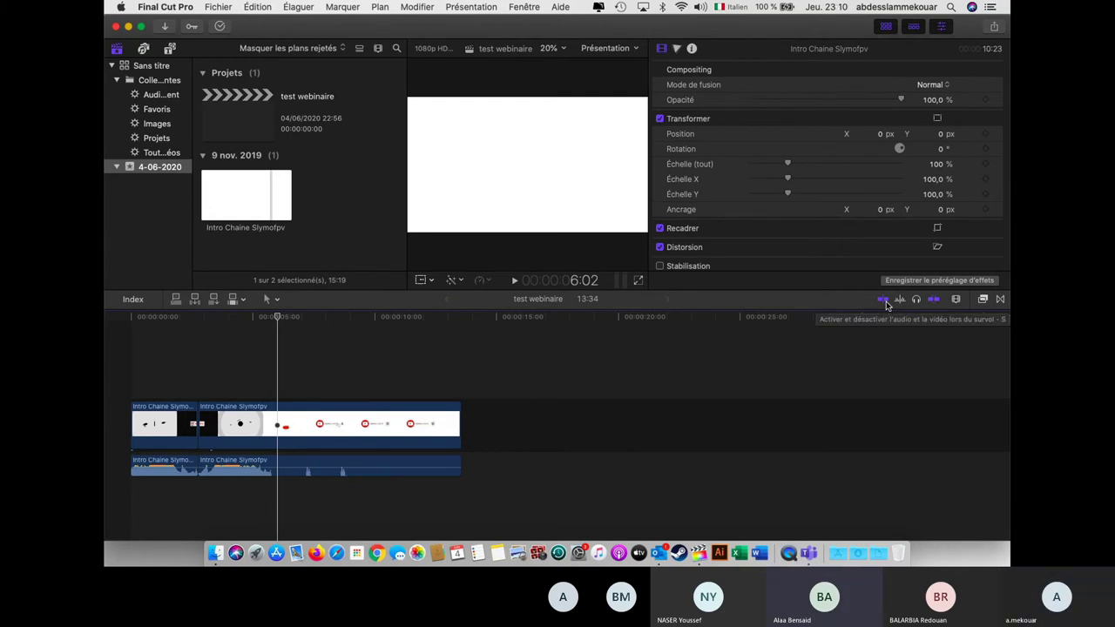
{"action": "left_click", "coordinate": [934, 300]}
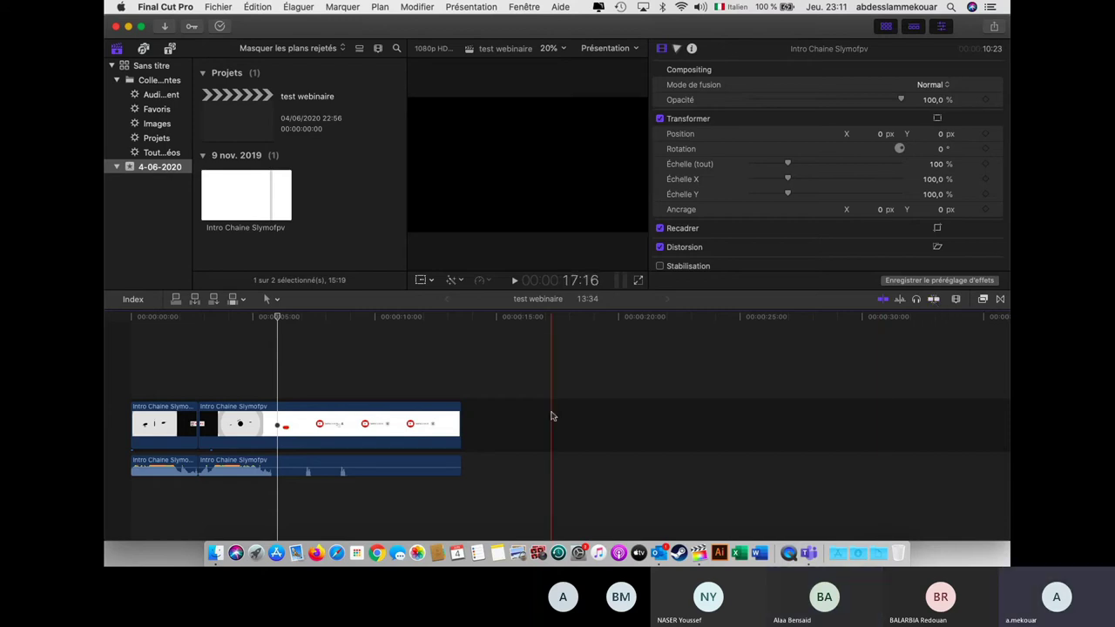
{"action": "left_click_drag", "start_coordinate": [310, 427], "coordinate": [376, 434]}
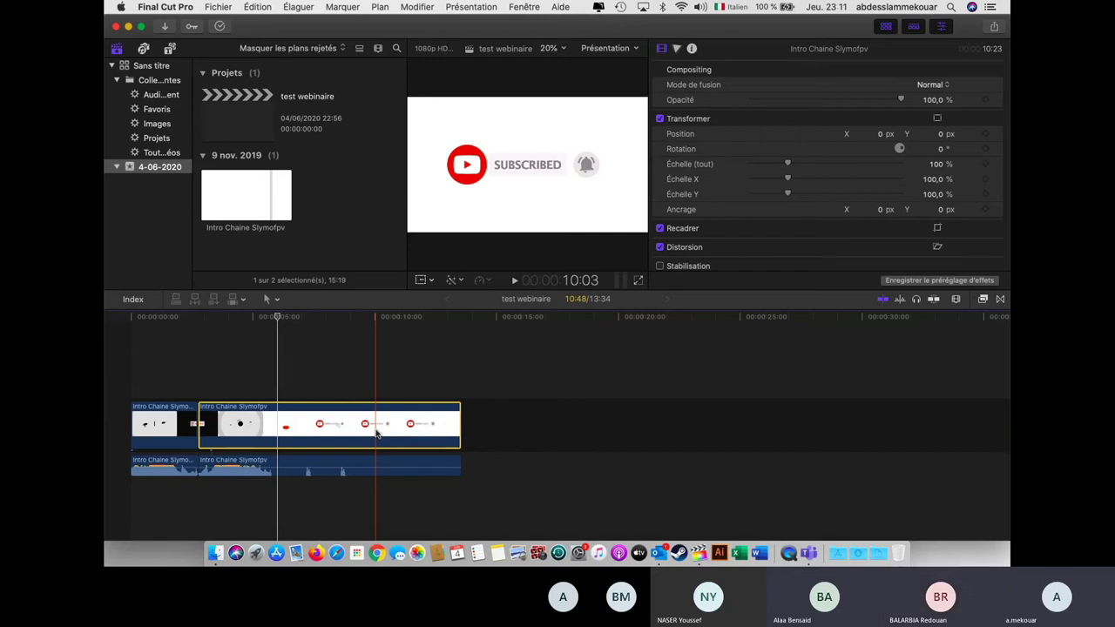
Turn on timeline snapping and activate the Transform tool for the first clip in the storyline.
{"action": "left_click", "coordinate": [934, 300]}
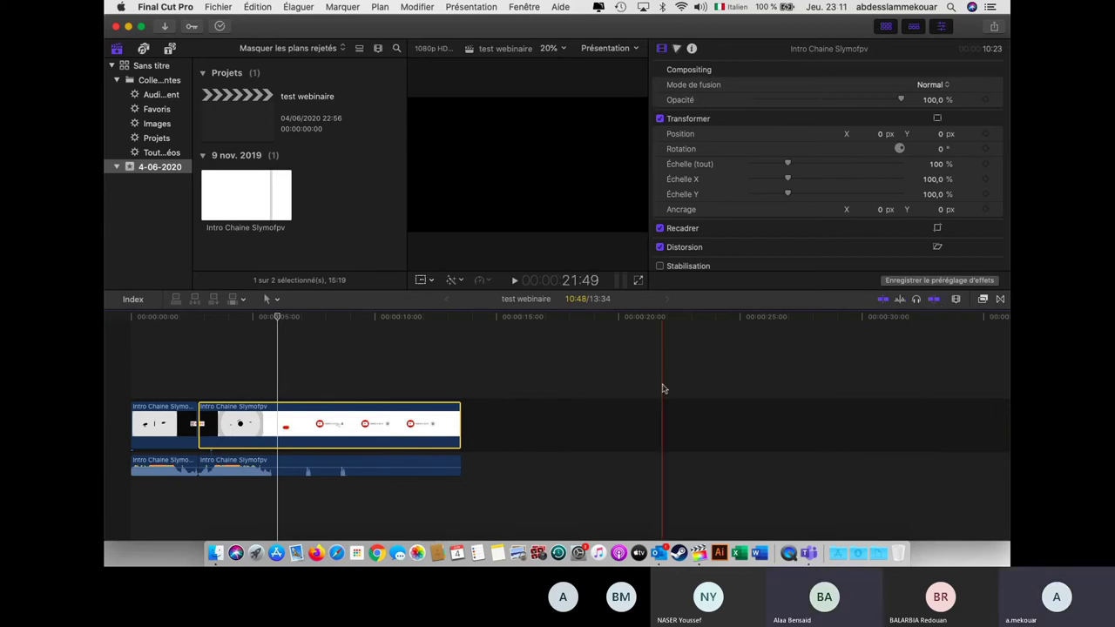
{"action": "left_click", "coordinate": [514, 280]}
{"action": "key", "text": "Home"}
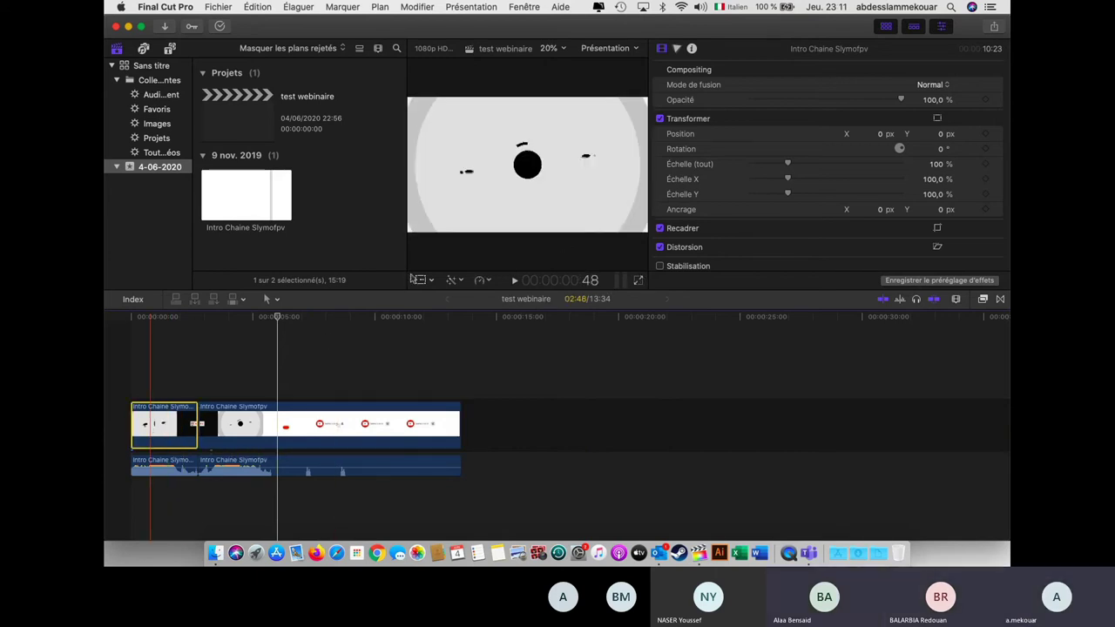
{"action": "left_click", "coordinate": [431, 281]}
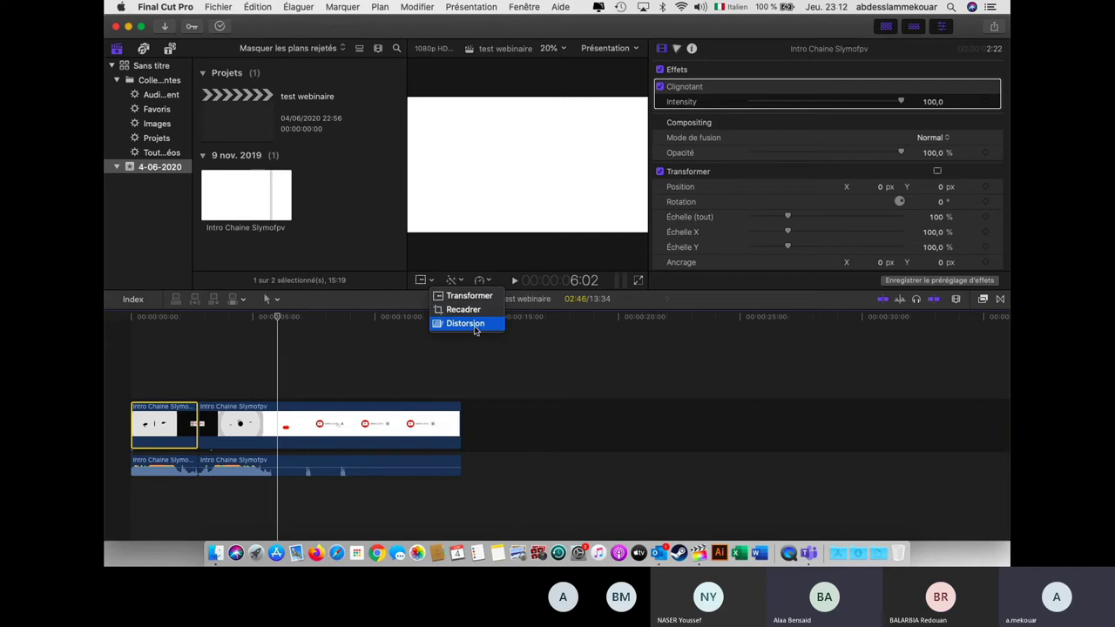
{"action": "left_click", "coordinate": [159, 413]}
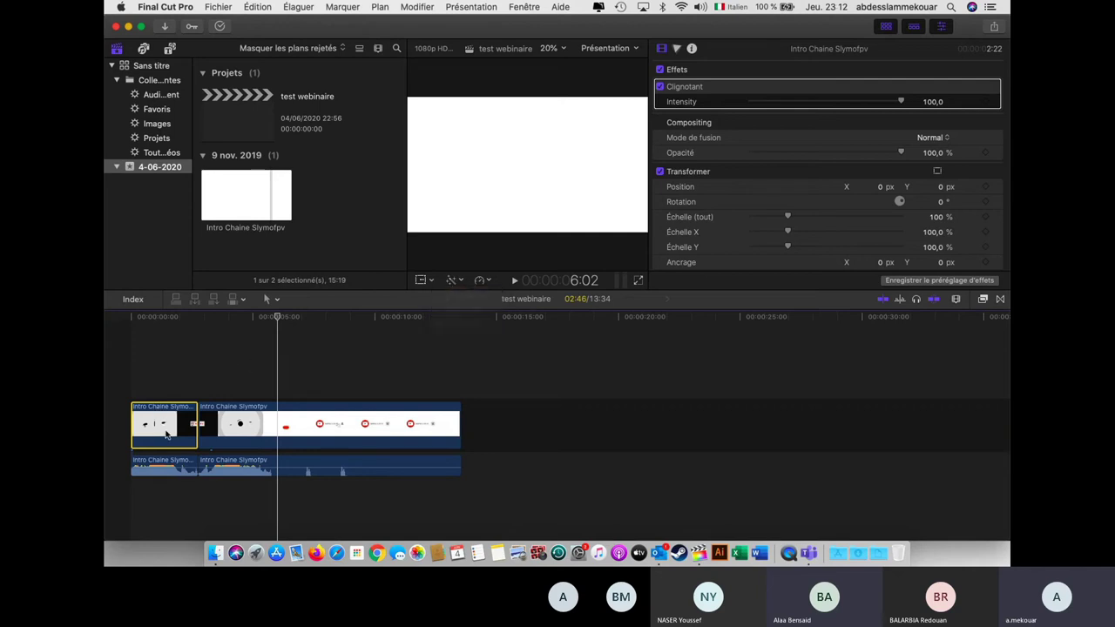
{"action": "left_click", "coordinate": [430, 280]}
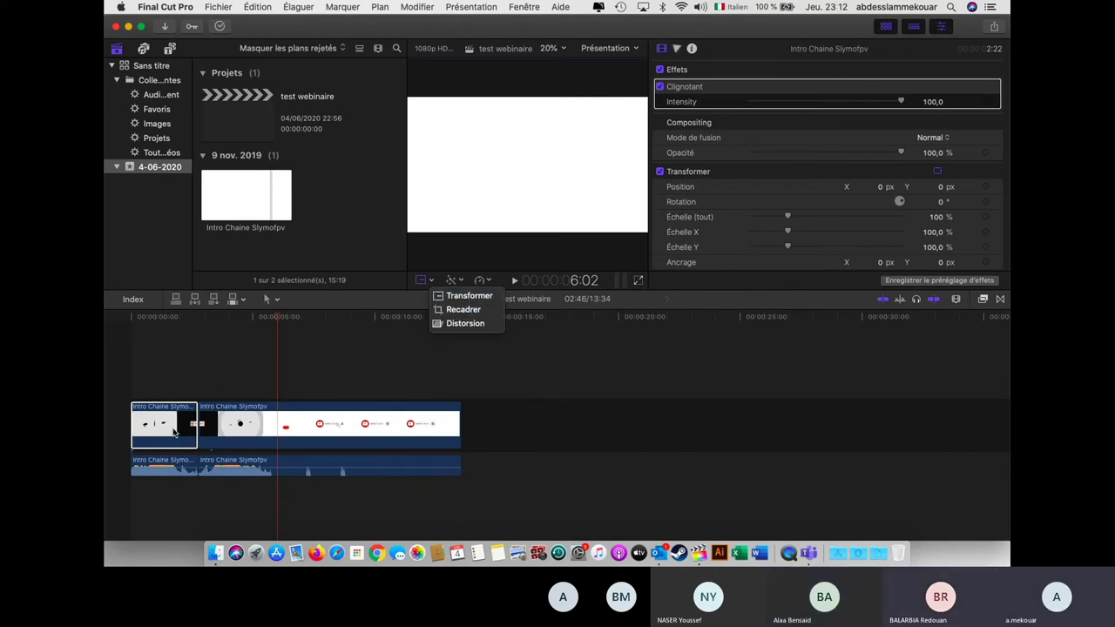
{"action": "left_click", "coordinate": [169, 389]}
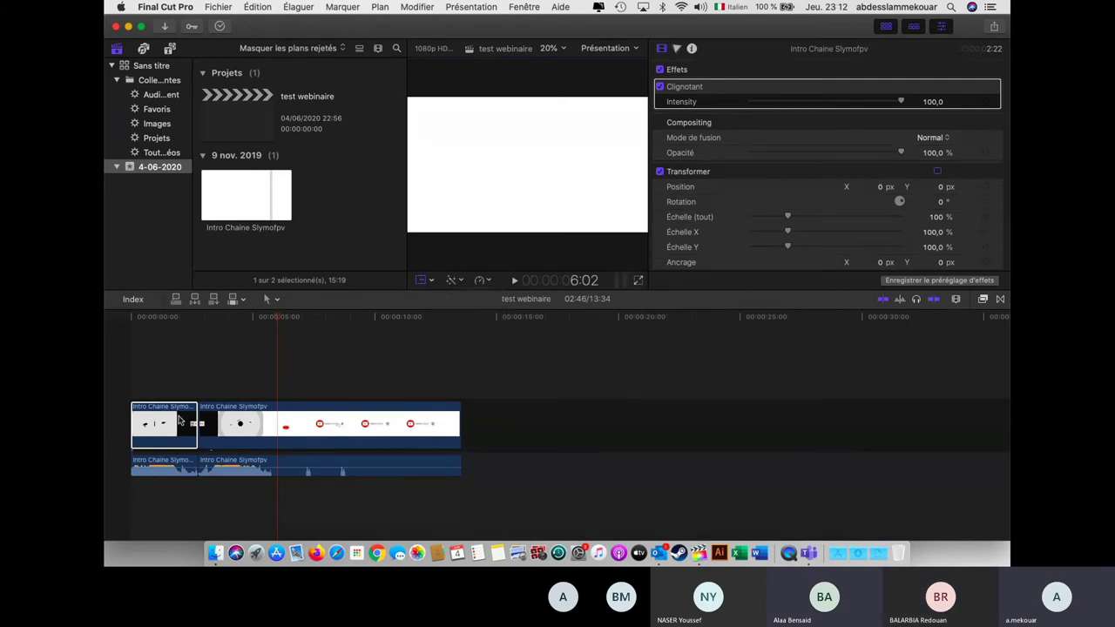
{"action": "mouse_move", "coordinate": [179, 421]}
{"action": "left_mouse_down"}
{"action": "mouse_move", "coordinate": [258, 347]}
{"action": "mouse_move", "coordinate": [234, 346]}
{"action": "mouse_move", "coordinate": [177, 428]}
{"action": "left_mouse_up"}
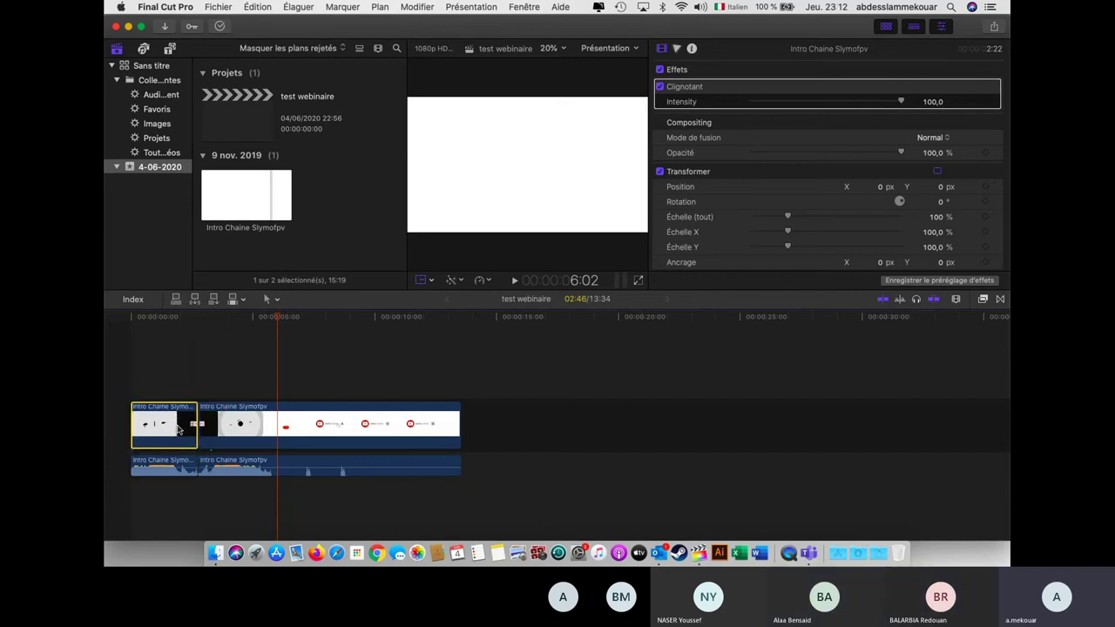
Paste a copy of the short first clip into the main storyline at 6:02.
{"action": "right_click", "coordinate": [177, 429]}
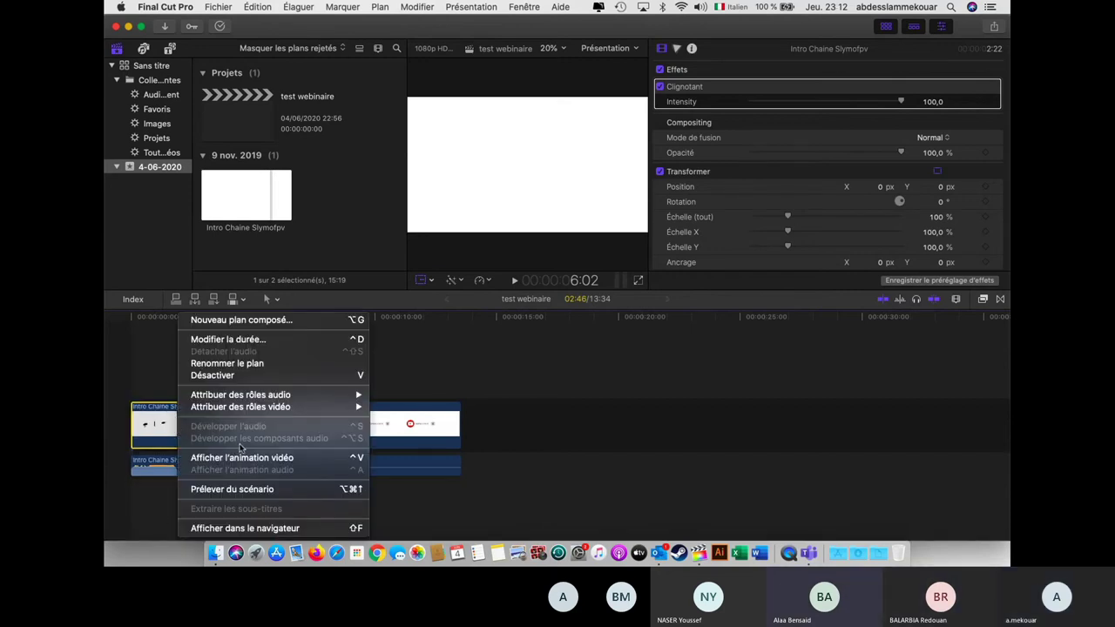
{"action": "left_click", "coordinate": [161, 372]}
{"action": "left_click", "coordinate": [165, 469]}
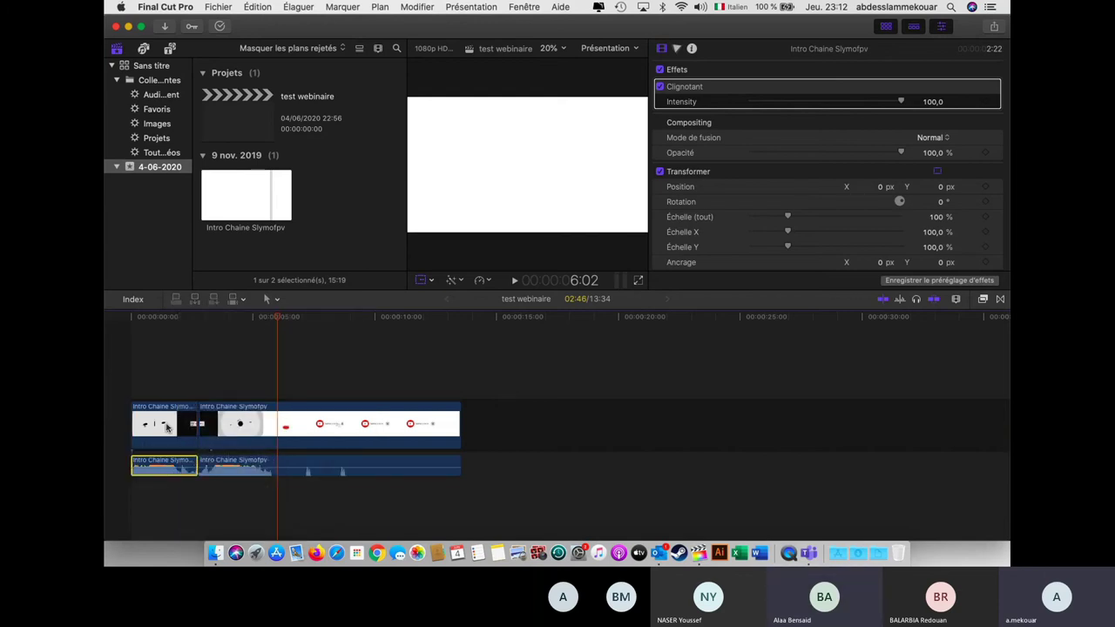
{"action": "key", "text": "super+v"}
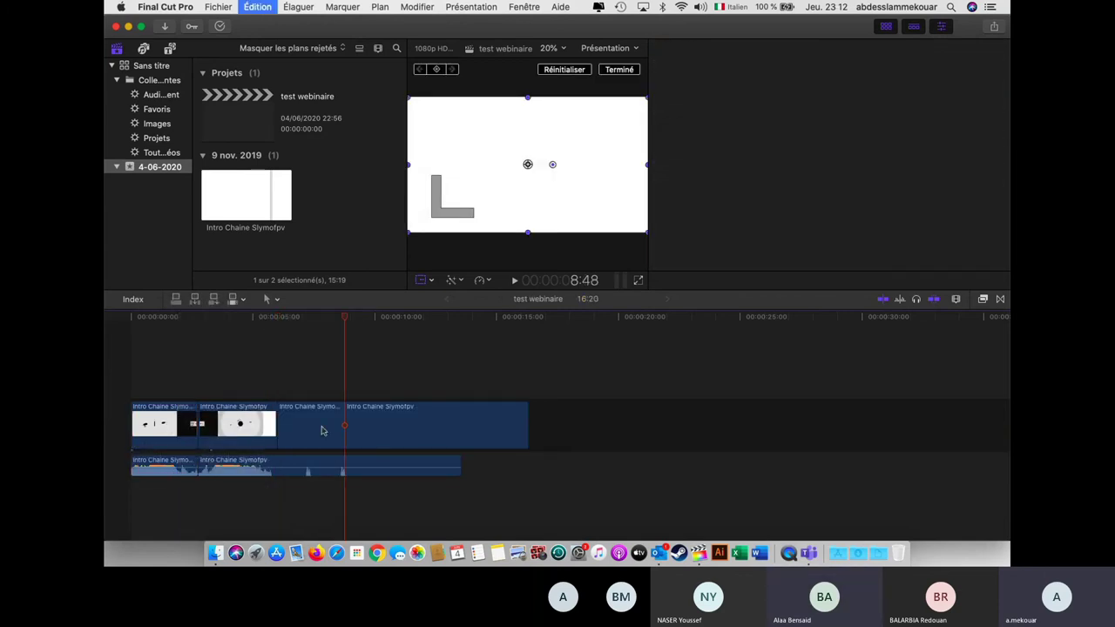
Connect the original first clip above its pasted copy and delete its detached audio.
{"action": "left_click_drag", "start_coordinate": [239, 427], "coordinate": [243, 437]}
{"action": "left_click_drag", "start_coordinate": [159, 419], "coordinate": [600, 420]}
{"action": "left_click", "coordinate": [509, 469]}
{"action": "left_click_drag", "start_coordinate": [506, 429], "coordinate": [261, 362]}
Try deleting the pasted copy beneath the connected clip, and undo the deletion.
{"action": "left_click", "coordinate": [259, 442]}
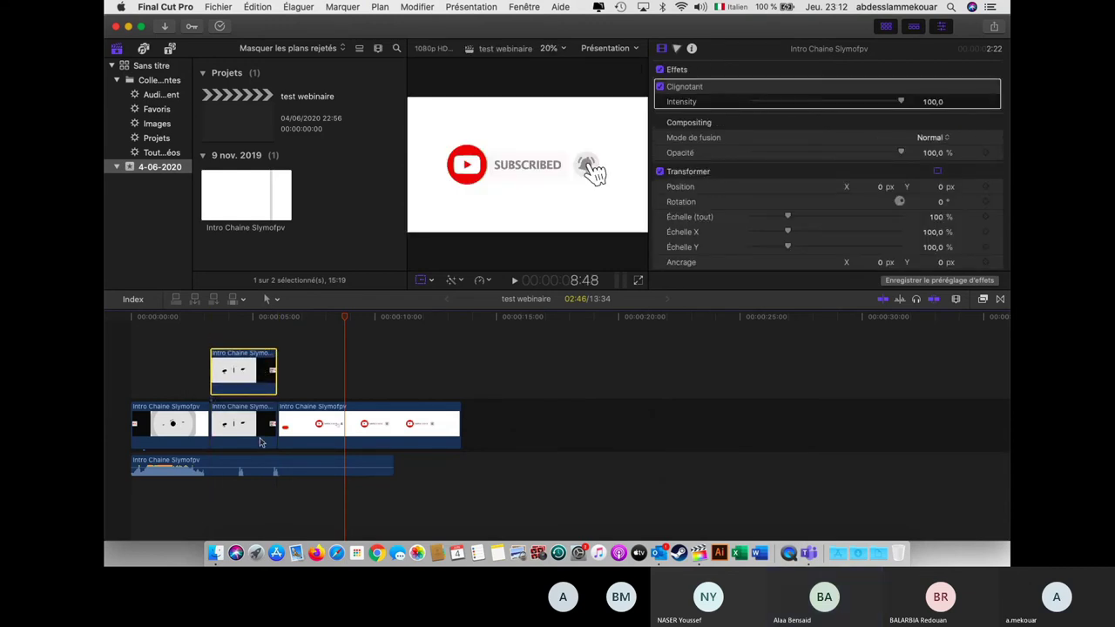
{"action": "key", "text": "Delete"}
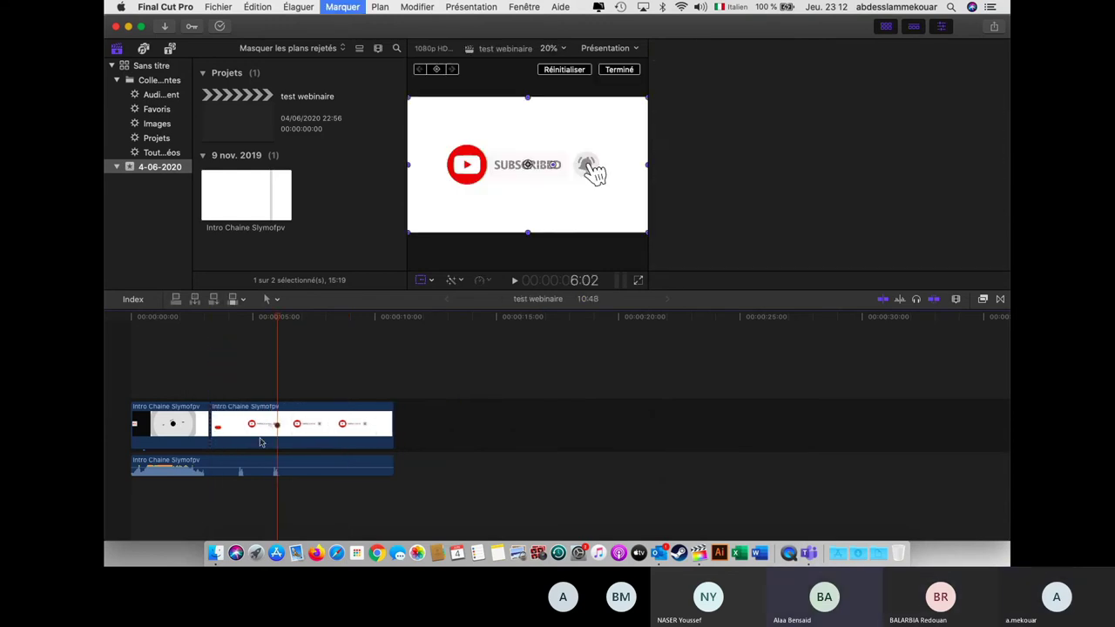
{"action": "key", "text": "super+z"}
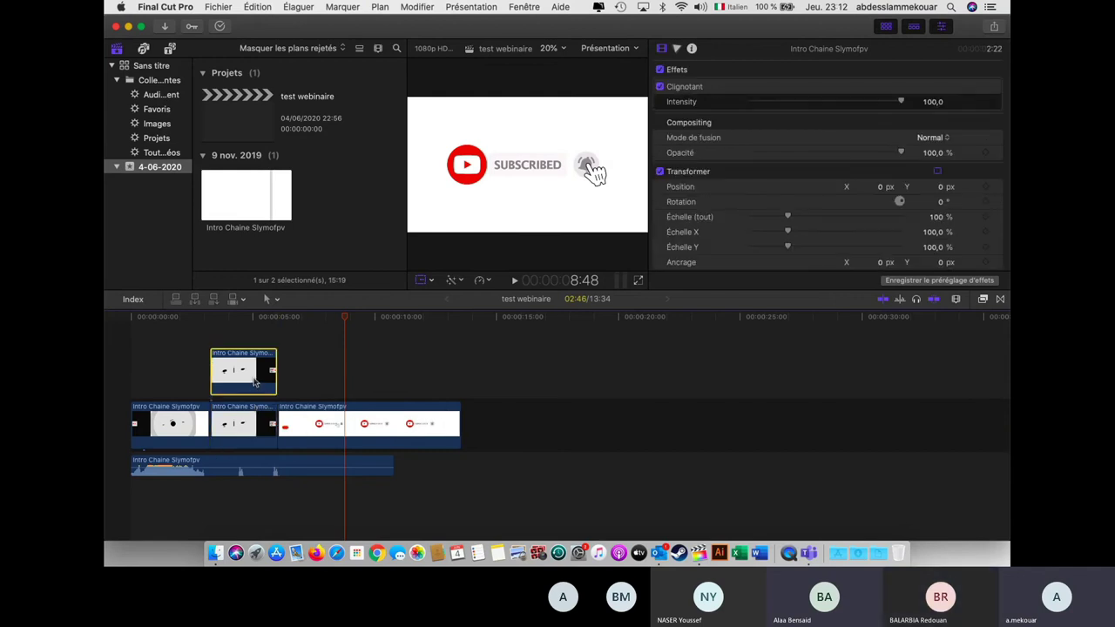
Delete the pasted copy from the main storyline, keeping the matching connected clip above the start of the last storyline clip.
{"action": "left_click_drag", "start_coordinate": [252, 372], "coordinate": [453, 372]}
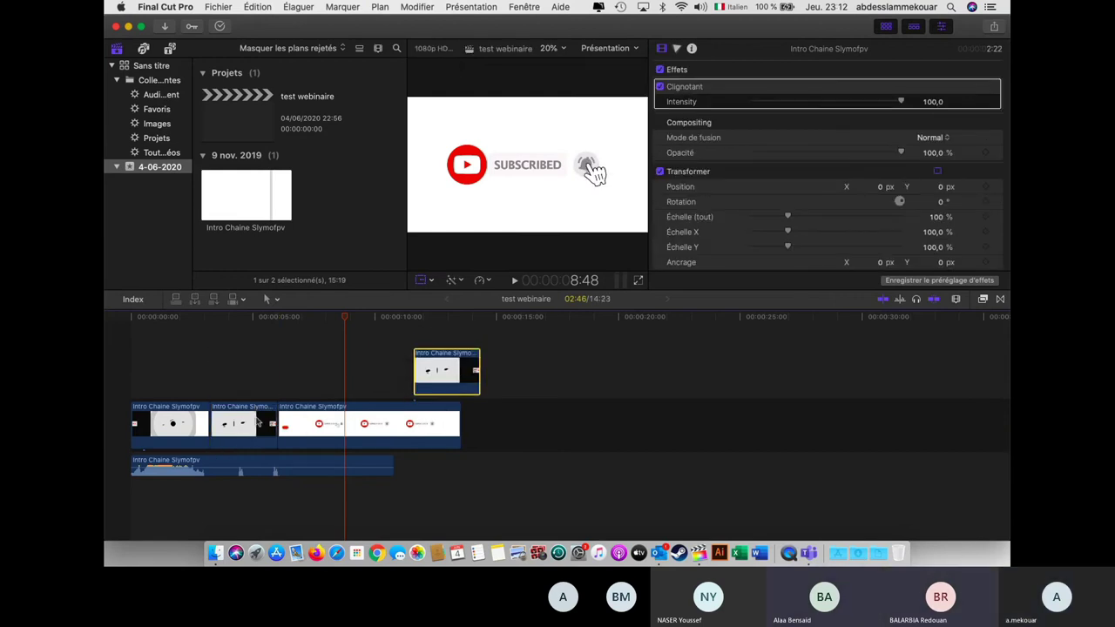
{"action": "left_click", "coordinate": [258, 422]}
{"action": "key", "text": "Delete"}
{"action": "left_click_drag", "start_coordinate": [357, 373], "coordinate": [259, 383]}
{"action": "left_click_drag", "start_coordinate": [259, 383], "coordinate": [260, 376]}
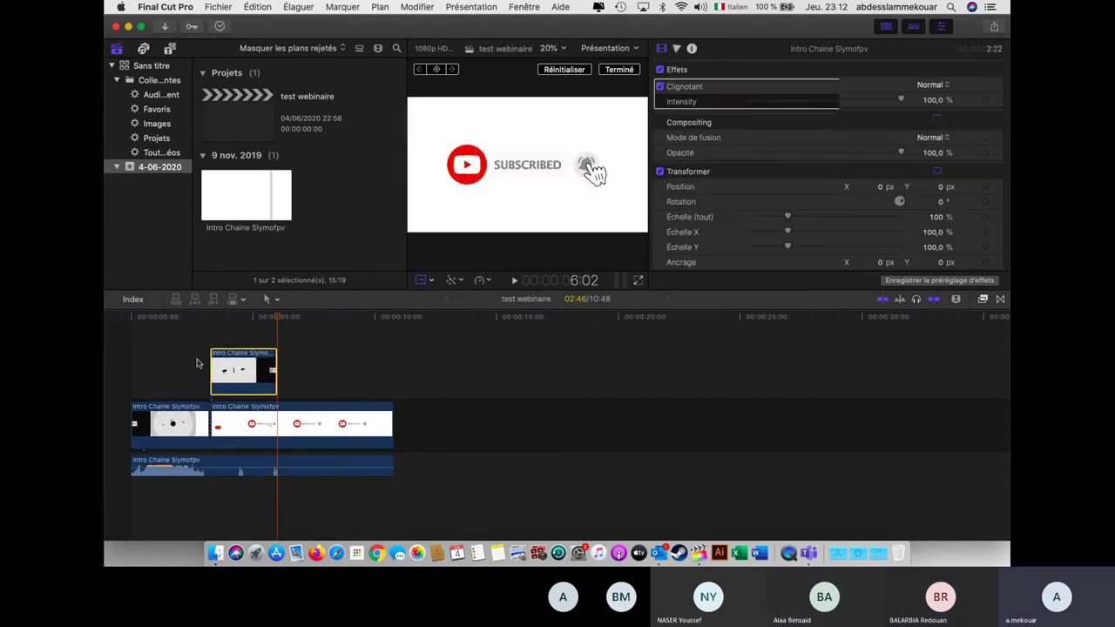
Try scaling the first storyline clip to 50,67 % with the Transform tool, and undo the scaling.
{"action": "left_click", "coordinate": [432, 281]}
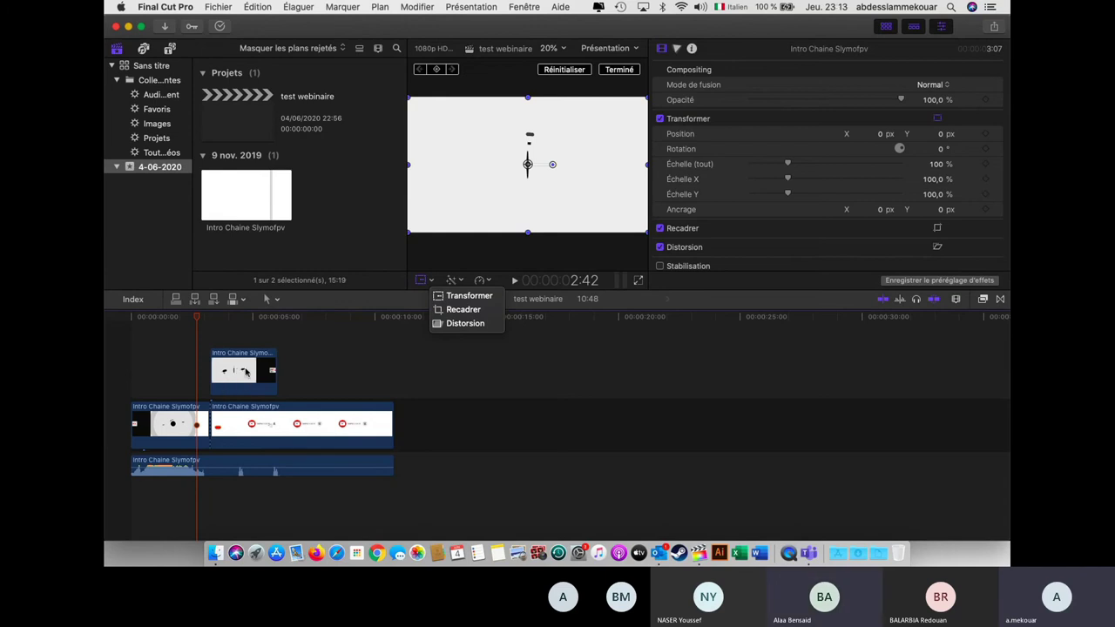
{"action": "left_click", "coordinate": [220, 386]}
{"action": "left_click", "coordinate": [245, 375]}
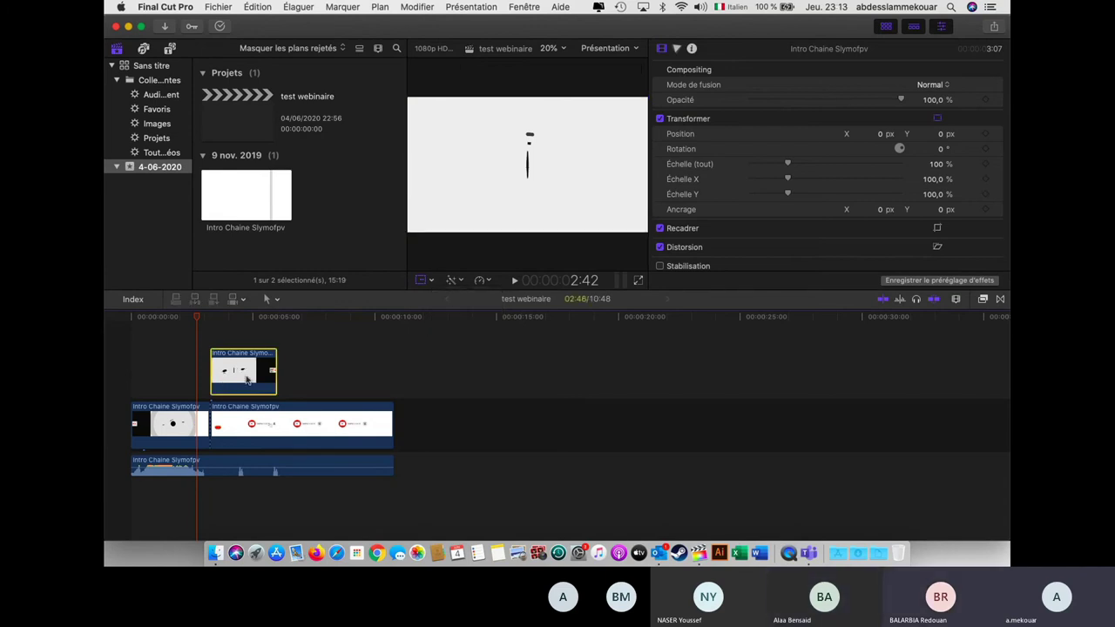
{"action": "left_click", "coordinate": [265, 431]}
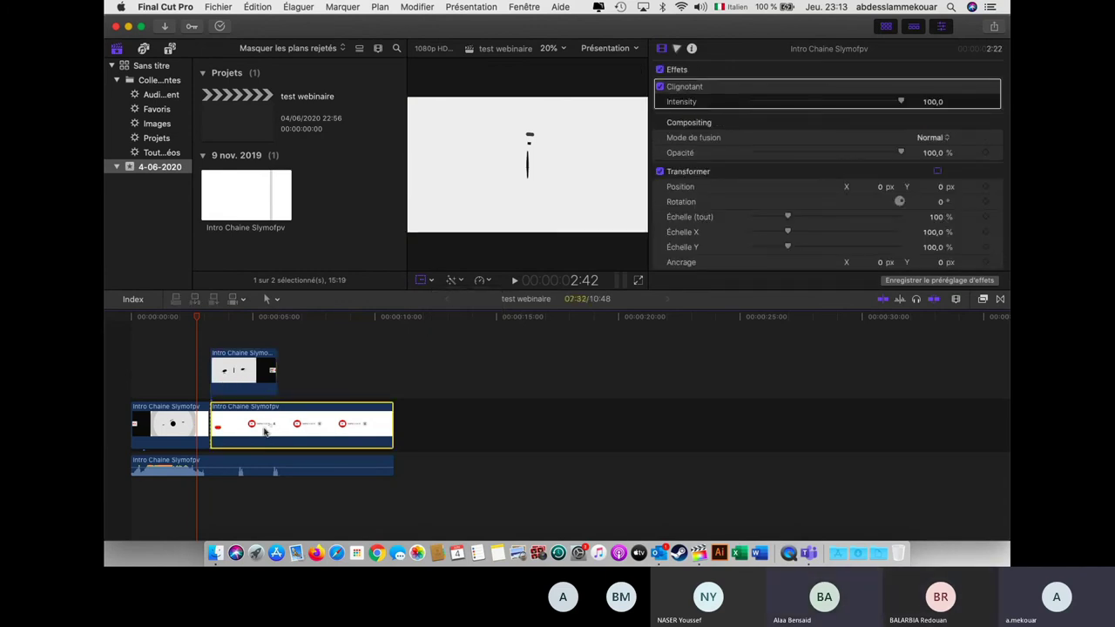
{"action": "left_click", "coordinate": [244, 373]}
{"action": "key", "text": "super+alt+v"}
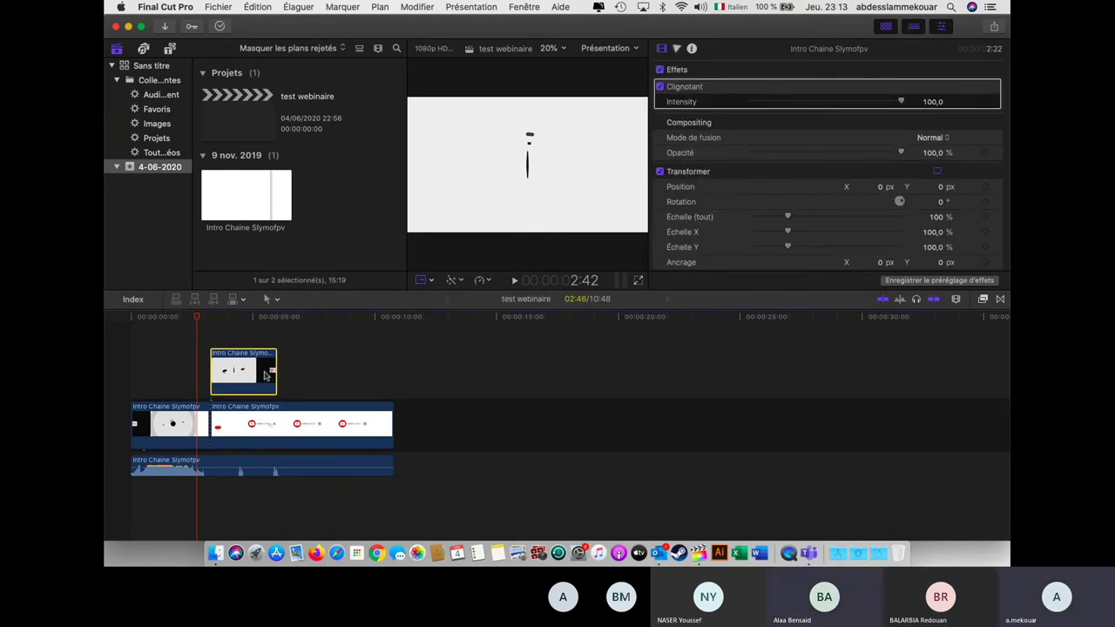
{"action": "left_click", "coordinate": [561, 180]}
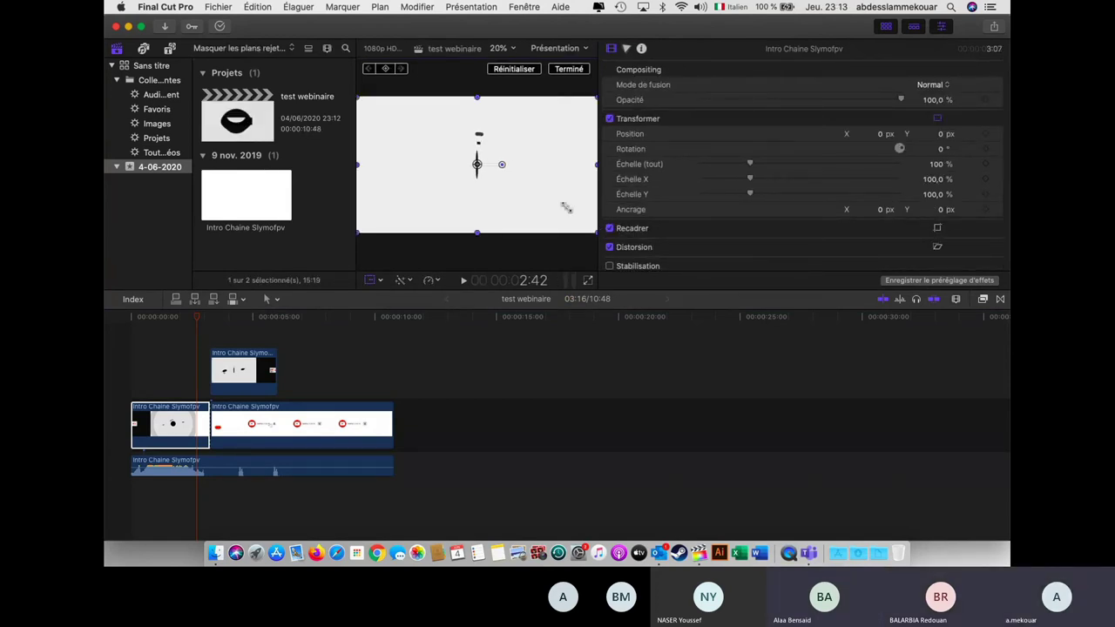
{"action": "left_click_drag", "start_coordinate": [599, 236], "coordinate": [539, 188]}
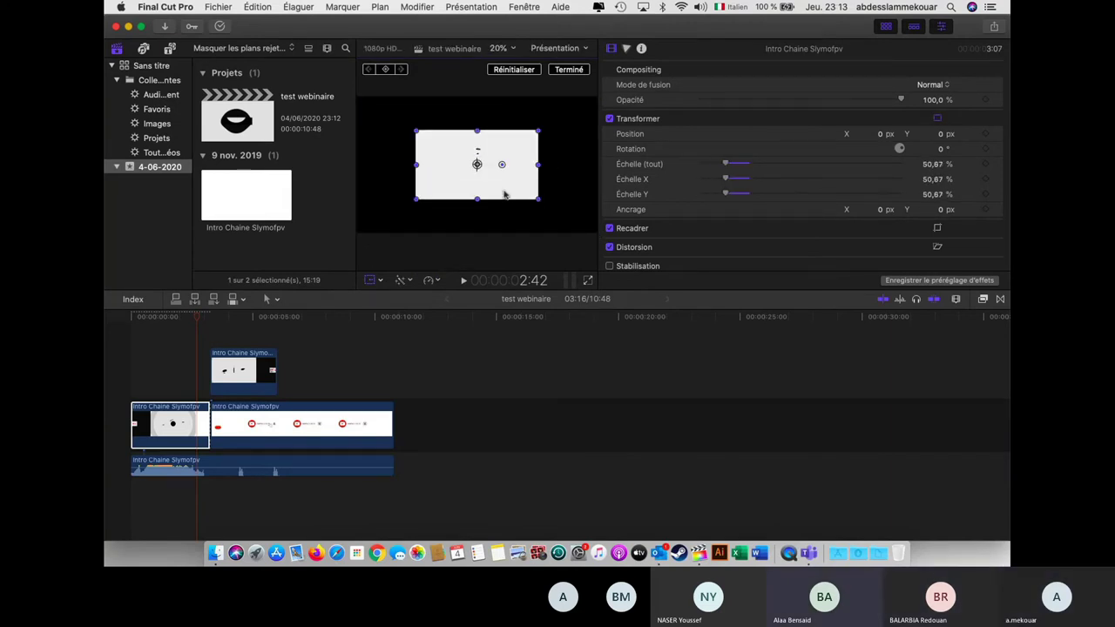
{"action": "key", "text": "super+z"}
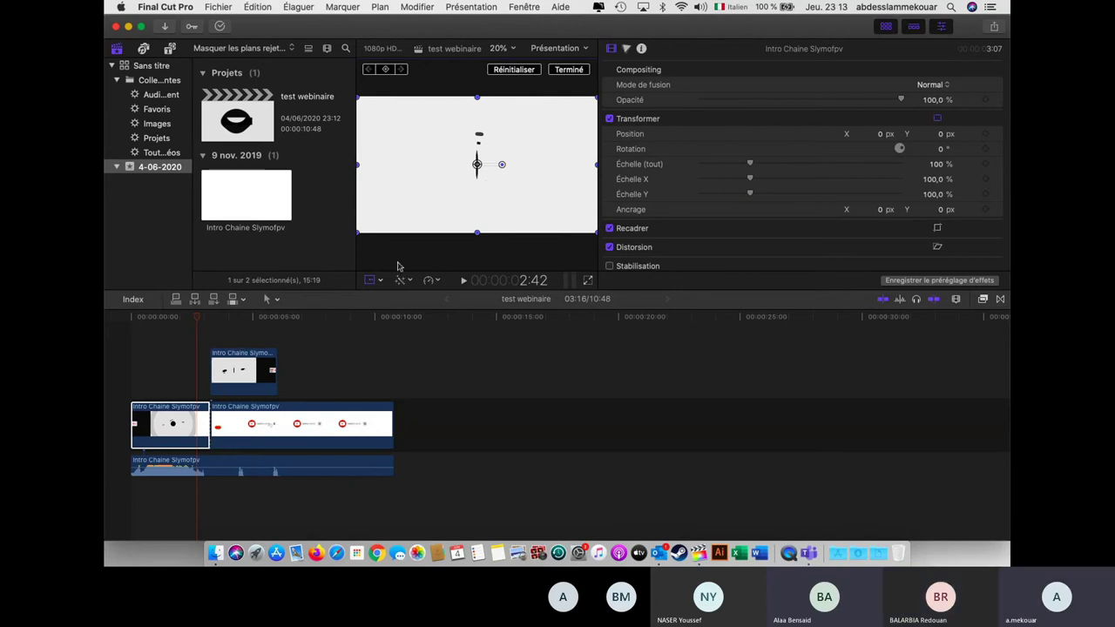
Scale the first storyline clip down to about 24,57 % with the Transform tool.
{"action": "left_click", "coordinate": [381, 281]}
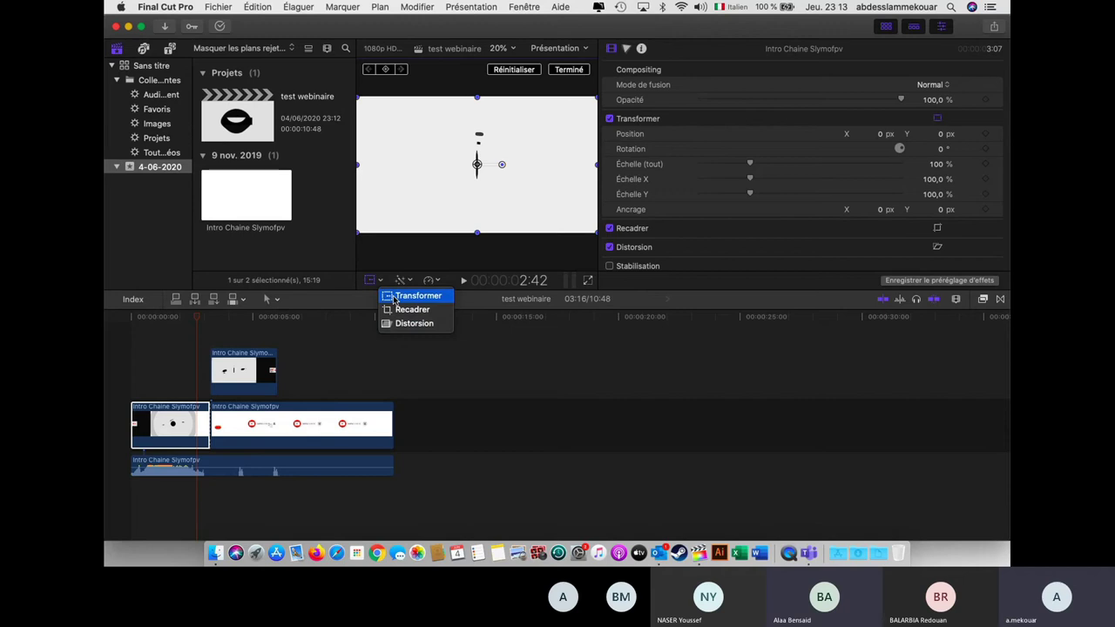
{"action": "left_click", "coordinate": [376, 282]}
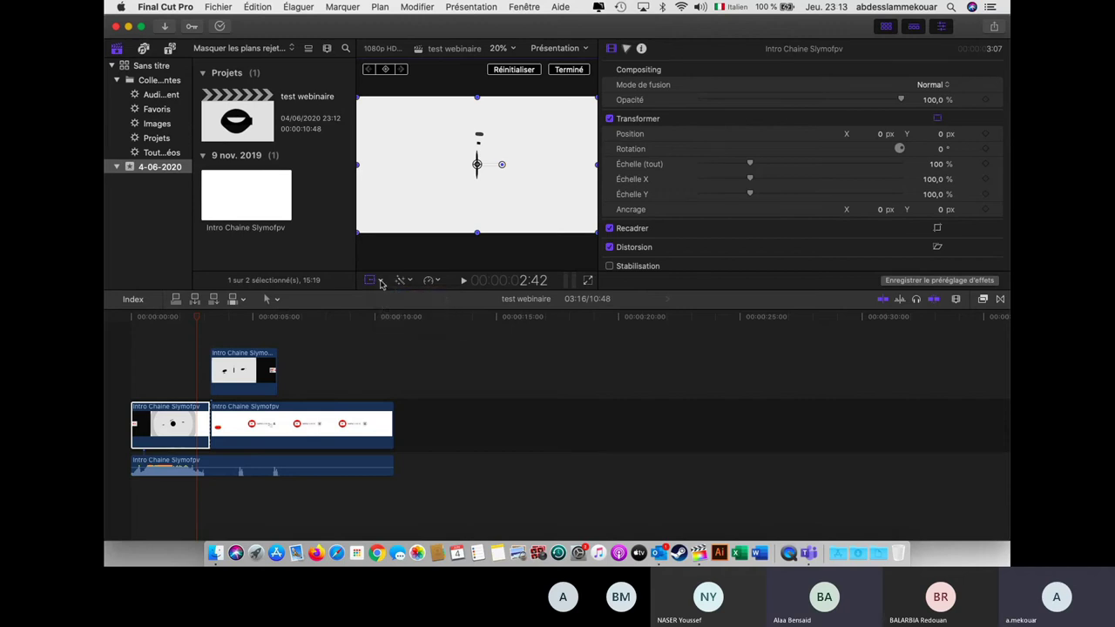
{"action": "left_click", "coordinate": [381, 282]}
{"action": "left_click", "coordinate": [396, 297]}
{"action": "left_click", "coordinate": [241, 388]}
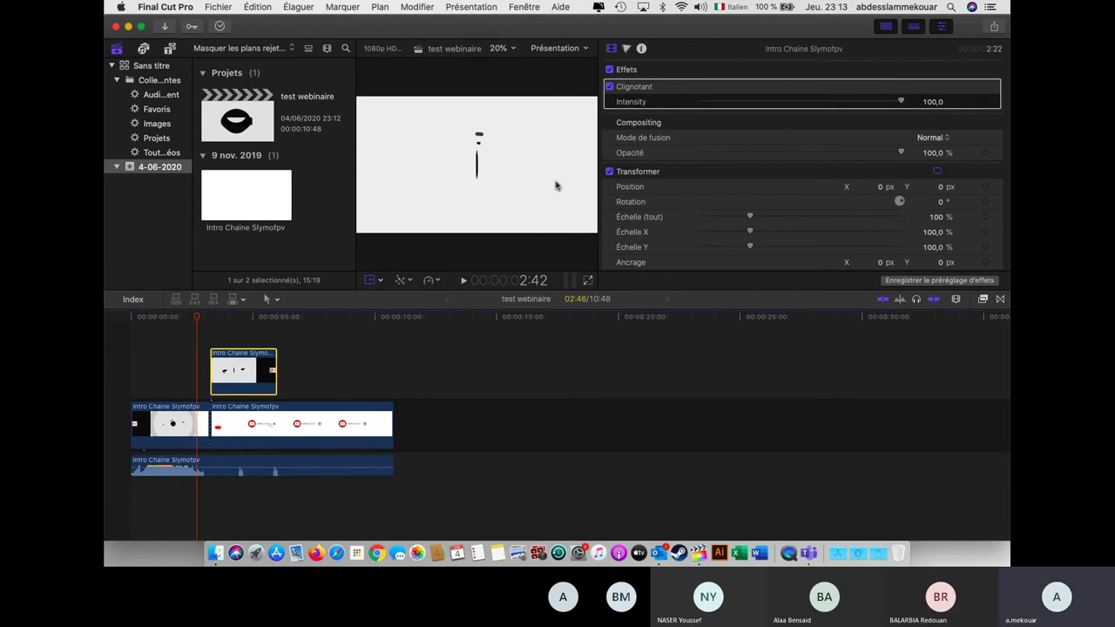
{"action": "left_click", "coordinate": [190, 425]}
{"action": "left_click", "coordinate": [253, 370]}
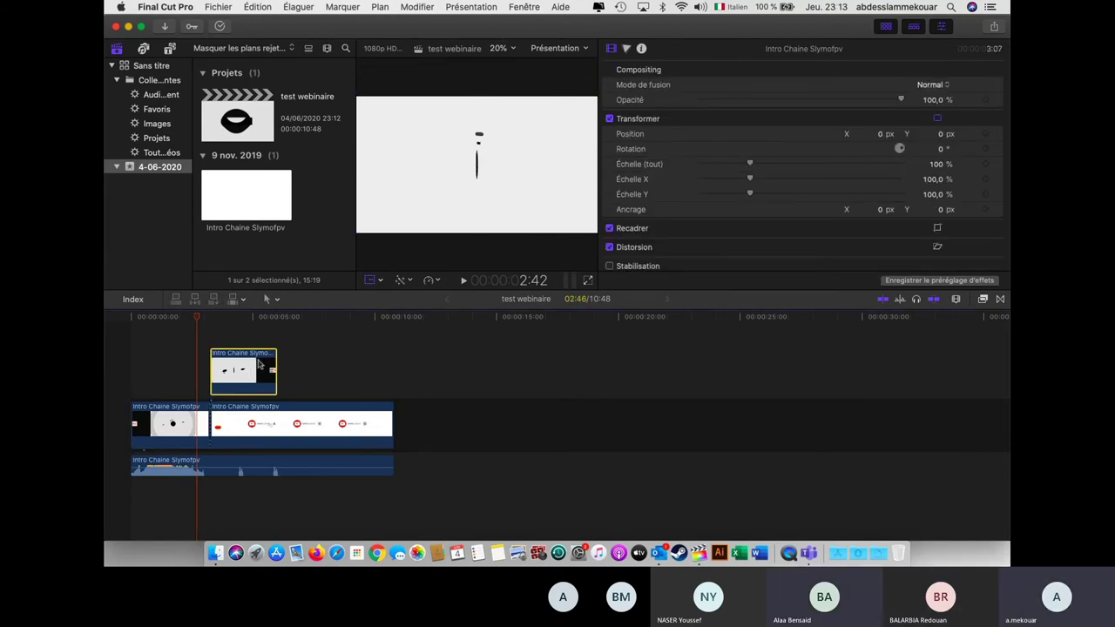
{"action": "left_click", "coordinate": [380, 281]}
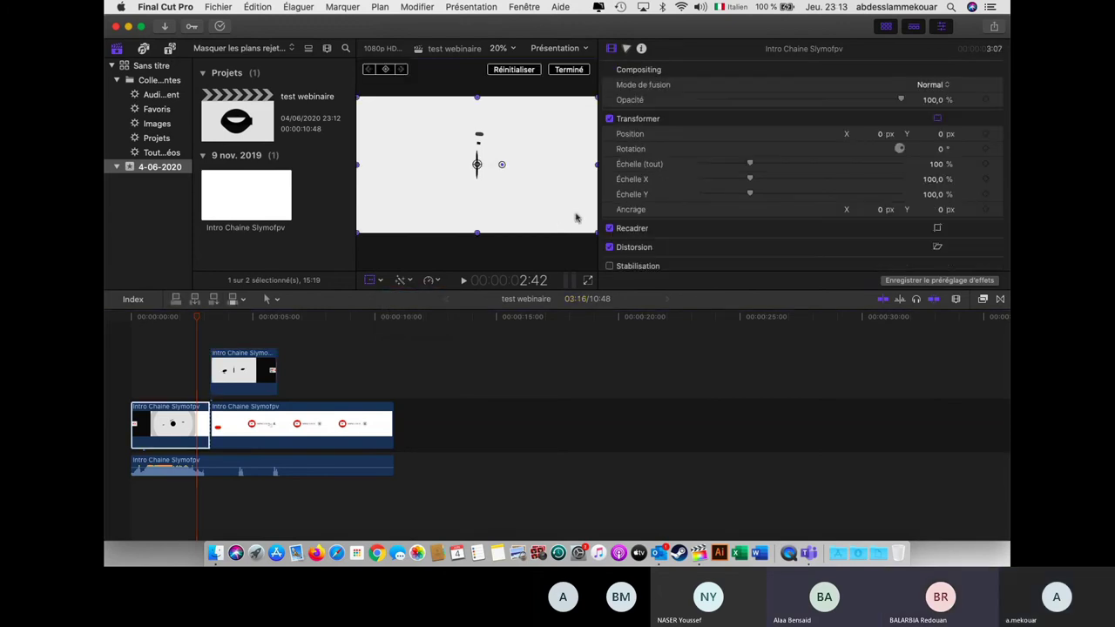
{"action": "left_click", "coordinate": [231, 380]}
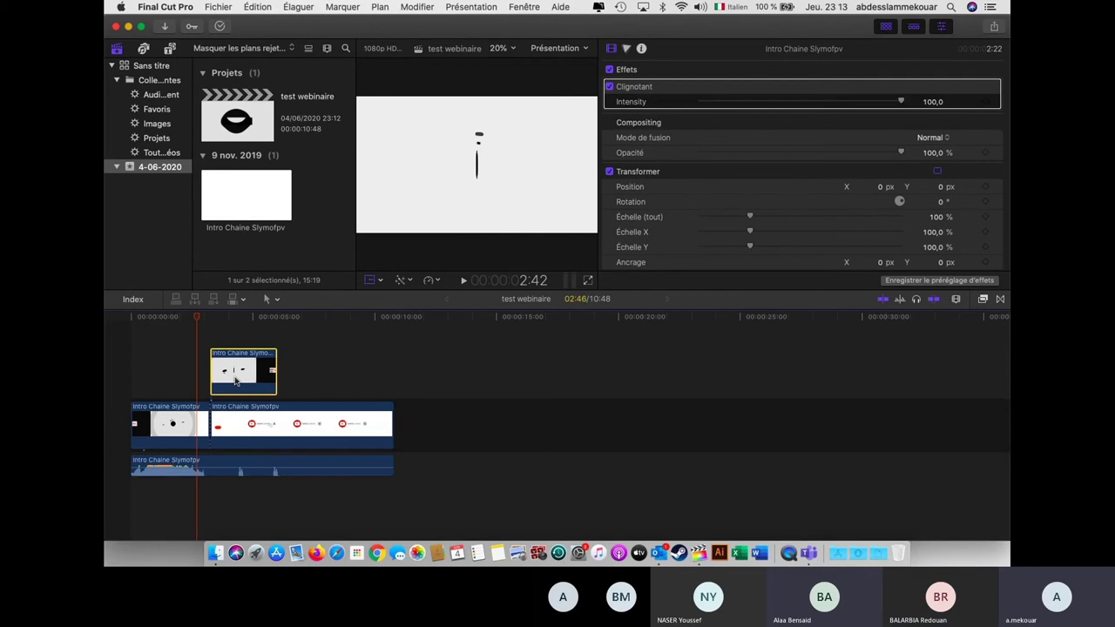
{"action": "key", "text": "shift+t"}
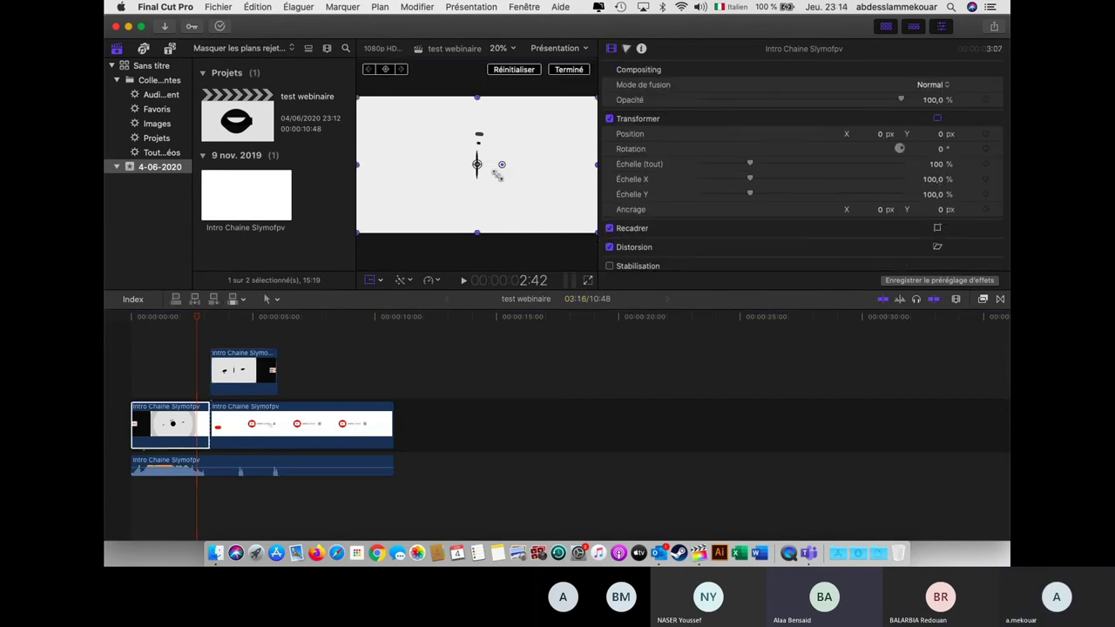
{"action": "left_click_drag", "start_coordinate": [596, 233], "coordinate": [506, 178]}
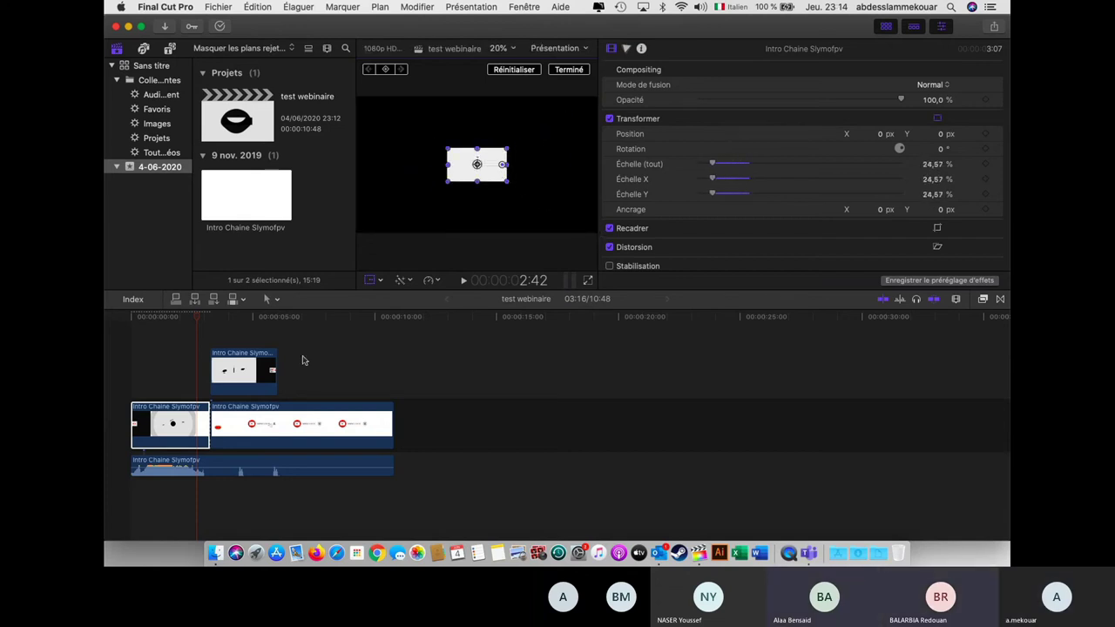
Move the connected clip to the start of the timeline and scale its image to about 64 %.
{"action": "mouse_move", "coordinate": [170, 440]}
{"action": "left_mouse_down"}
{"action": "mouse_move", "coordinate": [173, 392]}
{"action": "mouse_move", "coordinate": [172, 427]}
{"action": "left_mouse_up"}
{"action": "left_click_drag", "start_coordinate": [258, 364], "coordinate": [172, 383]}
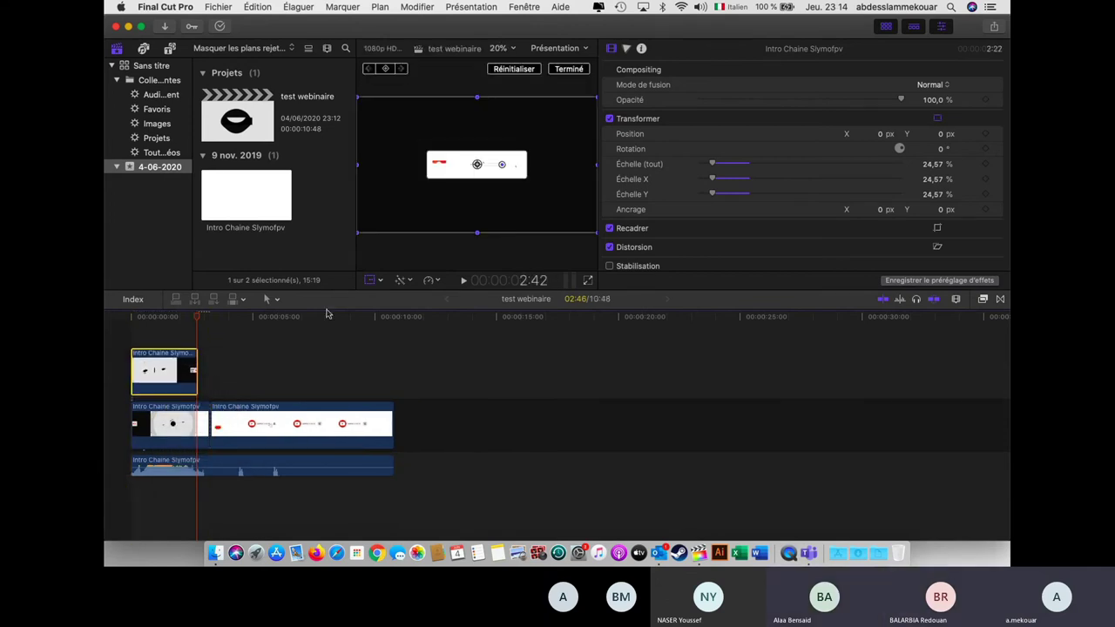
{"action": "left_click", "coordinate": [514, 175]}
{"action": "left_click_drag", "start_coordinate": [600, 238], "coordinate": [510, 173]}
Place the first storyline clip's image at about X -626 px, Y 200 px with a scale of about 24,76 %.
{"action": "left_click", "coordinate": [177, 426]}
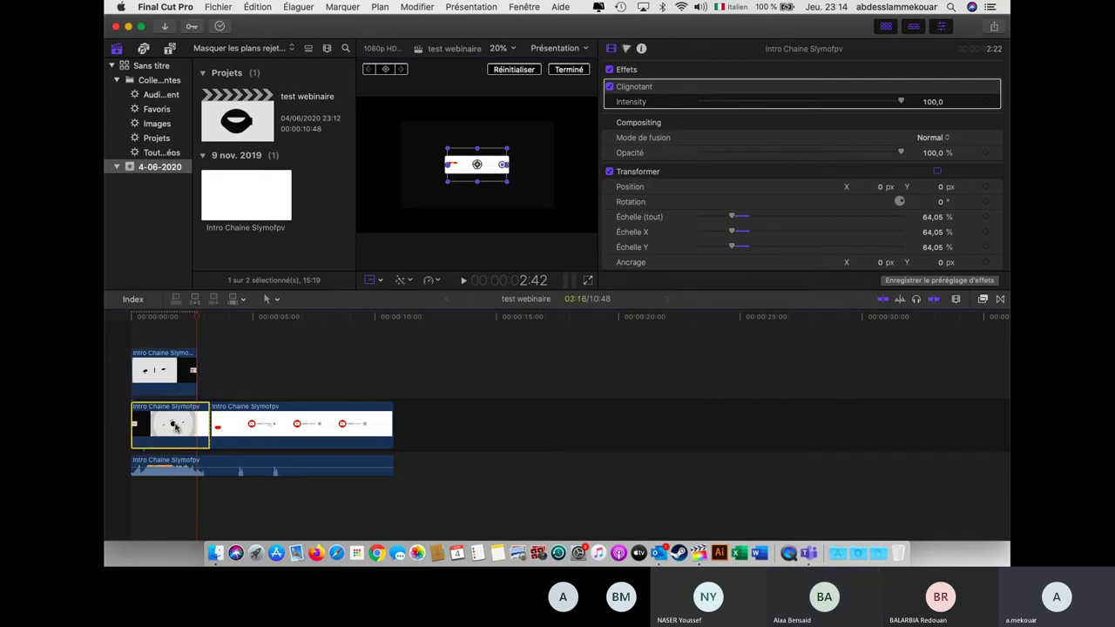
{"action": "left_click_drag", "start_coordinate": [498, 178], "coordinate": [464, 176]}
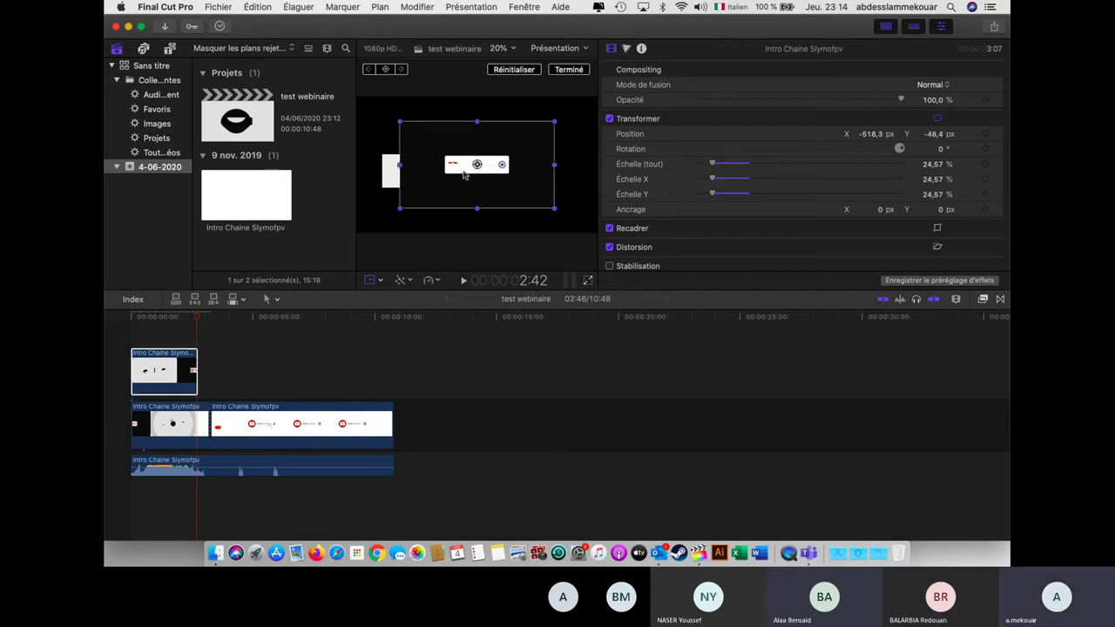
{"action": "left_click", "coordinate": [485, 173]}
{"action": "left_click_drag", "start_coordinate": [574, 204], "coordinate": [597, 224]}
{"action": "left_click_drag", "start_coordinate": [384, 183], "coordinate": [361, 146]}
{"action": "left_click_drag", "start_coordinate": [427, 159], "coordinate": [427, 155]}
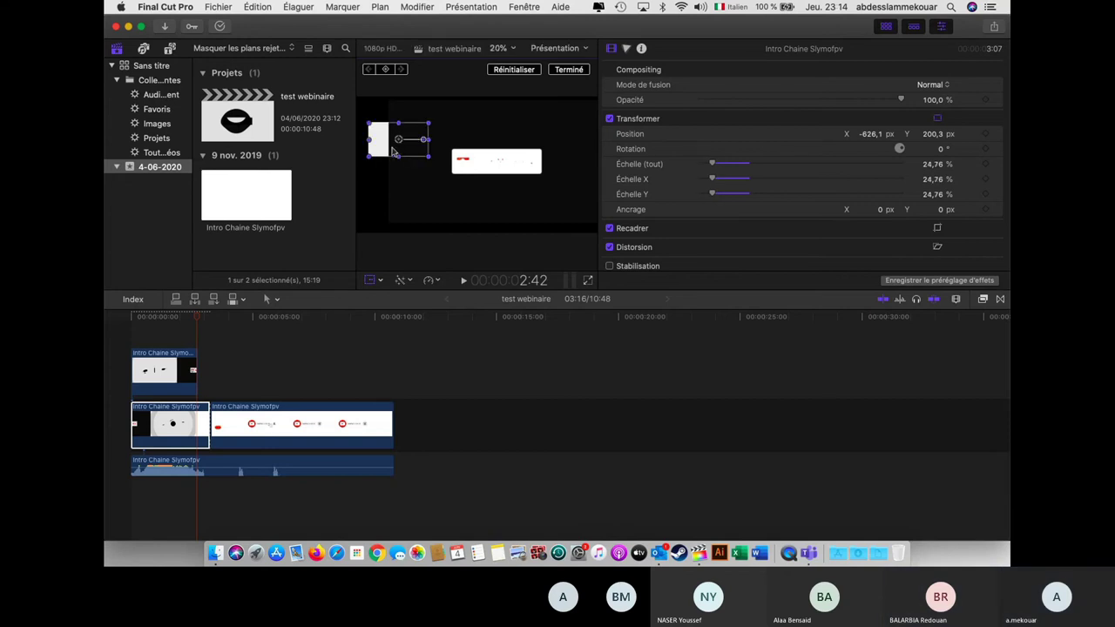
Scale the connected clip's image to about 26,54 % and place it at about X -296 px, Y 50 px.
{"action": "left_click", "coordinate": [540, 205]}
{"action": "left_click_drag", "start_coordinate": [540, 208], "coordinate": [472, 170]}
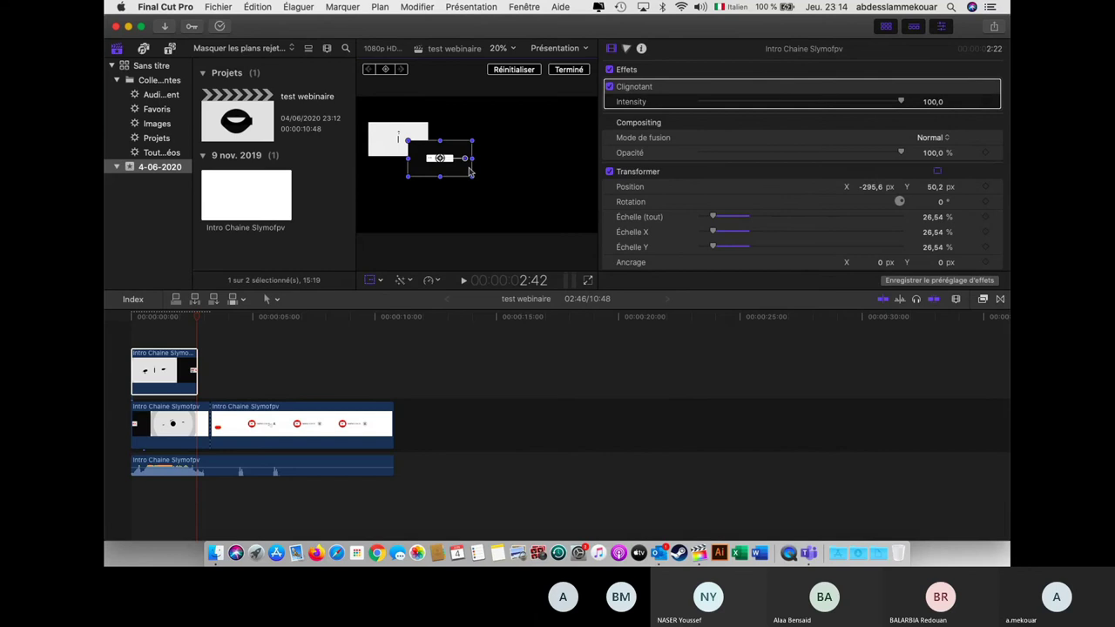
Place the connected clip's image at about X 338 px, Y 174 px and play the project from the start.
{"action": "left_click", "coordinate": [420, 150]}
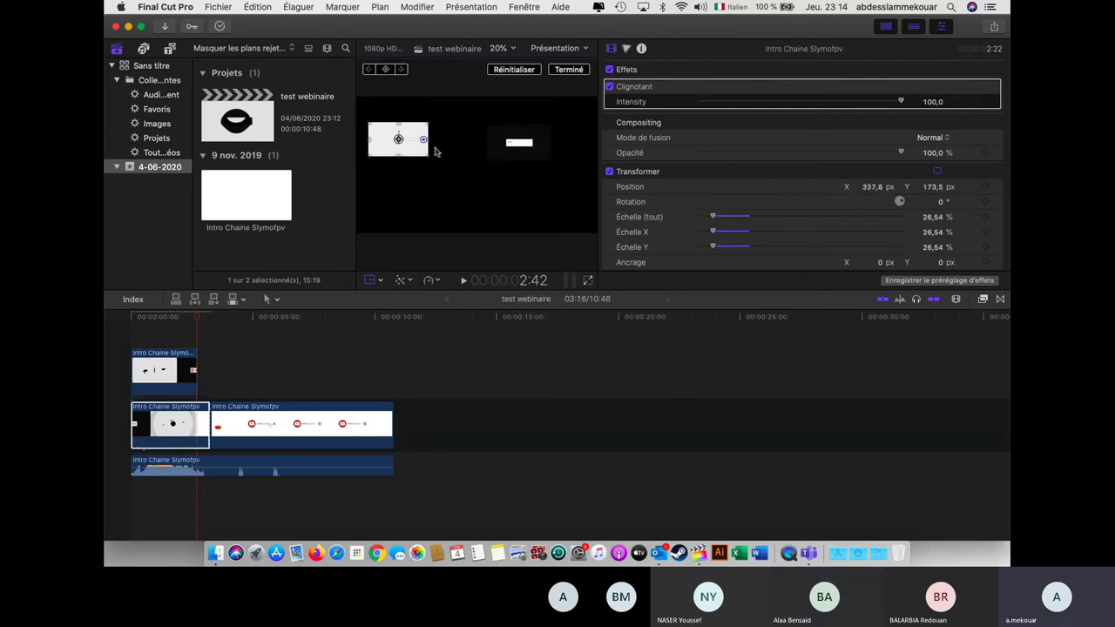
{"action": "left_click", "coordinate": [157, 348]}
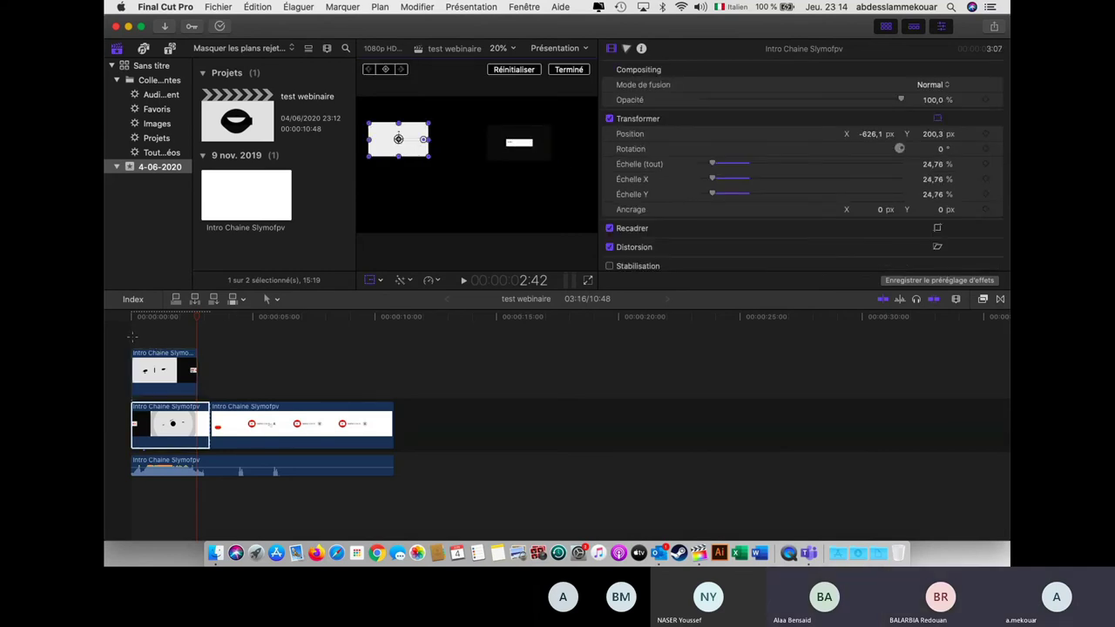
{"action": "left_click", "coordinate": [134, 340]}
{"action": "key", "text": "space"}
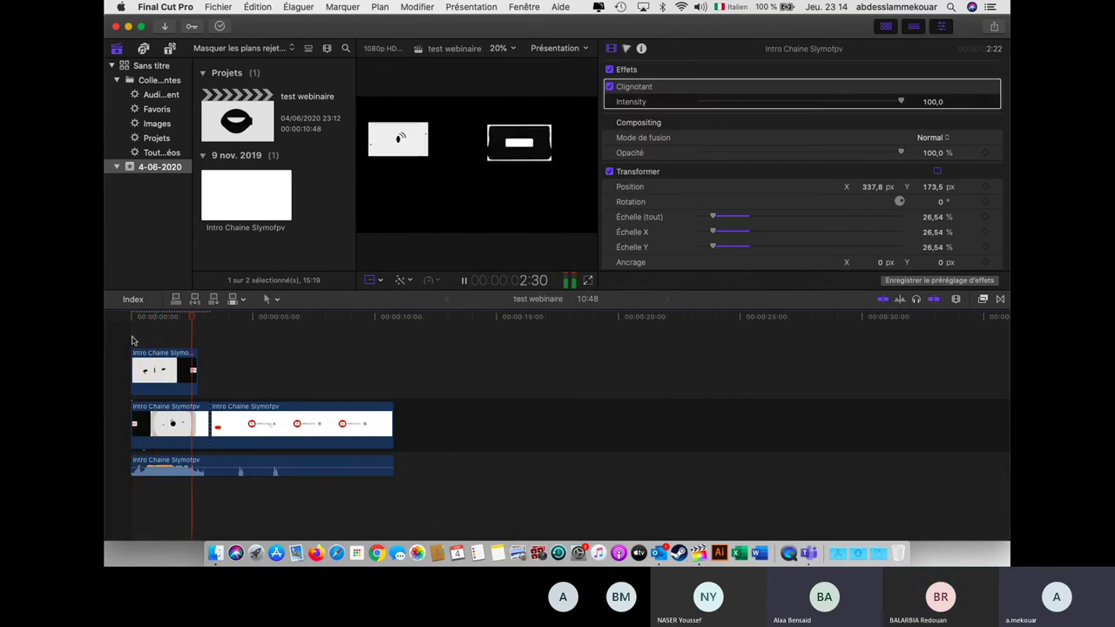
{"action": "key", "text": "space"}
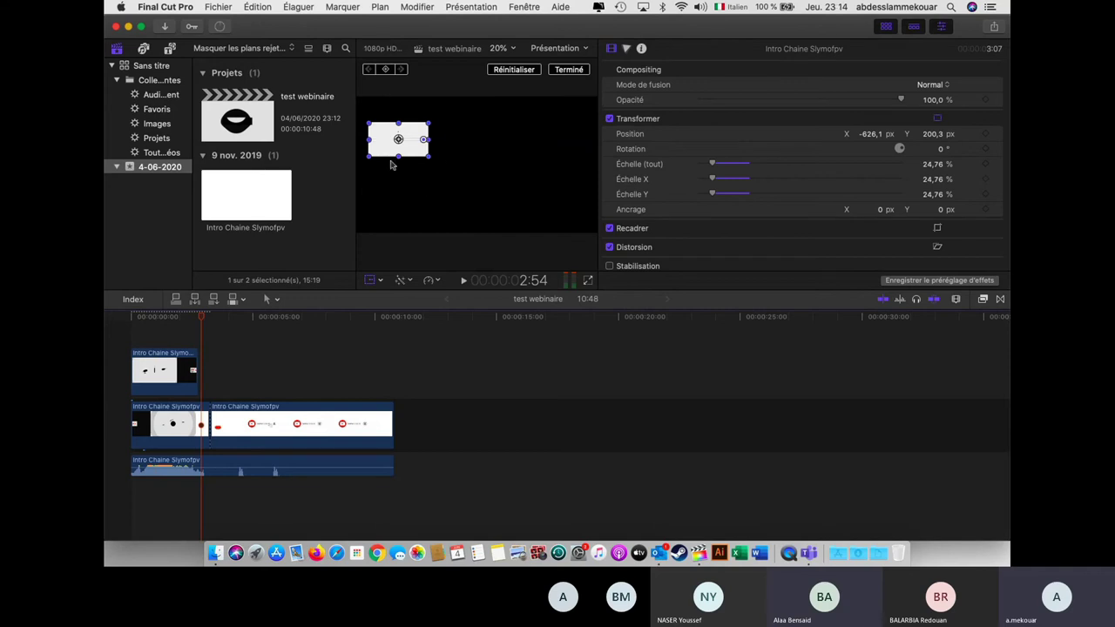
Try to trim the first storyline clip's image with the Crop tool in Trim mode.
{"action": "left_click", "coordinate": [380, 280]}
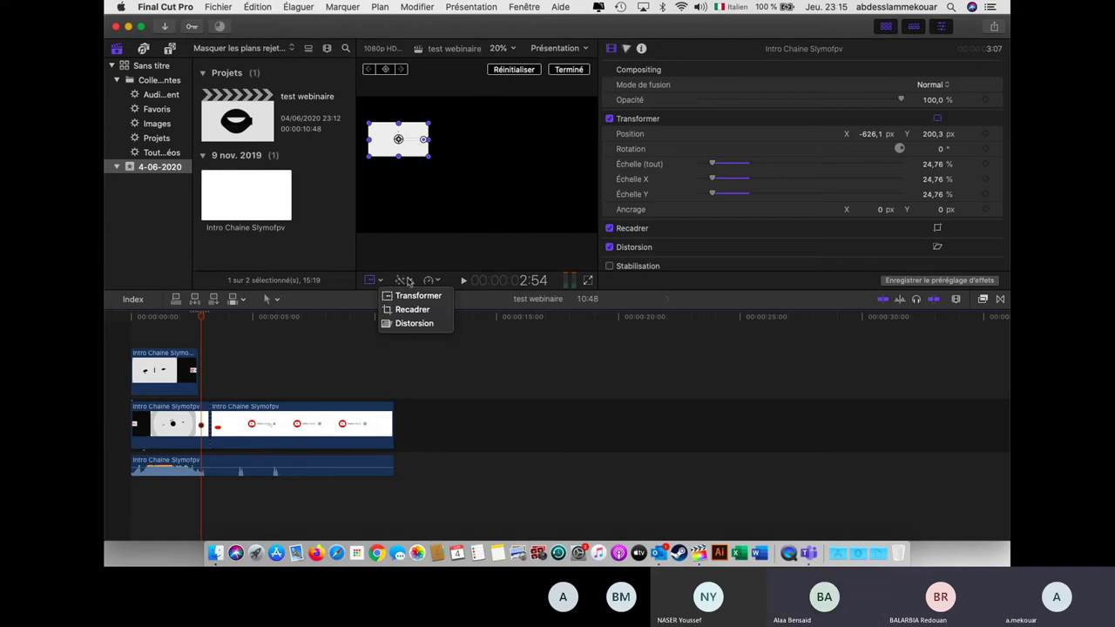
{"action": "left_click", "coordinate": [405, 309]}
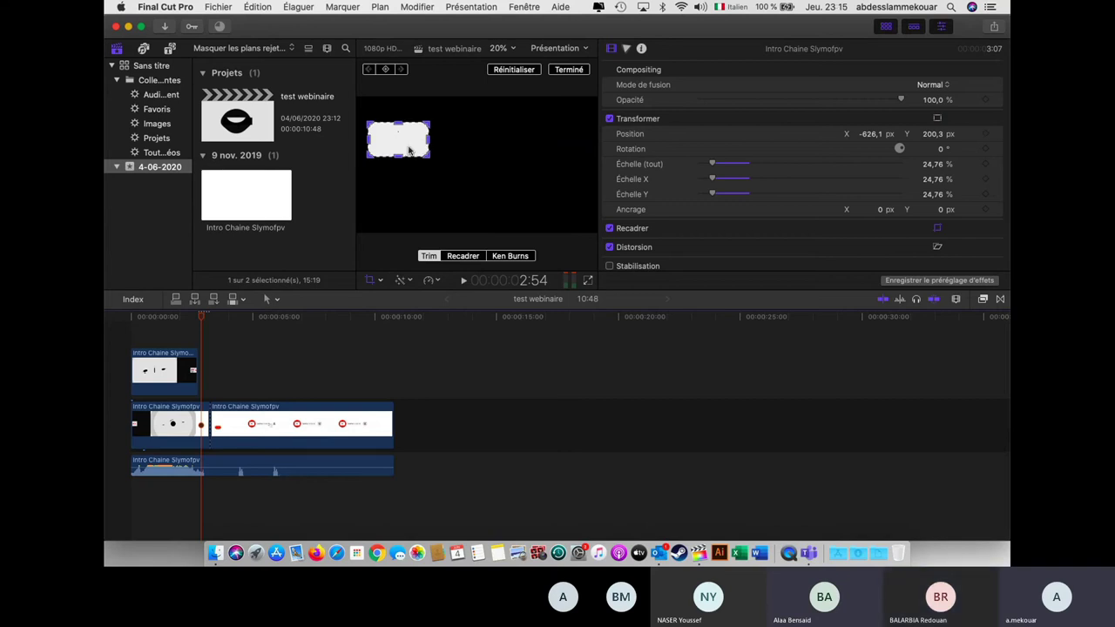
{"action": "left_click_drag", "start_coordinate": [431, 158], "coordinate": [498, 208]}
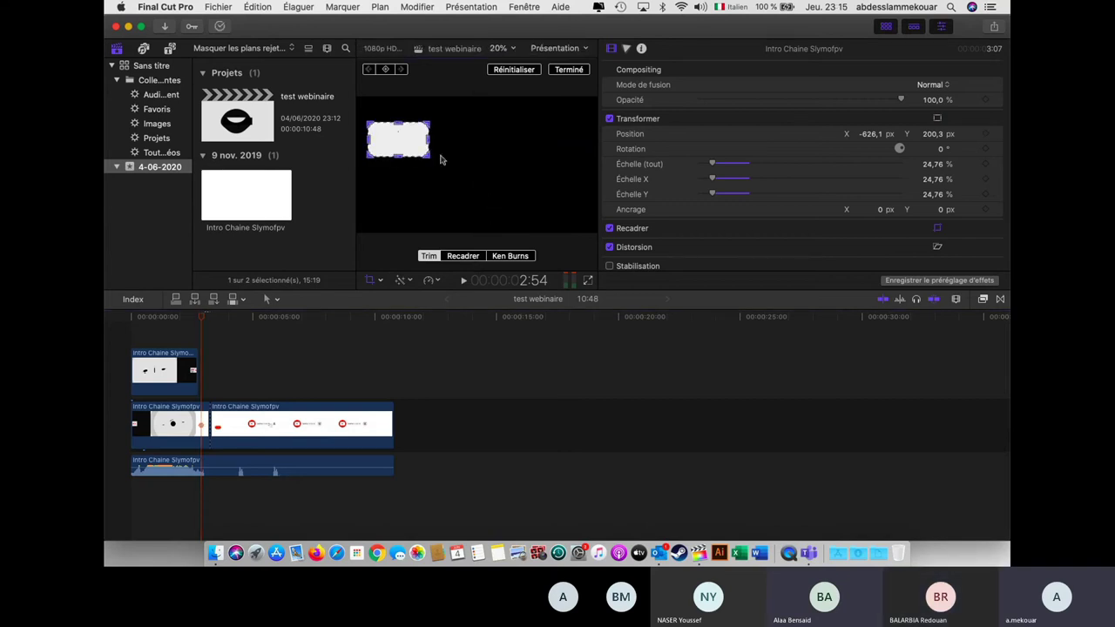
Distort the first storyline clip's image by pulling its two right-hand corners outward, and play the project from the start.
{"action": "left_click", "coordinate": [375, 279]}
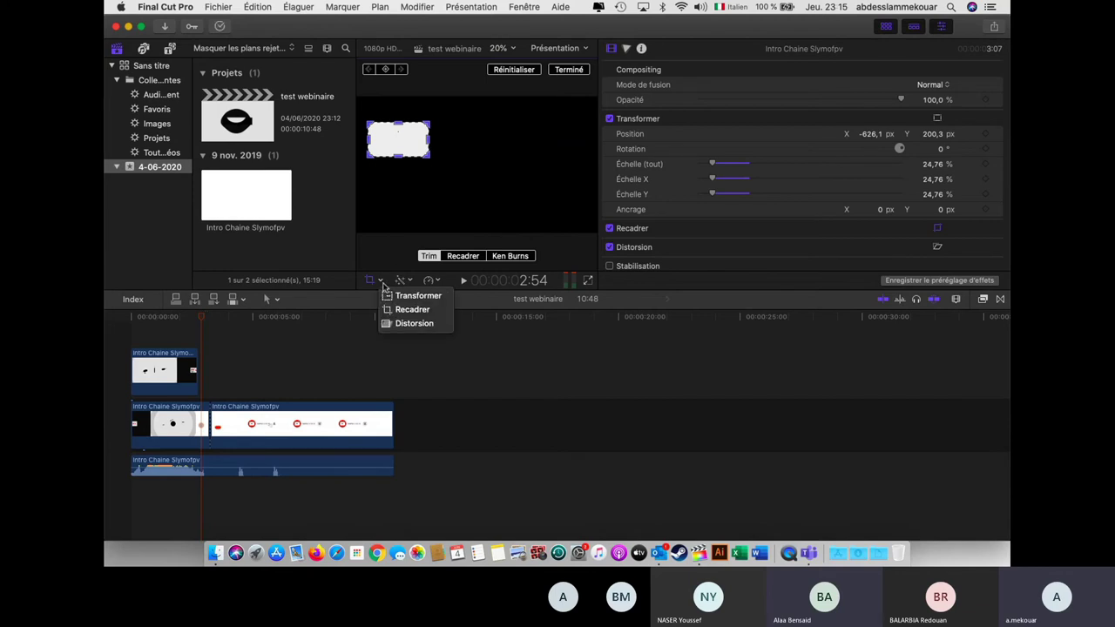
{"action": "left_click", "coordinate": [414, 324]}
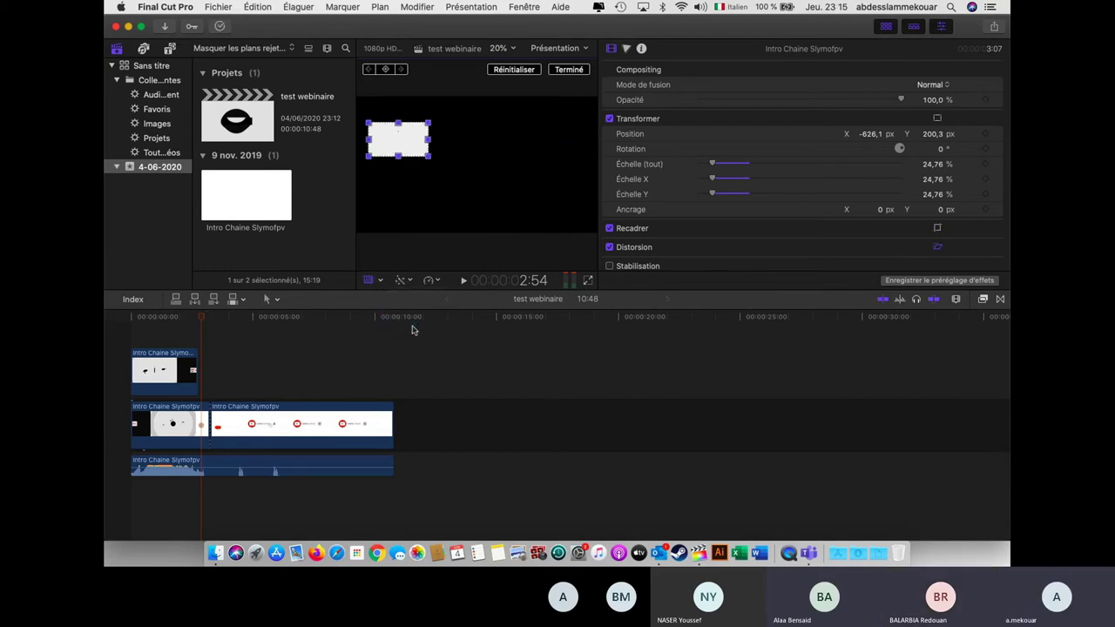
{"action": "left_click_drag", "start_coordinate": [428, 125], "coordinate": [505, 159]}
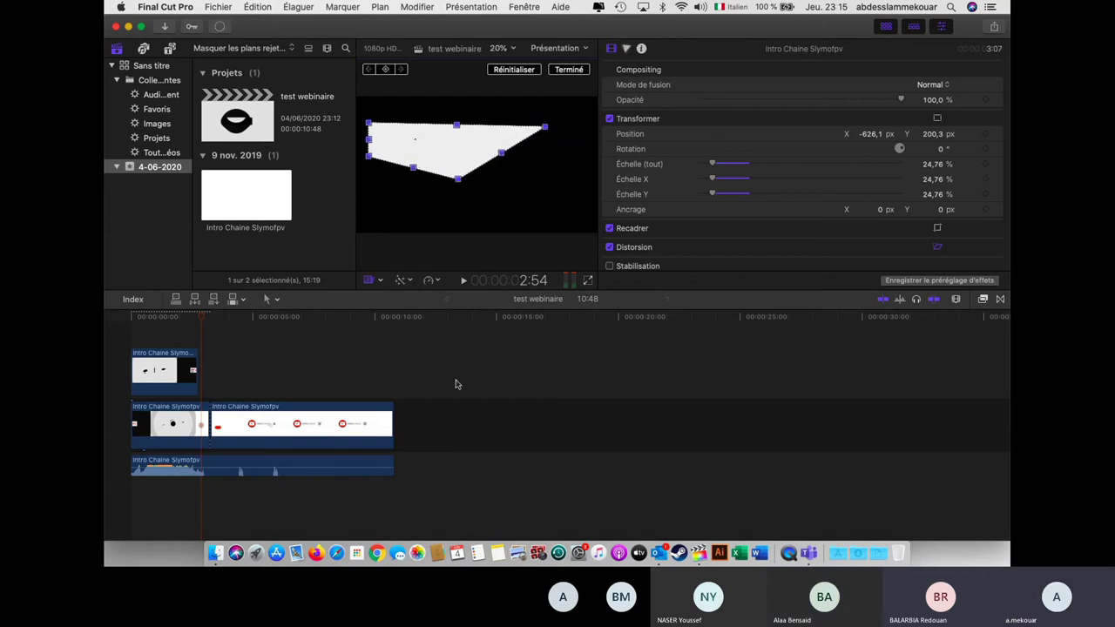
{"action": "key", "text": "Home"}
{"action": "key", "text": "space"}
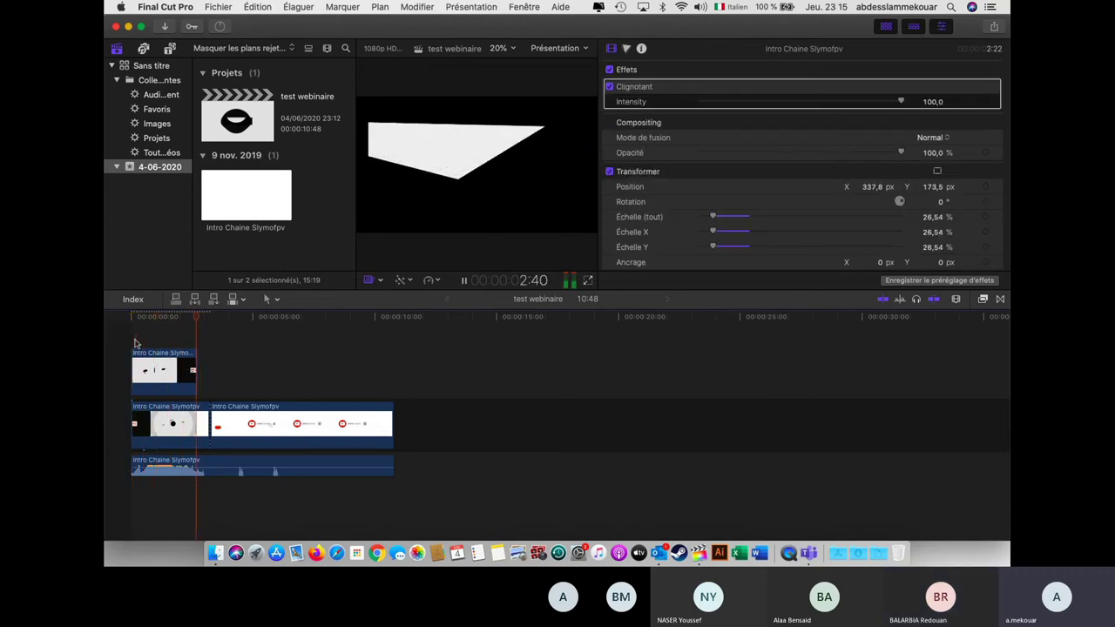
{"action": "key", "text": "space"}
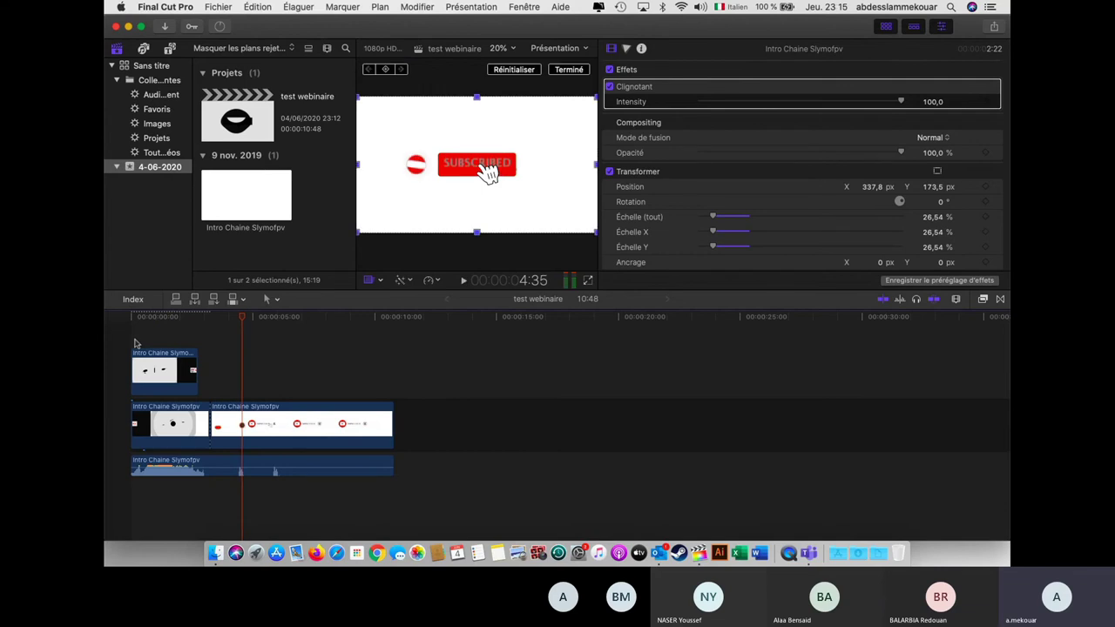
Display the Crop tool's Trim frame on the connected clip with the playhead at frame 29, and exit the tool.
{"action": "left_click", "coordinate": [135, 344]}
{"action": "left_click", "coordinate": [155, 384]}
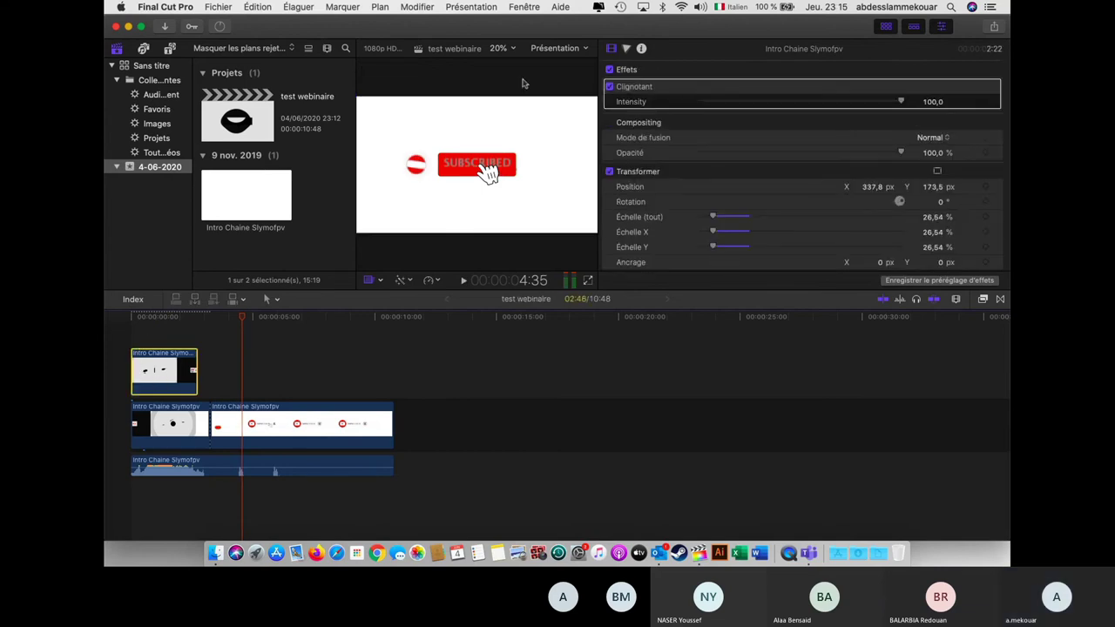
{"action": "left_click", "coordinate": [375, 281]}
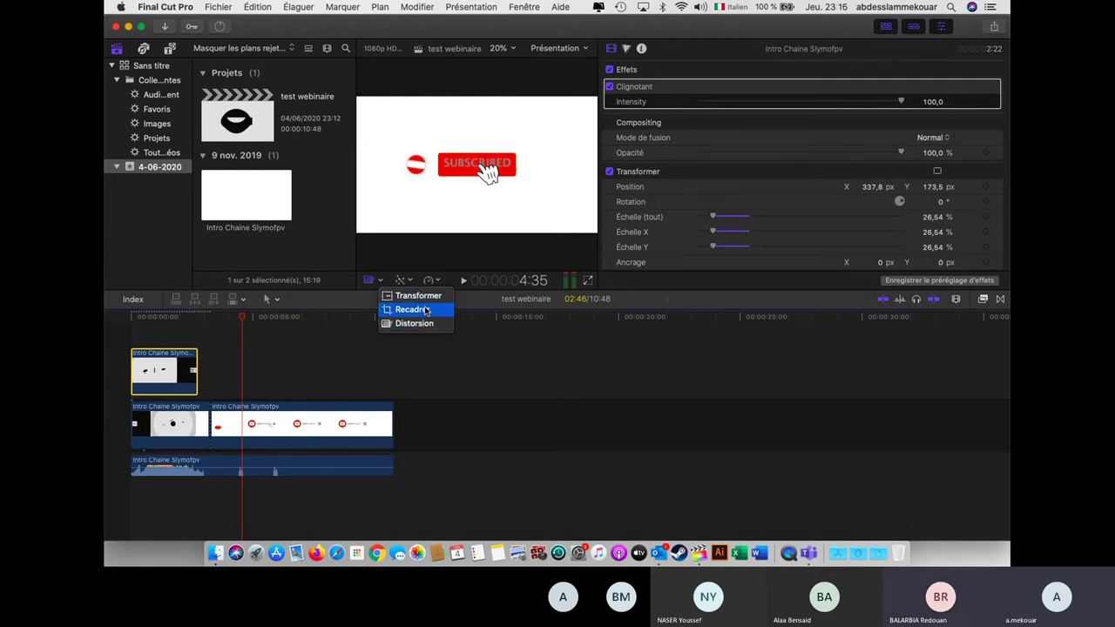
{"action": "left_click", "coordinate": [413, 310]}
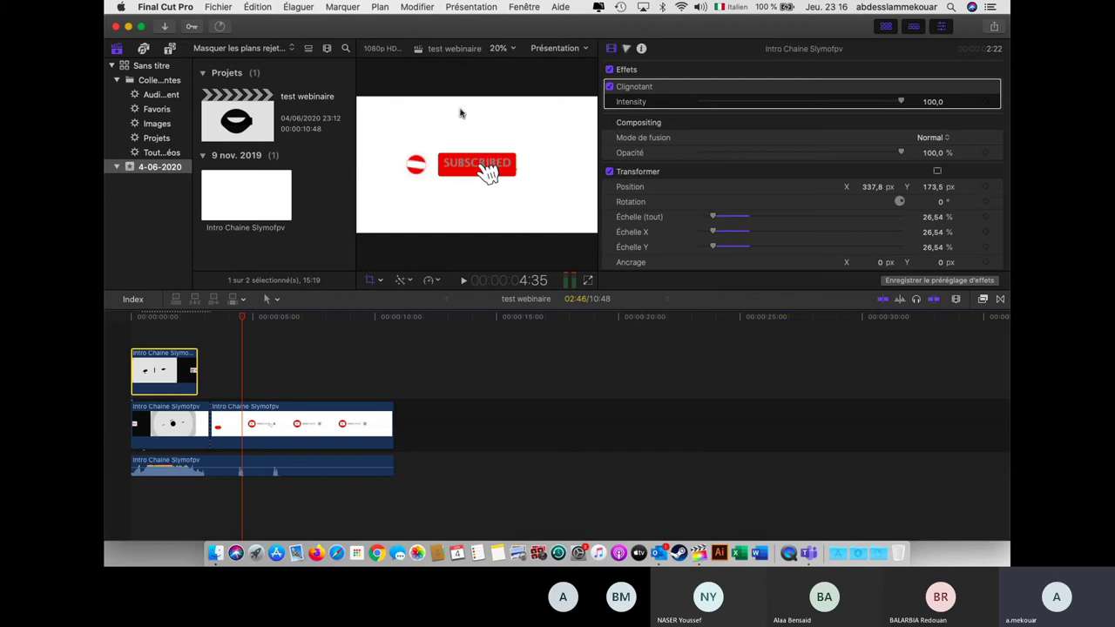
{"action": "left_click", "coordinate": [381, 281]}
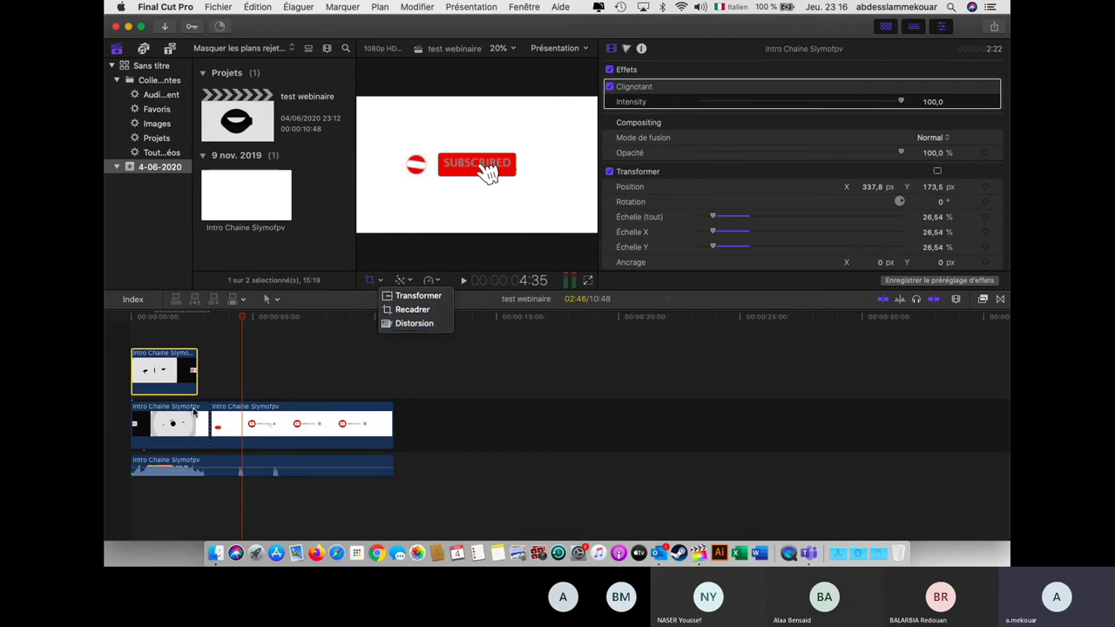
{"action": "left_click", "coordinate": [137, 337]}
{"action": "left_click", "coordinate": [145, 335]}
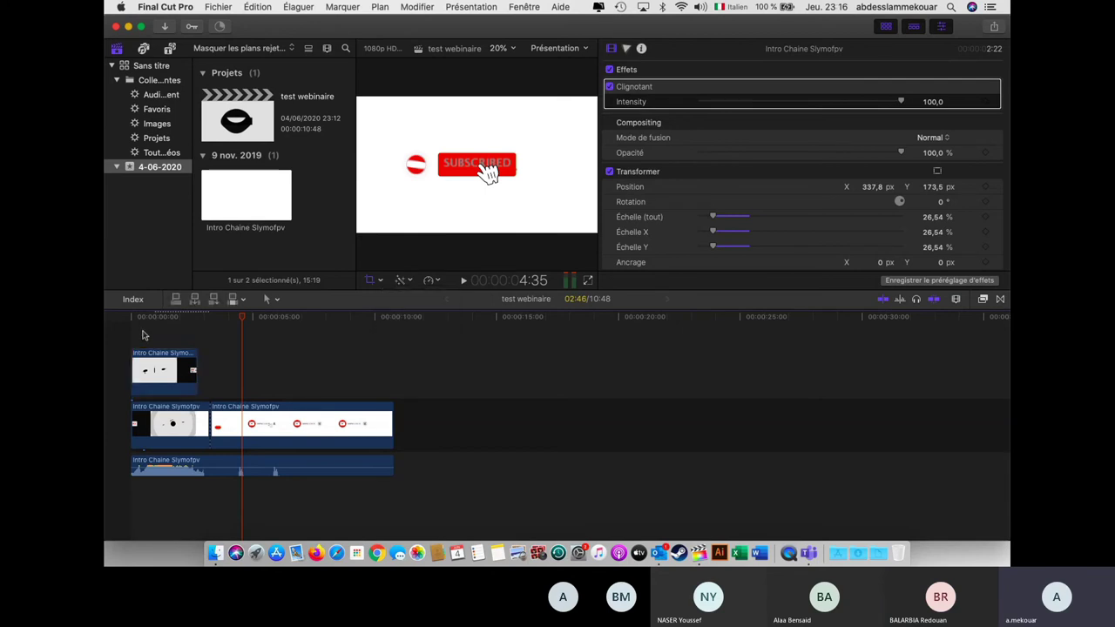
{"action": "key", "text": "shift+c"}
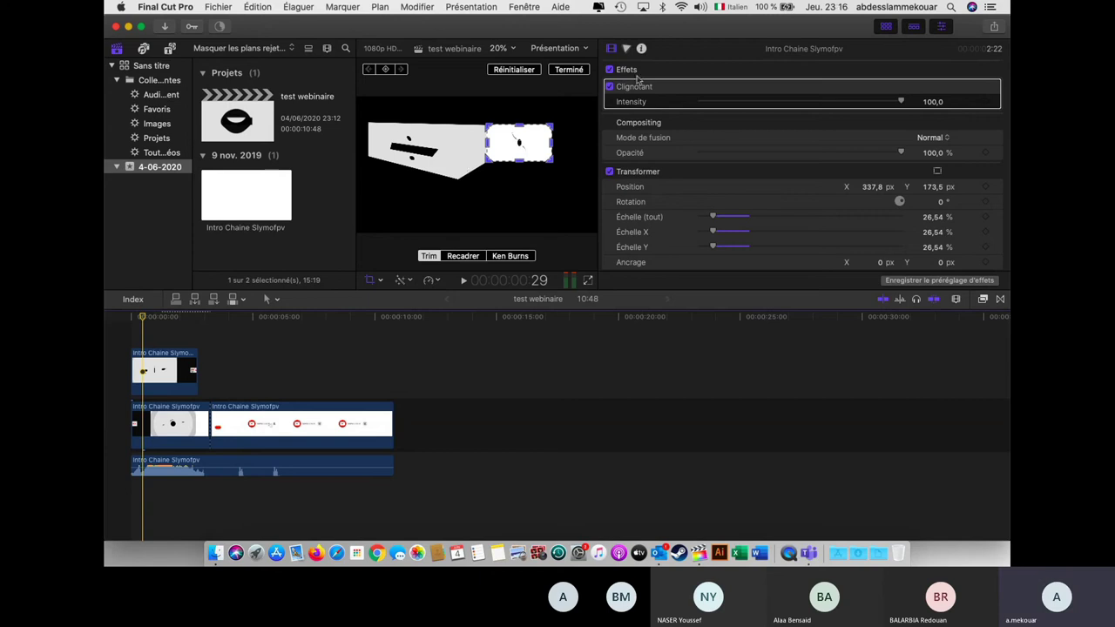
{"action": "left_click", "coordinate": [575, 70]}
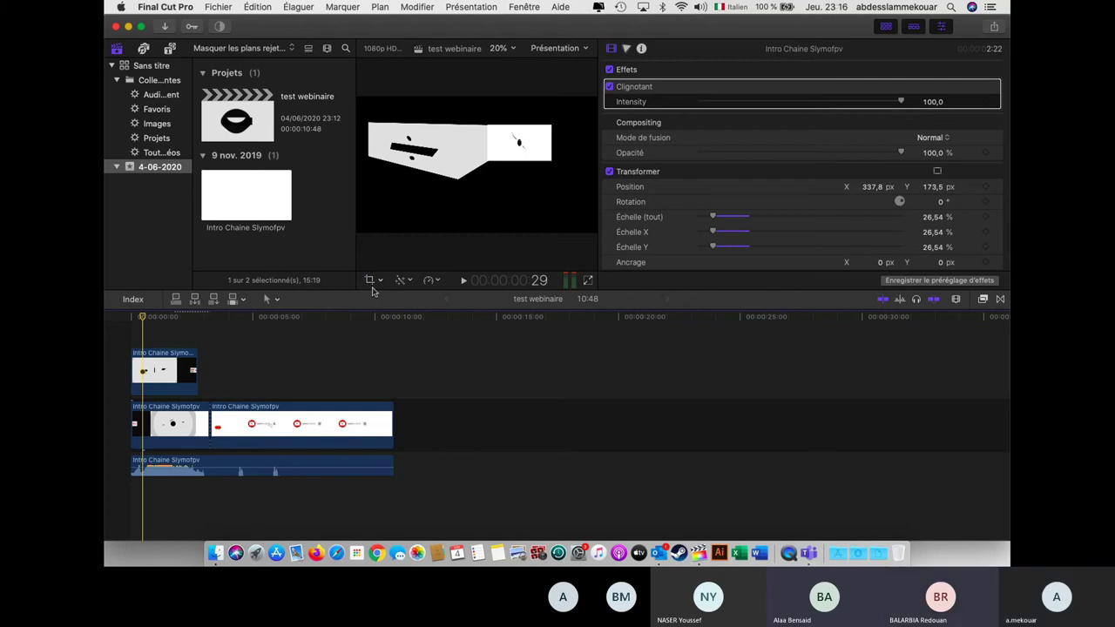
Examine the connected clip and both storyline clips by selecting them in turn in the timeline.
{"action": "left_click", "coordinate": [162, 379]}
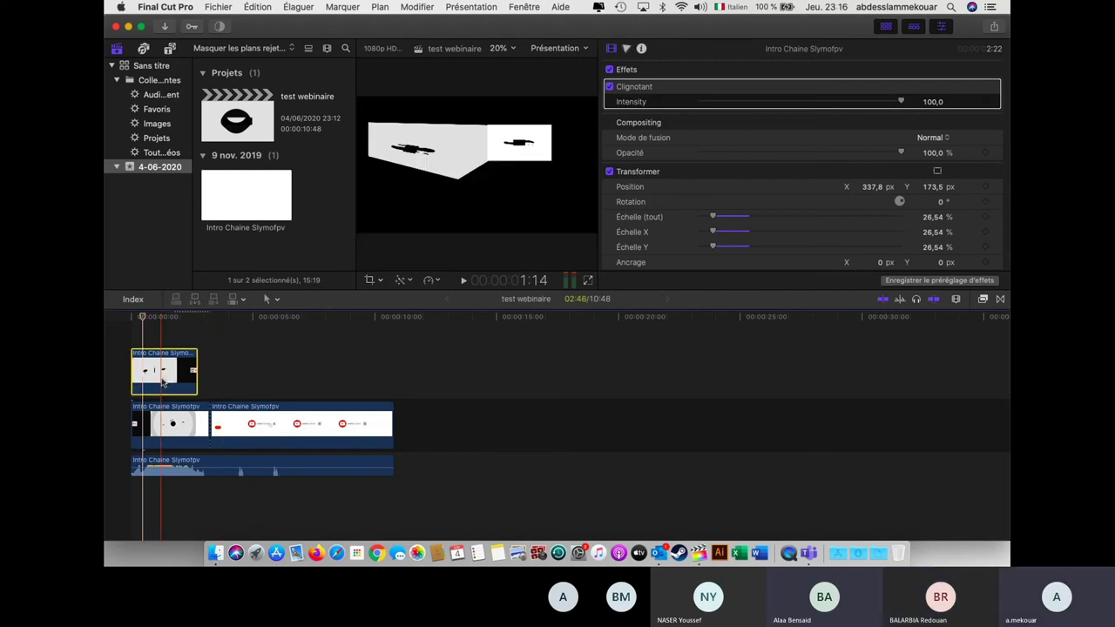
{"action": "left_click", "coordinate": [207, 425]}
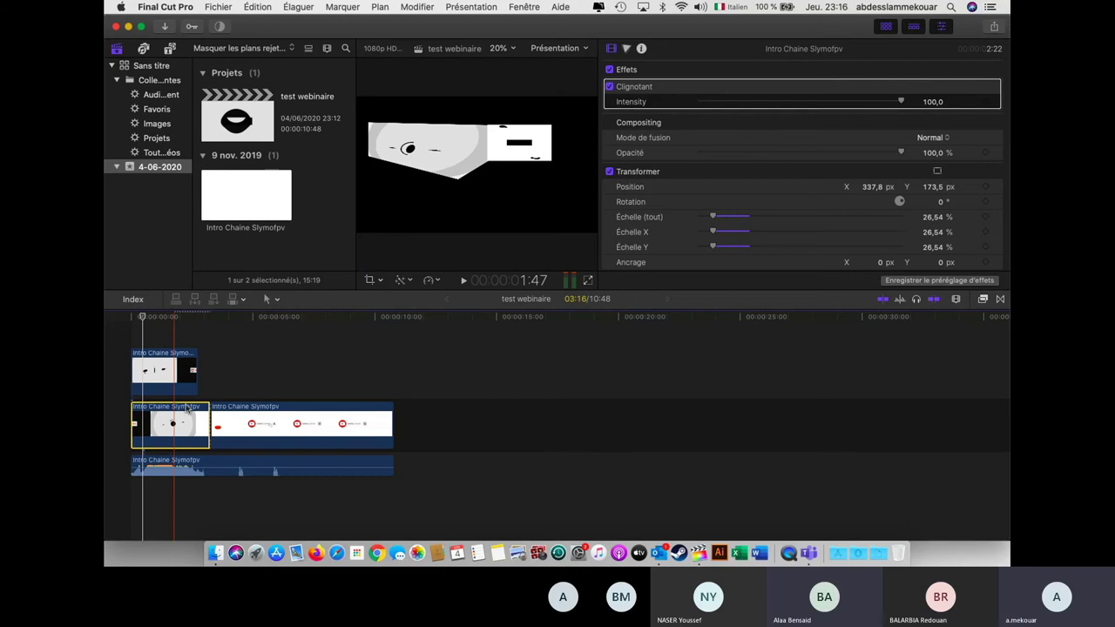
{"action": "left_click", "coordinate": [217, 336]}
{"action": "key", "text": "space"}
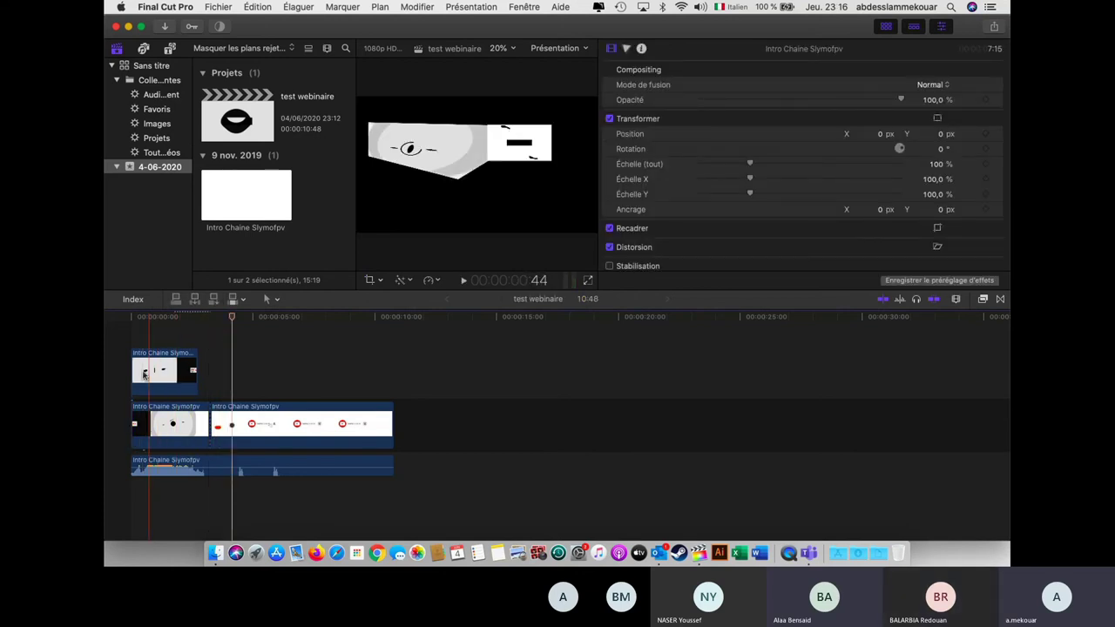
{"action": "left_click", "coordinate": [162, 371]}
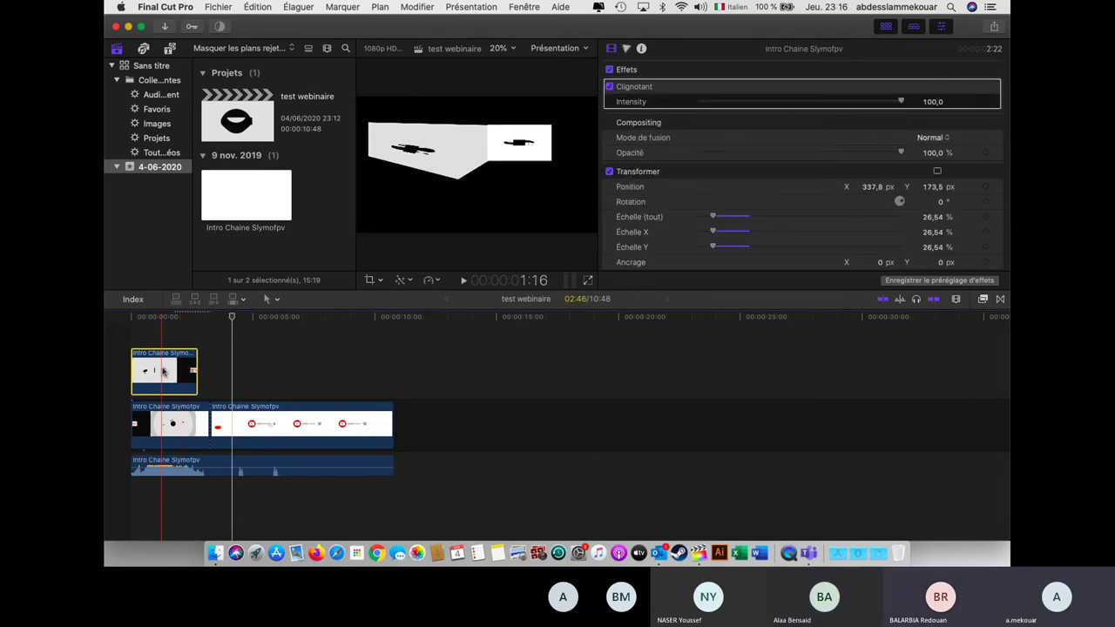
{"action": "left_click", "coordinate": [184, 427]}
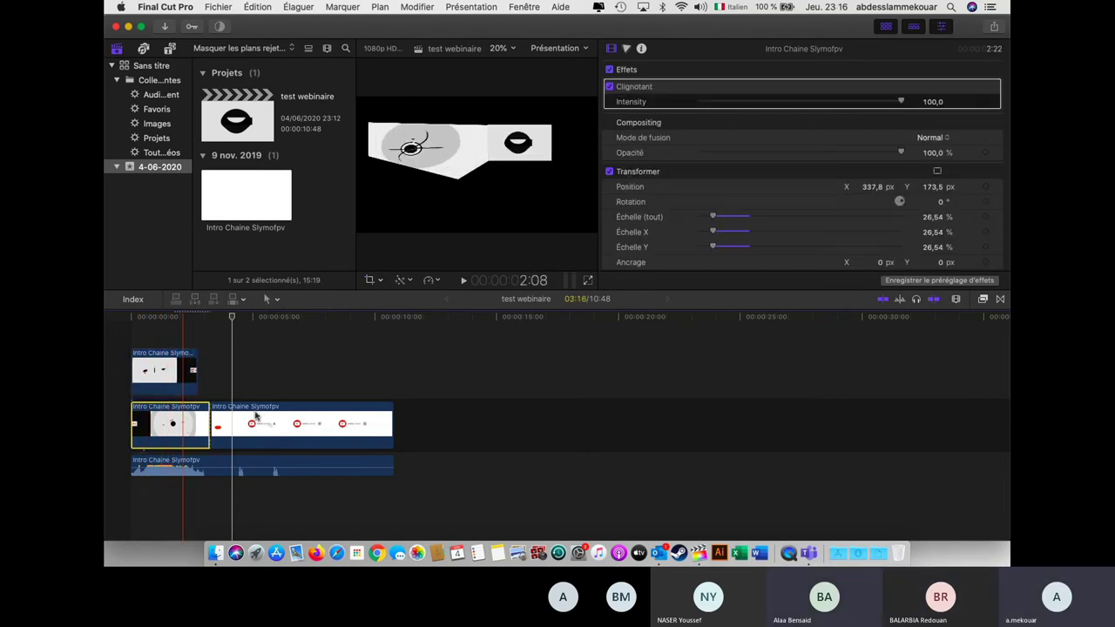
{"action": "left_click", "coordinate": [279, 424]}
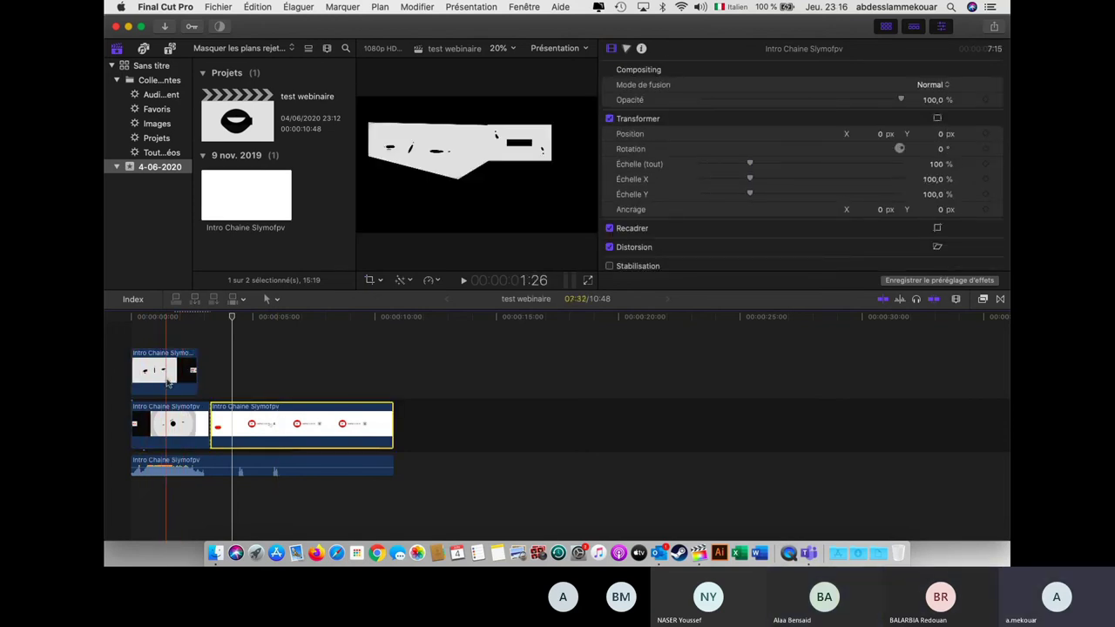
{"action": "left_click", "coordinate": [177, 431]}
{"action": "left_click", "coordinate": [173, 384]}
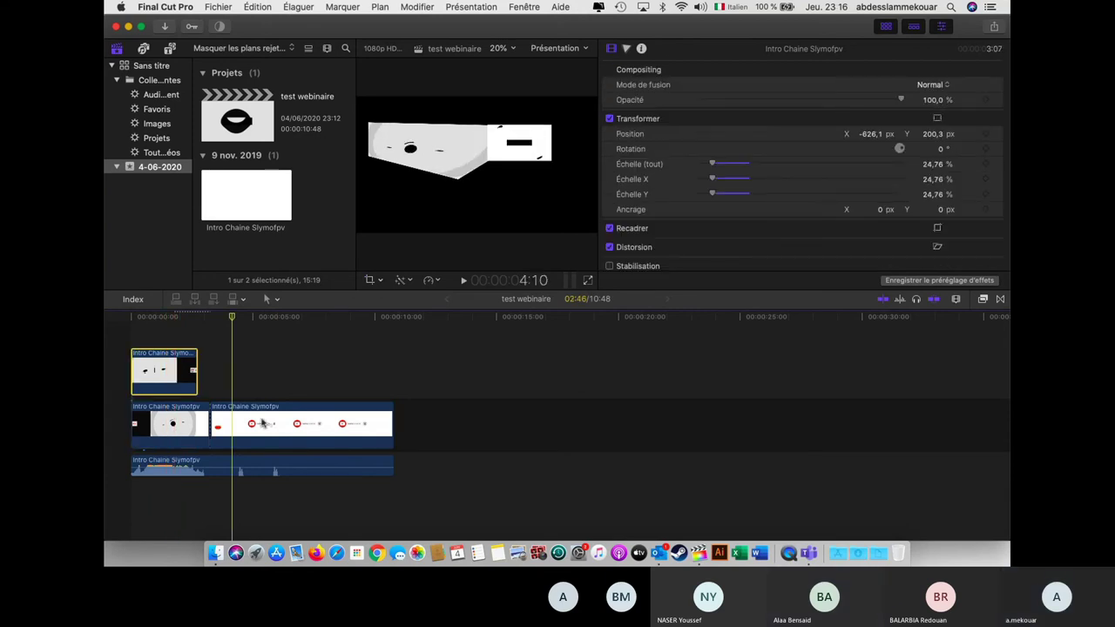
Review the colour balance and colour match options available for the second storyline clip.
{"action": "left_click", "coordinate": [263, 424]}
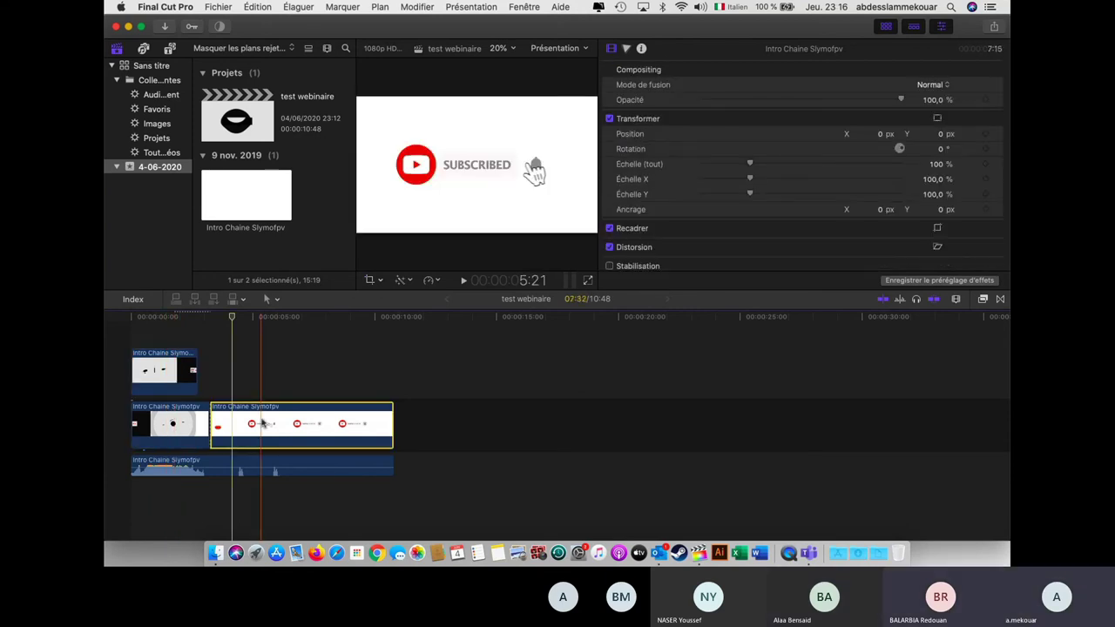
{"action": "left_click", "coordinate": [412, 280]}
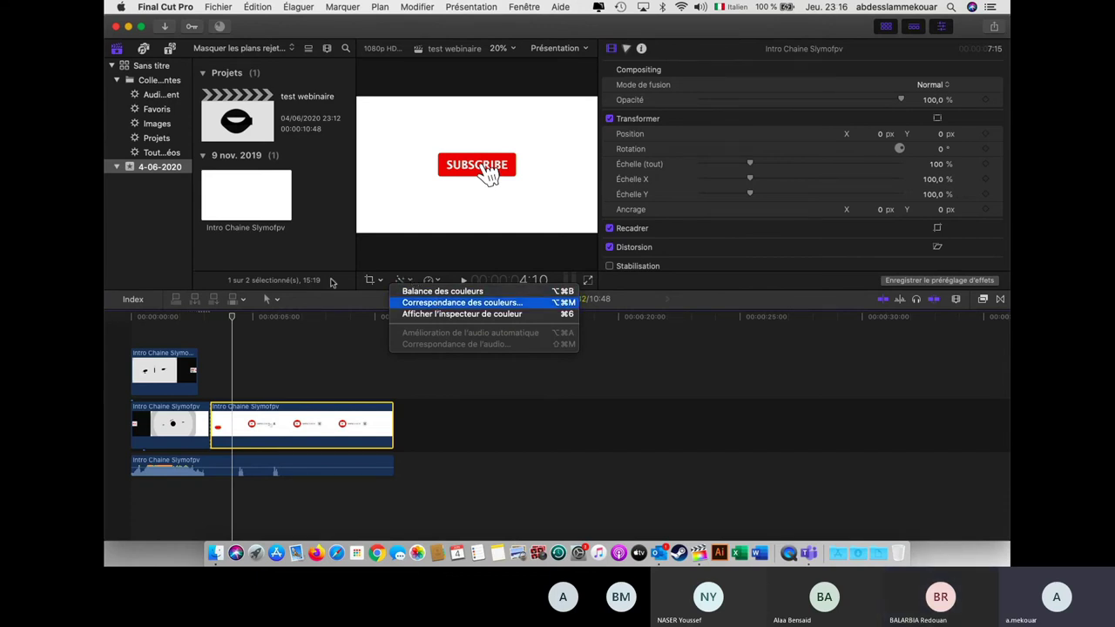
{"action": "left_click", "coordinate": [310, 371]}
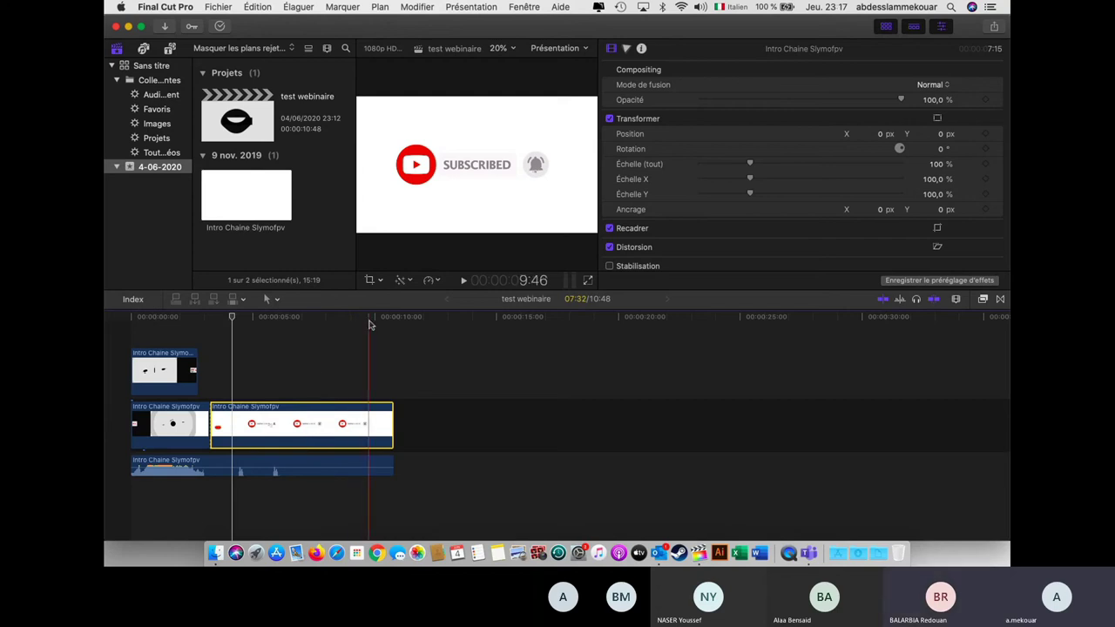
{"action": "left_click", "coordinate": [405, 281]}
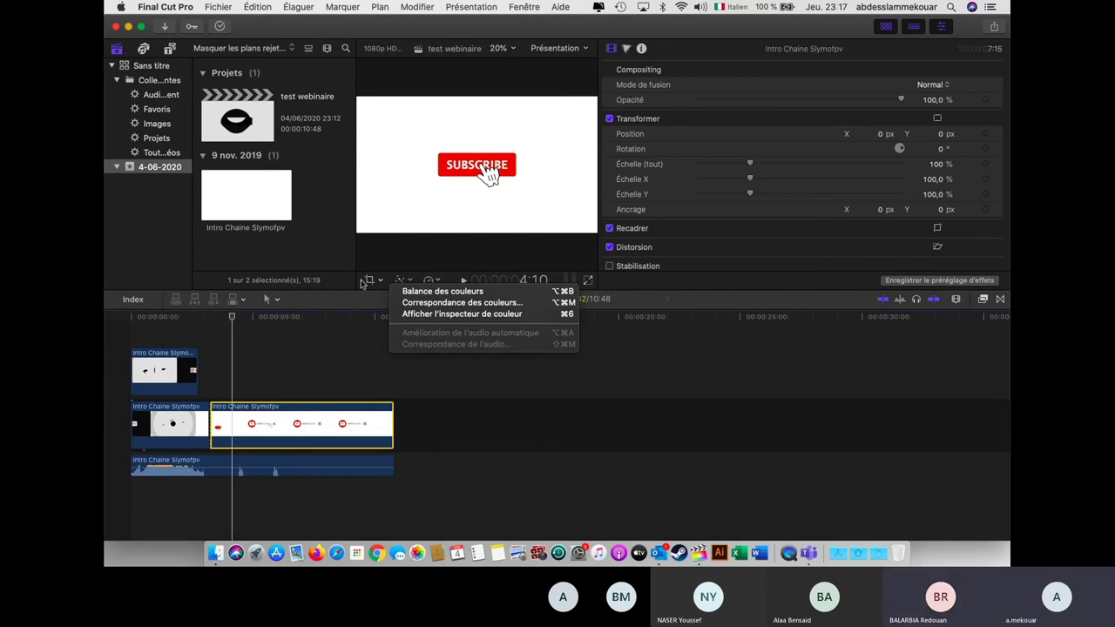
{"action": "left_click", "coordinate": [344, 468]}
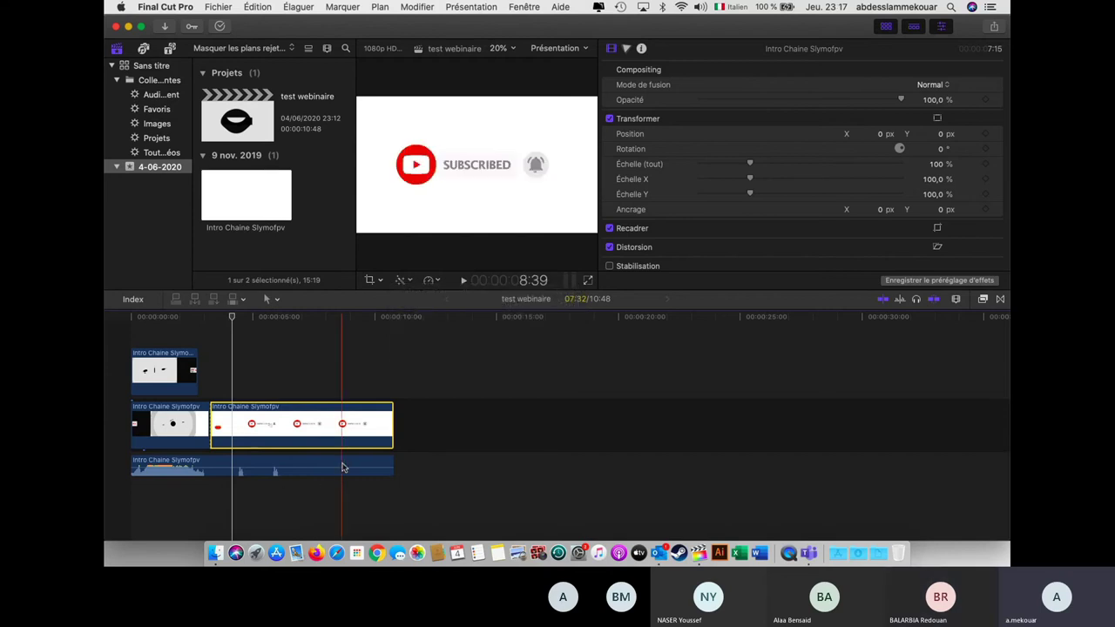
Review the automatic audio enhancement and audio match options for the detached audio clip, and reselect the second storyline clip.
{"action": "left_click", "coordinate": [344, 468]}
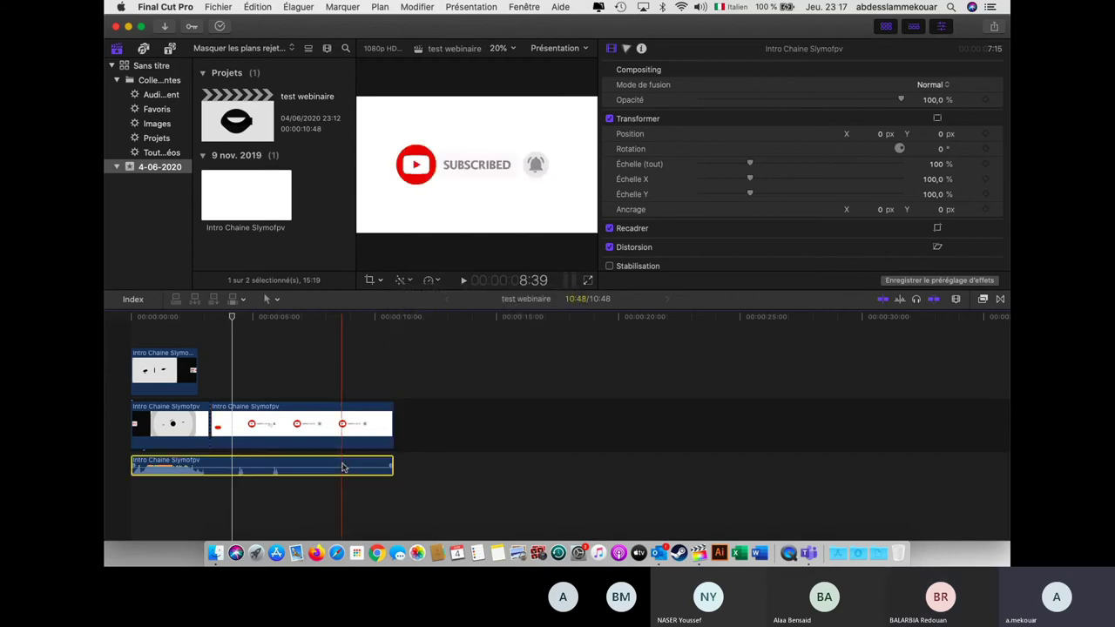
{"action": "left_click", "coordinate": [410, 280]}
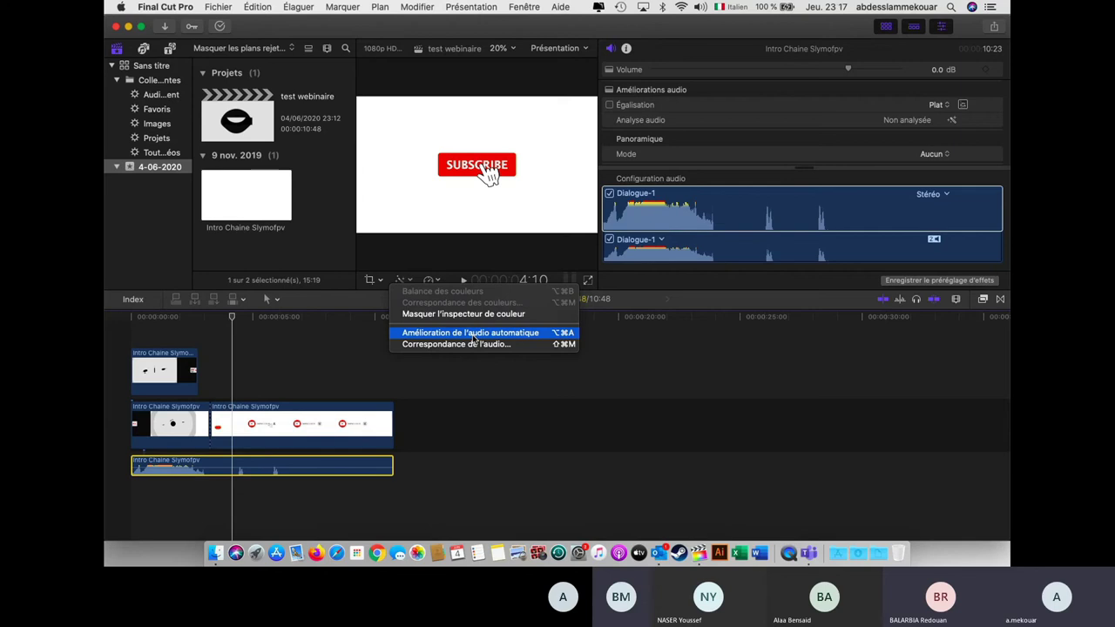
{"action": "left_click", "coordinate": [357, 338]}
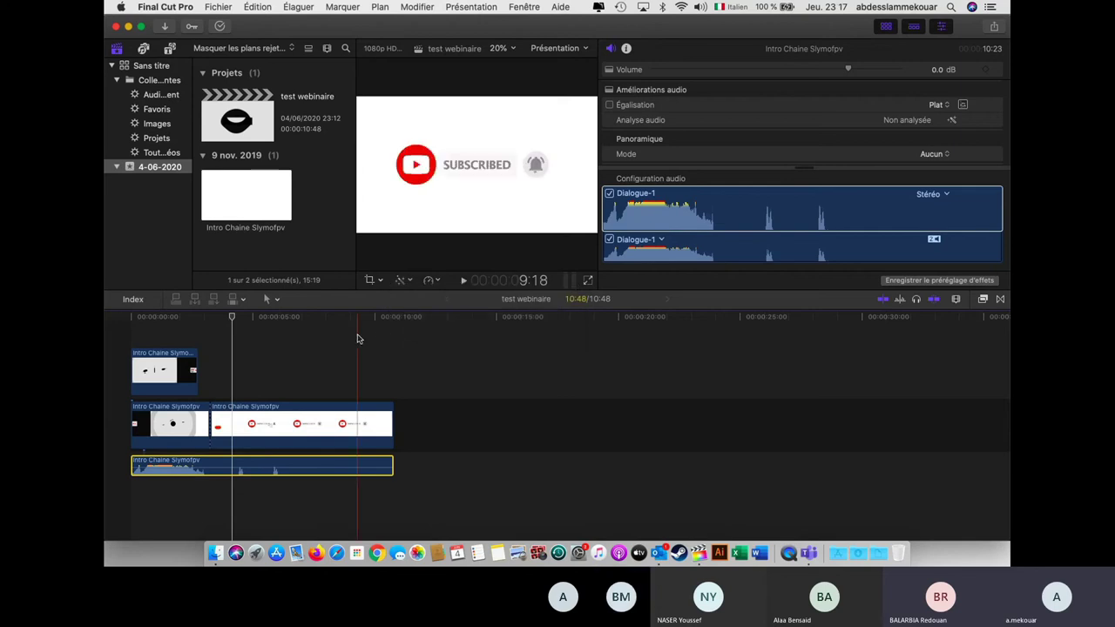
{"action": "left_click", "coordinate": [281, 423]}
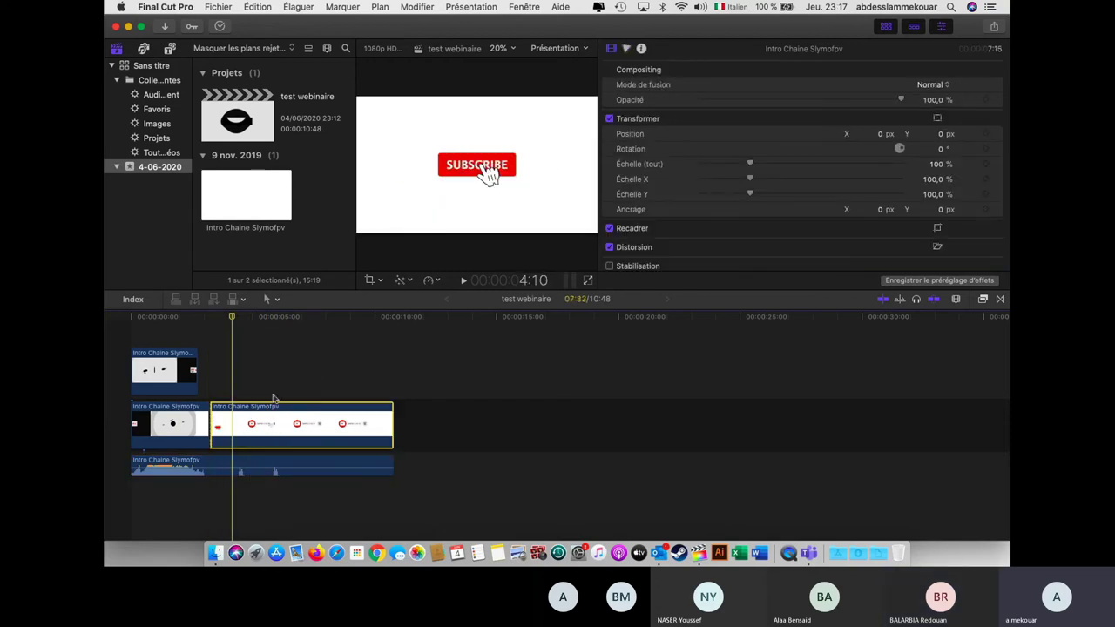
Review the retiming options for the second storyline clip, including the slow and fast speed presets.
{"action": "left_click", "coordinate": [439, 280]}
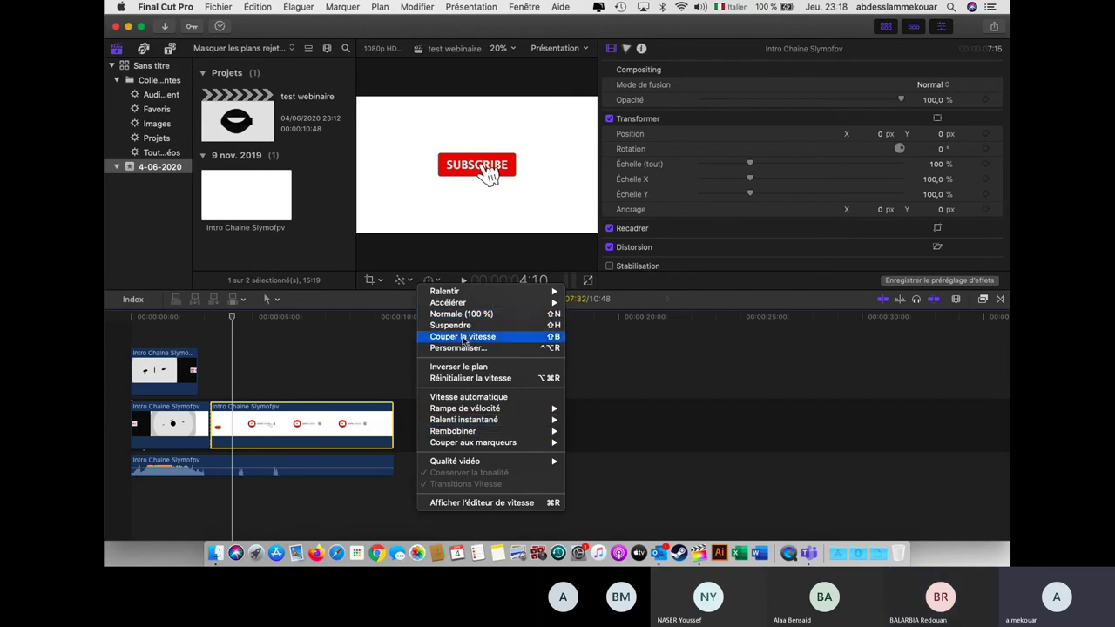
{"action": "mouse_move", "coordinate": [472, 295]}
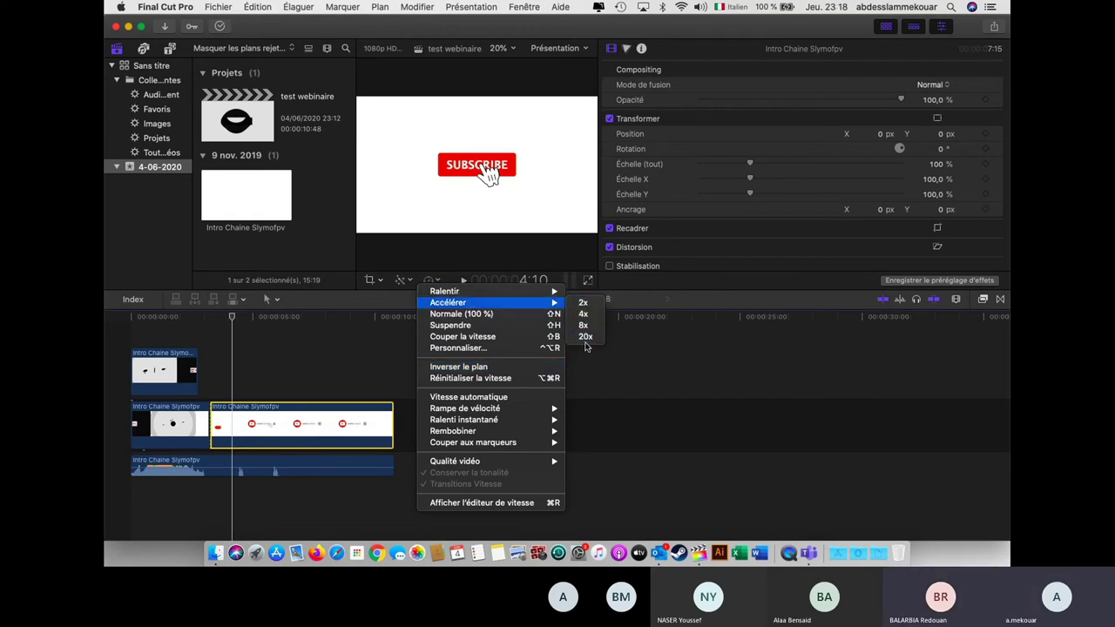
{"action": "mouse_move", "coordinate": [527, 291]}
{"action": "left_click", "coordinate": [346, 368]}
Play the second storyline clip from its start at normal speed.
{"action": "left_click", "coordinate": [216, 377]}
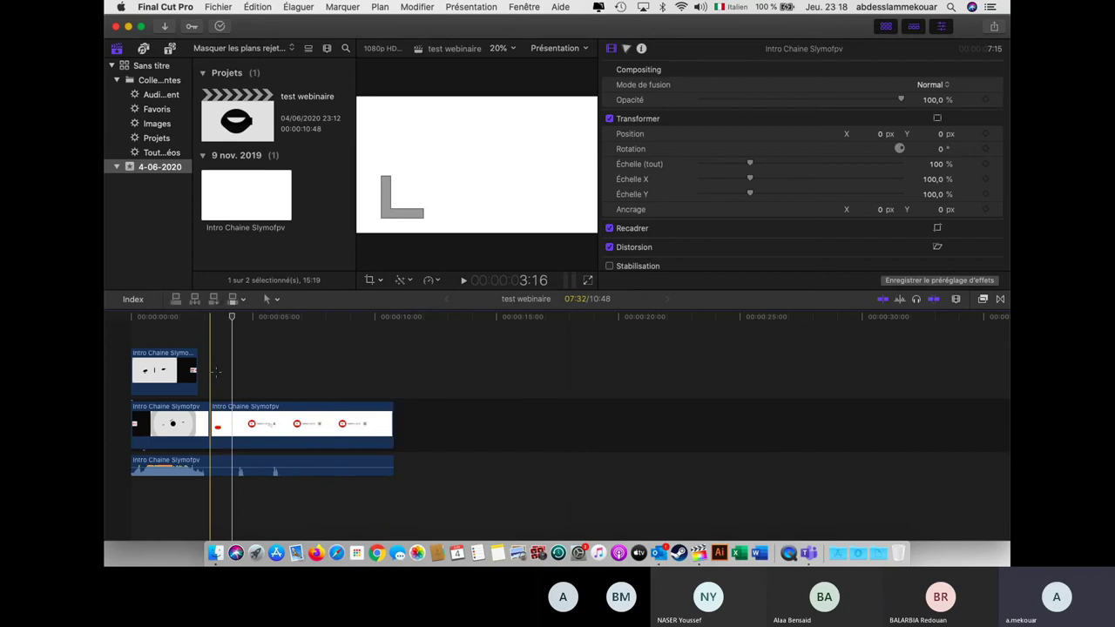
{"action": "key", "text": "space"}
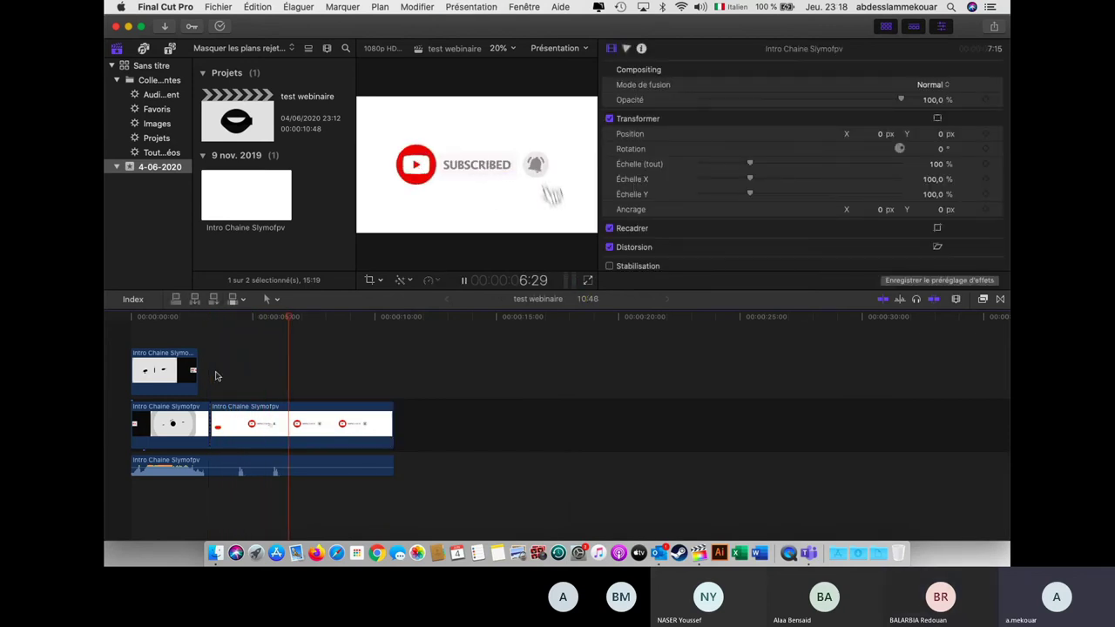
{"action": "key", "text": "space"}
Reverse the second storyline clip and play the reversed footage from the clip's start.
{"action": "left_click", "coordinate": [356, 425]}
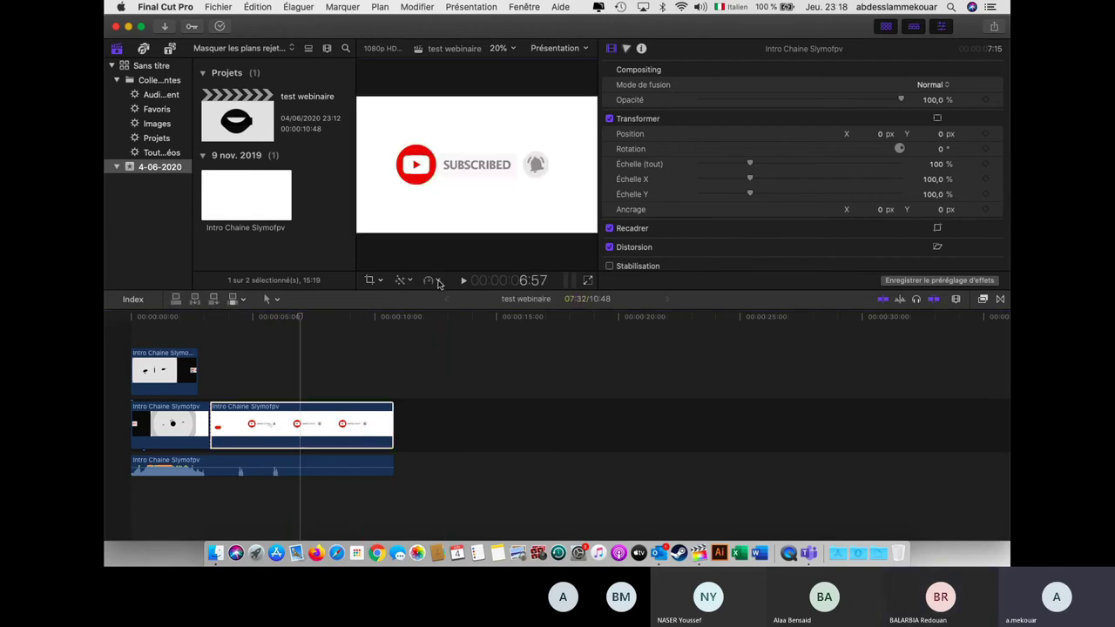
{"action": "left_click", "coordinate": [434, 281]}
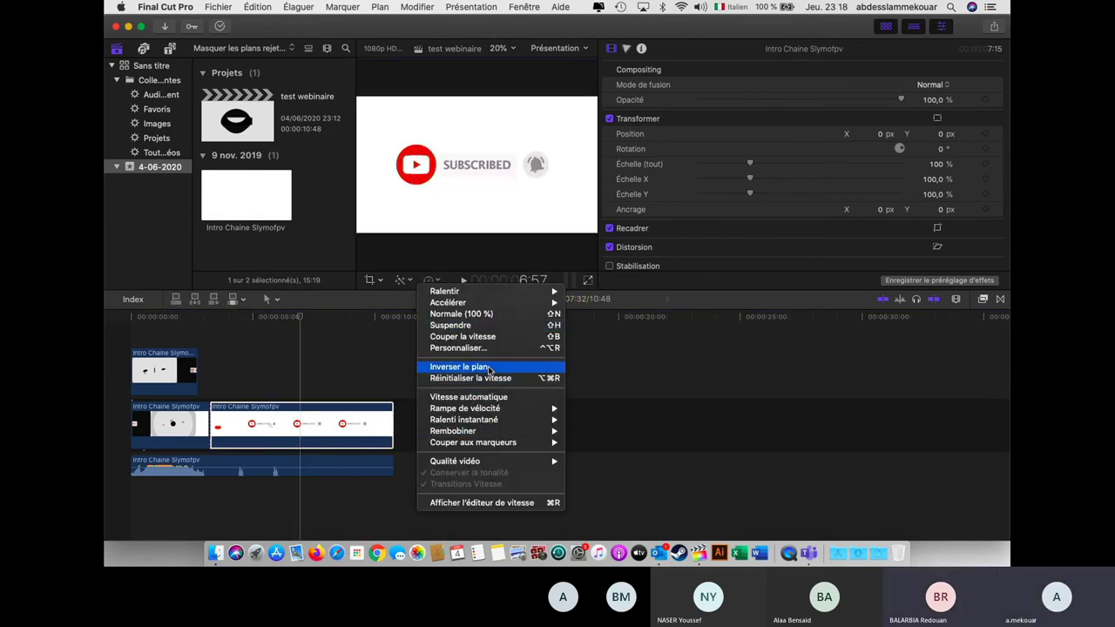
{"action": "left_click", "coordinate": [457, 367]}
{"action": "left_click", "coordinate": [209, 347]}
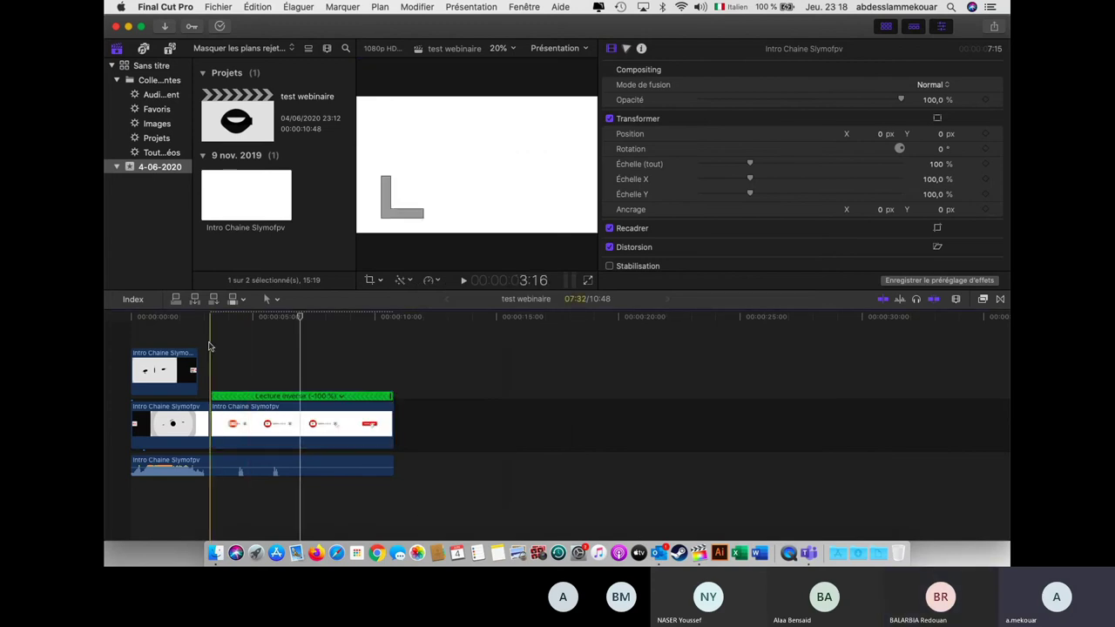
{"action": "key", "text": "space"}
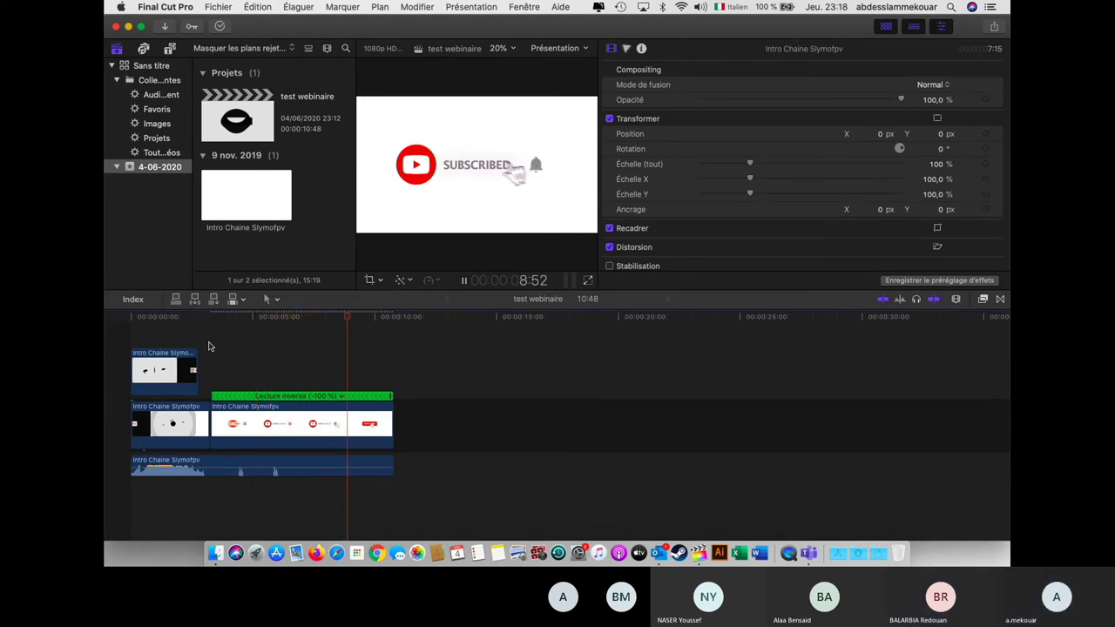
{"action": "key", "text": "space"}
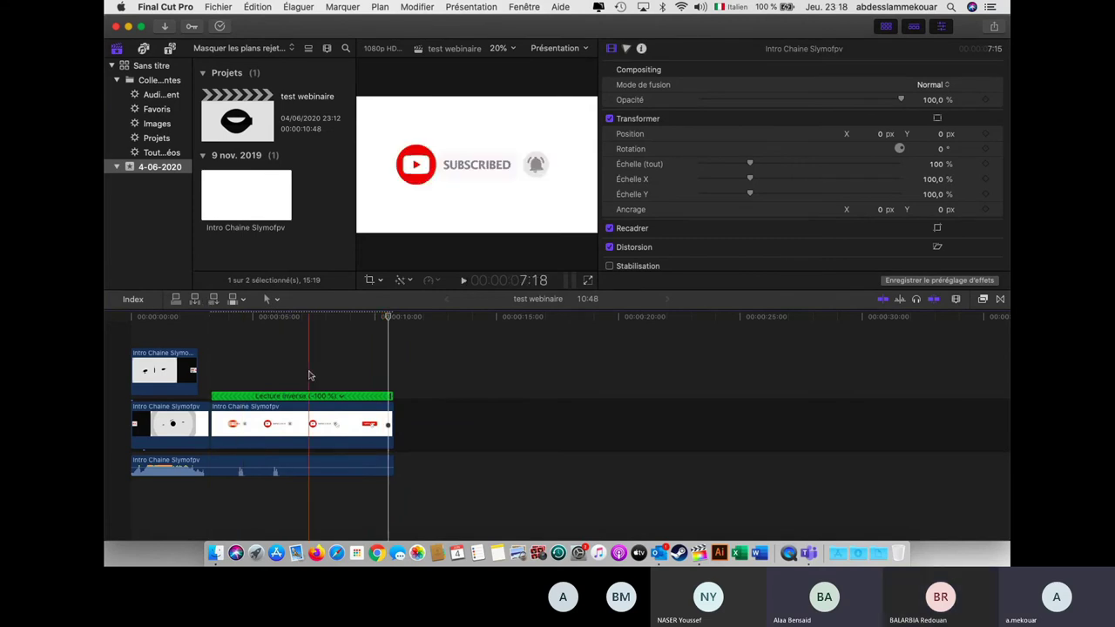
Undo the reversal of the second storyline clip.
{"action": "left_click", "coordinate": [437, 281]}
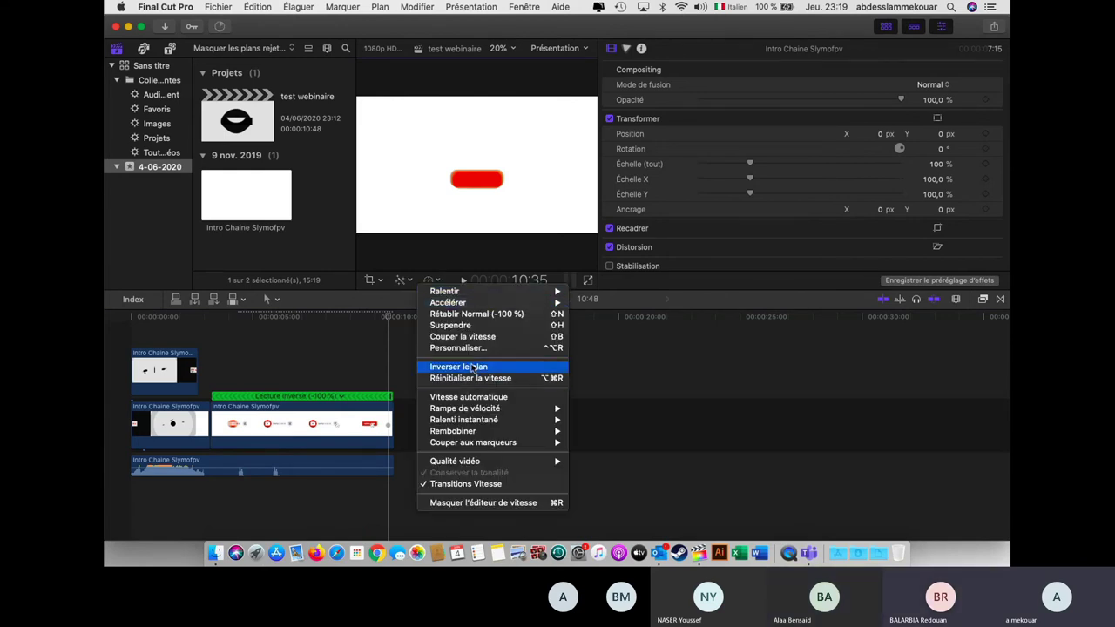
{"action": "left_click", "coordinate": [440, 283]}
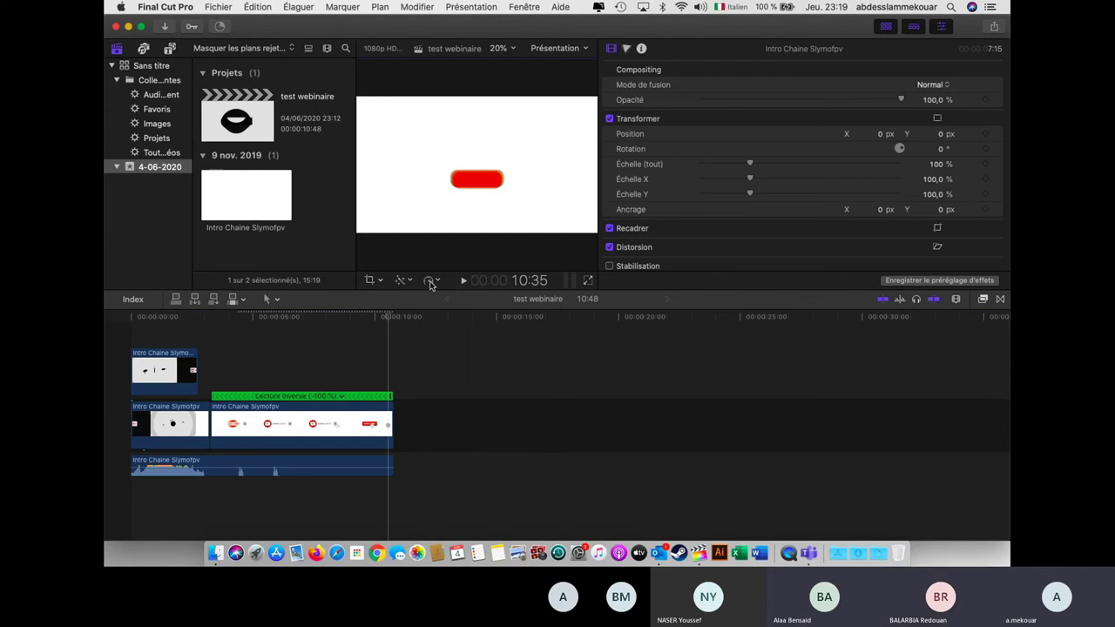
{"action": "left_click", "coordinate": [431, 282]}
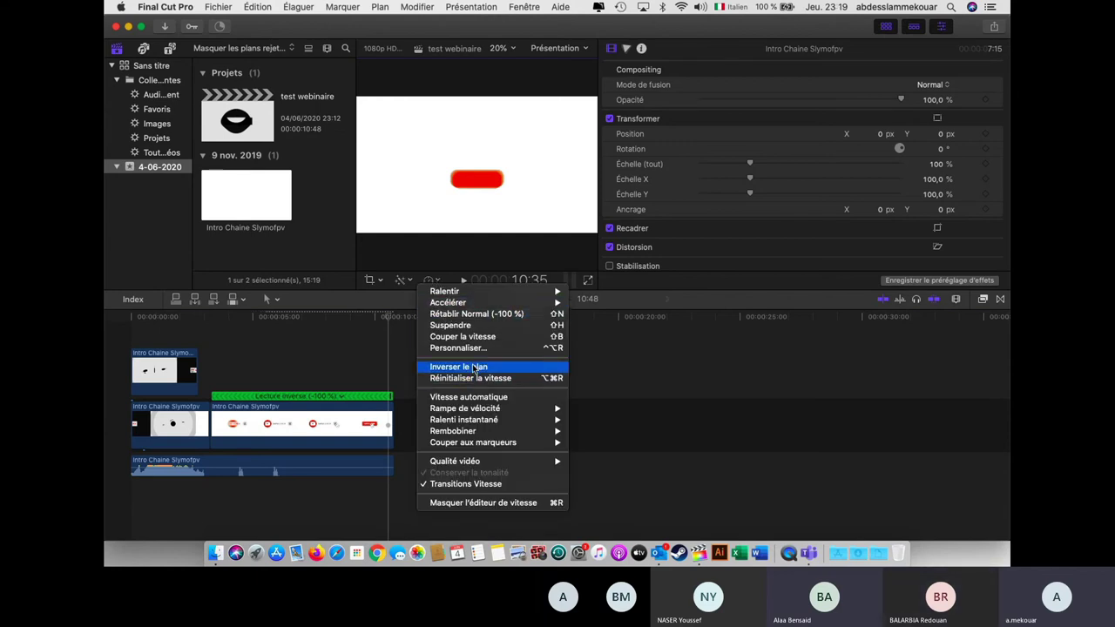
{"action": "left_click", "coordinate": [304, 372]}
{"action": "key", "text": "super+z"}
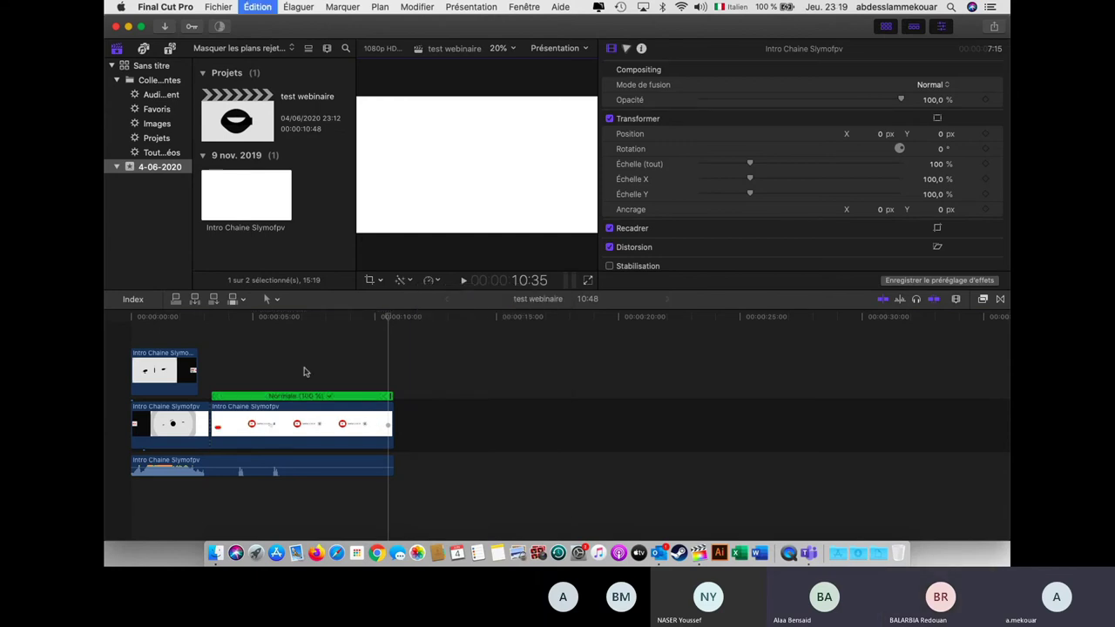
Place the playhead early in the second storyline clip and review the remaining retiming options.
{"action": "left_click", "coordinate": [251, 364]}
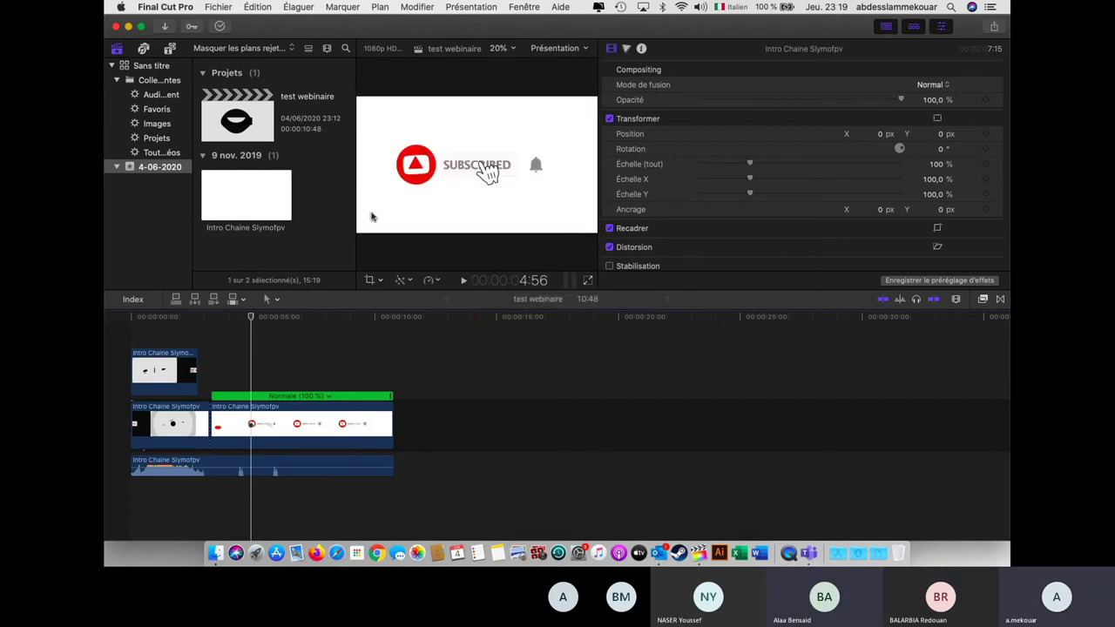
{"action": "left_click", "coordinate": [431, 280]}
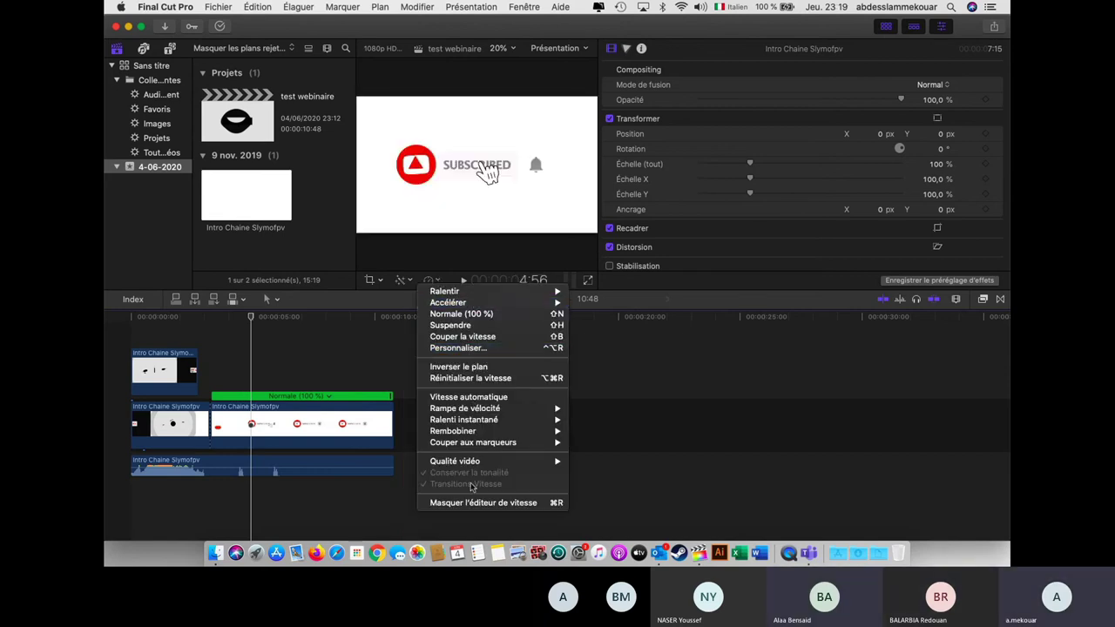
{"action": "mouse_move", "coordinate": [469, 447]}
{"action": "left_click", "coordinate": [372, 370]}
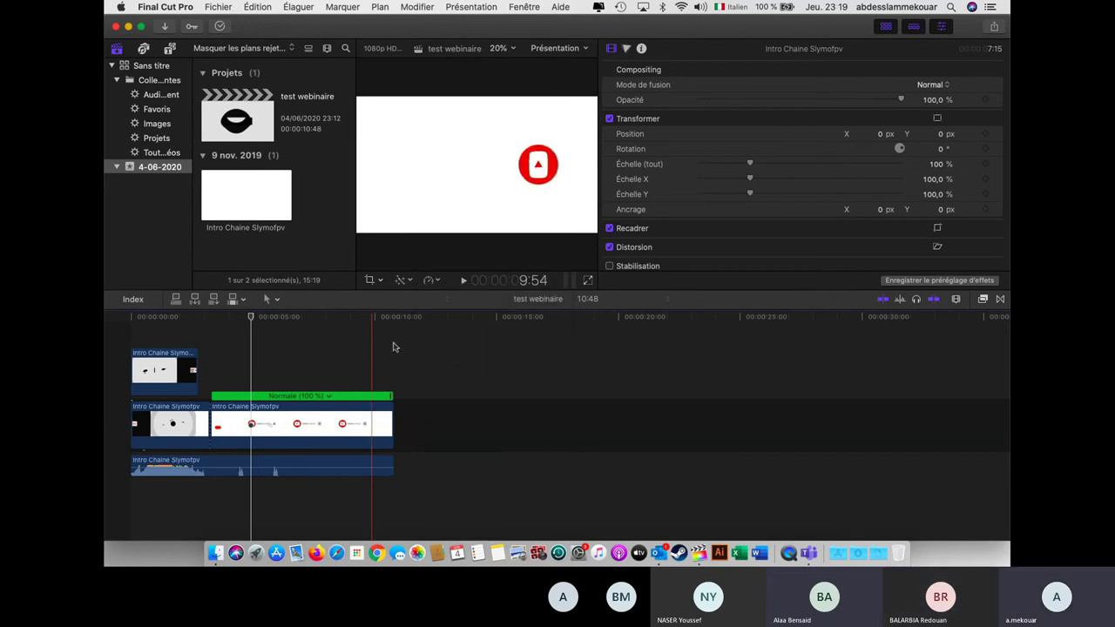
Reverse the second storyline clip once more, and undo that reversal.
{"action": "left_click", "coordinate": [433, 281]}
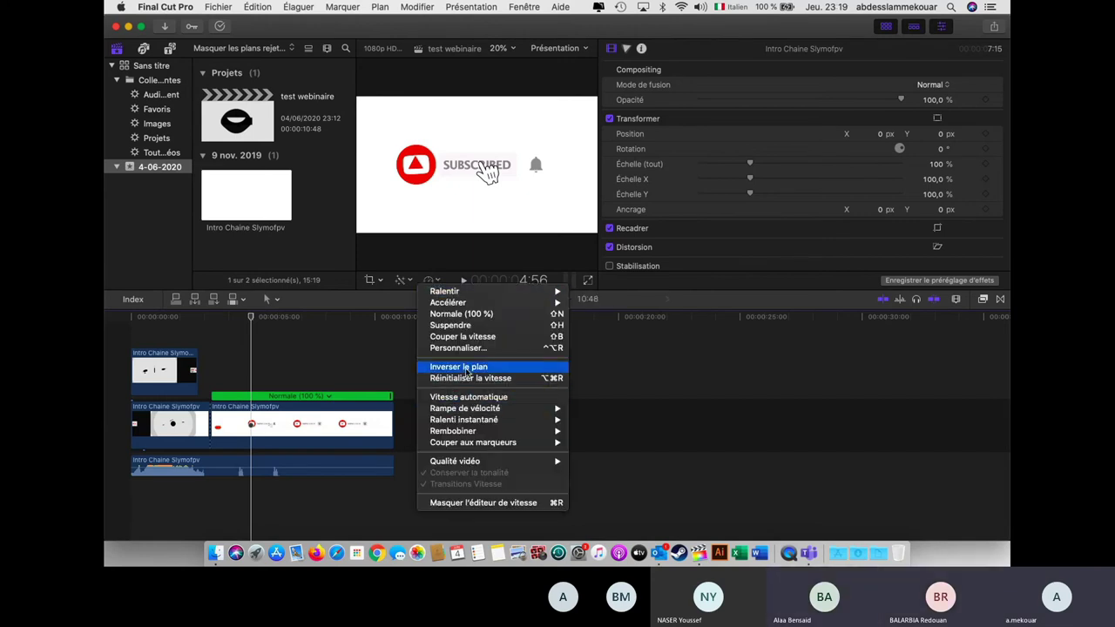
{"action": "left_click", "coordinate": [363, 434]}
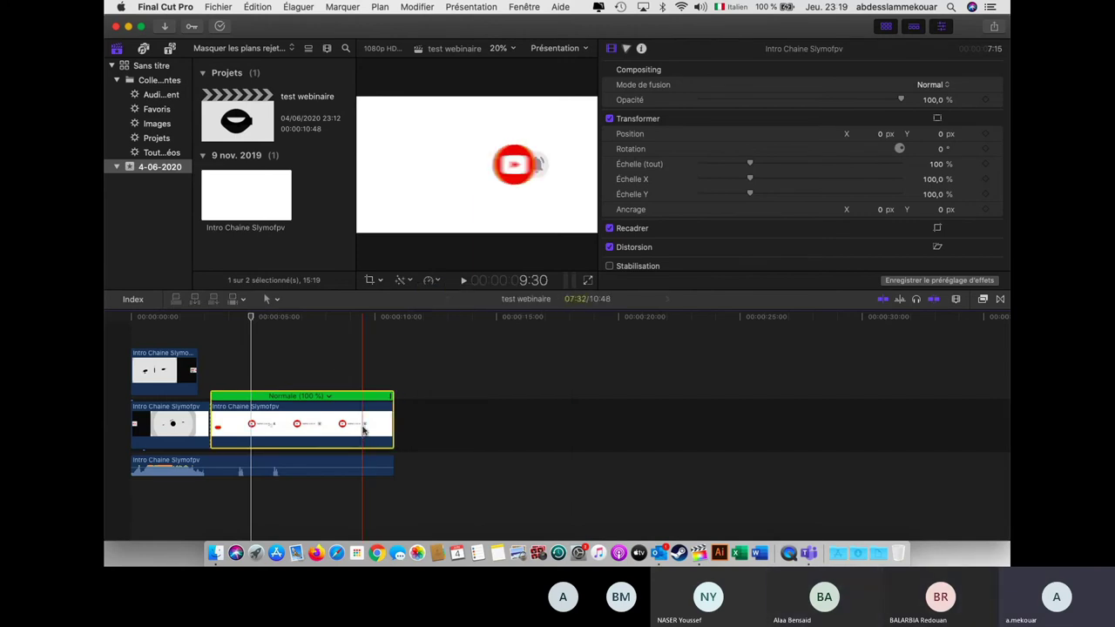
{"action": "left_click", "coordinate": [435, 283]}
{"action": "left_click", "coordinate": [460, 367]}
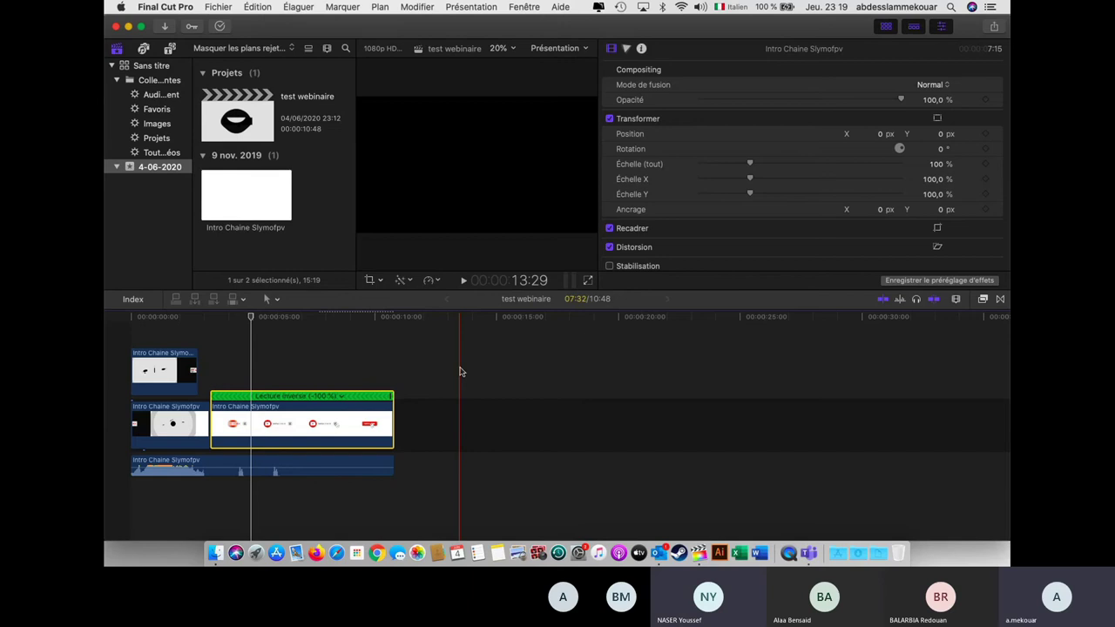
{"action": "key", "text": "super+z"}
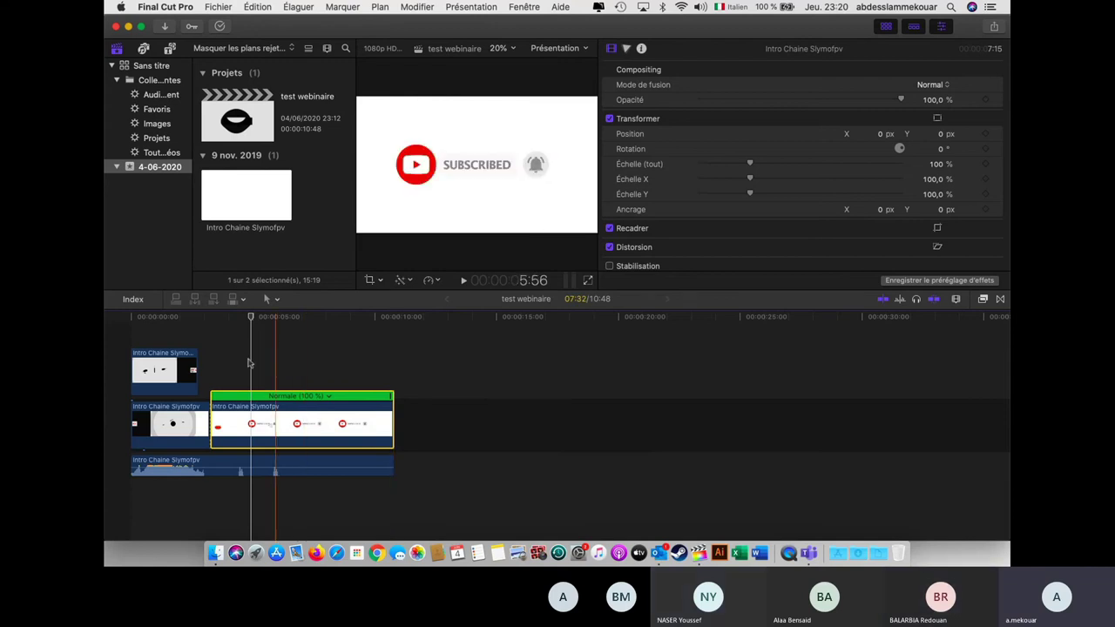
Inspect the detached audio clip, and play the second storyline clip with its sound from near the clip's start.
{"action": "left_click", "coordinate": [216, 463]}
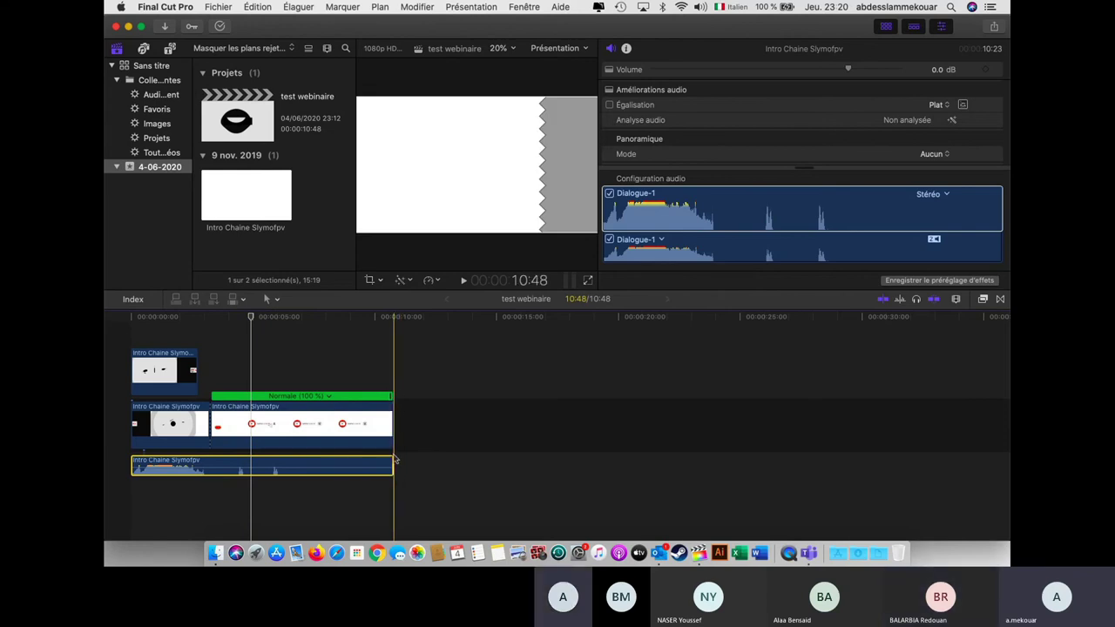
{"action": "left_click", "coordinate": [228, 370]}
{"action": "key", "text": "space"}
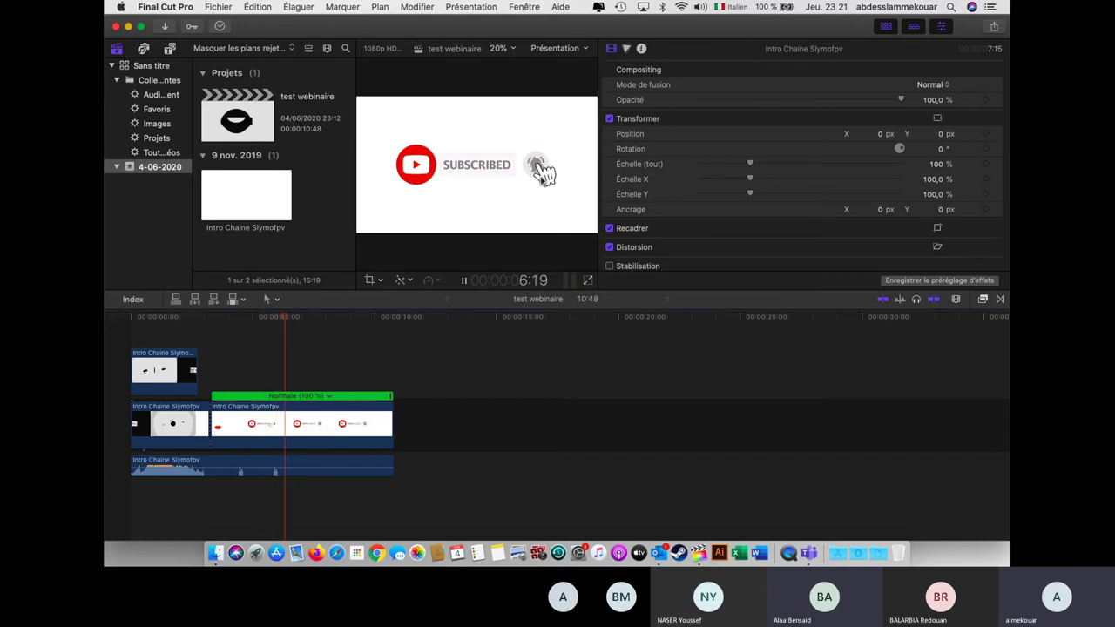
{"action": "key", "text": "space"}
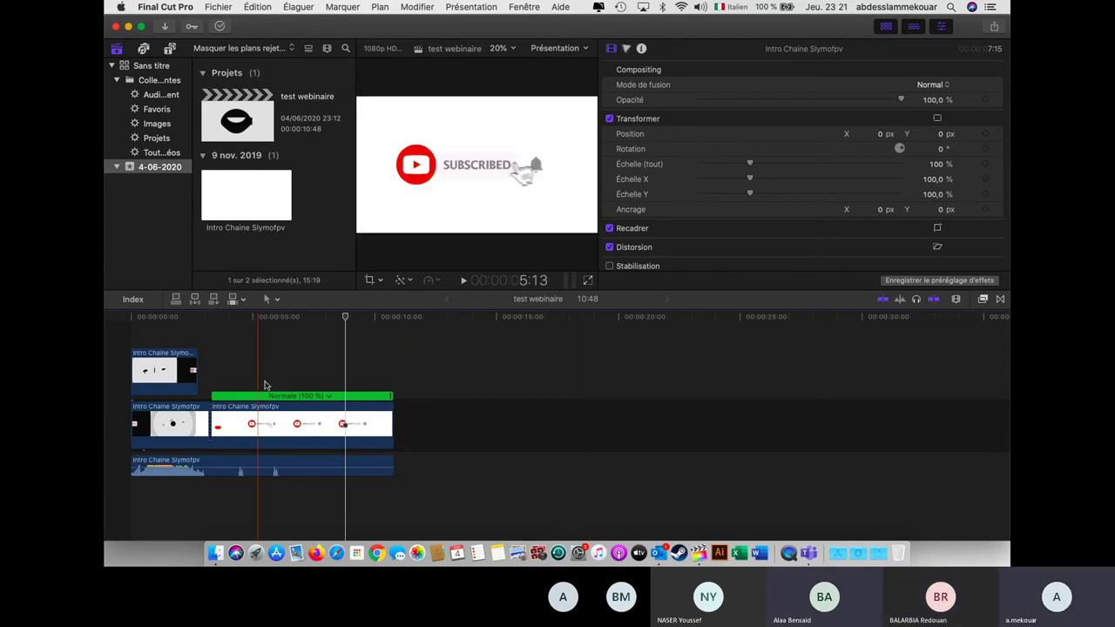
Slow the second storyline clip to 50 % speed.
{"action": "left_click", "coordinate": [396, 368]}
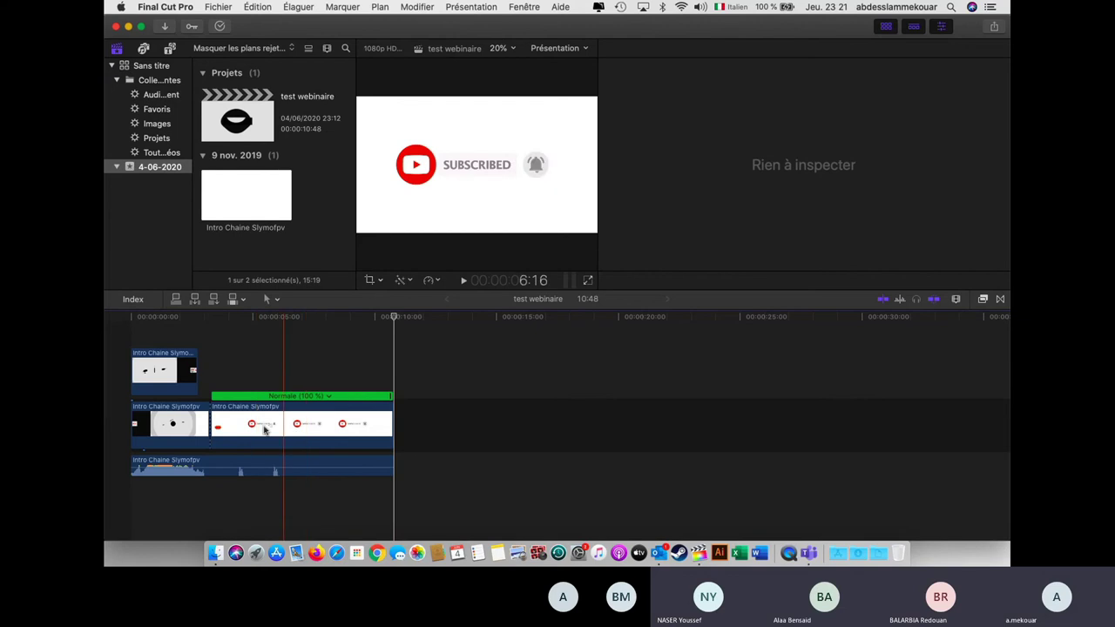
{"action": "left_click", "coordinate": [329, 397]}
{"action": "mouse_move", "coordinate": [351, 407]}
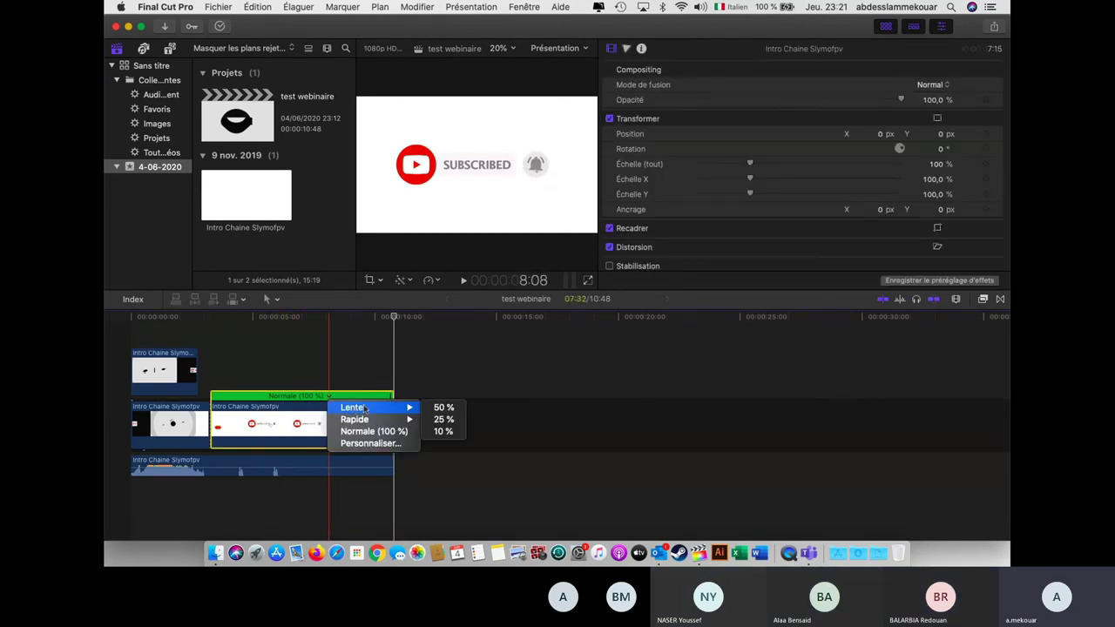
{"action": "left_click", "coordinate": [444, 407]}
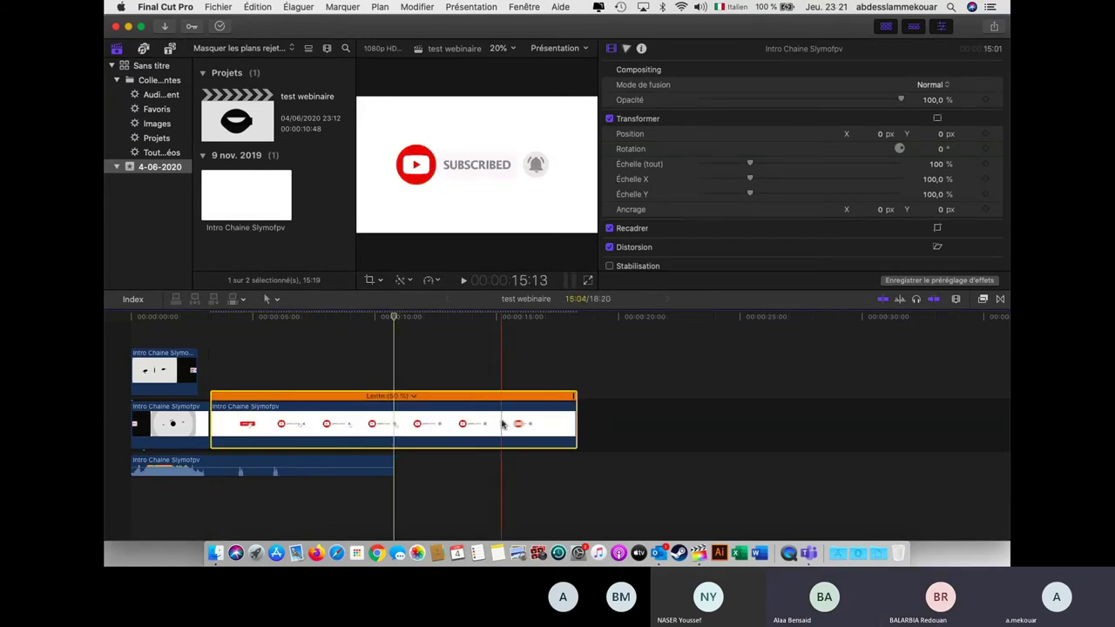
Play the slowed second storyline clip from its start to compare it with the detached audio.
{"action": "left_click", "coordinate": [215, 351]}
{"action": "key", "text": "space"}
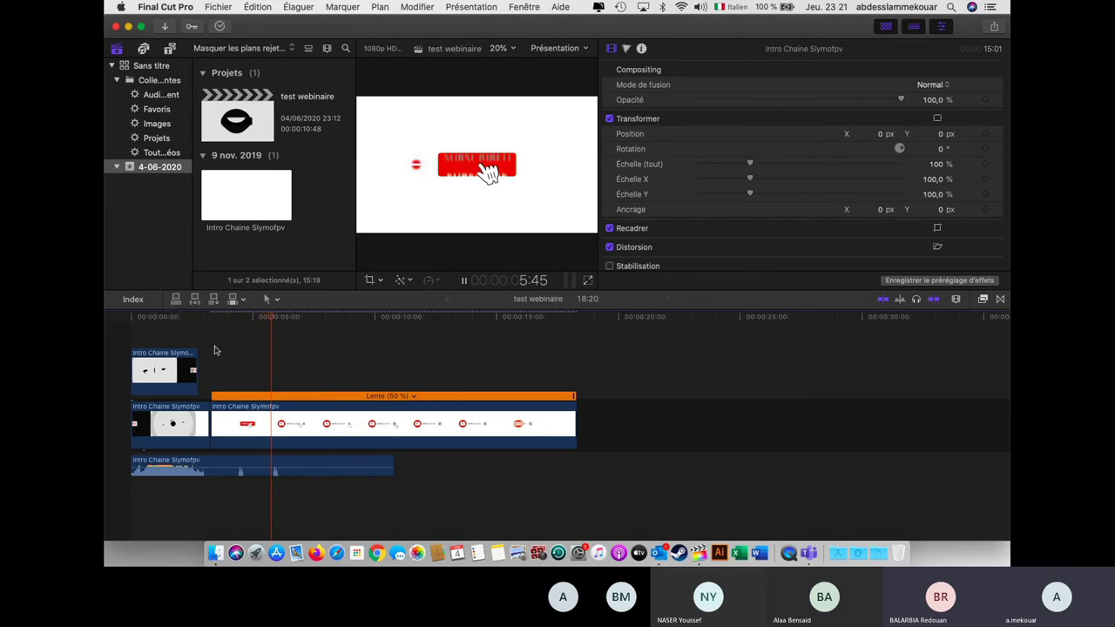
{"action": "left_click", "coordinate": [396, 481]}
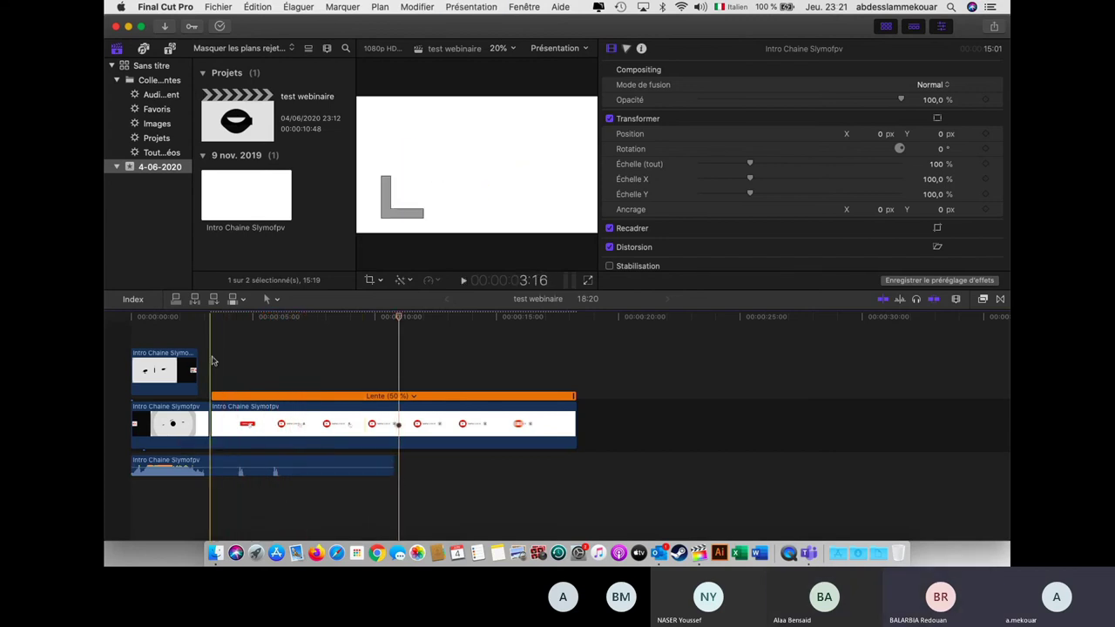
Split the detached audio clip at 3:16, where the second storyline clip begins.
{"action": "left_click", "coordinate": [211, 443]}
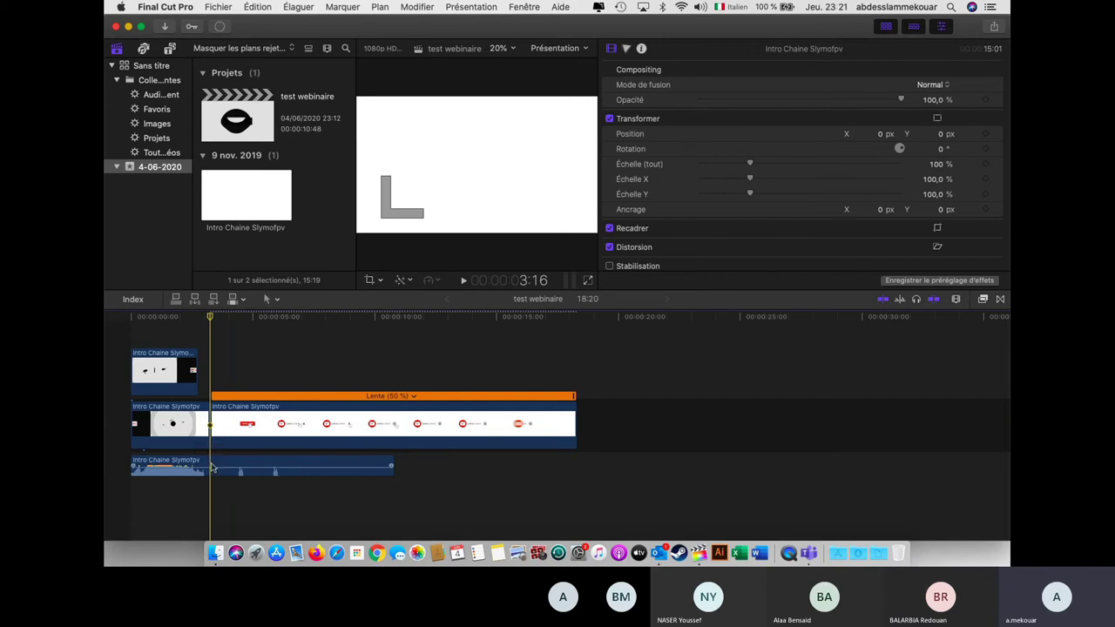
{"action": "left_click", "coordinate": [210, 468]}
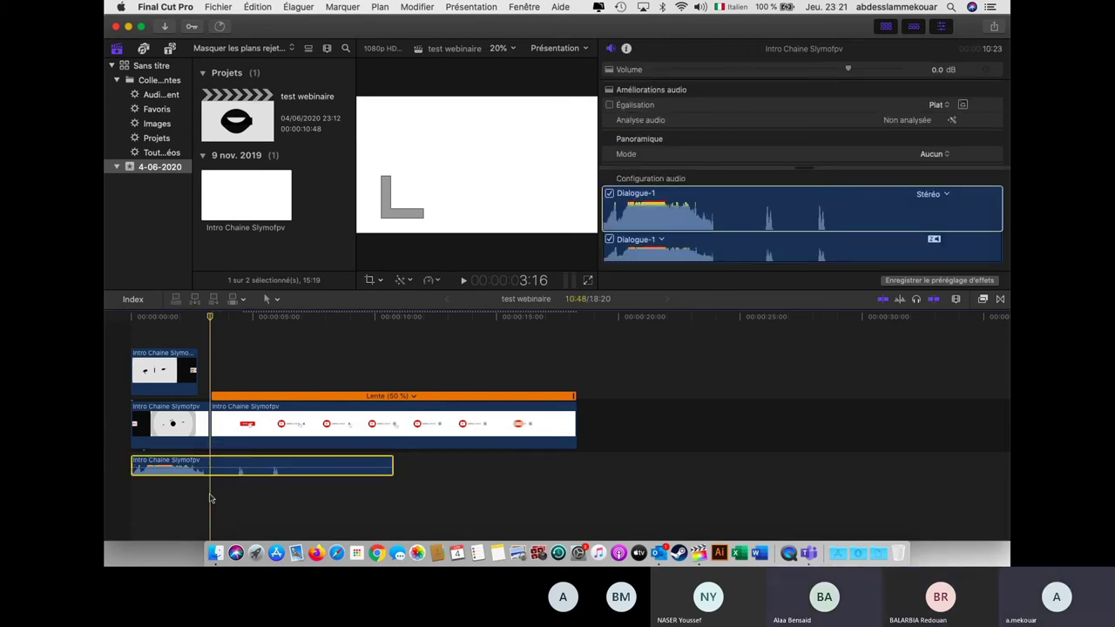
{"action": "key", "text": "super+b"}
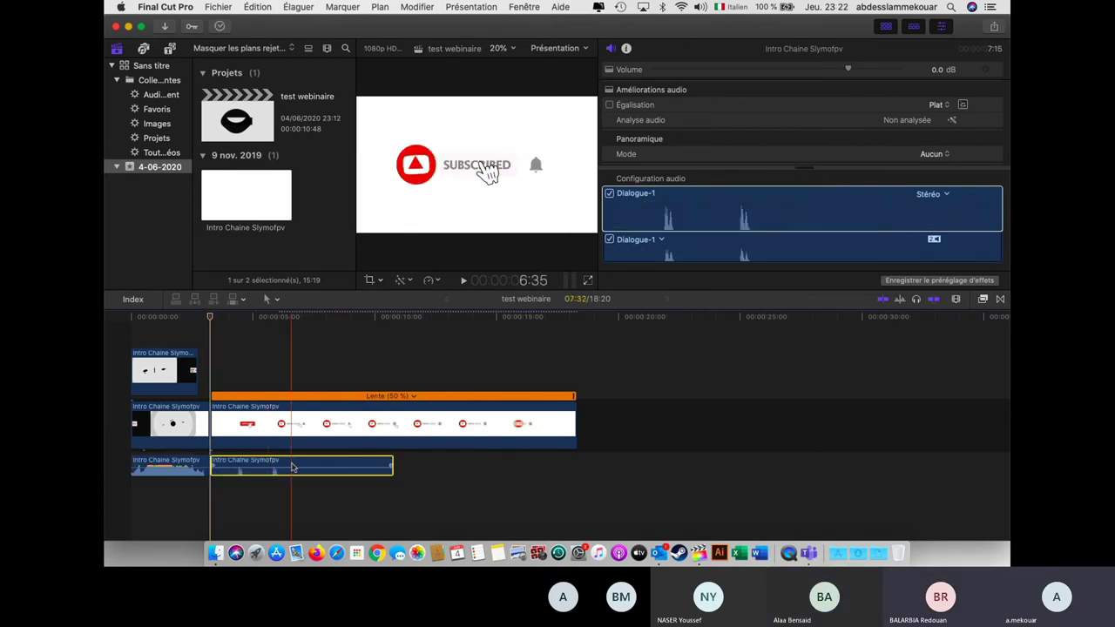
Slow the second part of the detached audio to 50 % speed and play that section from its start.
{"action": "left_click", "coordinate": [435, 281]}
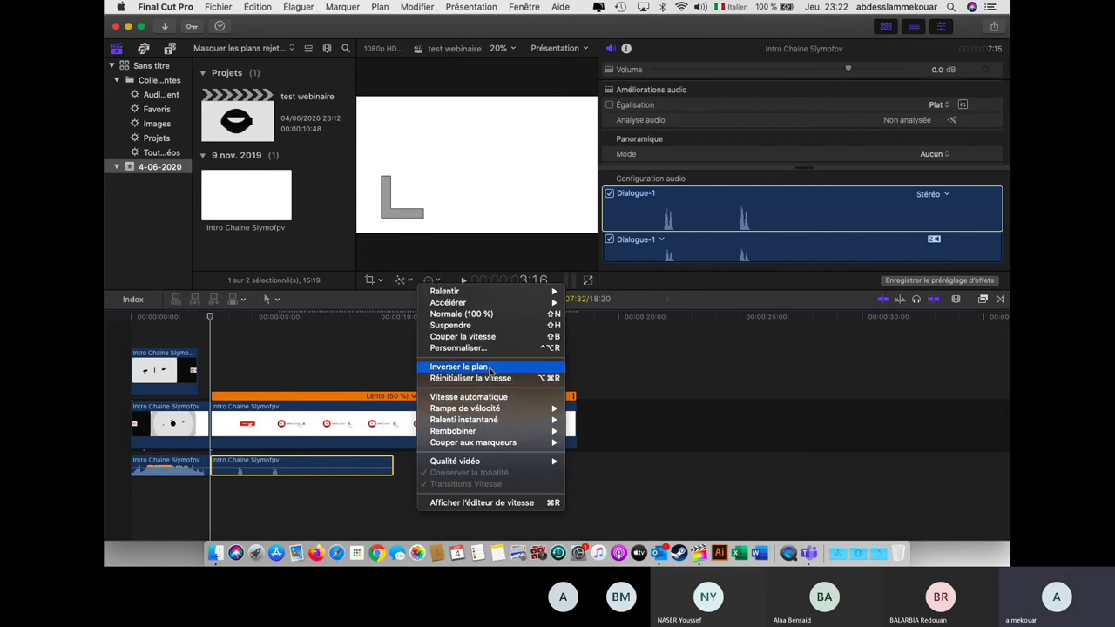
{"action": "mouse_move", "coordinate": [514, 295]}
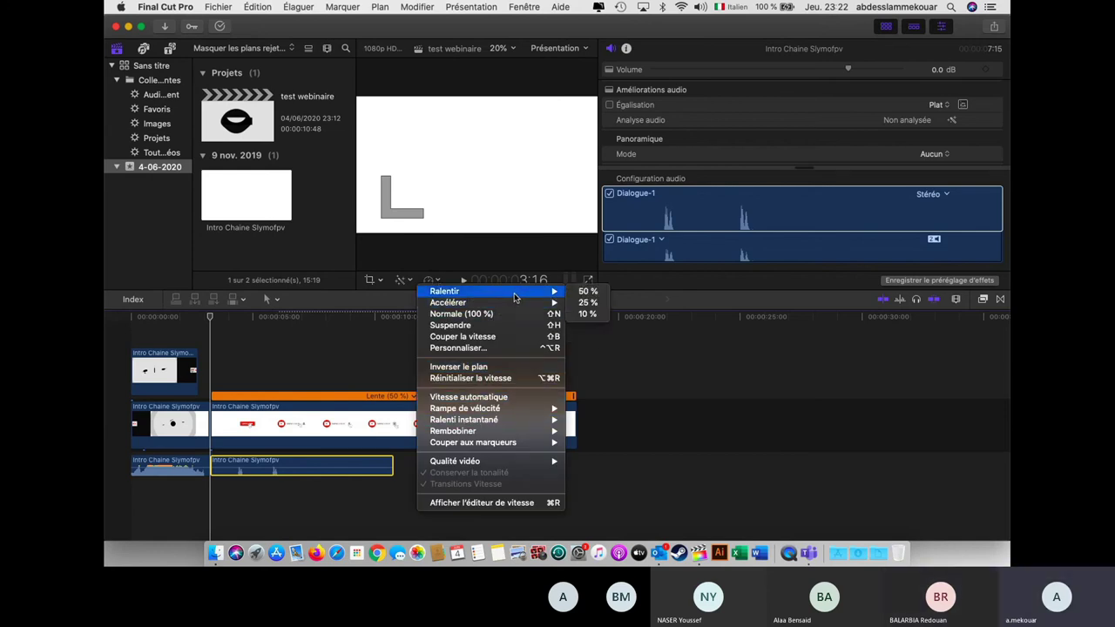
{"action": "left_click", "coordinate": [588, 291]}
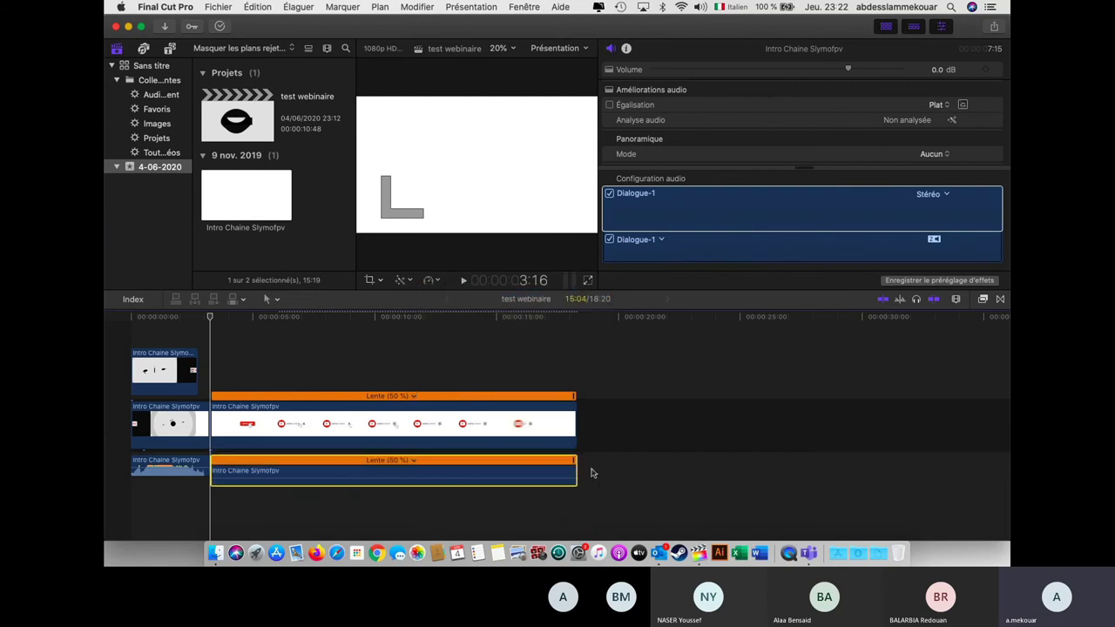
{"action": "left_click", "coordinate": [210, 362]}
{"action": "key", "text": "space"}
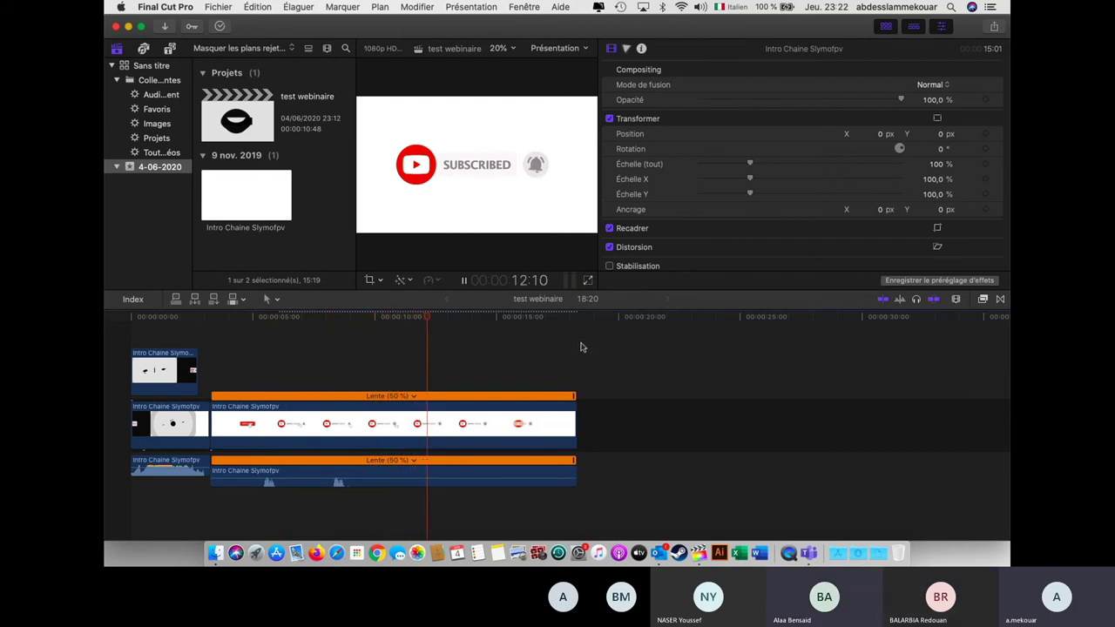
Stop playback and undo the detached audio's slow-down and split, along with the second storyline clip's 50 % slow-down.
{"action": "key", "text": "space"}
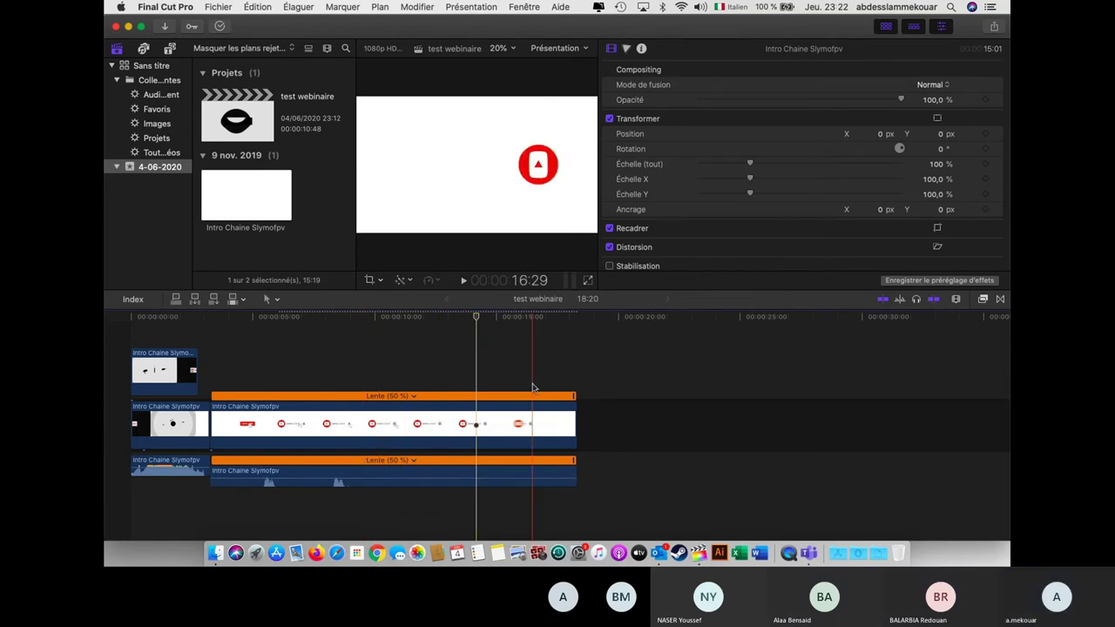
{"action": "key", "text": "super+z"}
{"action": "key", "text": "super+z"}
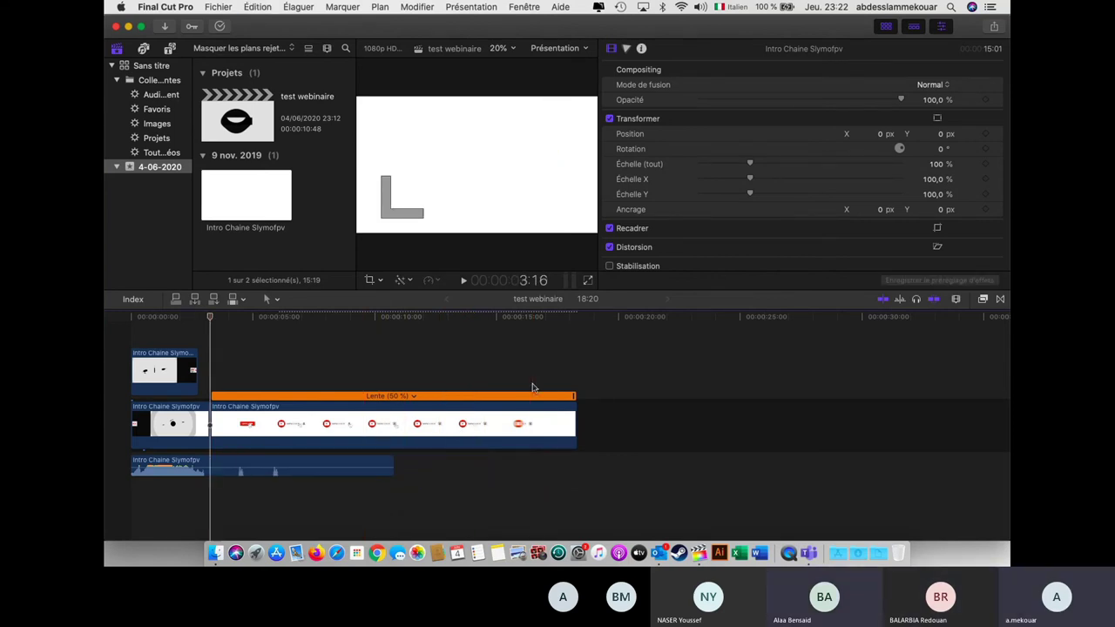
{"action": "key", "text": "super+z"}
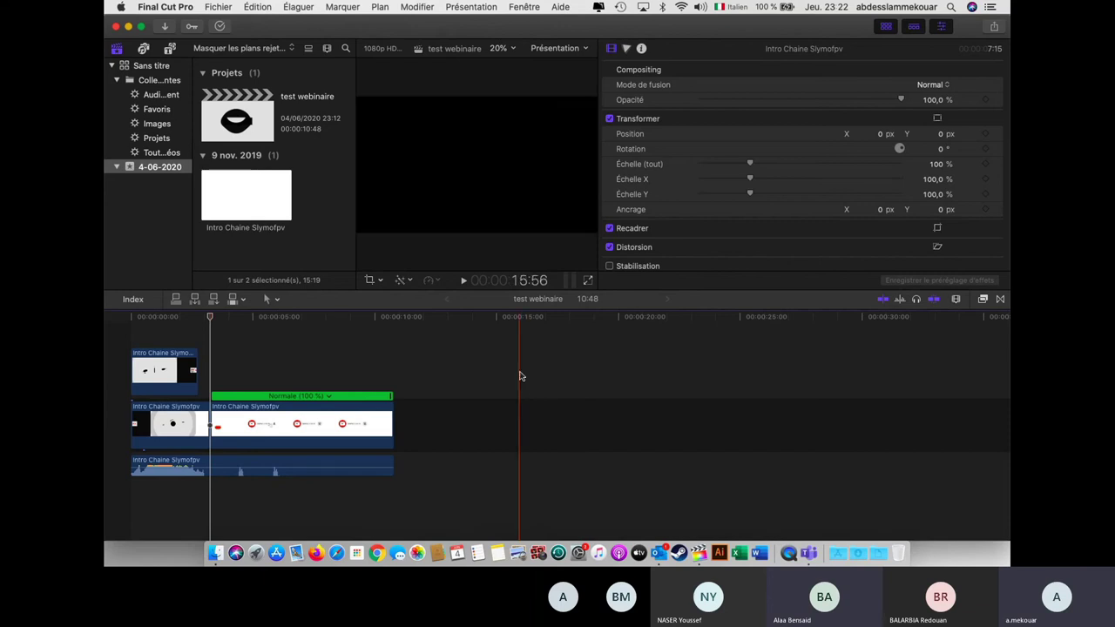
{"action": "left_click", "coordinate": [519, 377]}
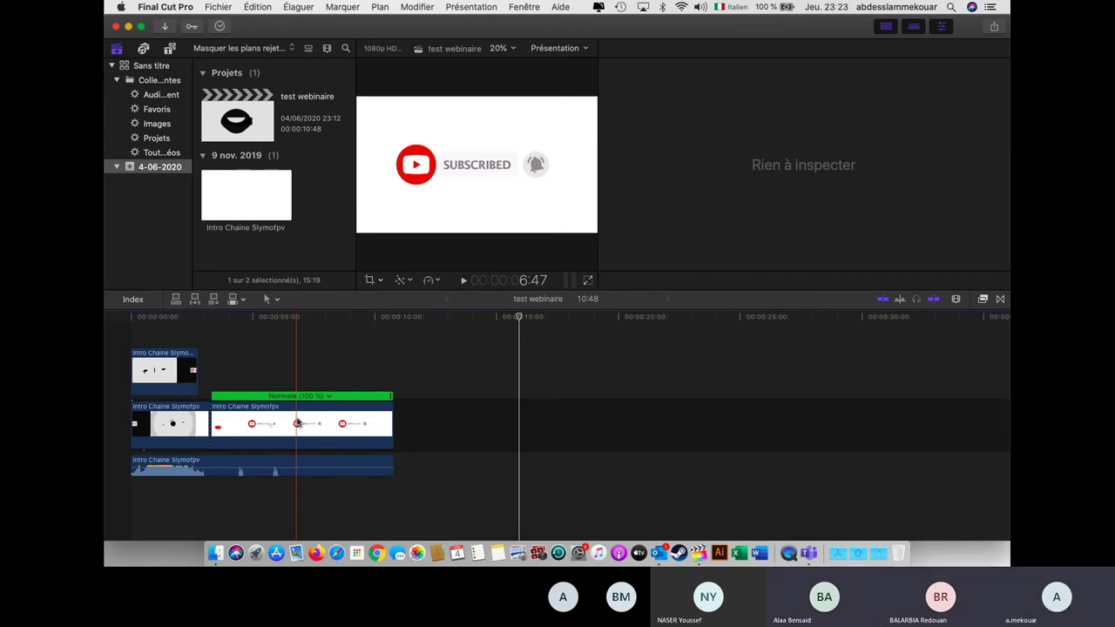
Play the second storyline clip together with the detached audio from about 3:57.
{"action": "left_click", "coordinate": [238, 421]}
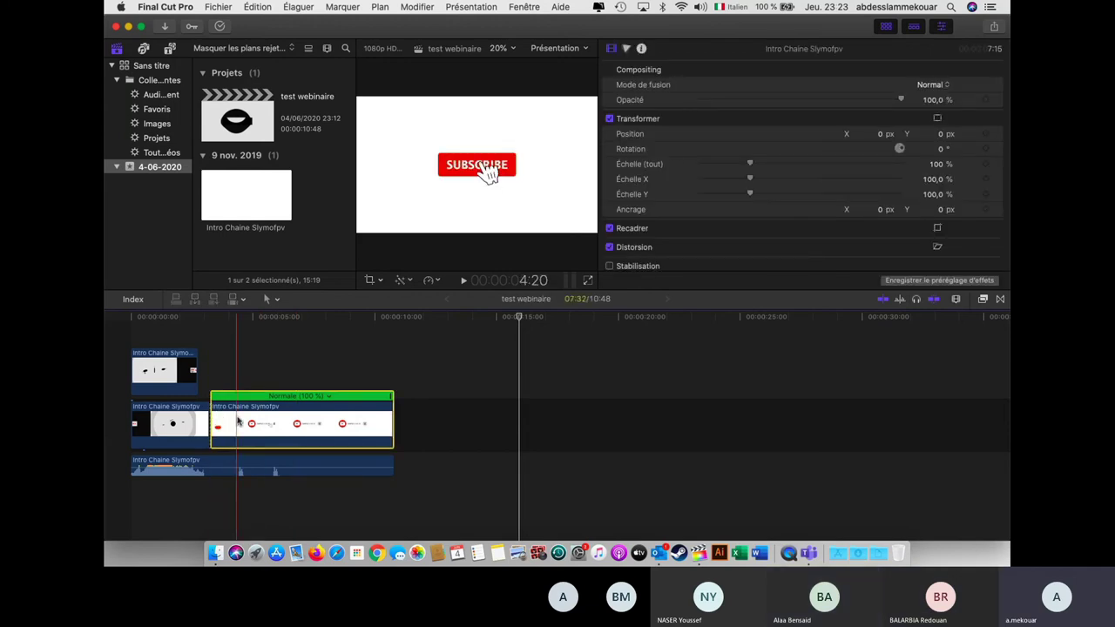
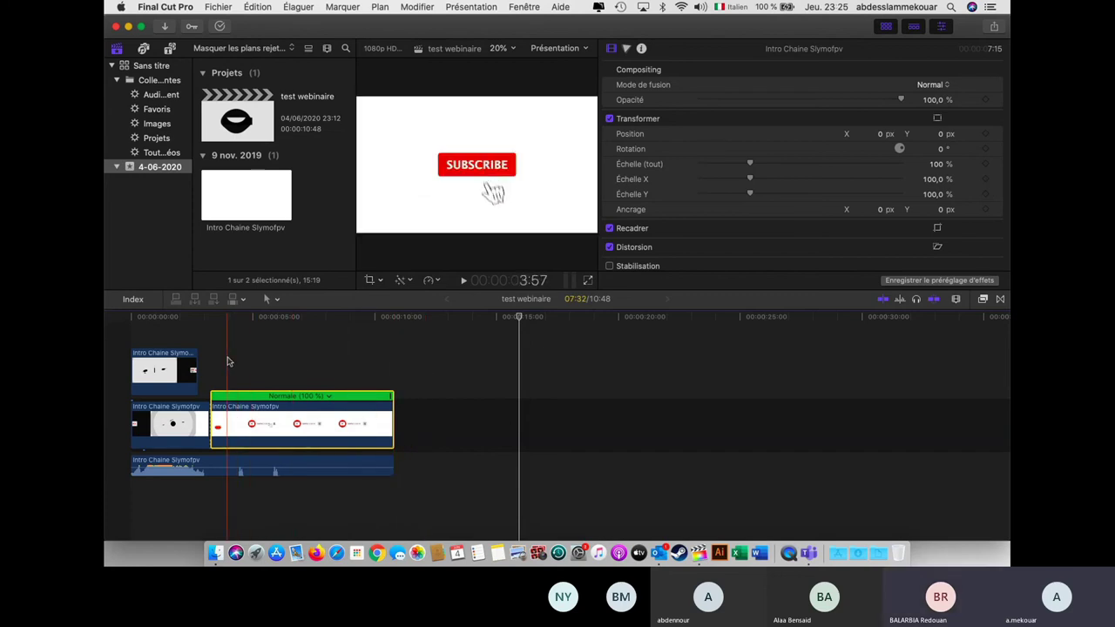
{"action": "key", "text": "space"}
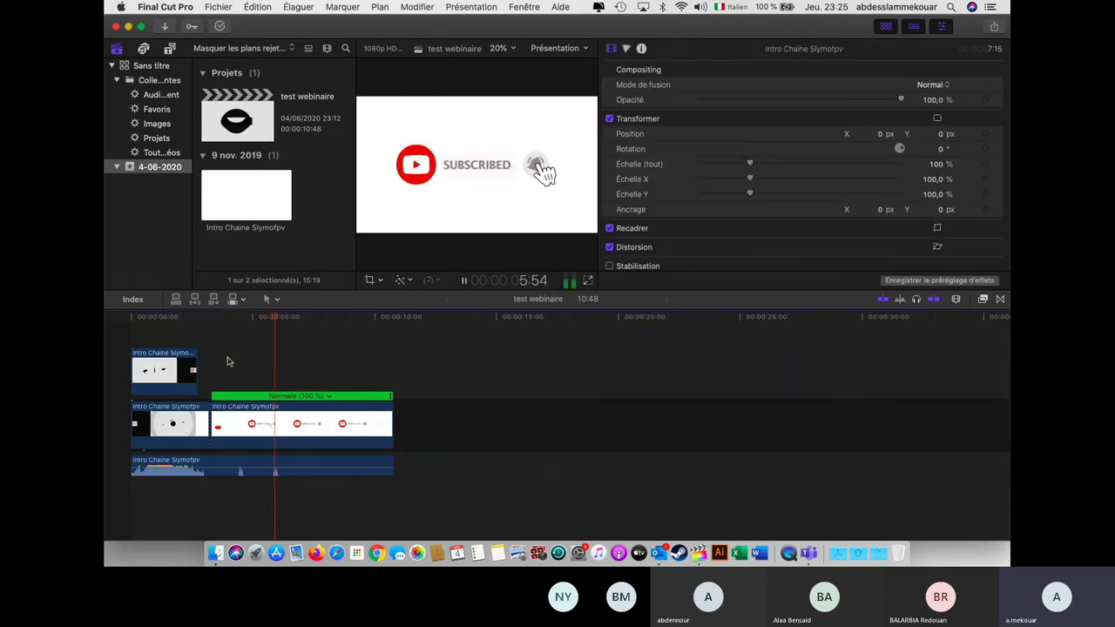
{"action": "key", "text": "space"}
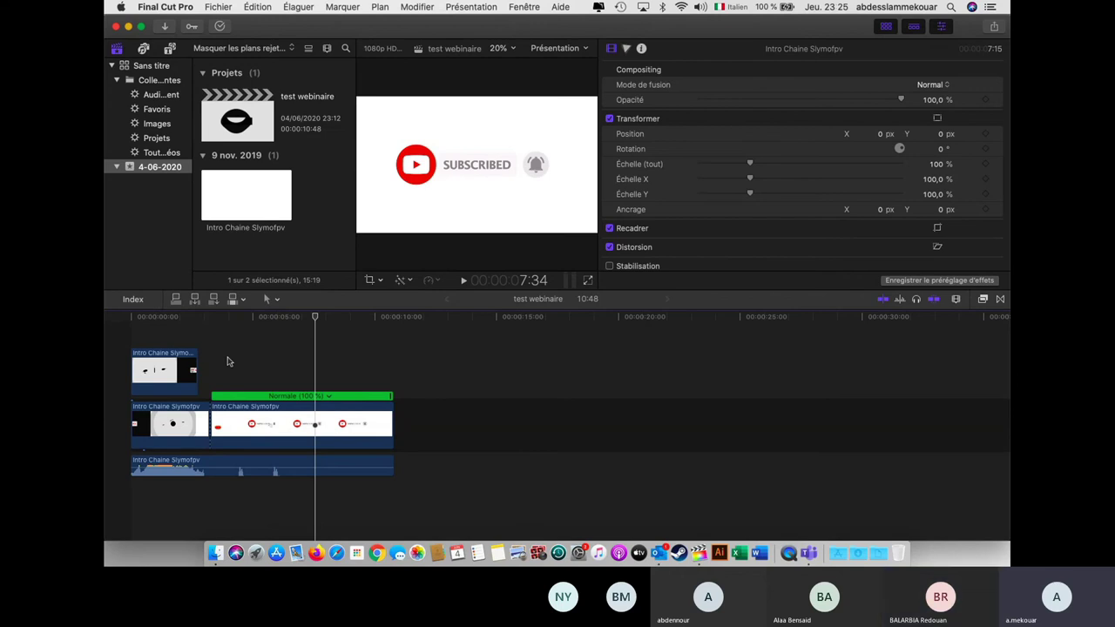
{"action": "left_click", "coordinate": [424, 379]}
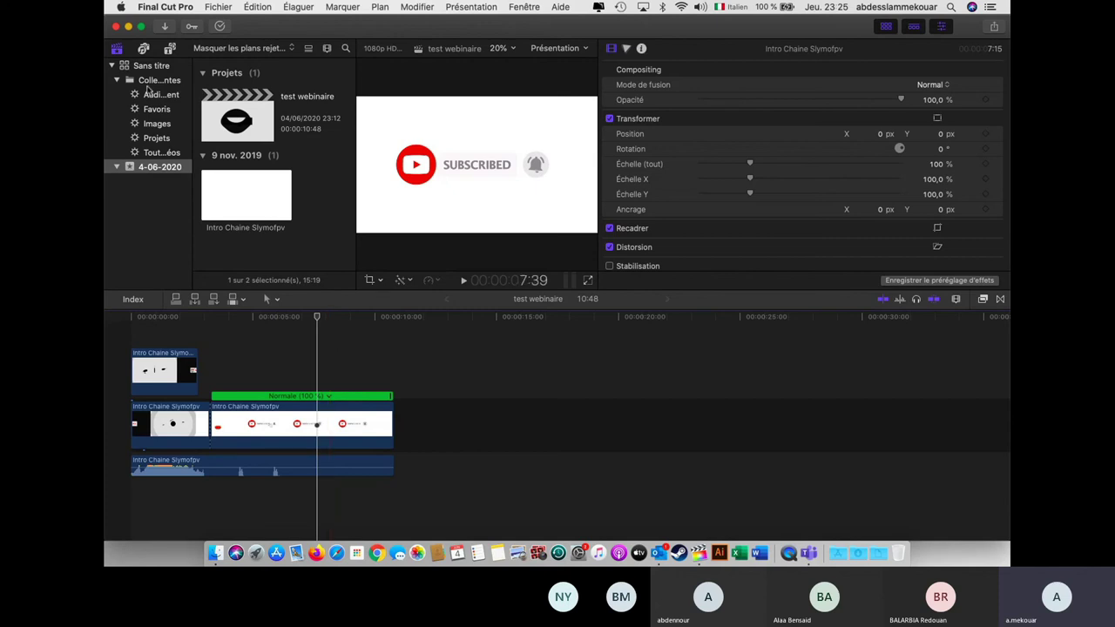
Browse the installed titles and add the 3D basique title above the second storyline clip, starting at 5:52.
{"action": "left_click", "coordinate": [170, 49]}
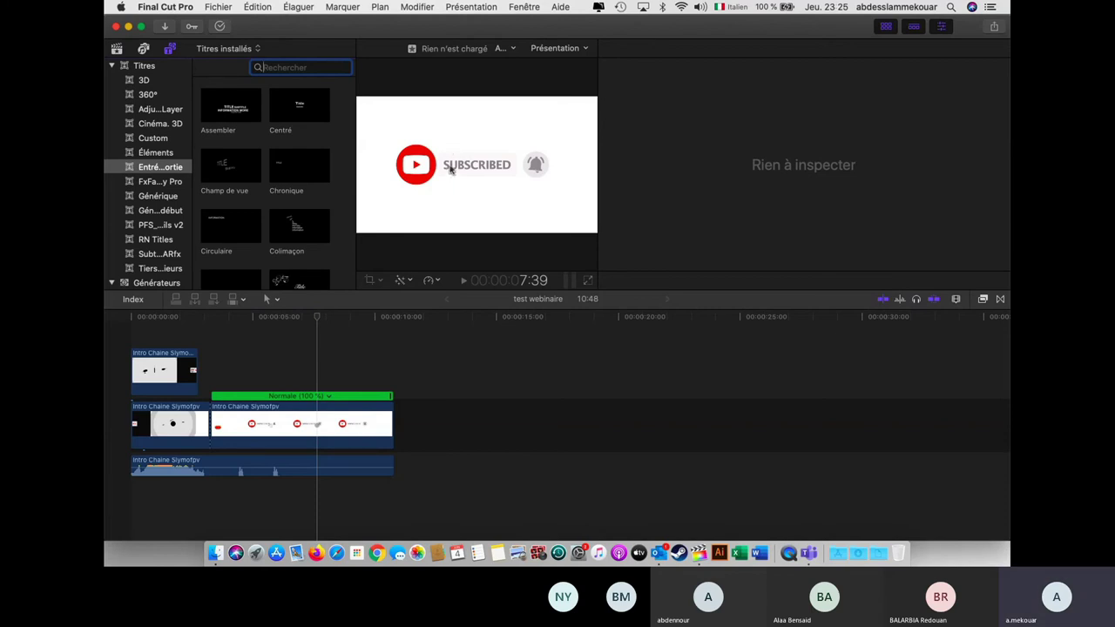
{"action": "scroll", "coordinate": [158, 202], "scroll_direction": "down", "scroll_amount": 2}
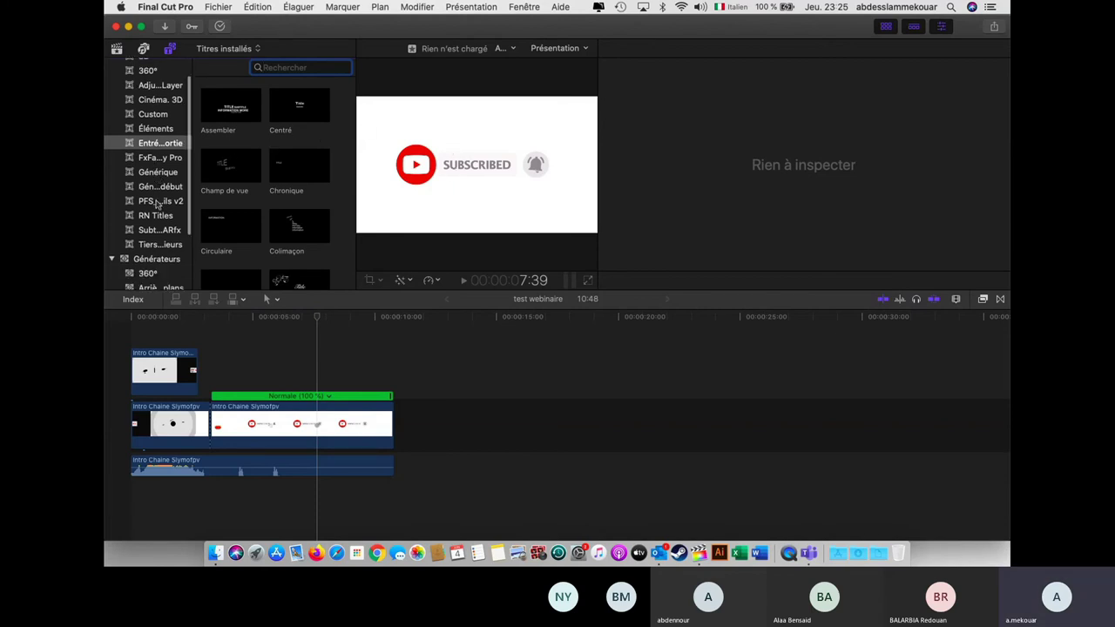
{"action": "left_click", "coordinate": [159, 230]}
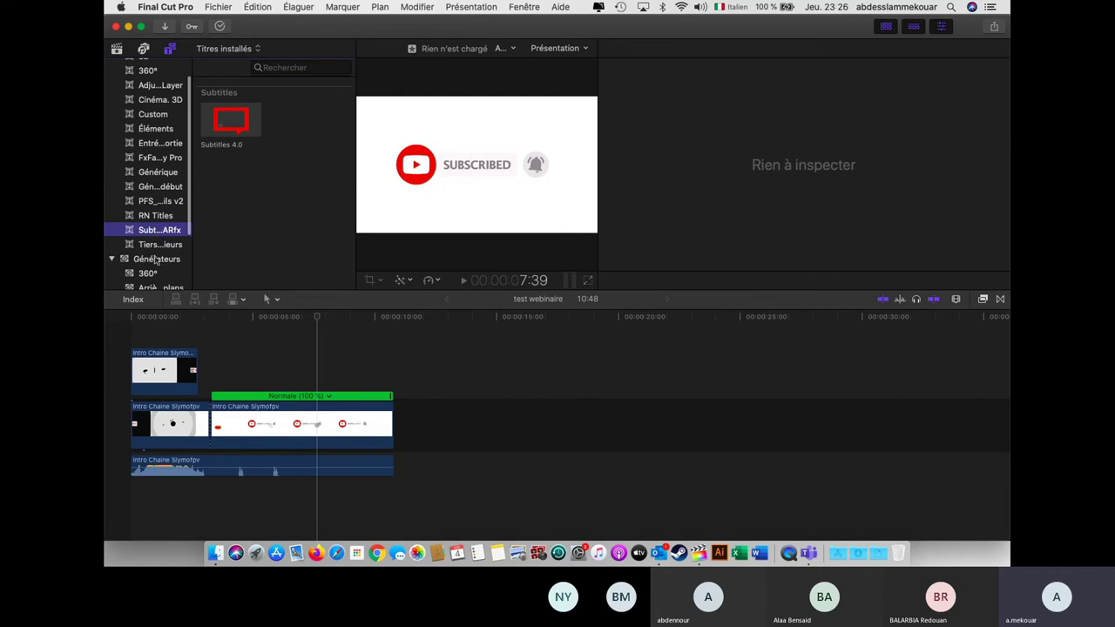
{"action": "left_click", "coordinate": [155, 259]}
{"action": "left_click", "coordinate": [161, 156]}
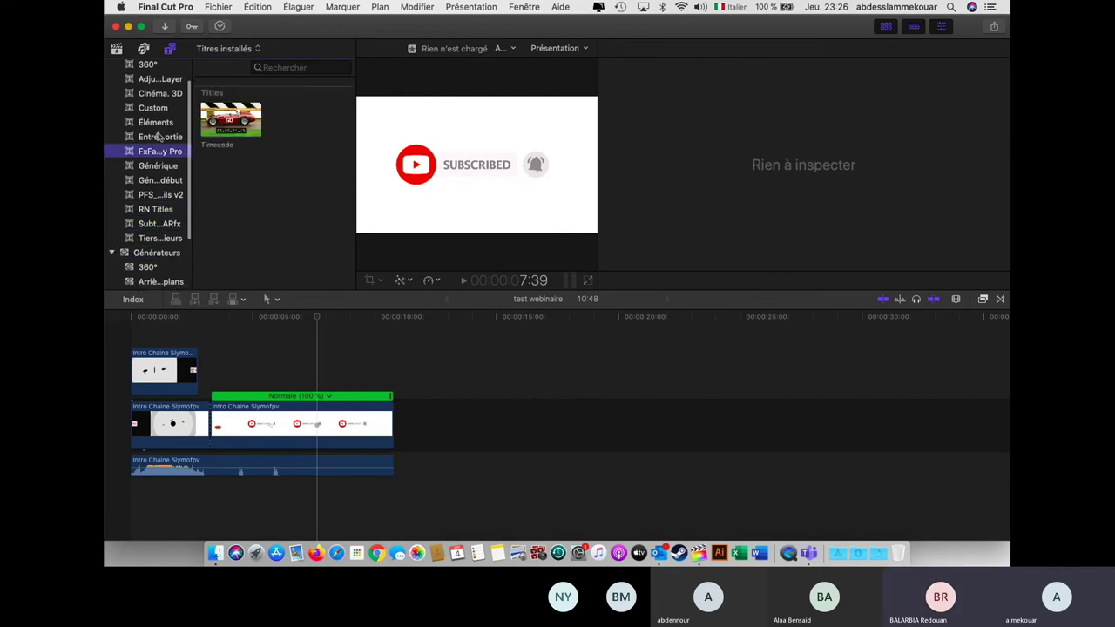
{"action": "scroll", "coordinate": [160, 138], "scroll_direction": "up", "scroll_amount": 2}
{"action": "left_click", "coordinate": [160, 137]}
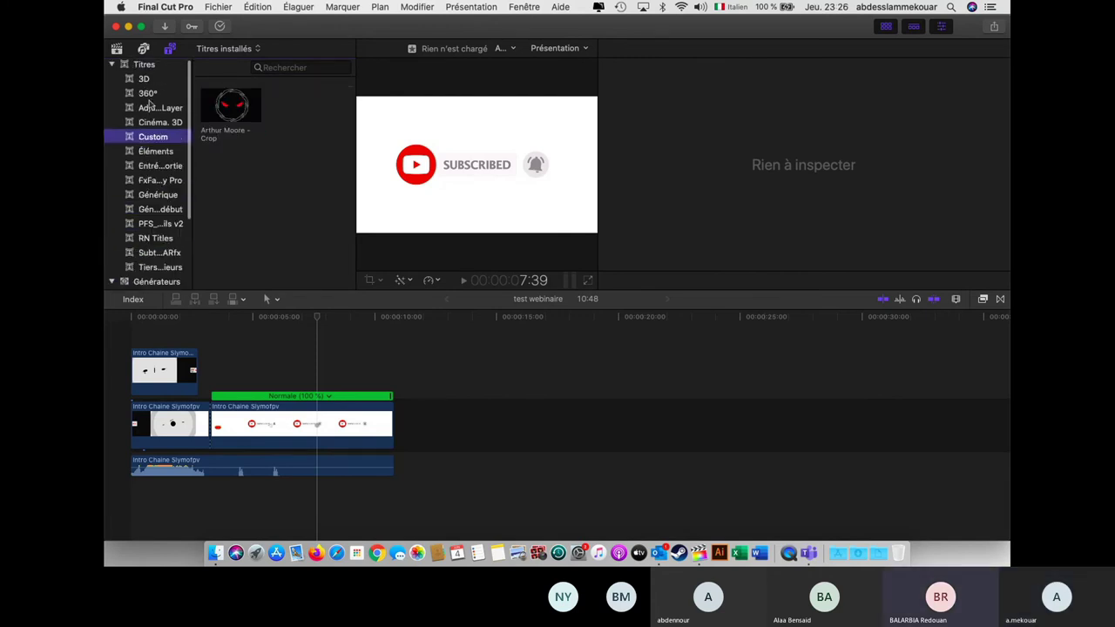
{"action": "left_click", "coordinate": [145, 79]}
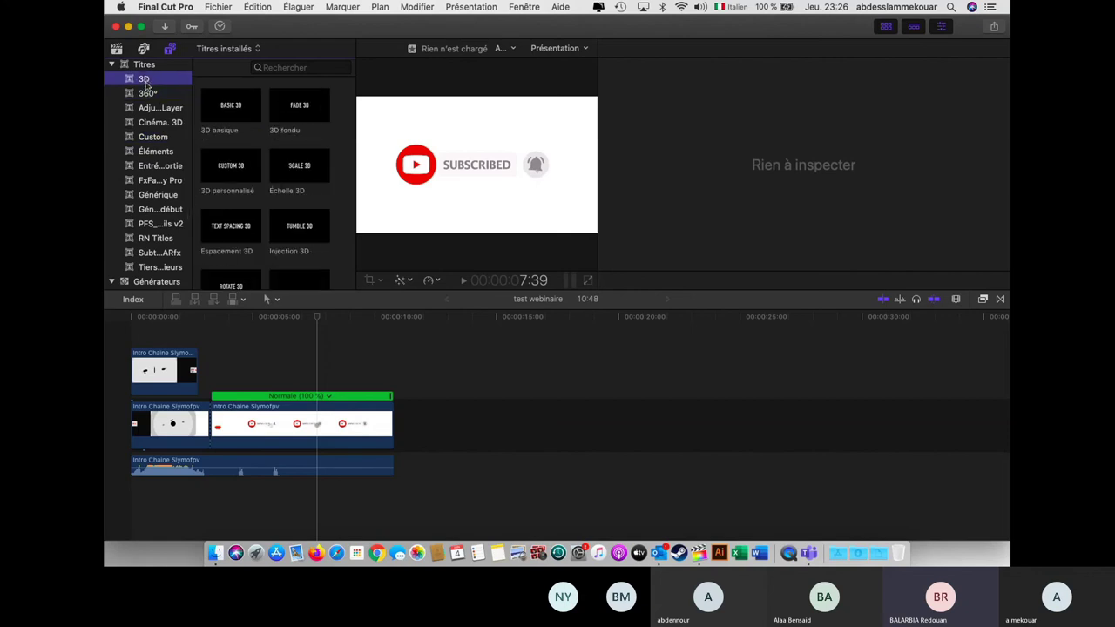
{"action": "left_click", "coordinate": [237, 114]}
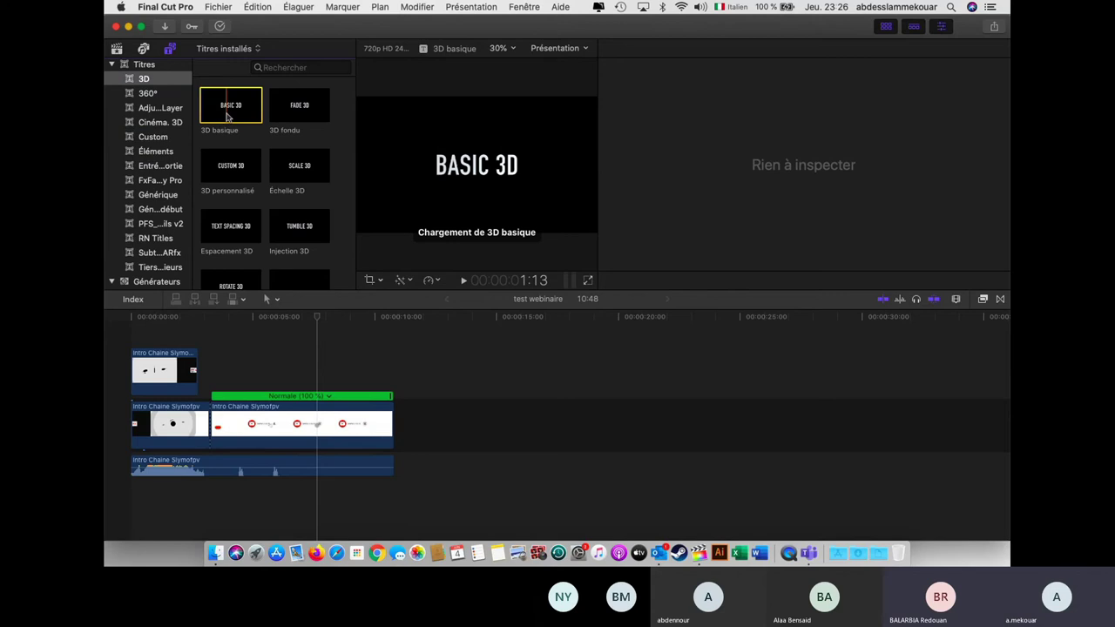
{"action": "left_click_drag", "start_coordinate": [237, 107], "coordinate": [276, 386]}
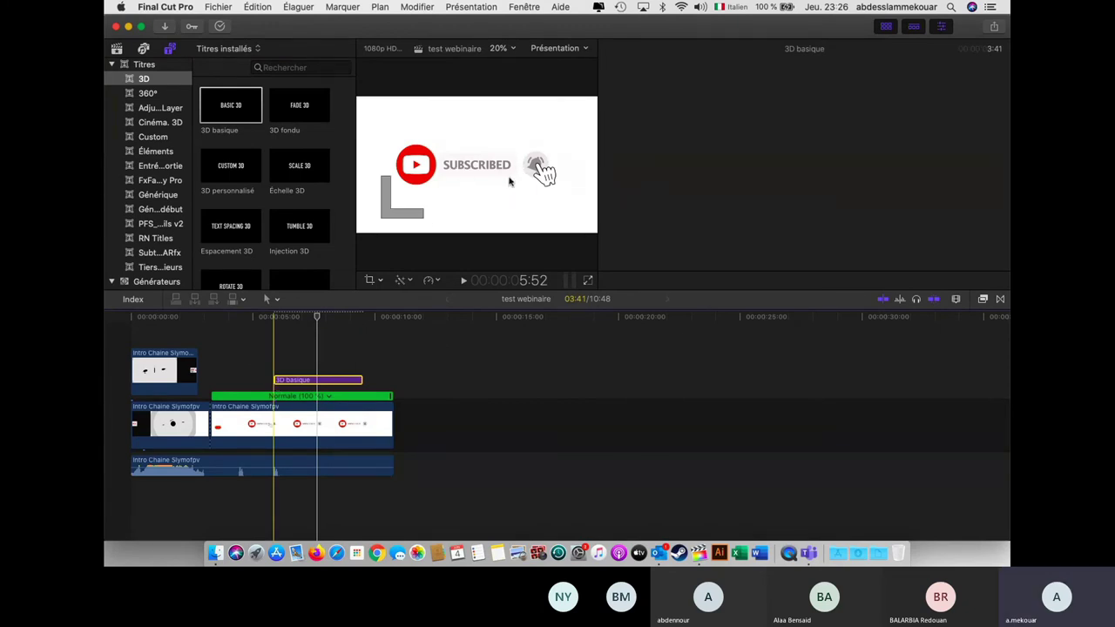
Replace the 3D title's text with "wwww.facebook.com/ocpclubmaker".
{"action": "left_click", "coordinate": [339, 381]}
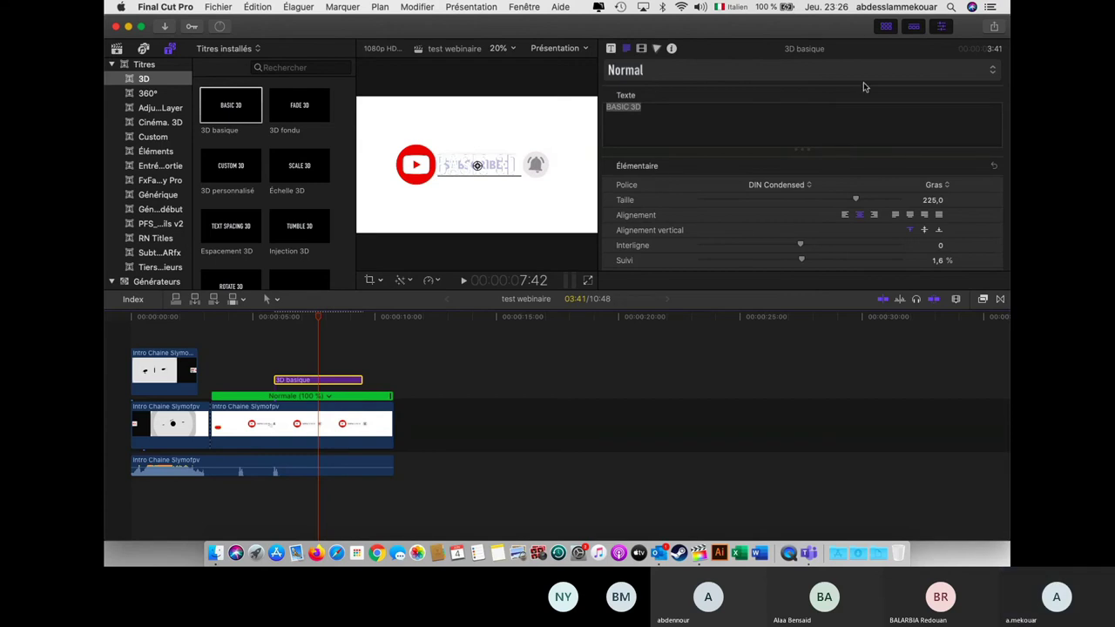
{"action": "left_click", "coordinate": [890, 27]}
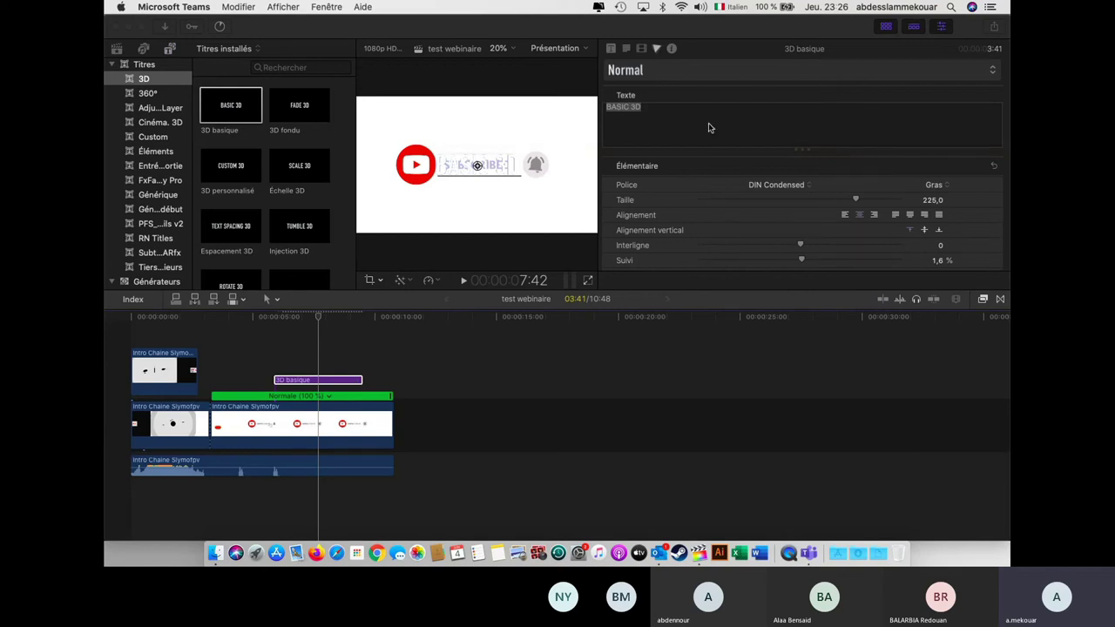
{"action": "left_click", "coordinate": [646, 107]}
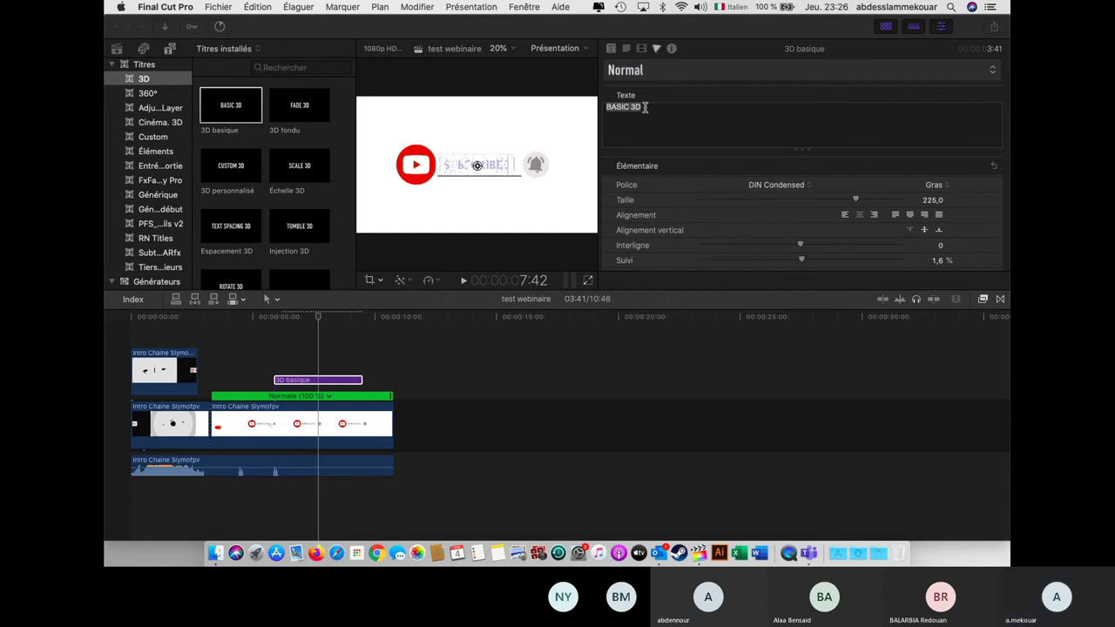
{"action": "type", "text": "w"}
{"action": "key", "text": "BackSpace"}
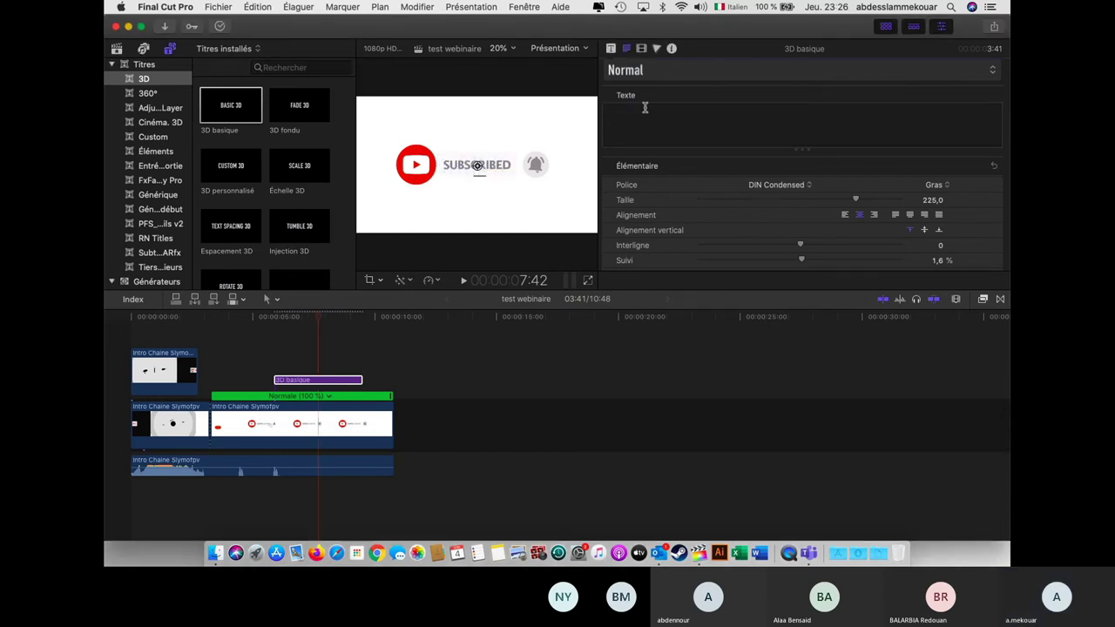
{"action": "type", "text": "www."}
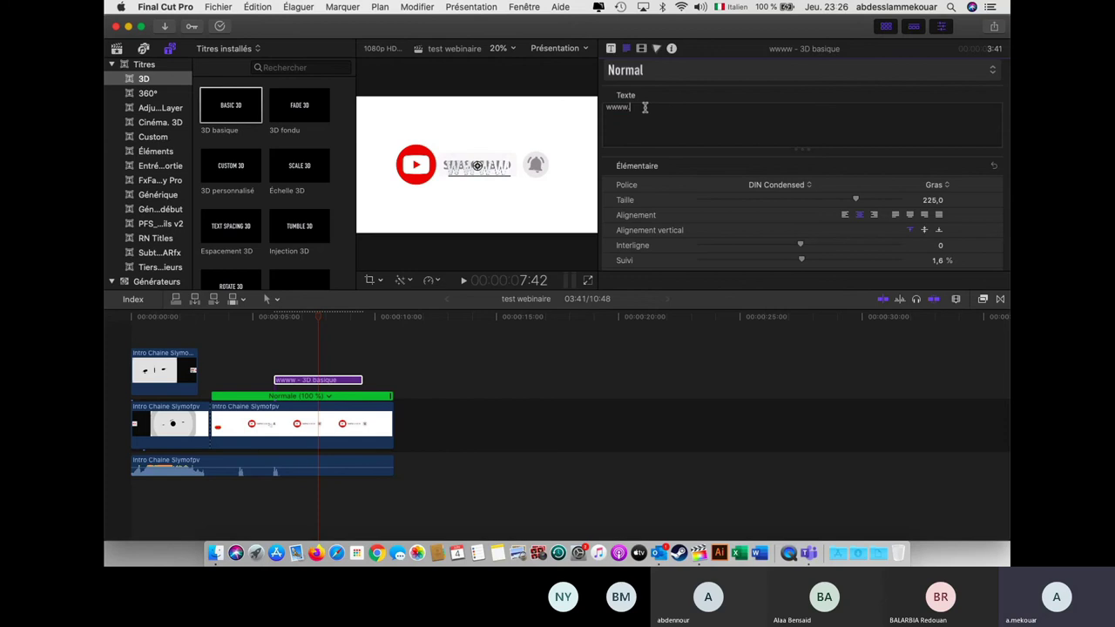
{"action": "type", "text": "facebook."}
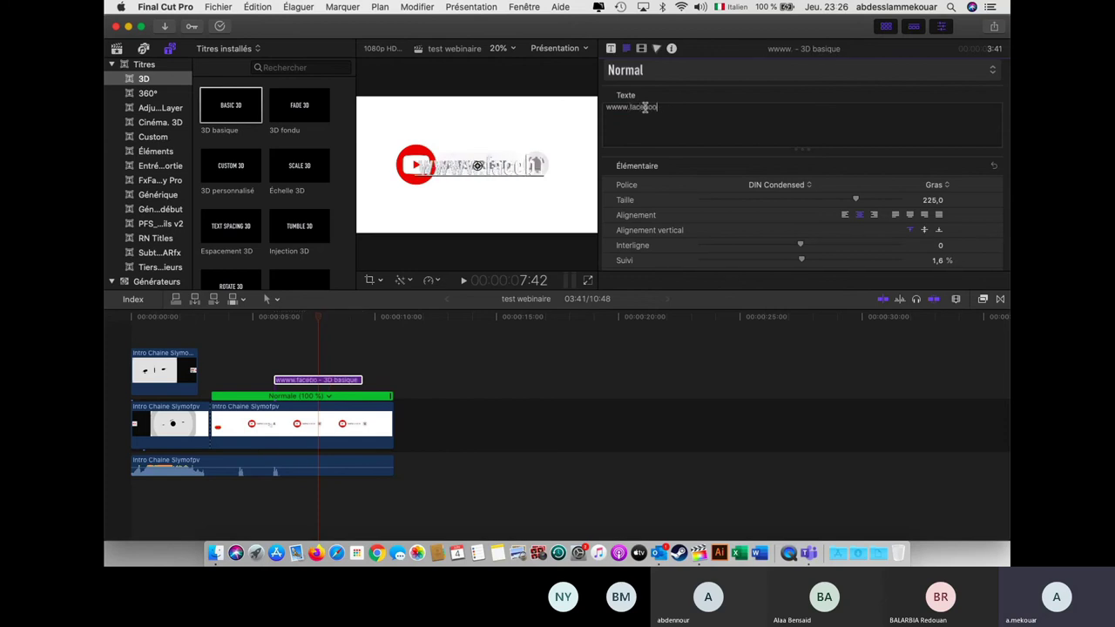
{"action": "type", "text": "com"}
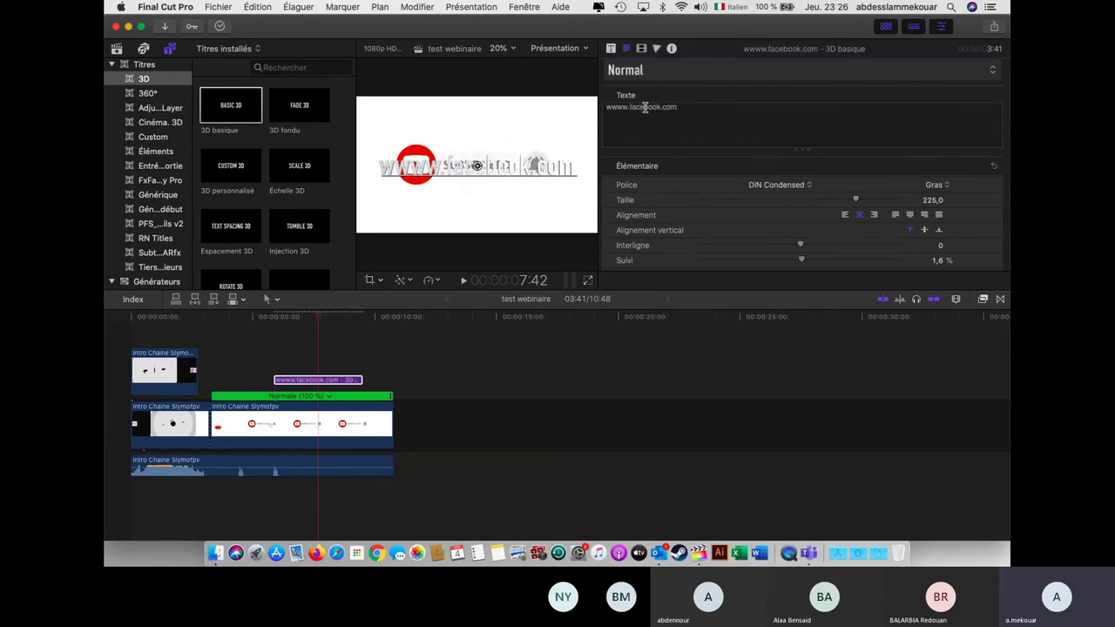
{"action": "type", "text": "/"}
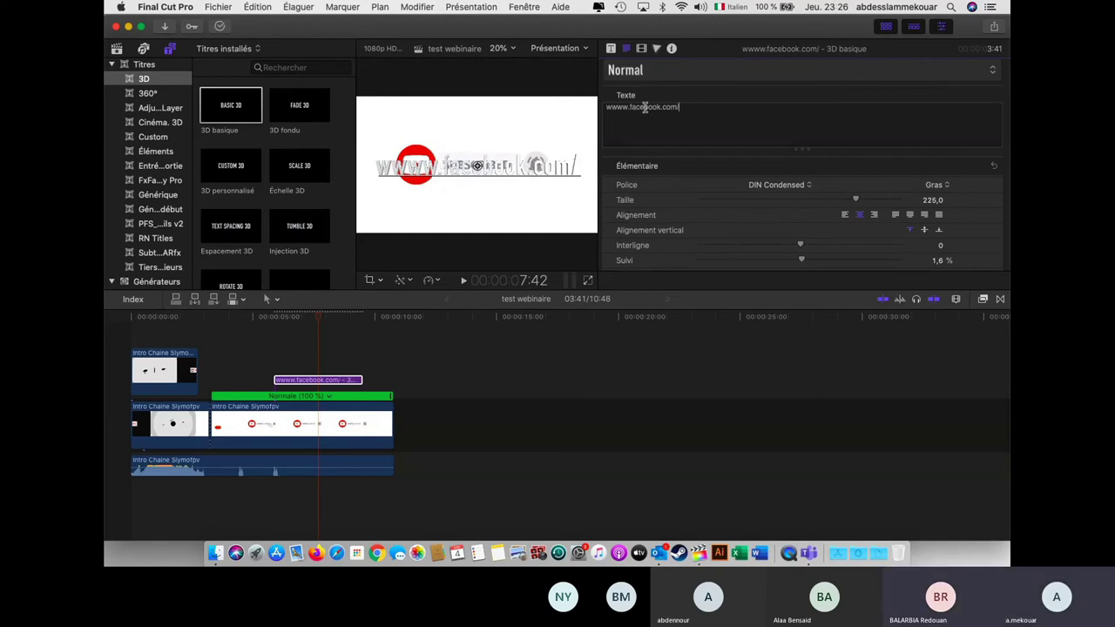
{"action": "type", "text": "ocpclu"}
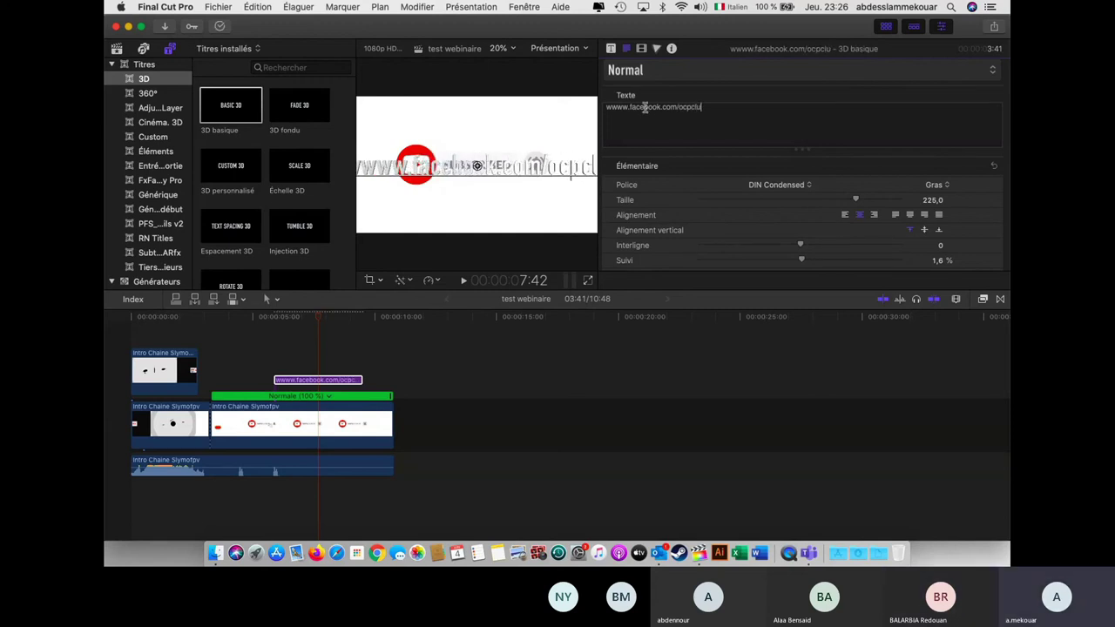
{"action": "type", "text": "bmaker"}
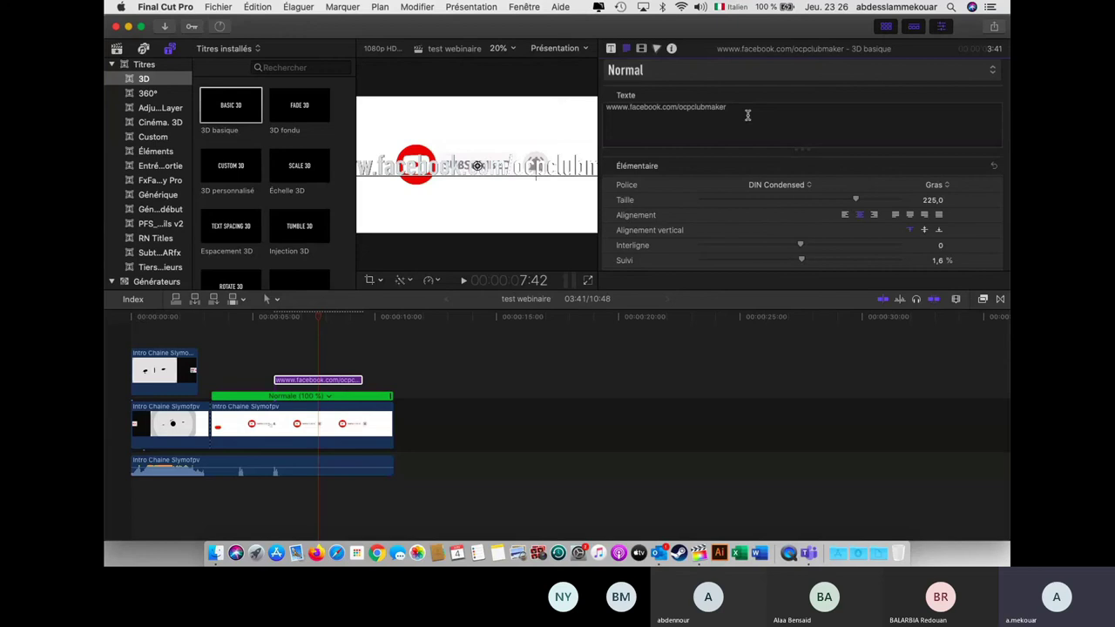
Set the title's text size to about 120 and move it below the SUBSCRIBED graphic, at about X 45 px, Y -303 px.
{"action": "left_click_drag", "start_coordinate": [855, 199], "coordinate": [780, 203]}
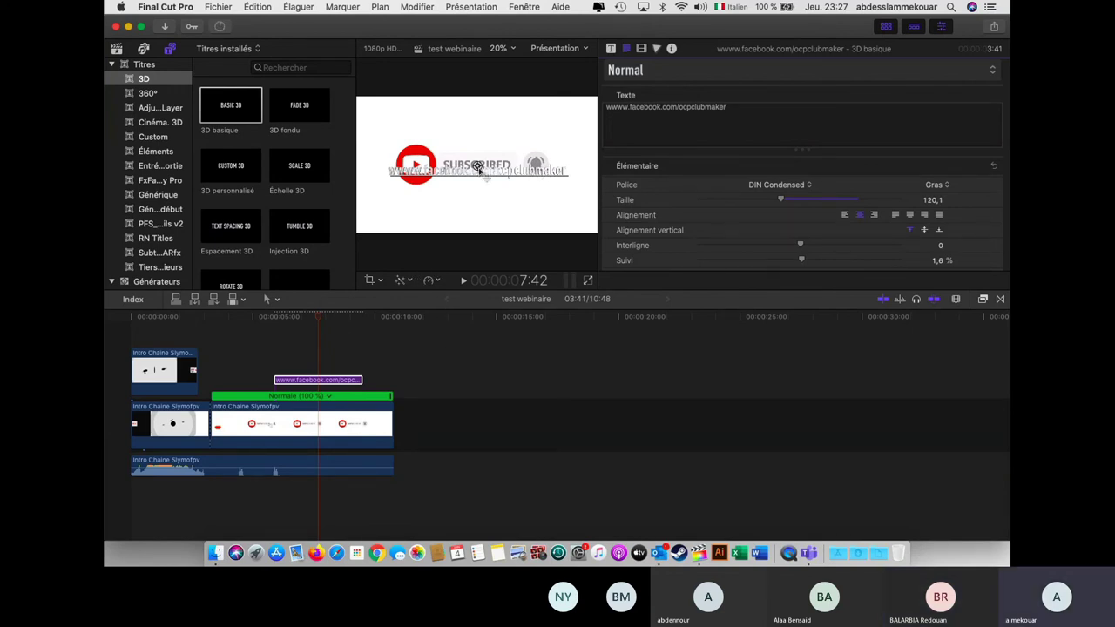
{"action": "left_click_drag", "start_coordinate": [478, 167], "coordinate": [482, 202]}
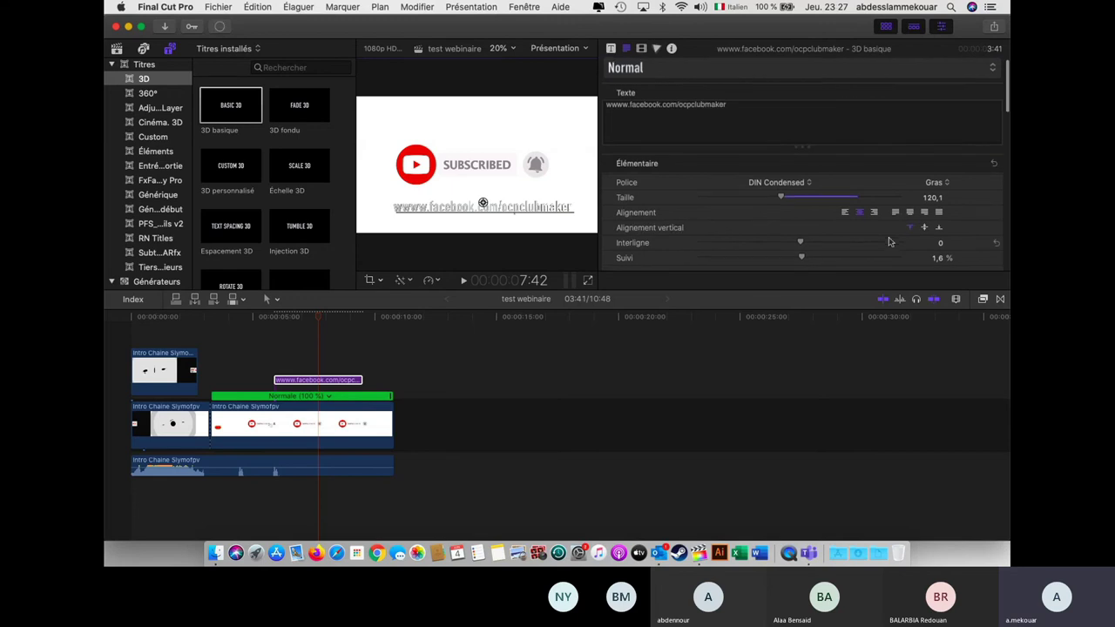
Change the colour of the 3D title's plastic substance to near black.
{"action": "scroll", "coordinate": [889, 241], "scroll_direction": "down", "scroll_amount": 5}
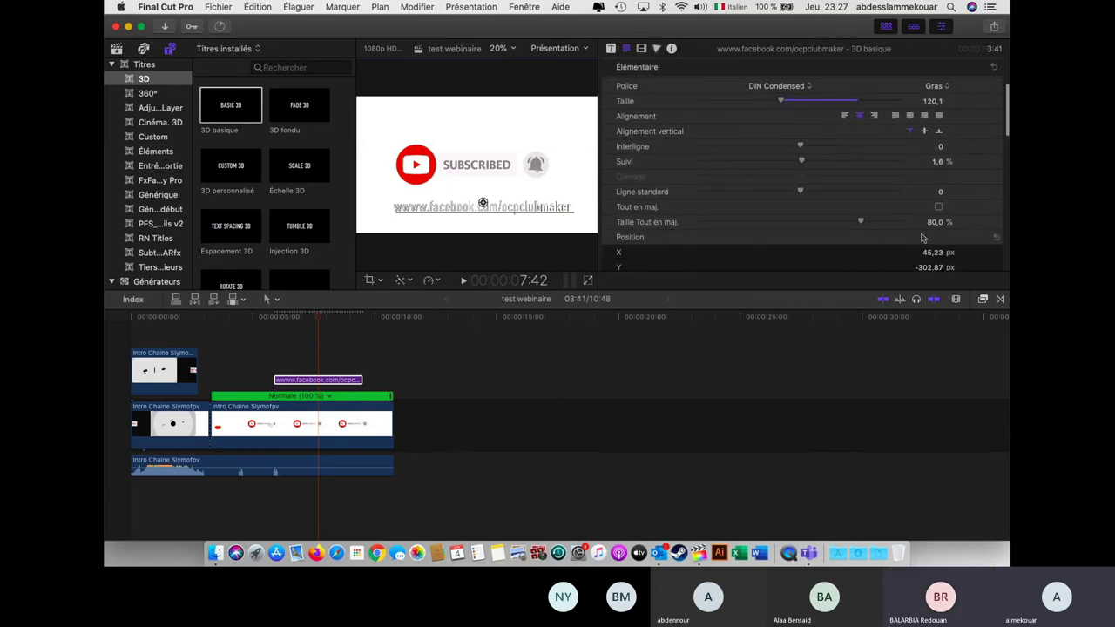
{"action": "scroll", "coordinate": [922, 237], "scroll_direction": "down", "scroll_amount": 4}
{"action": "scroll", "coordinate": [923, 238], "scroll_direction": "down", "scroll_amount": 8}
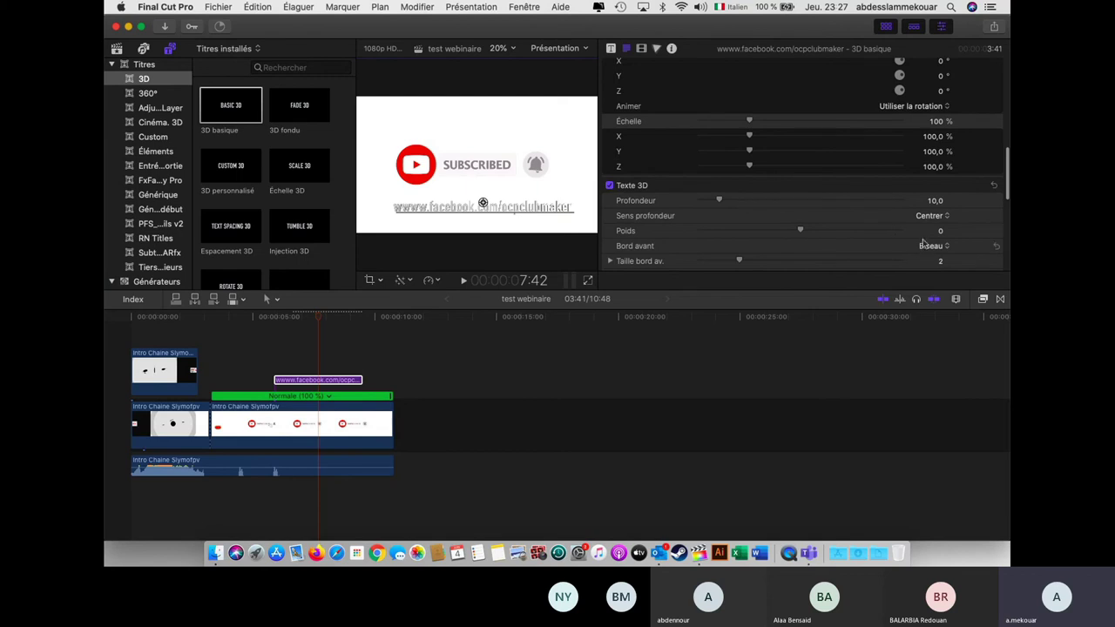
{"action": "scroll", "coordinate": [905, 239], "scroll_direction": "down", "scroll_amount": 4}
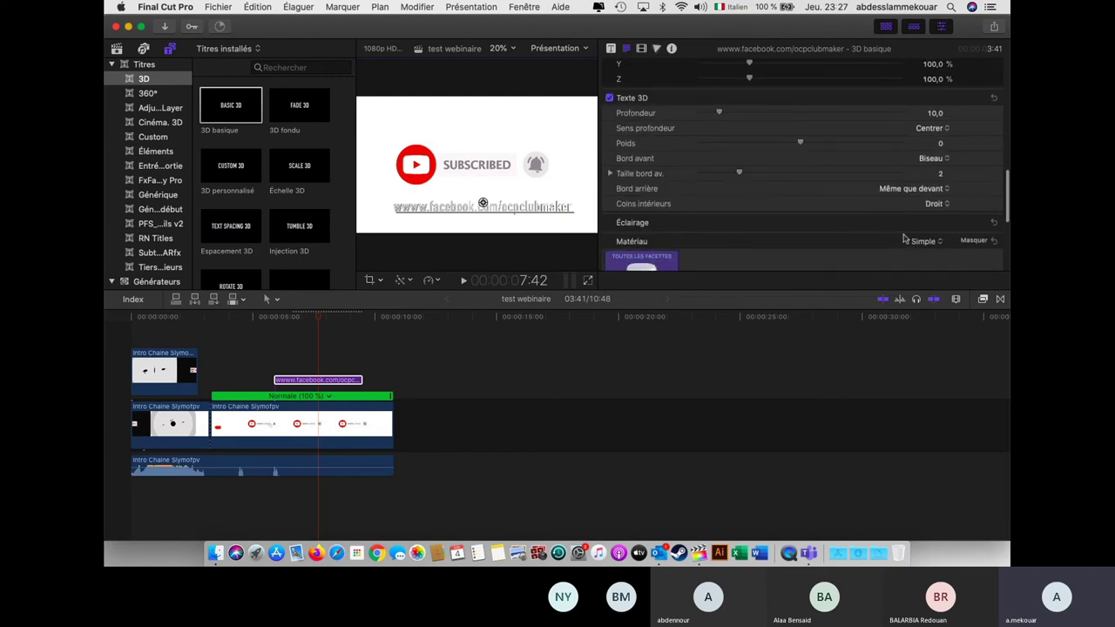
{"action": "scroll", "coordinate": [904, 239], "scroll_direction": "down", "scroll_amount": 10}
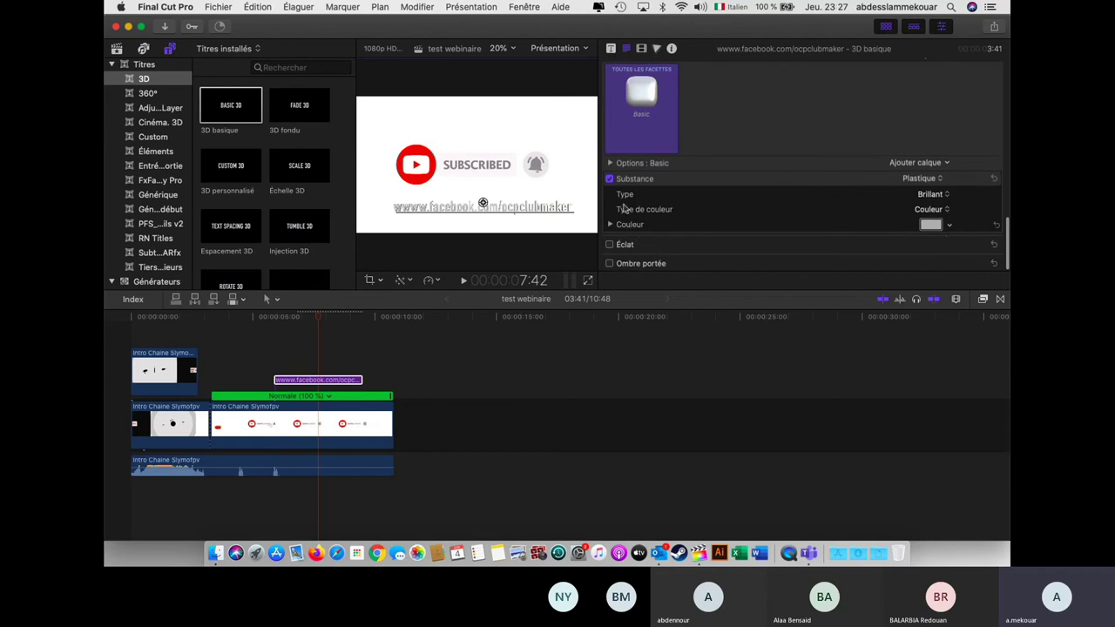
{"action": "left_click", "coordinate": [933, 225]}
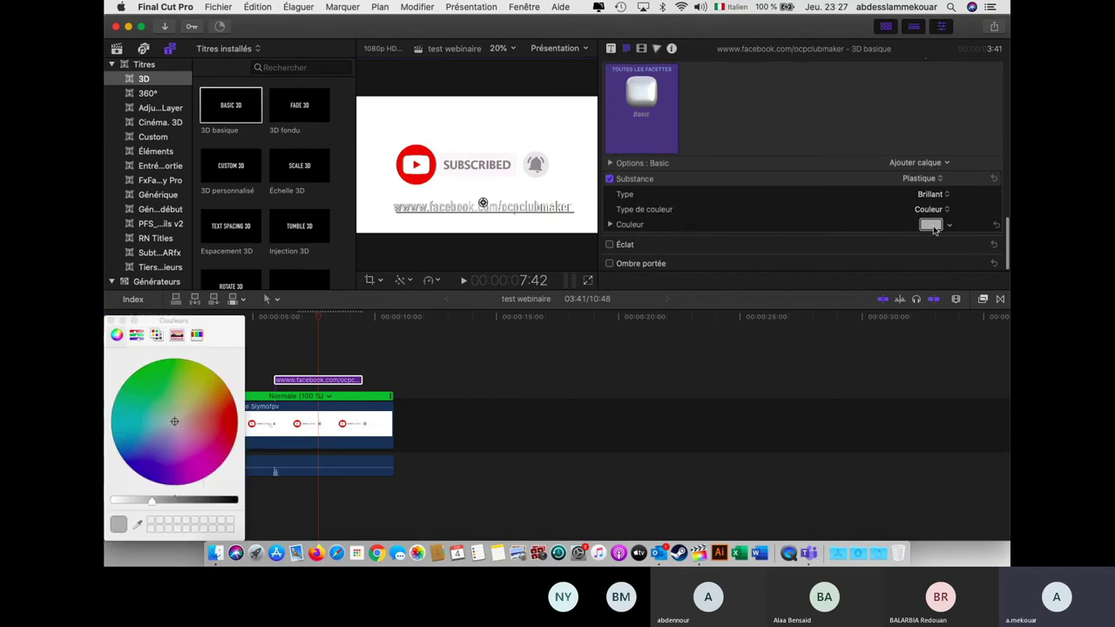
{"action": "left_click", "coordinate": [232, 501]}
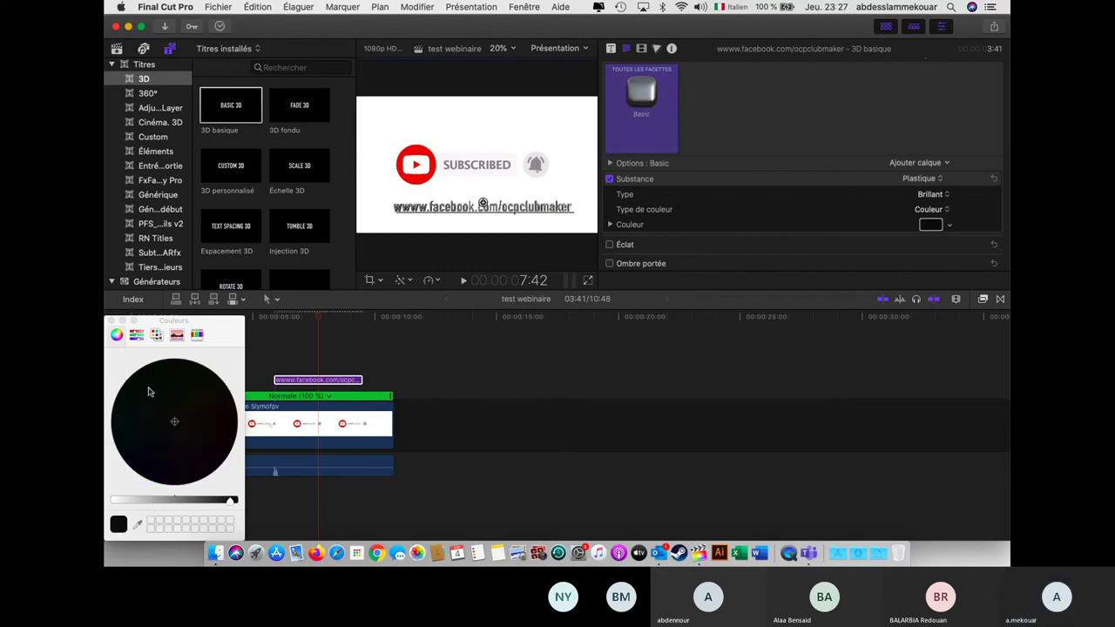
Close the colour picker and play the timeline from 4:54 to review the 3D title.
{"action": "left_click", "coordinate": [112, 321]}
{"action": "left_click", "coordinate": [267, 359]}
{"action": "left_click", "coordinate": [267, 359]}
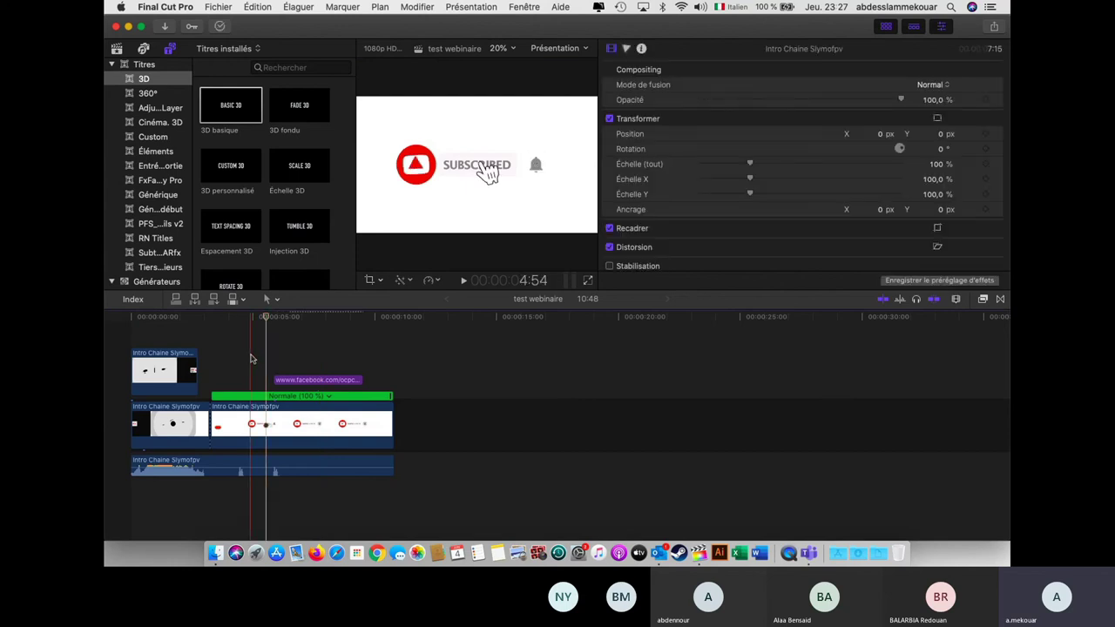
{"action": "key", "text": "space"}
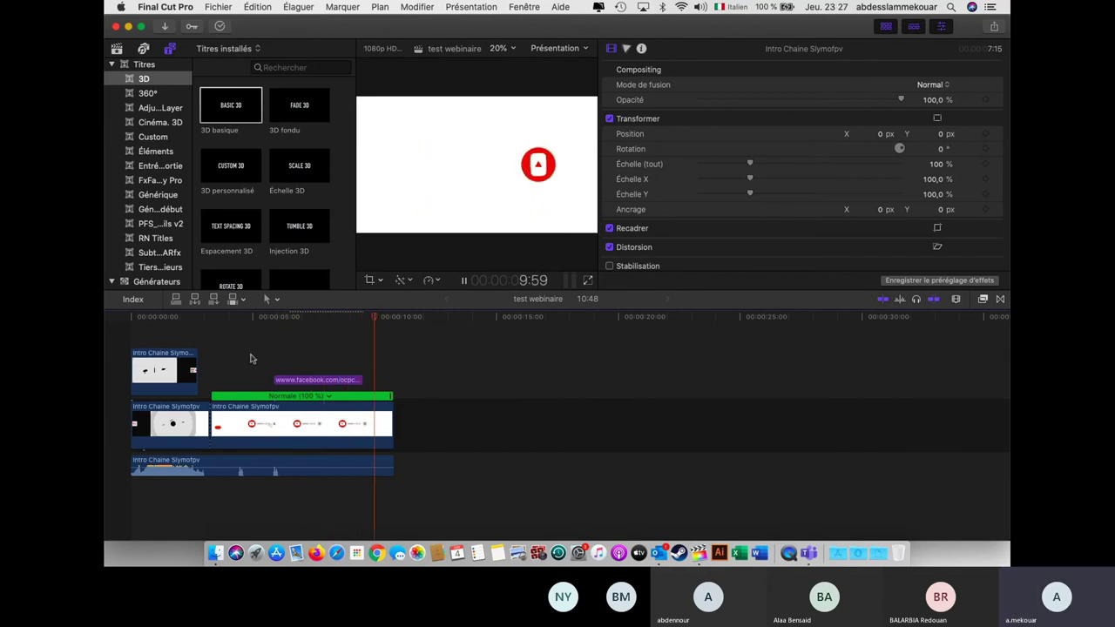
Extend the 3D title's end to the end of the second storyline clip and play it back from 5:30.
{"action": "left_click", "coordinate": [333, 384]}
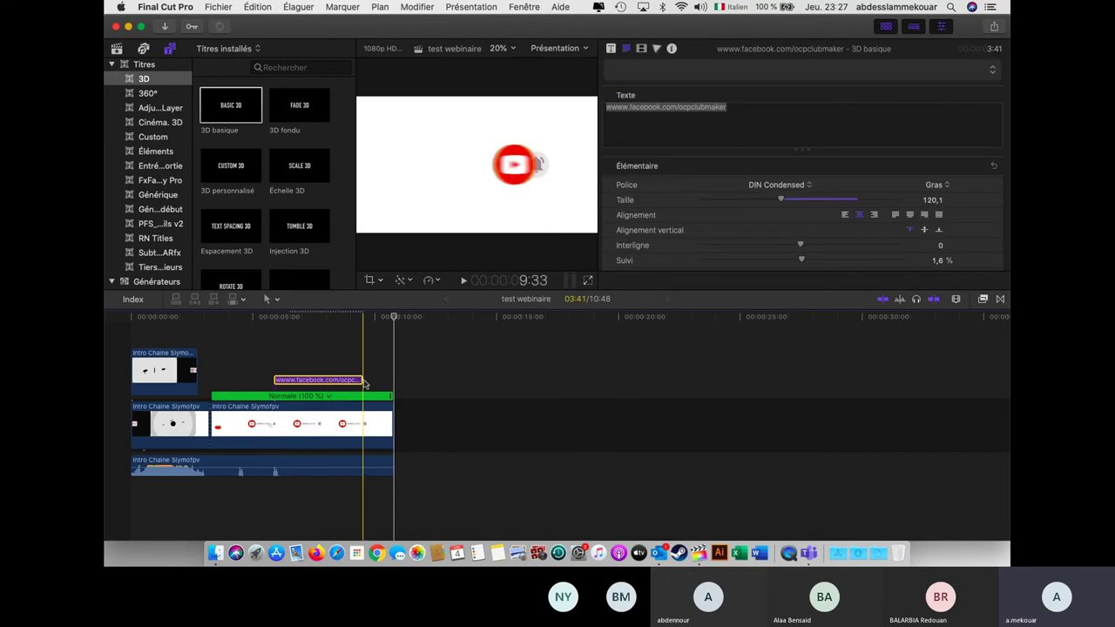
{"action": "left_click_drag", "start_coordinate": [365, 380], "coordinate": [393, 382]}
{"action": "left_click", "coordinate": [266, 370]}
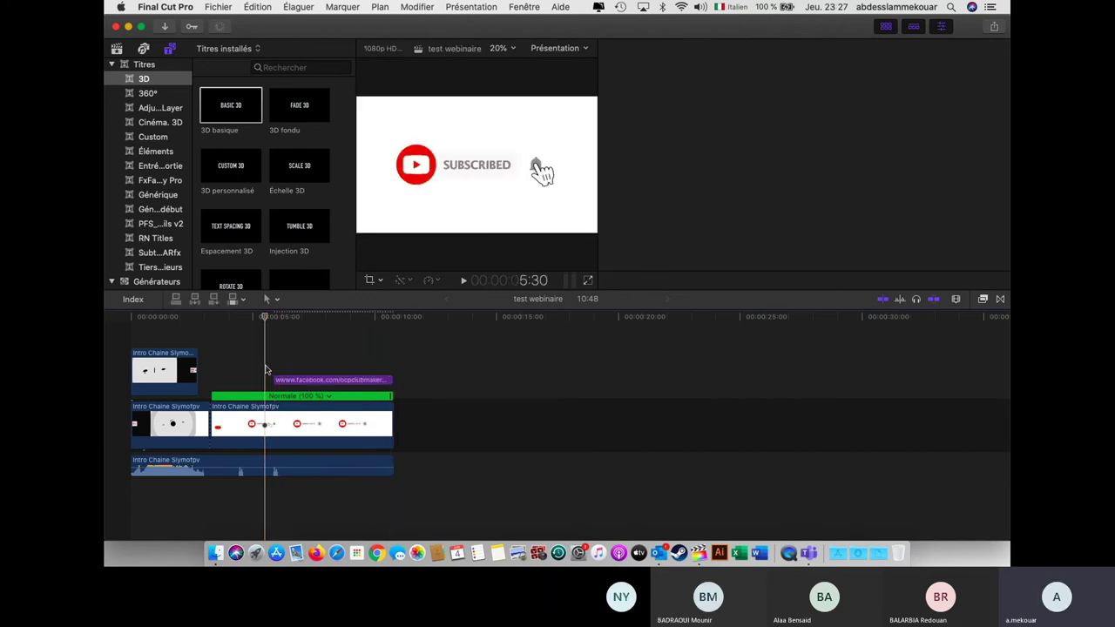
{"action": "key", "text": "space"}
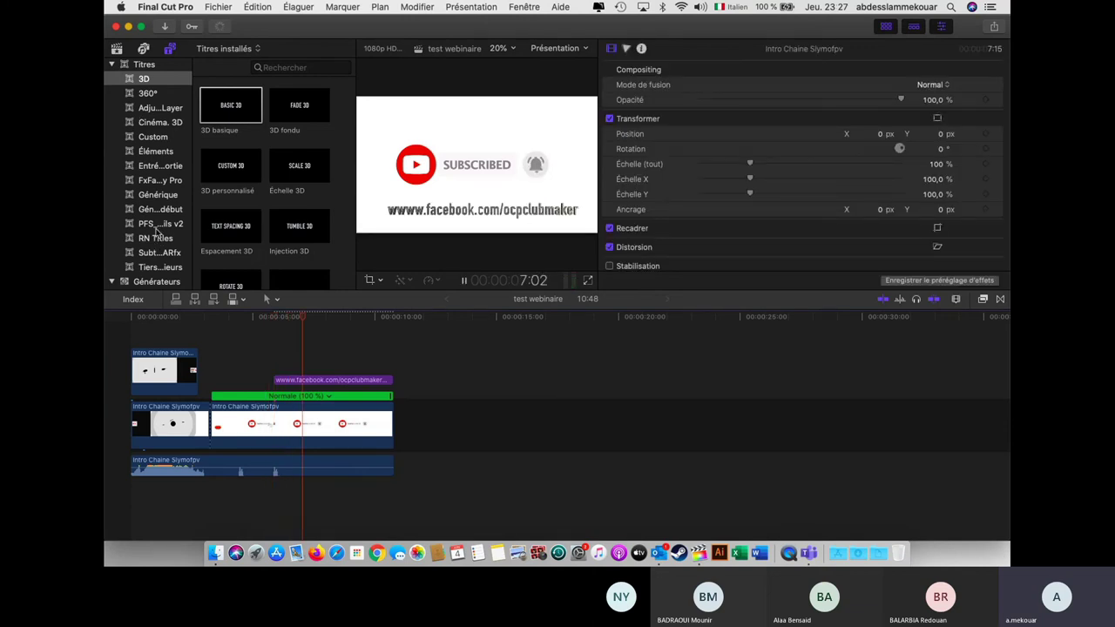
Browse the Cinéma 3D, Générique and RN Titles categories of the installed titles.
{"action": "left_click", "coordinate": [155, 122]}
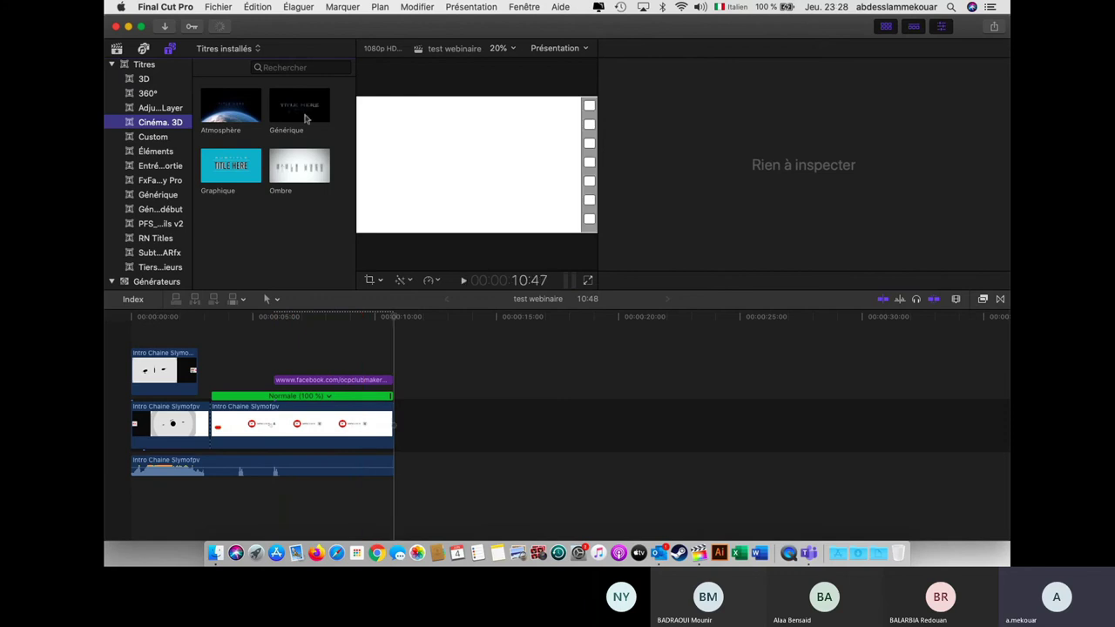
{"action": "left_click", "coordinate": [161, 195]}
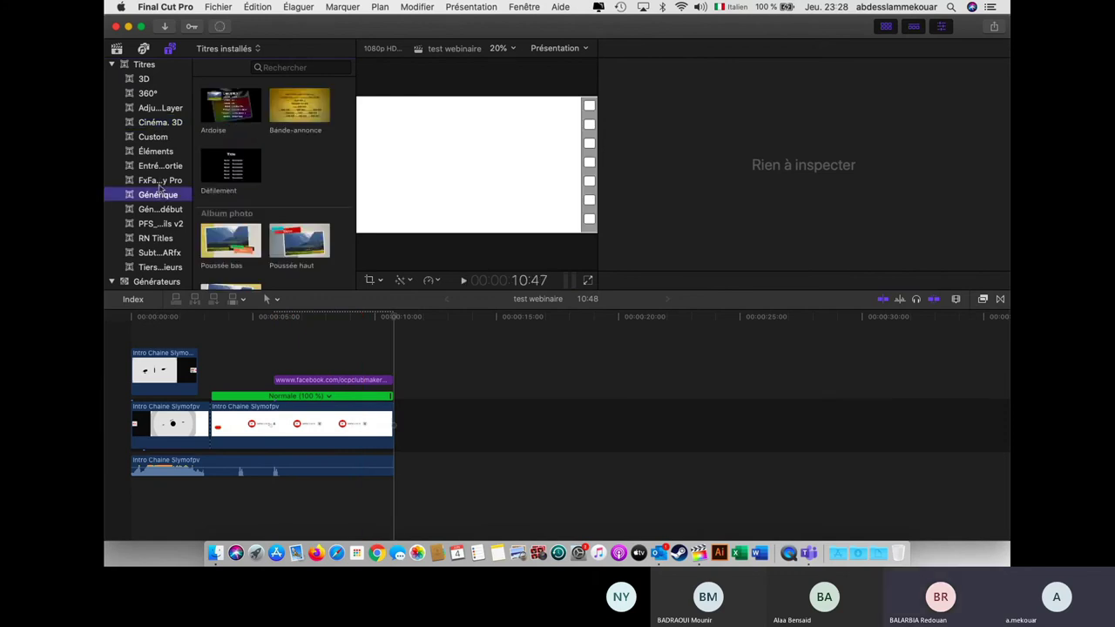
{"action": "left_click", "coordinate": [158, 240]}
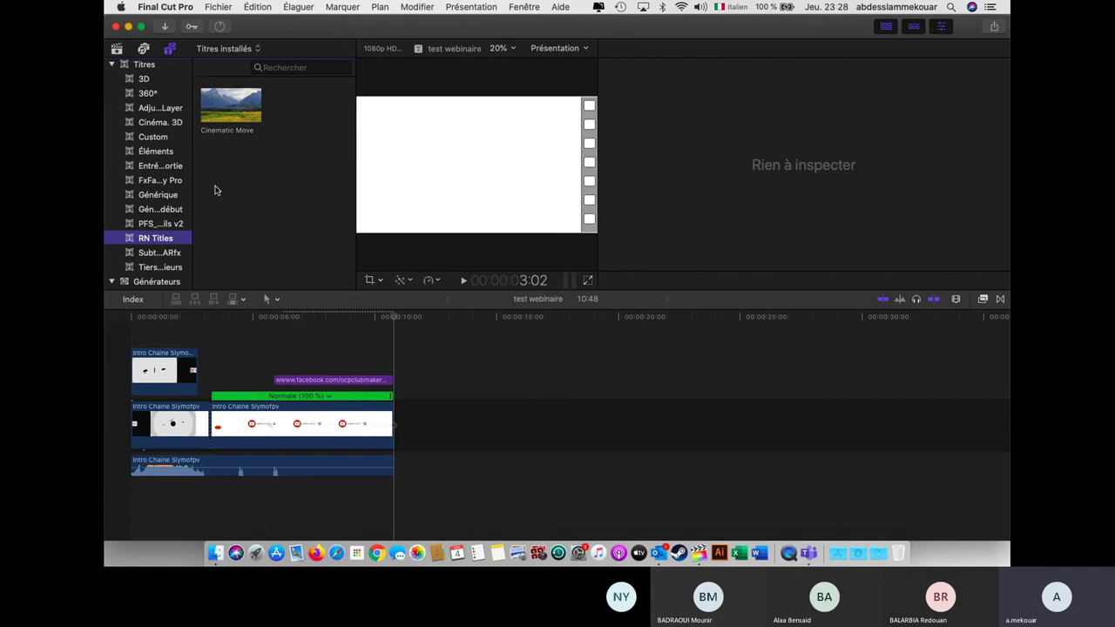
Place the playhead at the start of the 3D title, at 5:52.
{"action": "left_click", "coordinate": [289, 350]}
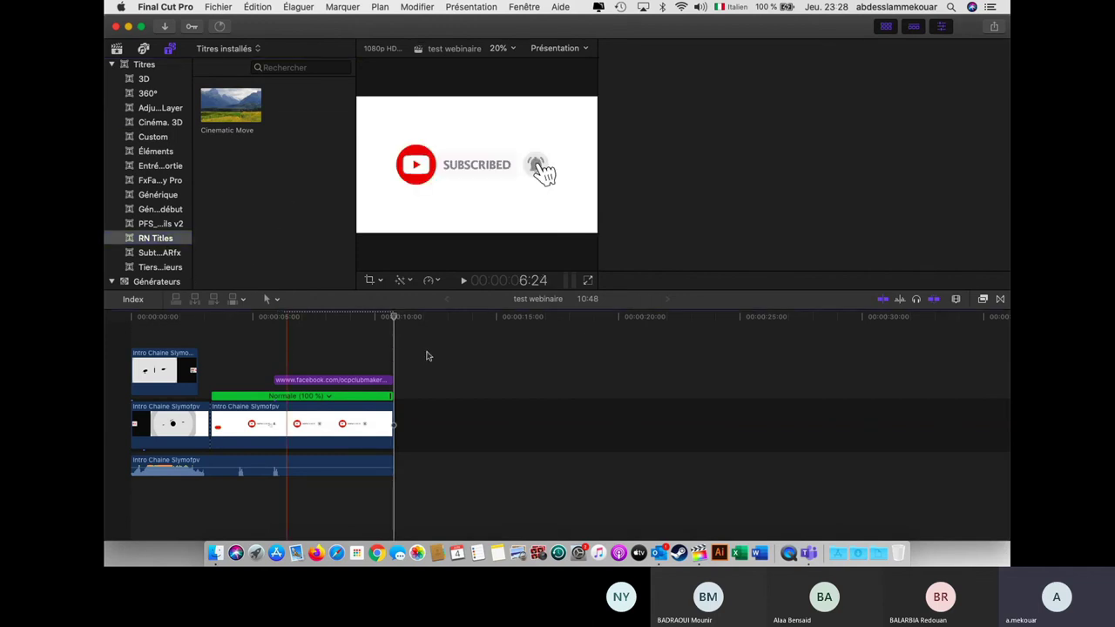
{"action": "key", "text": "super+4"}
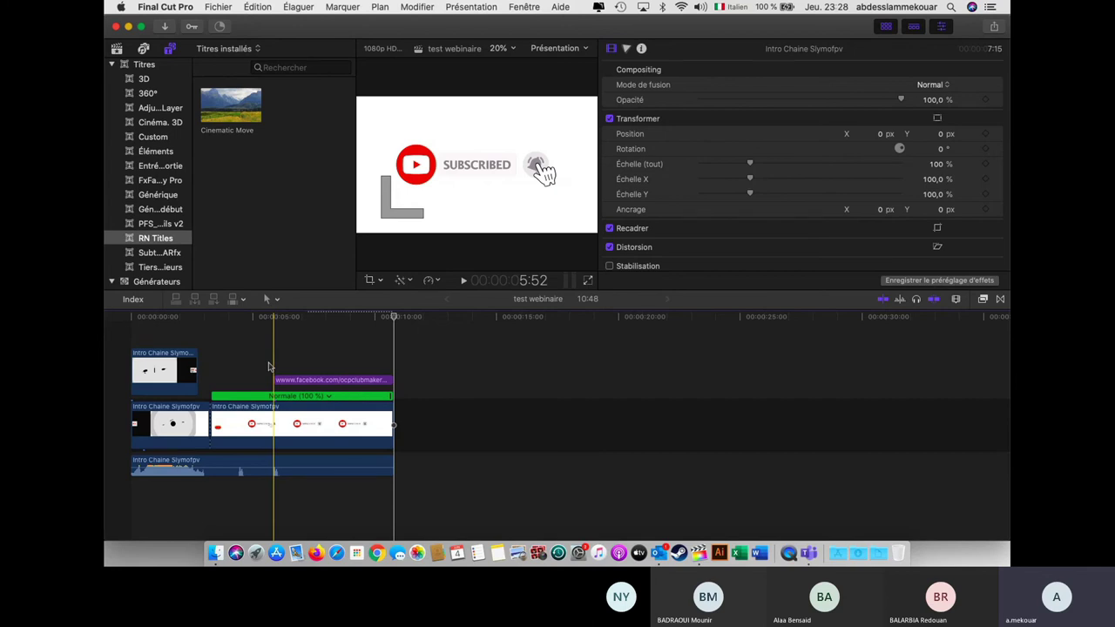
{"action": "left_click", "coordinate": [246, 364]}
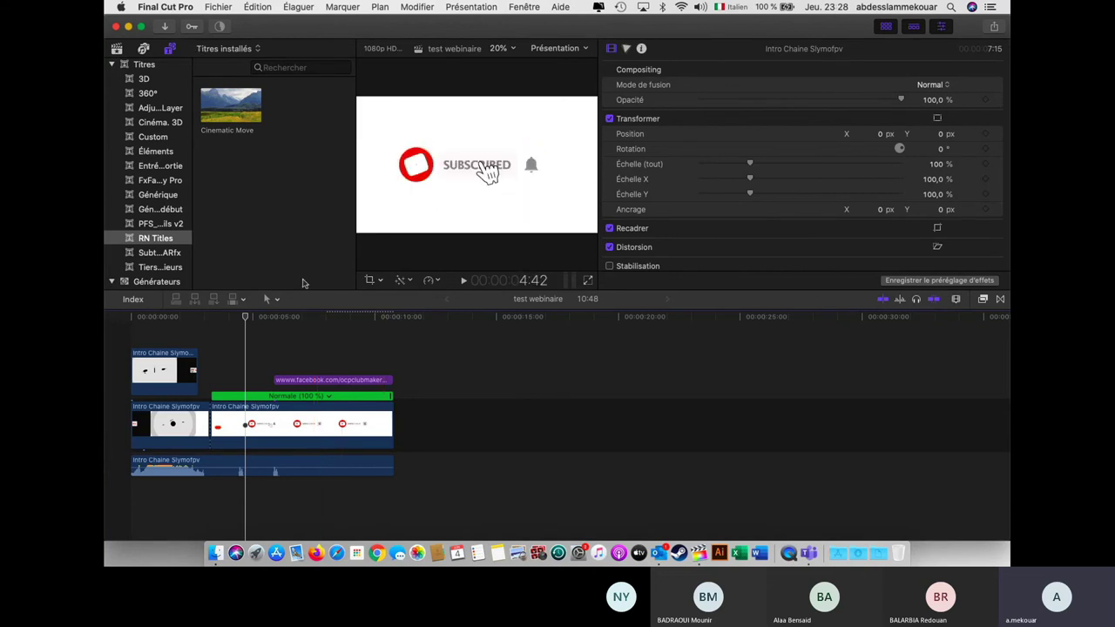
{"action": "left_click", "coordinate": [273, 358]}
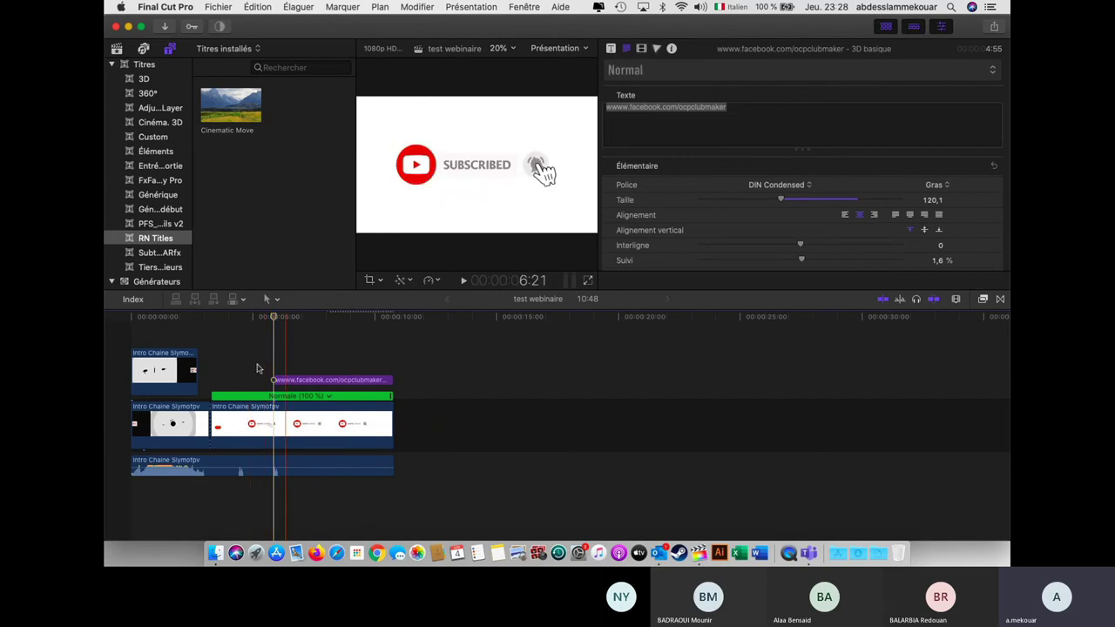
Open the media import window and expand the OCP Club Maker folder in the file list.
{"action": "left_click", "coordinate": [160, 33]}
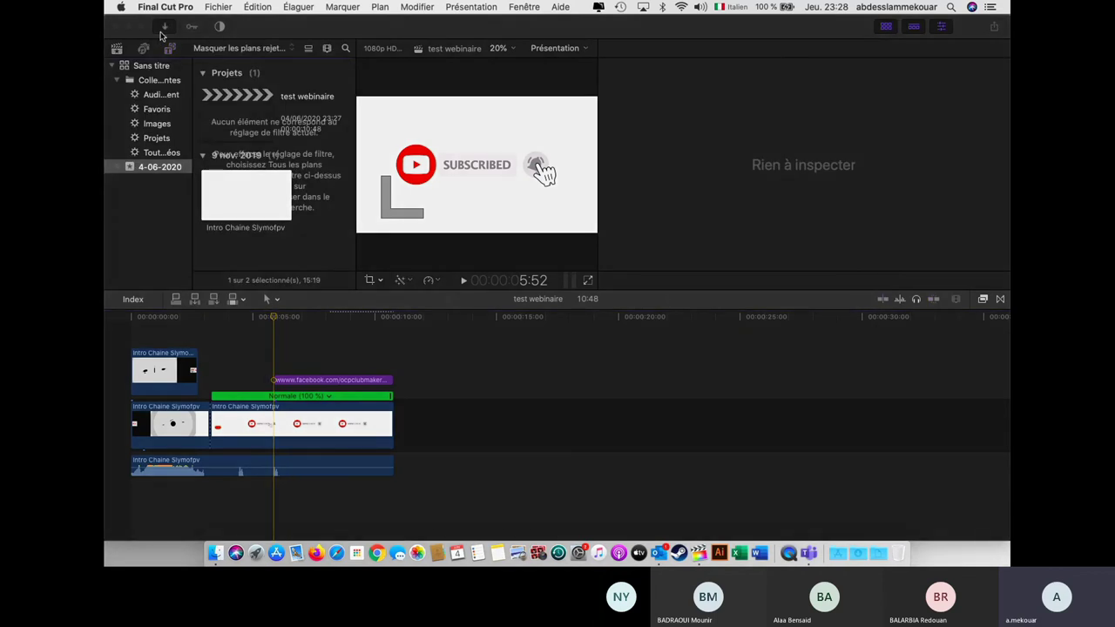
{"action": "scroll", "coordinate": [397, 360], "scroll_direction": "down", "scroll_amount": 5}
{"action": "scroll", "coordinate": [398, 366], "scroll_direction": "down", "scroll_amount": 5}
{"action": "scroll", "coordinate": [397, 366], "scroll_direction": "down", "scroll_amount": 4}
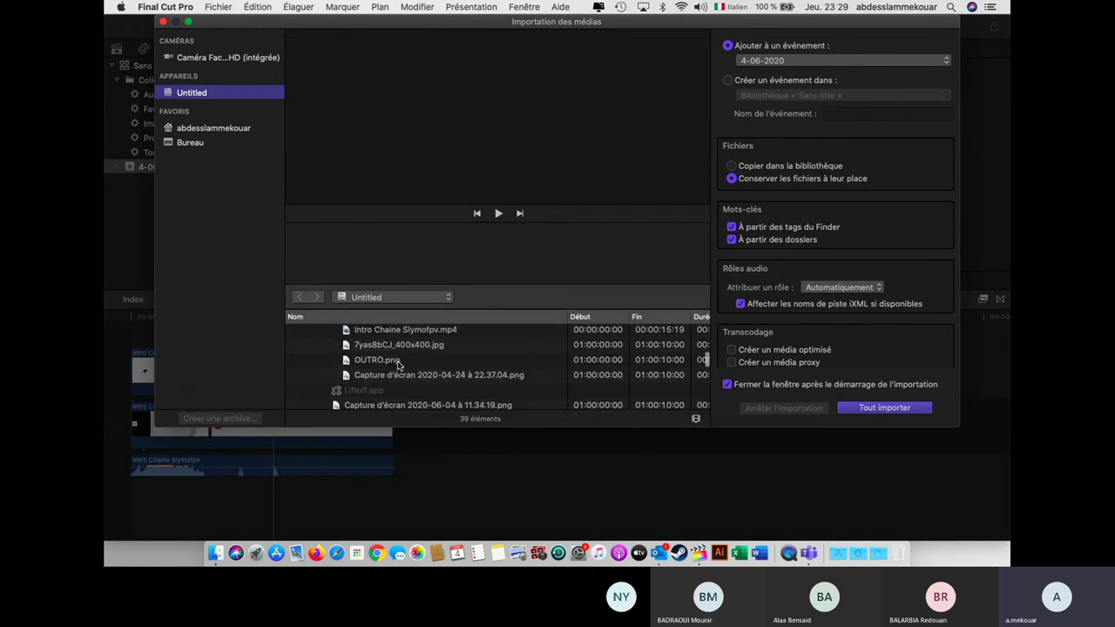
{"action": "scroll", "coordinate": [398, 366], "scroll_direction": "down", "scroll_amount": 2}
{"action": "scroll", "coordinate": [399, 366], "scroll_direction": "up", "scroll_amount": 3}
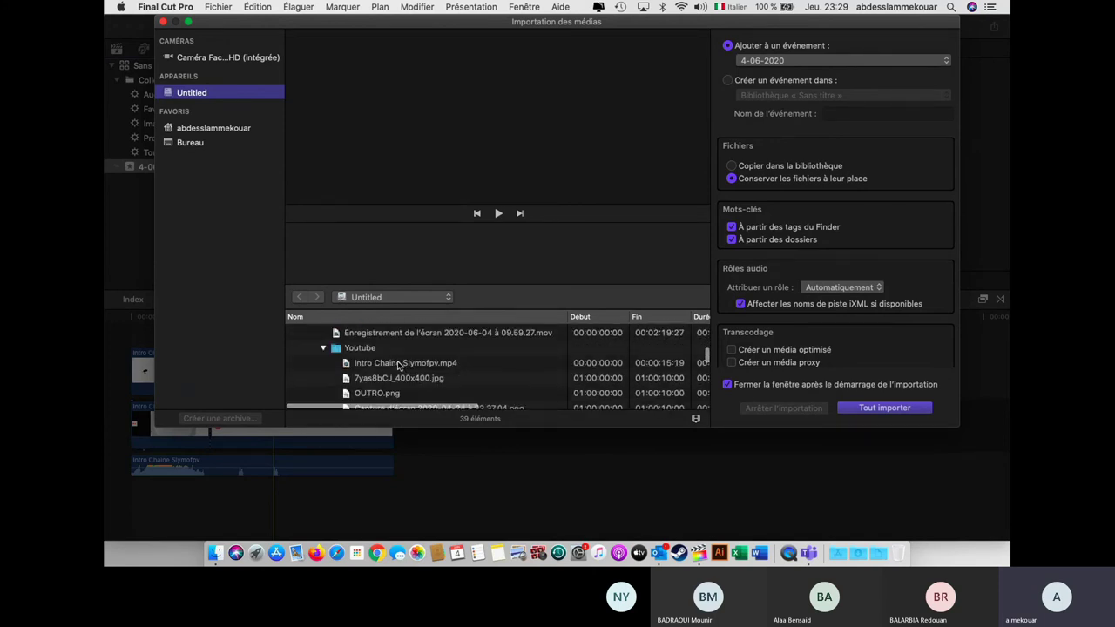
{"action": "scroll", "coordinate": [398, 366], "scroll_direction": "up", "scroll_amount": 3}
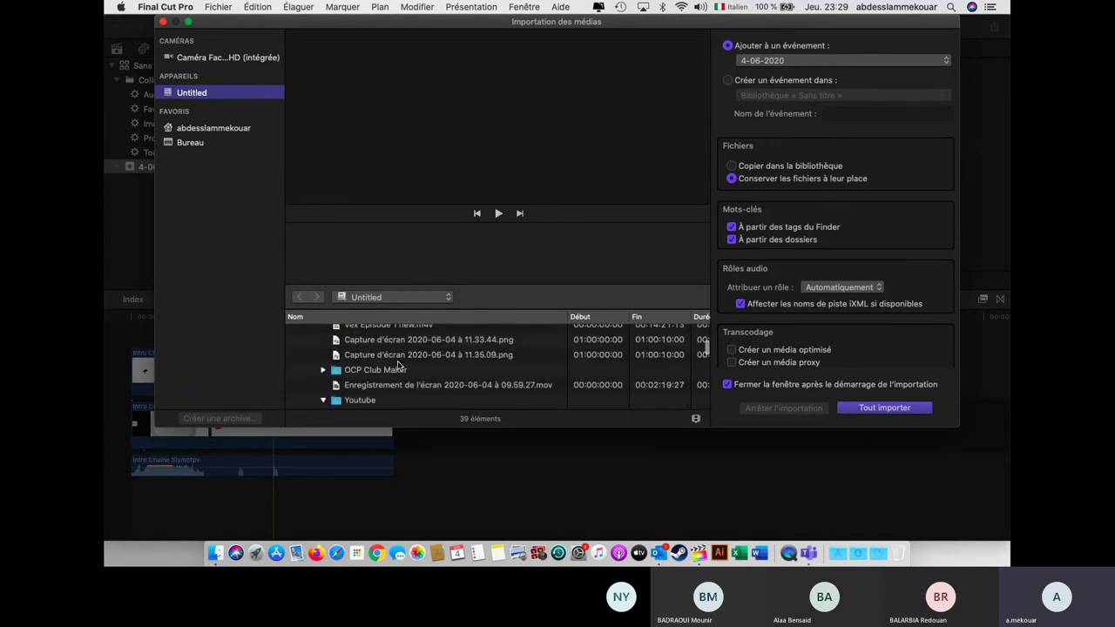
{"action": "left_click", "coordinate": [323, 370]}
Look through the OCP Club Maker folder and preview ocpclubmaker.png.
{"action": "scroll", "coordinate": [426, 367], "scroll_direction": "down", "scroll_amount": 2}
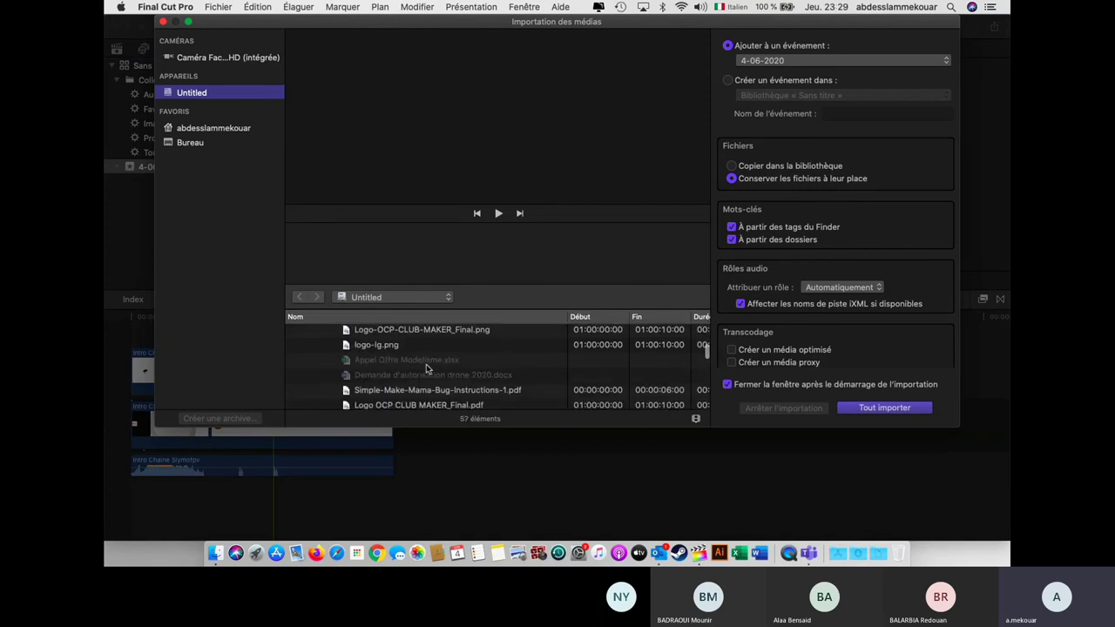
{"action": "scroll", "coordinate": [426, 366], "scroll_direction": "down", "scroll_amount": 2}
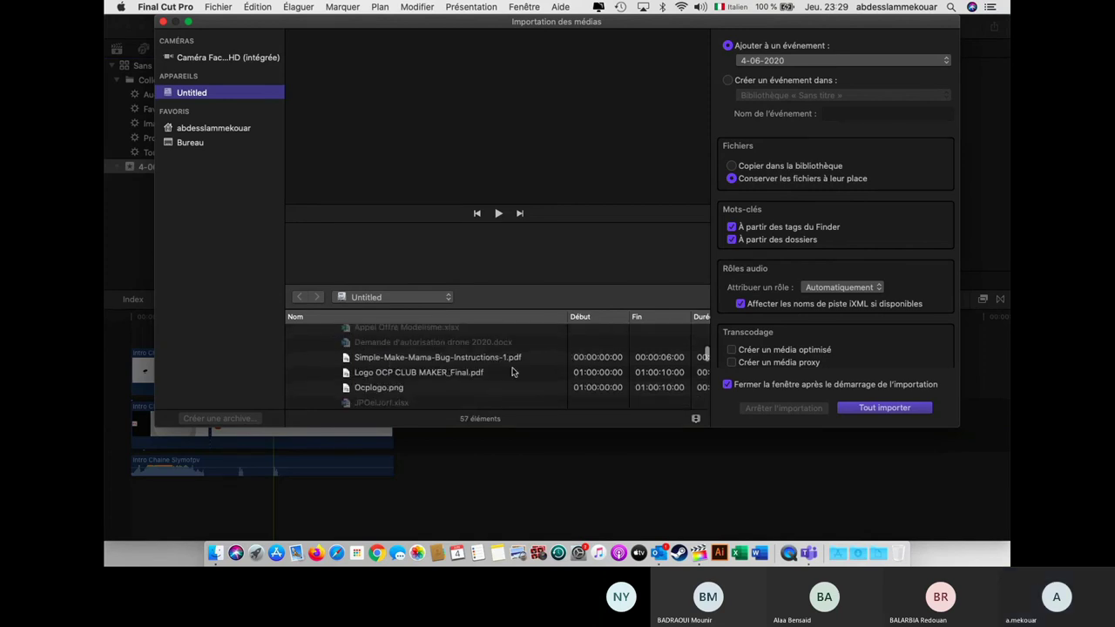
{"action": "scroll", "coordinate": [449, 372], "scroll_direction": "down", "scroll_amount": 5}
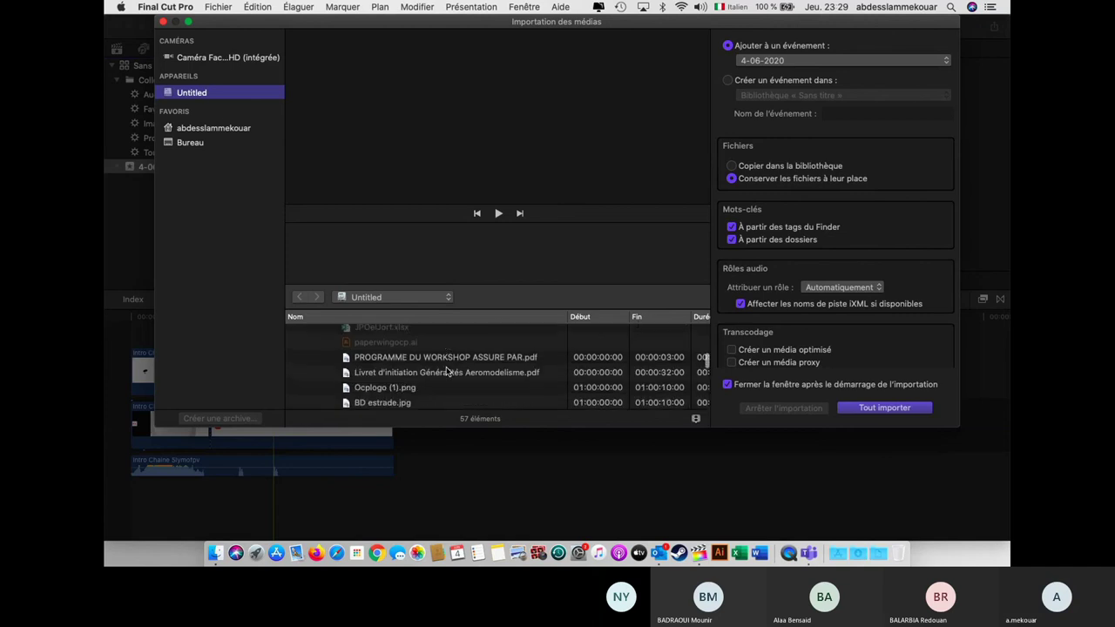
{"action": "scroll", "coordinate": [446, 371], "scroll_direction": "down", "scroll_amount": 5}
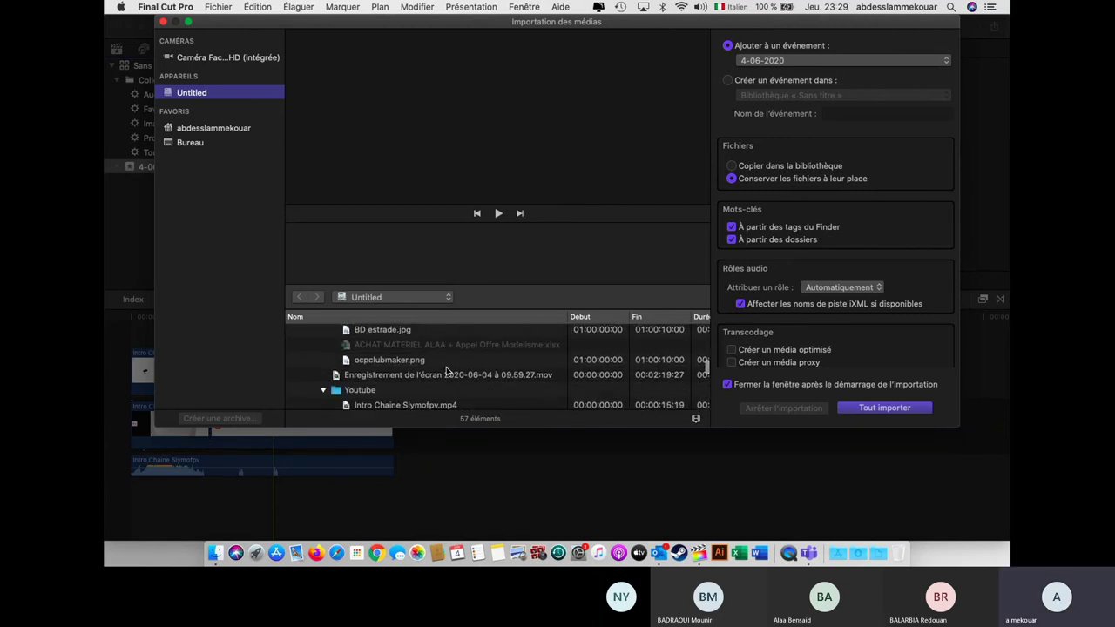
{"action": "left_click", "coordinate": [397, 366]}
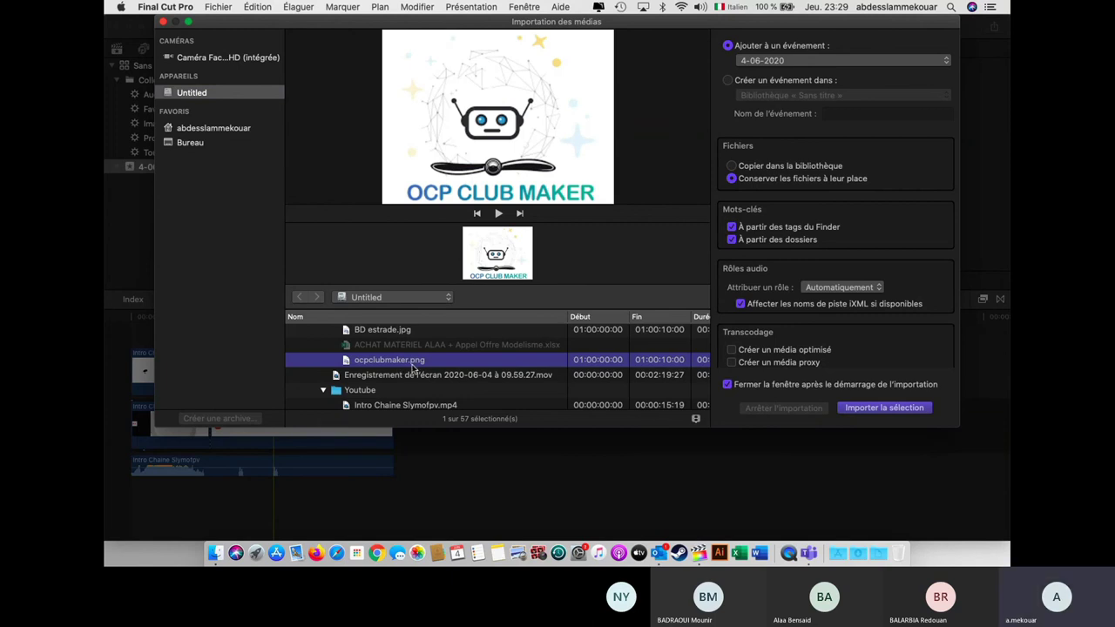
Import Logo-OCP-CLUB-MAKER_Final.png into the 4-06-2020 event, keeping the file in place.
{"action": "scroll", "coordinate": [418, 371], "scroll_direction": "up", "scroll_amount": 2}
{"action": "scroll", "coordinate": [423, 373], "scroll_direction": "up", "scroll_amount": 3}
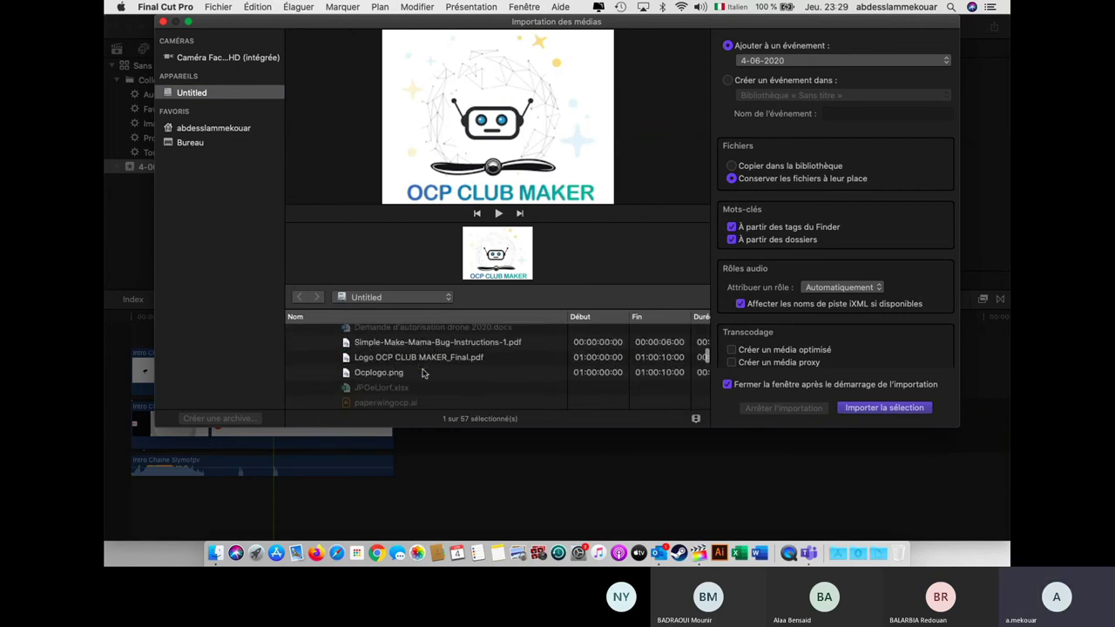
{"action": "scroll", "coordinate": [423, 373], "scroll_direction": "up", "scroll_amount": 3}
{"action": "left_click", "coordinate": [433, 349]}
{"action": "left_click", "coordinate": [902, 410]}
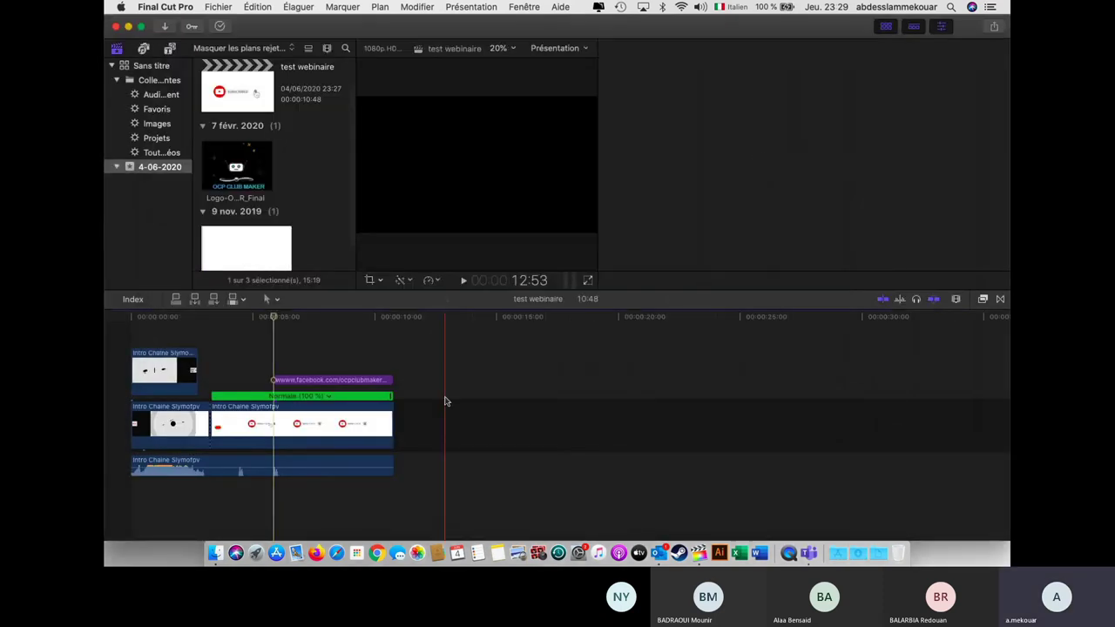
Select the full 10-second range of the Logo-OCP-CLUB-MAKER_Final image among the event's media.
{"action": "key", "text": "super+4"}
{"action": "left_click", "coordinate": [246, 169]}
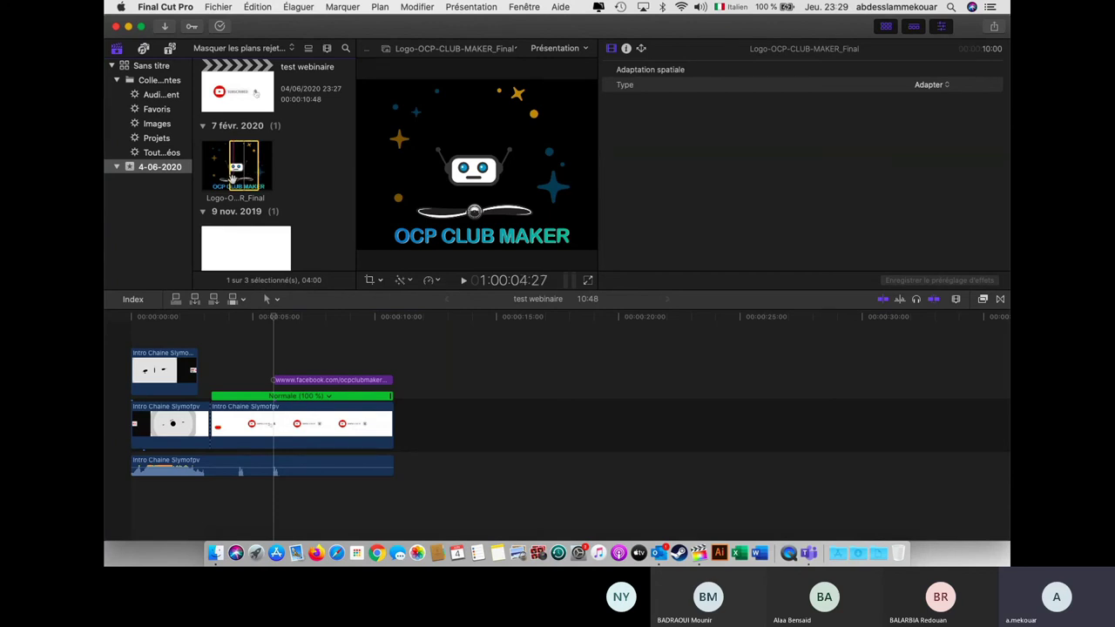
{"action": "left_click_drag", "start_coordinate": [228, 178], "coordinate": [296, 174]}
{"action": "left_click_drag", "start_coordinate": [196, 173], "coordinate": [189, 176]}
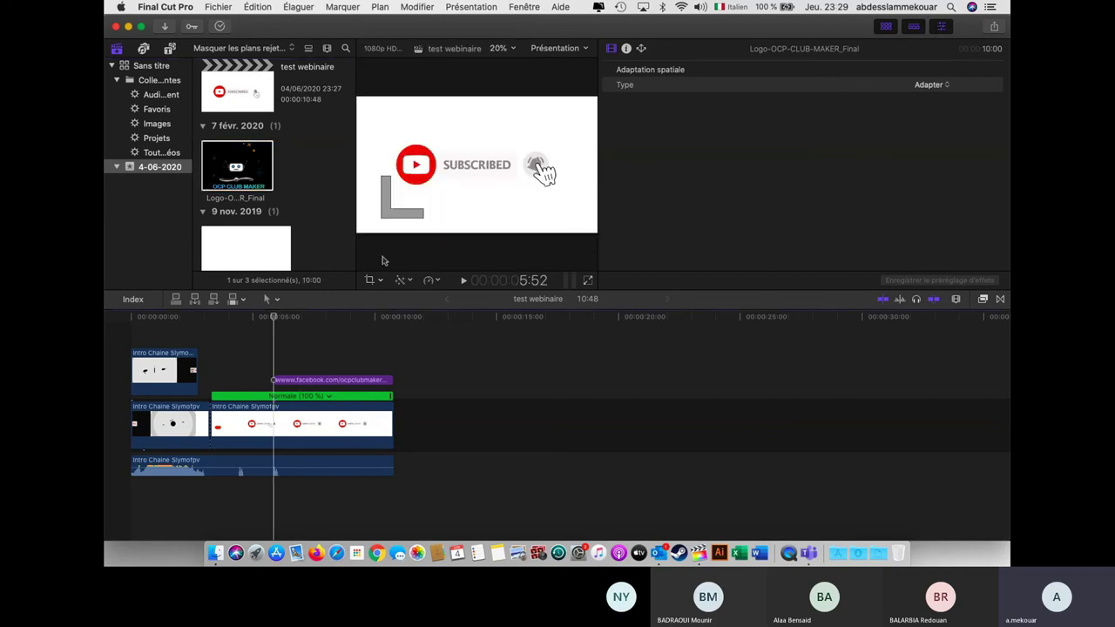
Place the logo image above the 3D title starting at 5:52 and trim its end to the end of the video, lasting 4:55.
{"action": "left_click", "coordinate": [298, 384]}
{"action": "left_click", "coordinate": [242, 159]}
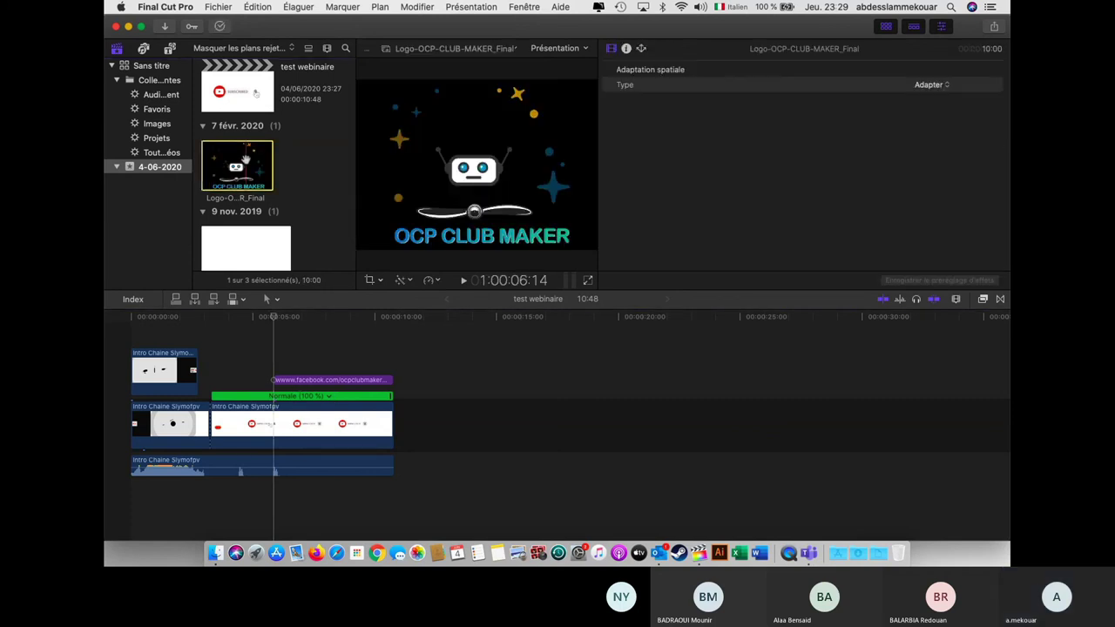
{"action": "left_click_drag", "start_coordinate": [242, 159], "coordinate": [270, 355]}
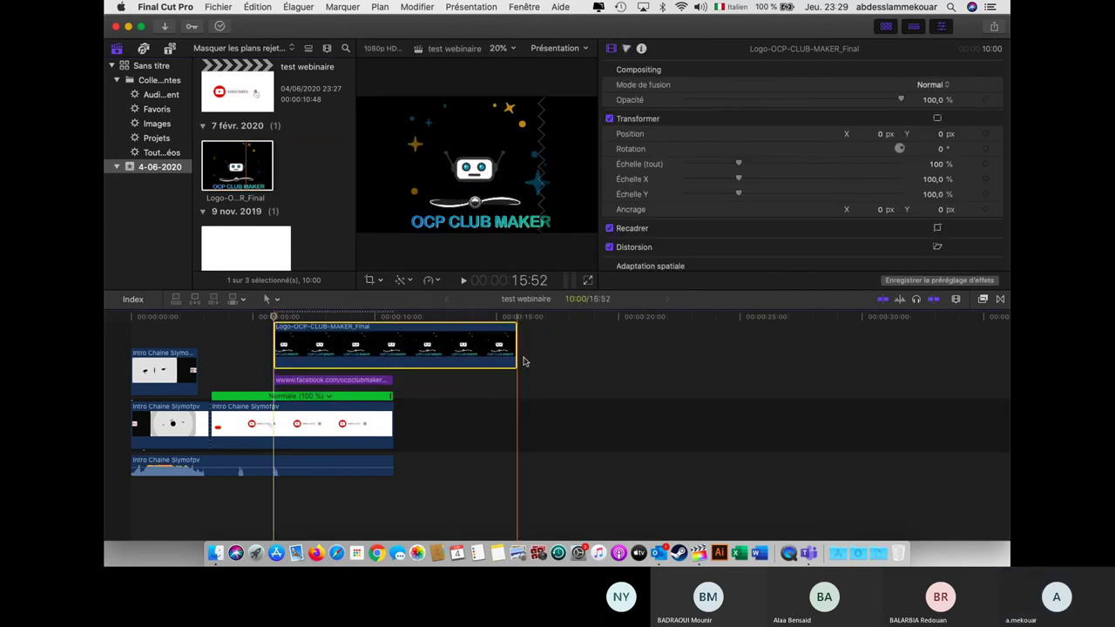
{"action": "left_click_drag", "start_coordinate": [517, 353], "coordinate": [389, 346]}
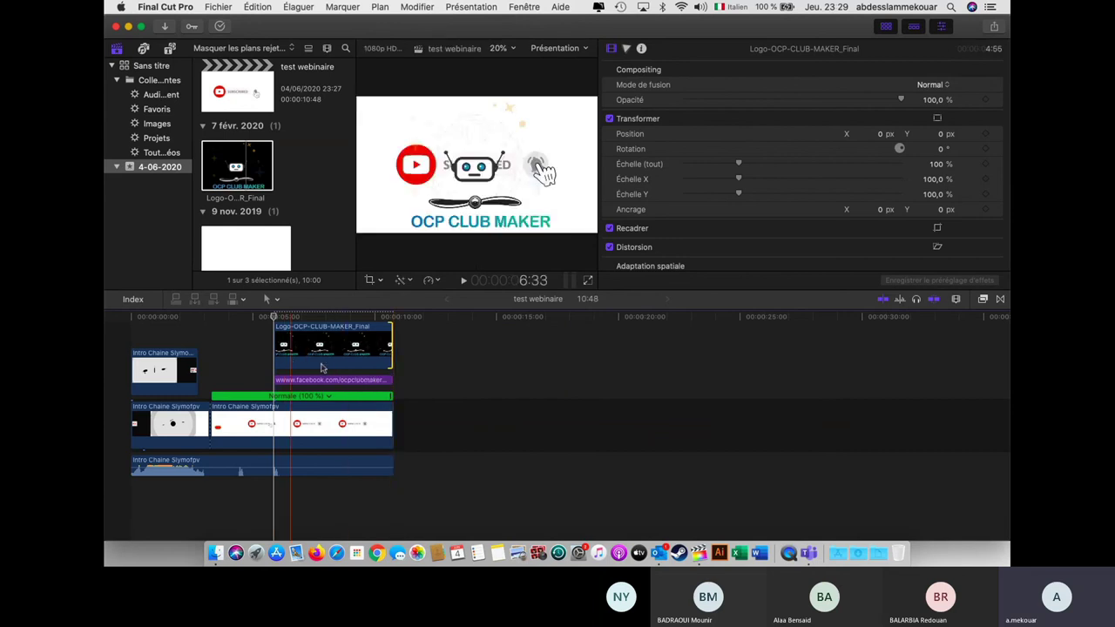
Transform the logo to about 48.59 % scale above the SUBSCRIBED graphic, at X 0 px, Y 344.6 px, and play it back from 5:24.
{"action": "left_click", "coordinate": [348, 361]}
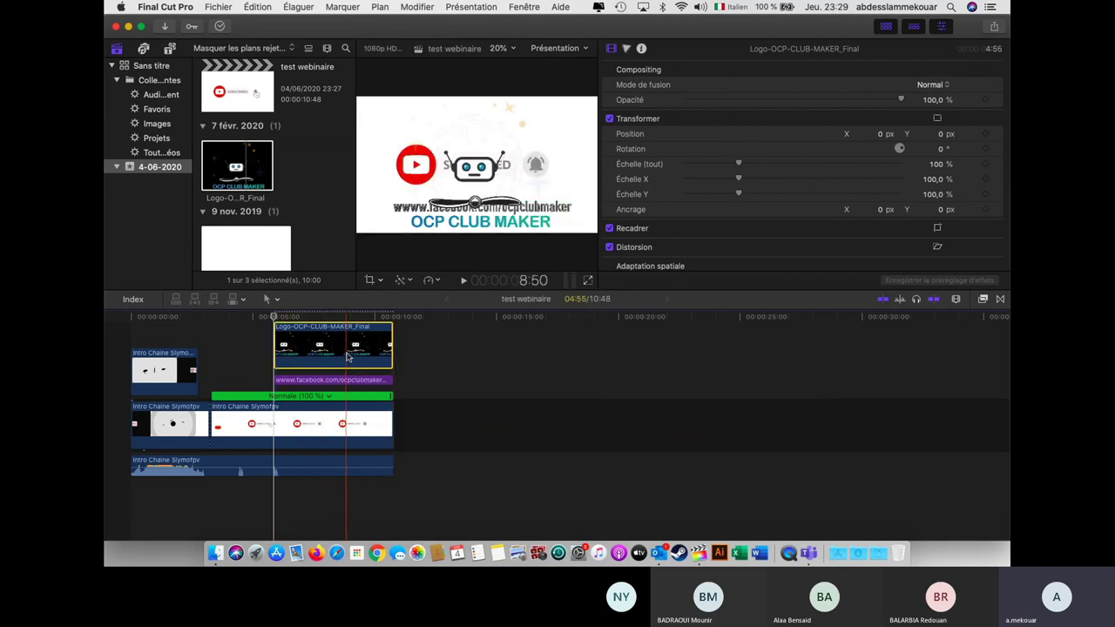
{"action": "left_click", "coordinate": [381, 280]}
{"action": "left_click", "coordinate": [399, 295]}
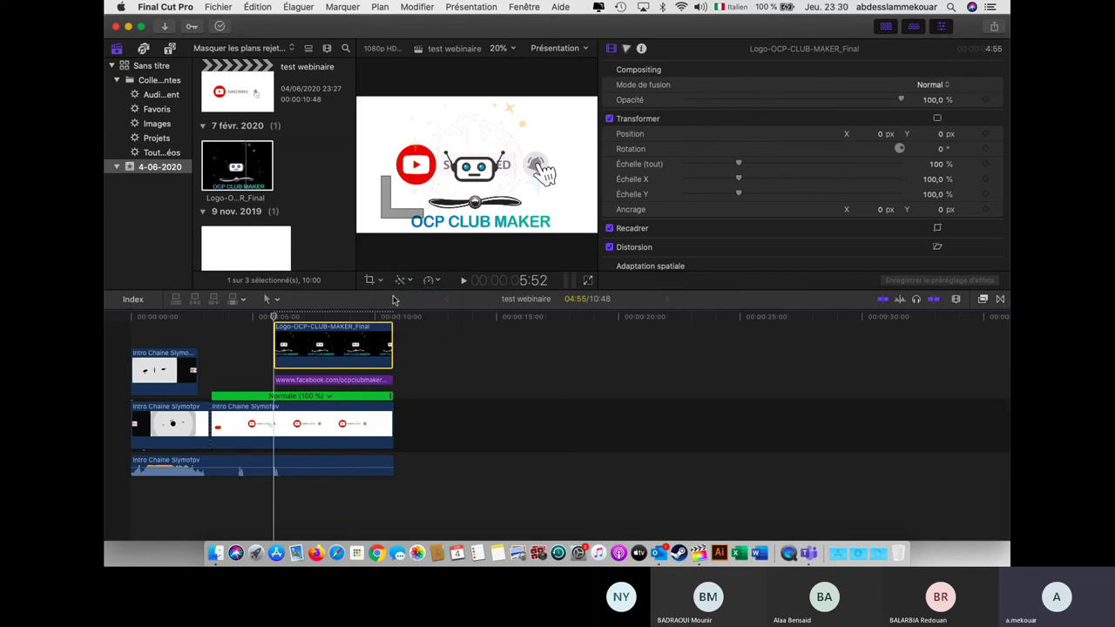
{"action": "left_click_drag", "start_coordinate": [573, 232], "coordinate": [477, 129]}
{"action": "left_click", "coordinate": [568, 69]}
{"action": "left_click", "coordinate": [263, 349]}
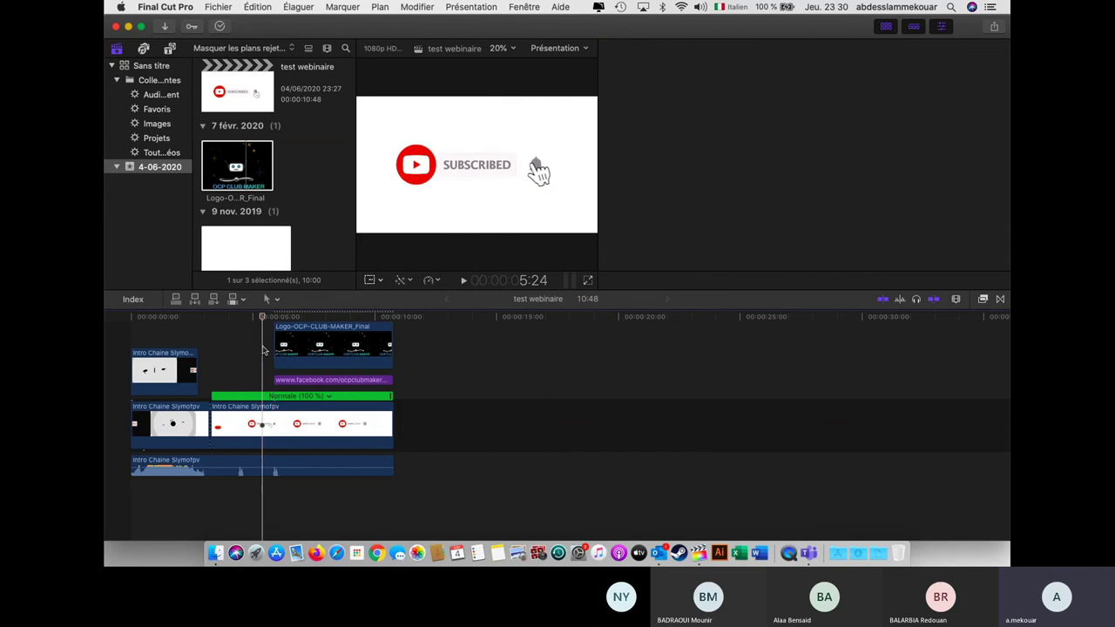
{"action": "key", "text": "space"}
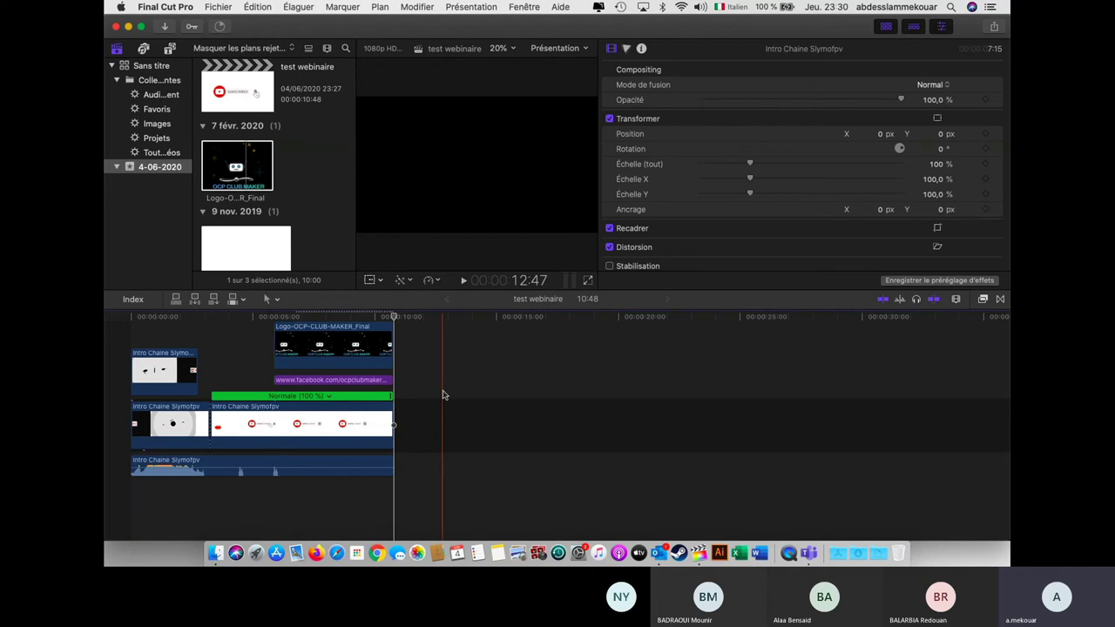
Start cropping the logo clip and position the playhead at 7:22 within its range.
{"action": "left_click", "coordinate": [323, 350]}
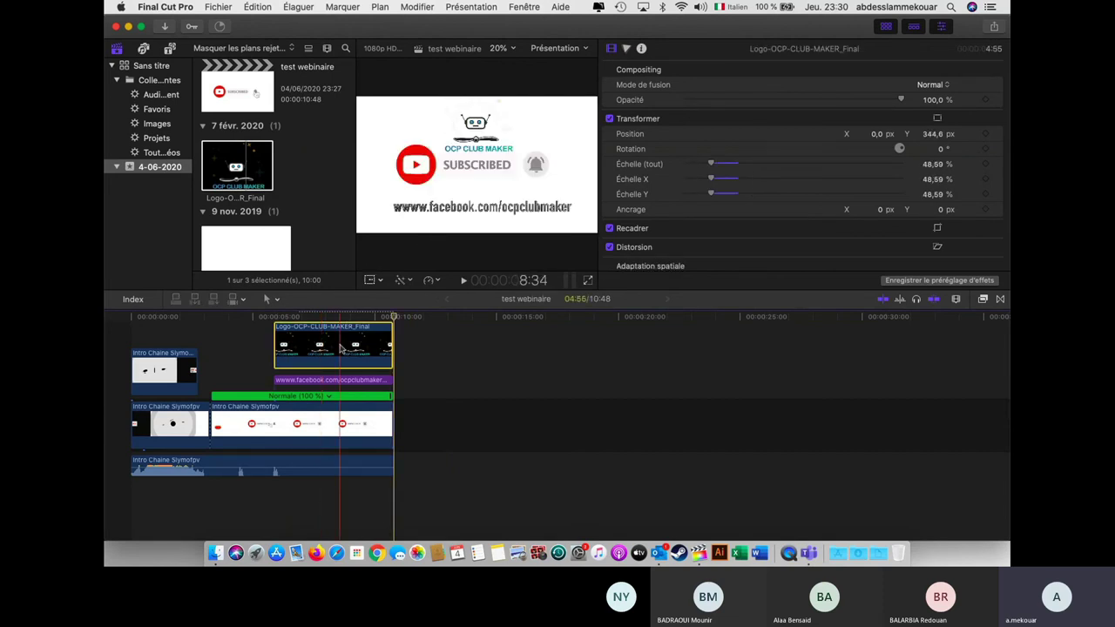
{"action": "left_click", "coordinate": [379, 280]}
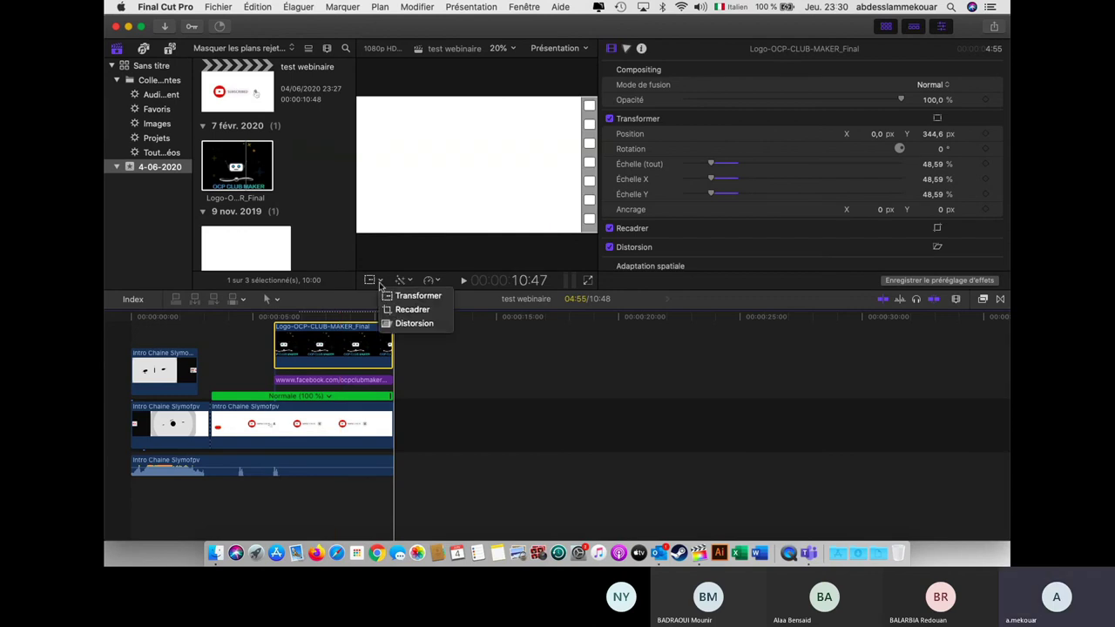
{"action": "left_click", "coordinate": [410, 311]}
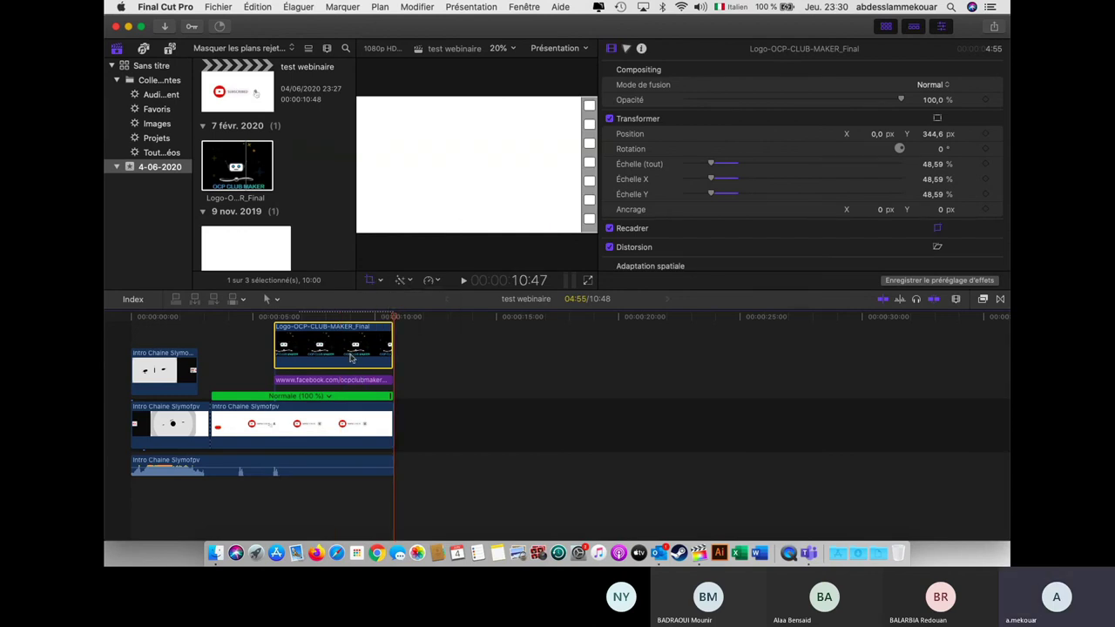
{"action": "left_click", "coordinate": [382, 282]}
{"action": "key", "text": "Escape"}
{"action": "left_click", "coordinate": [266, 352]}
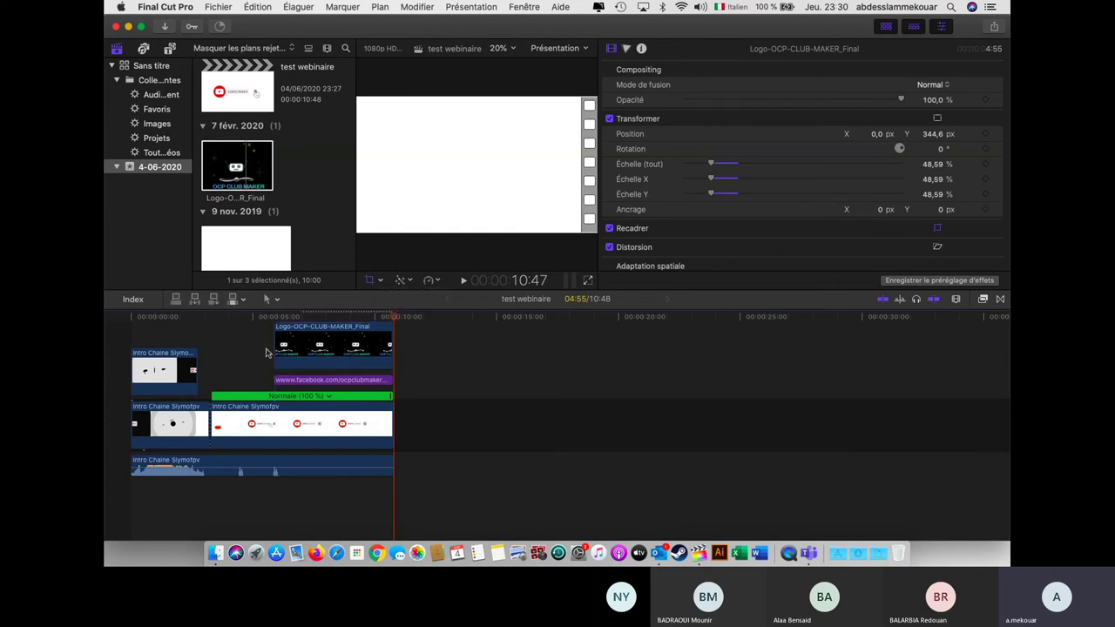
{"action": "left_click", "coordinate": [267, 352]}
{"action": "left_click_drag", "start_coordinate": [266, 319], "coordinate": [310, 319]}
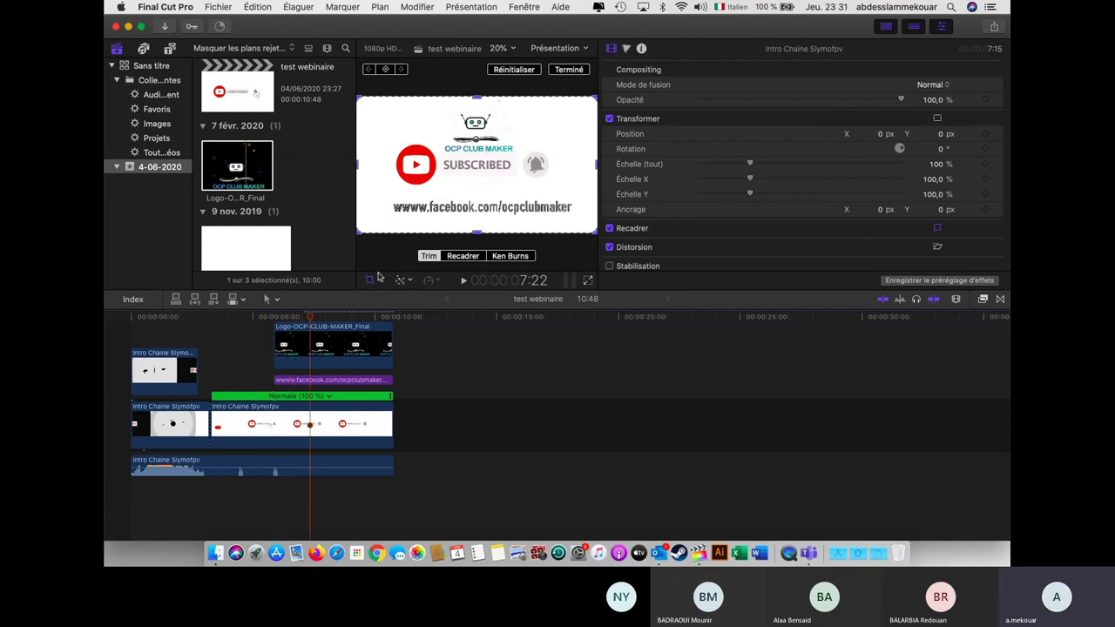
Apply a Ken Burns crop to the logo with its end frame moved to the image's upper-left corner, and play back from 5:22.
{"action": "left_click", "coordinate": [370, 335]}
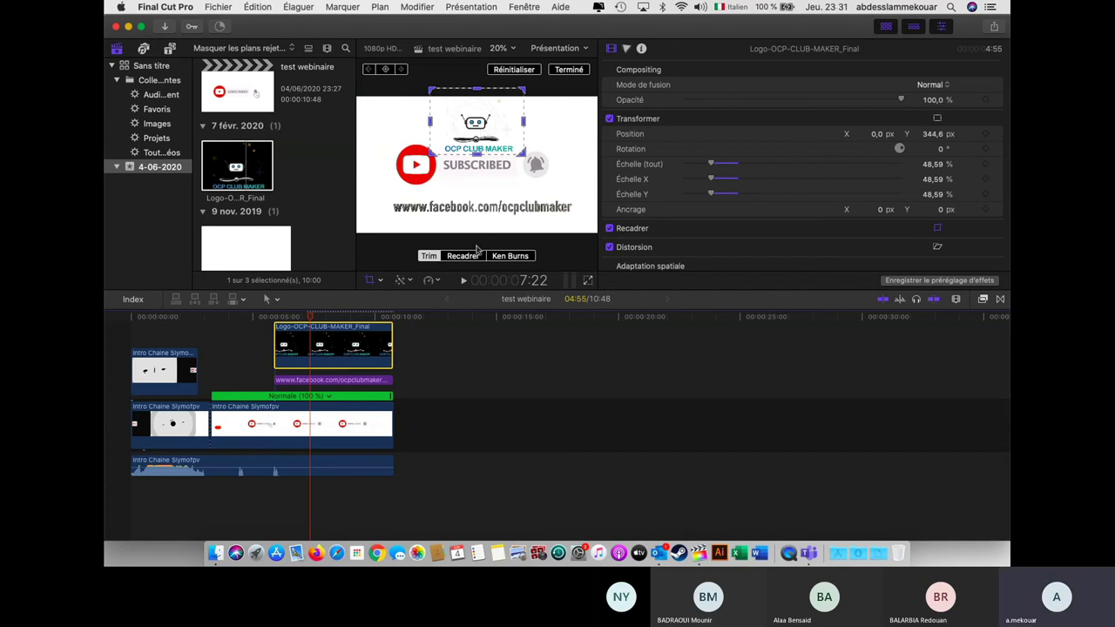
{"action": "left_click", "coordinate": [525, 257]}
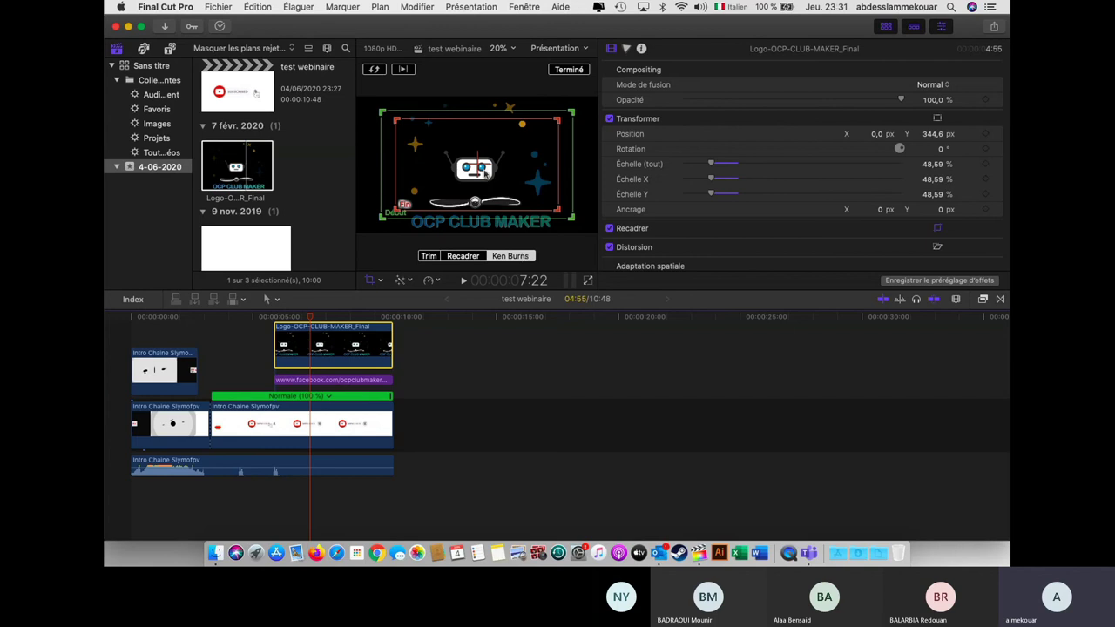
{"action": "left_click_drag", "start_coordinate": [482, 167], "coordinate": [388, 120]}
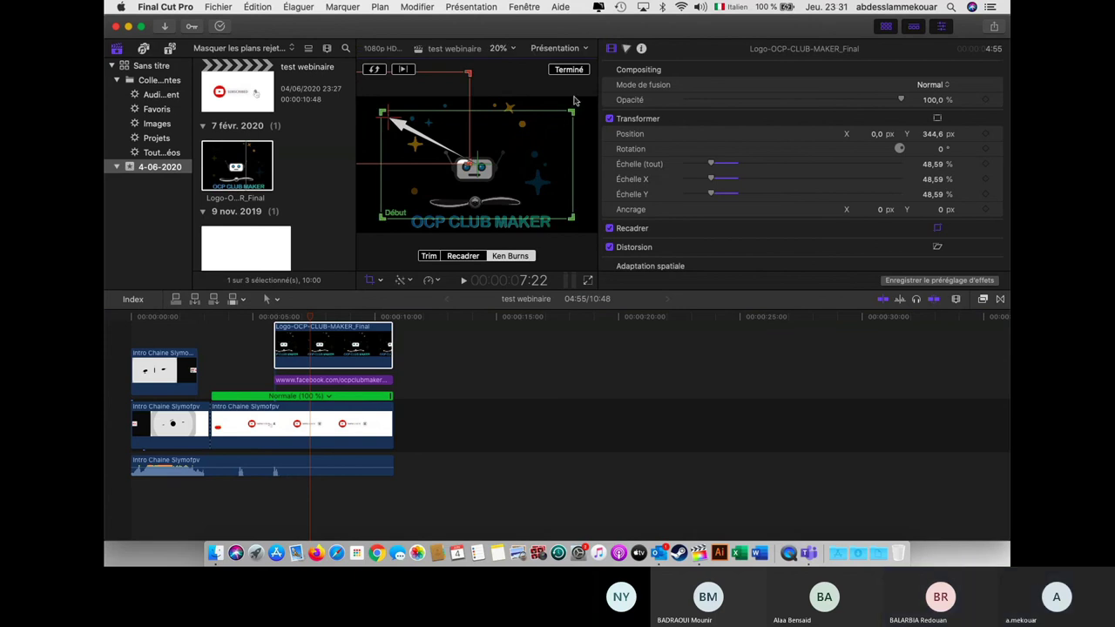
{"action": "left_click", "coordinate": [570, 70]}
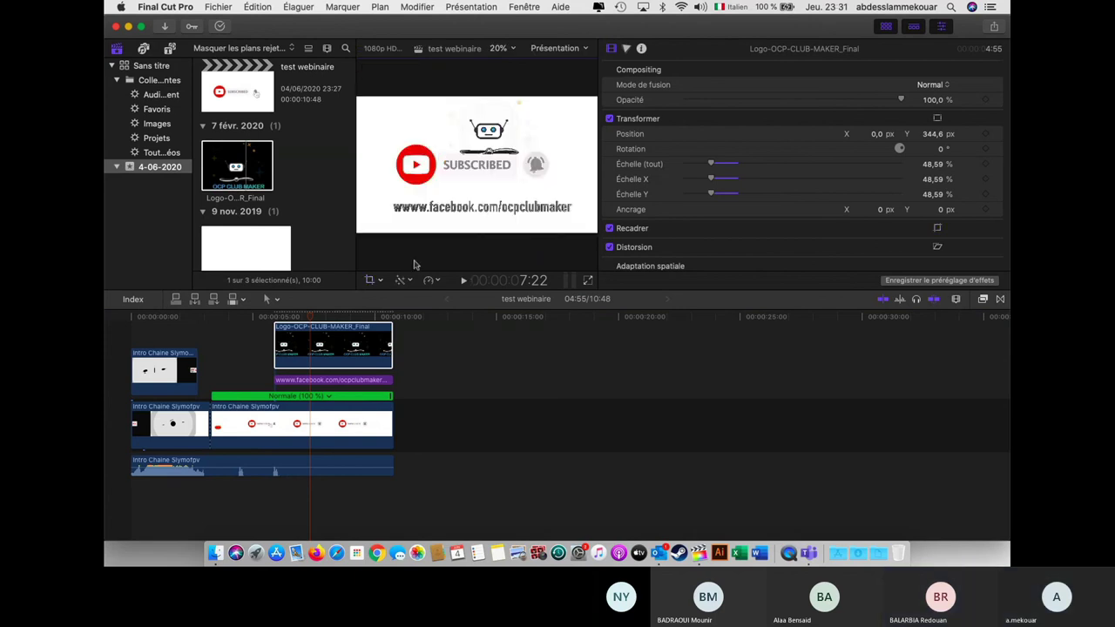
{"action": "left_click", "coordinate": [263, 359]}
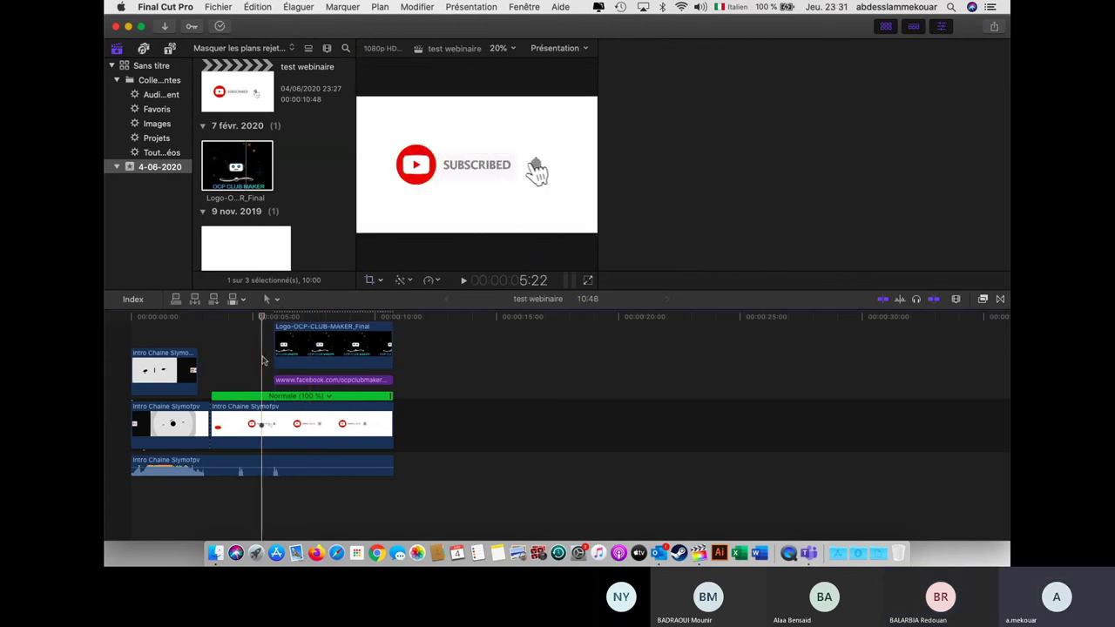
{"action": "key", "text": "space"}
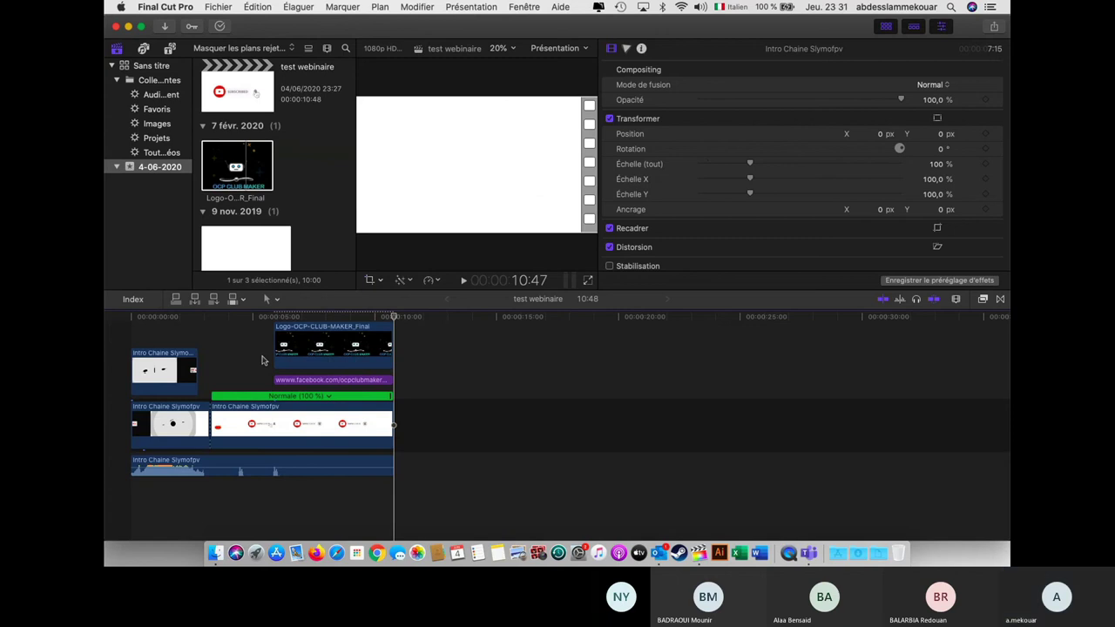
Switch the logo clip to Transform editing with the playhead at 8:44.
{"action": "left_click", "coordinate": [340, 345]}
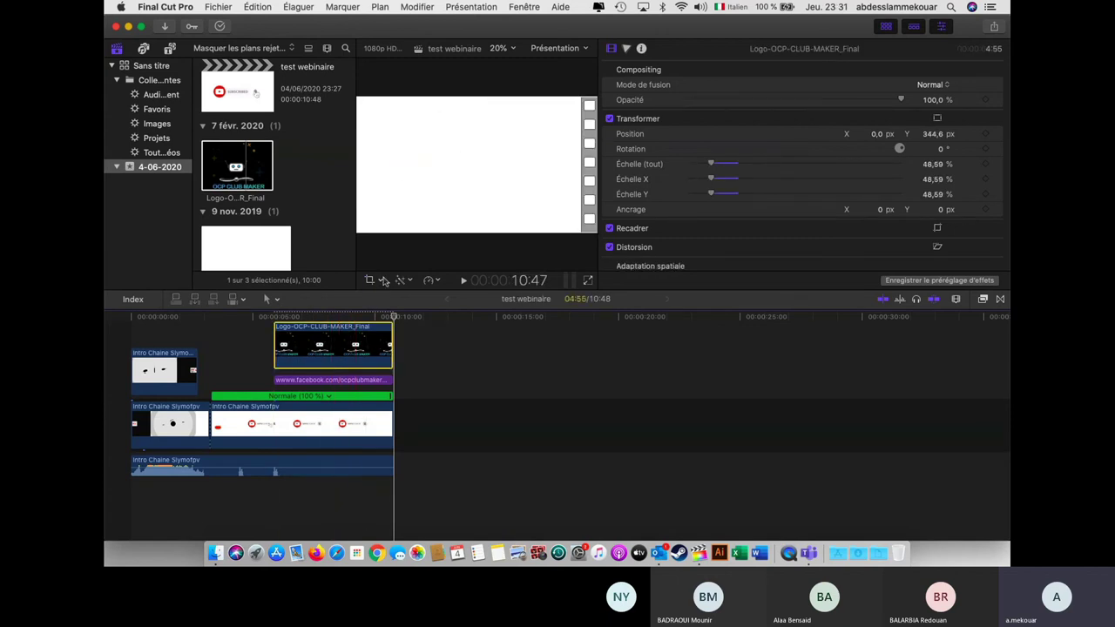
{"action": "left_click", "coordinate": [384, 280]}
{"action": "left_click", "coordinate": [409, 296]}
{"action": "left_click_drag", "start_coordinate": [381, 320], "coordinate": [343, 319]}
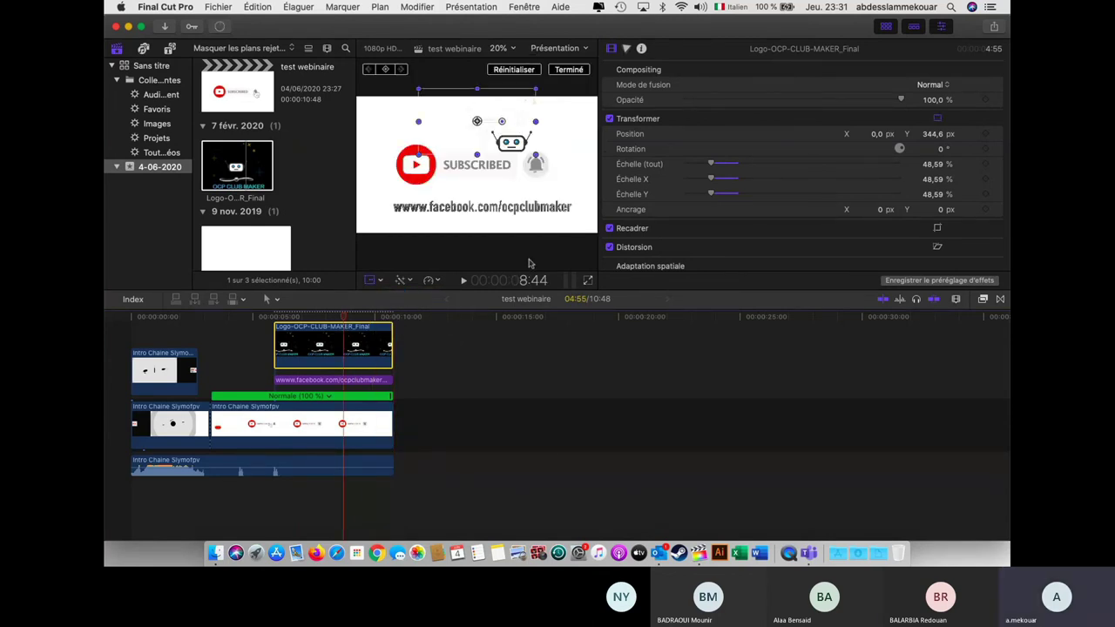
Add transform keyframes to the logo at 8:44 and remove them again.
{"action": "left_click", "coordinate": [386, 70]}
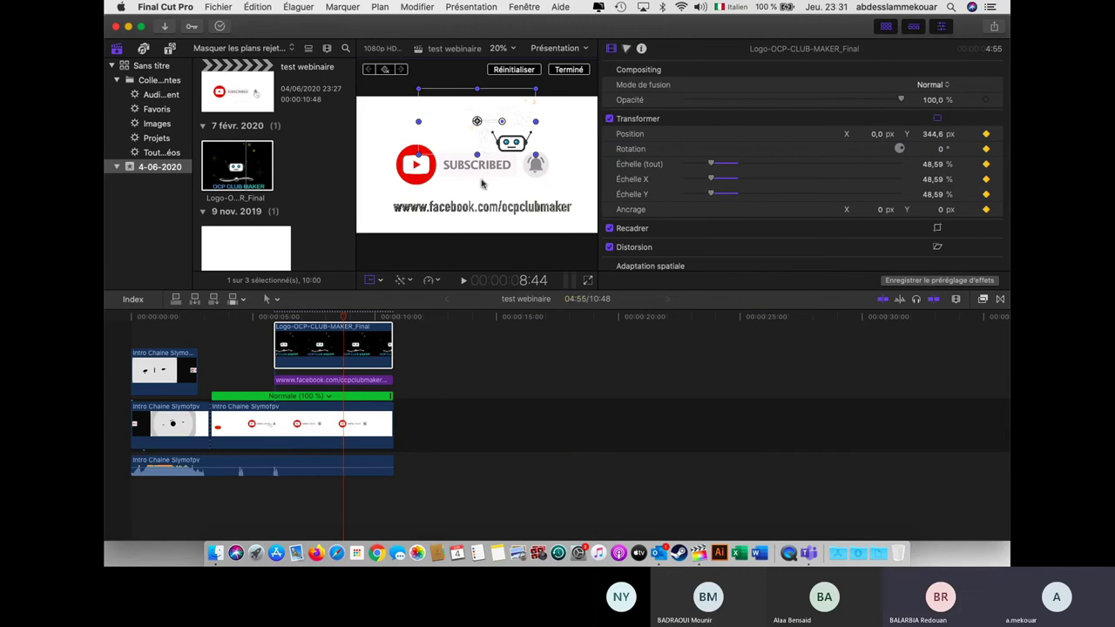
{"action": "left_click", "coordinate": [384, 281]}
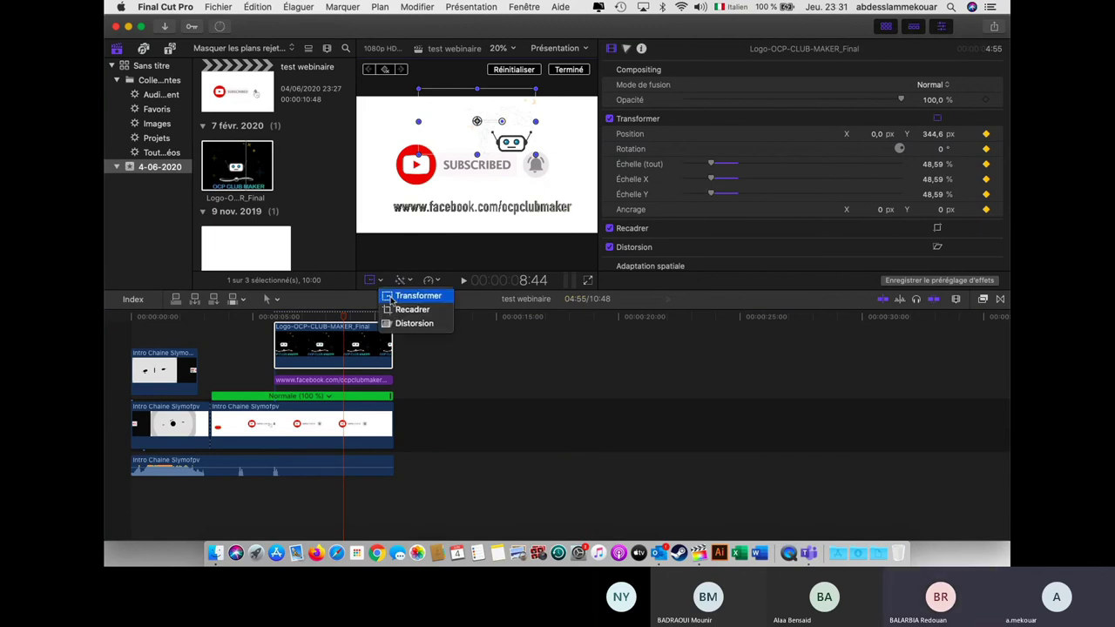
{"action": "left_click", "coordinate": [386, 280]}
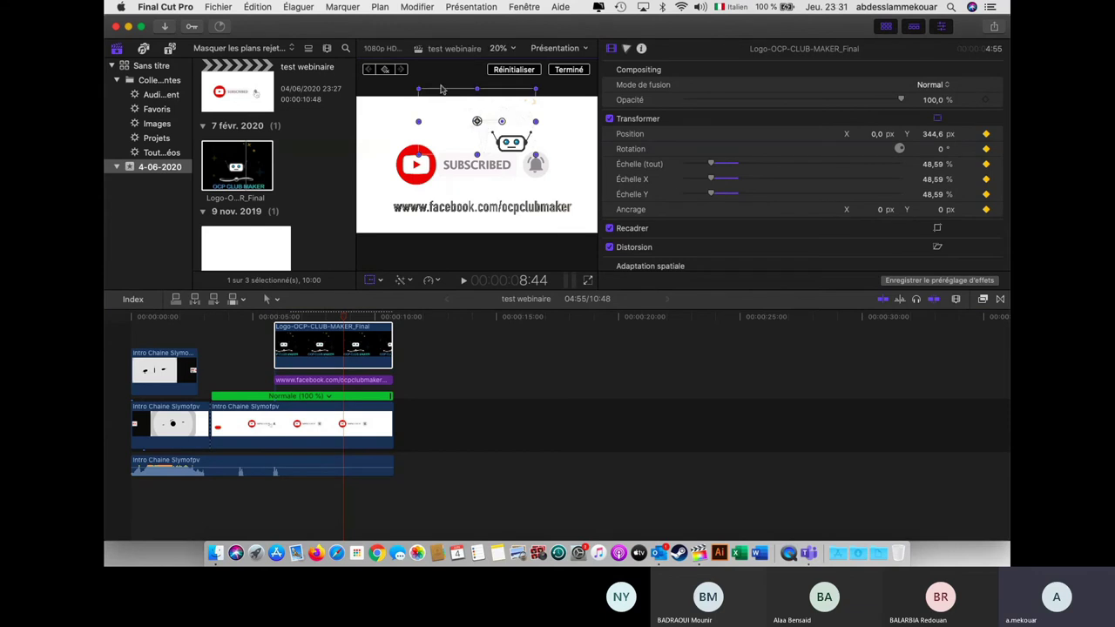
{"action": "left_click", "coordinate": [385, 70]}
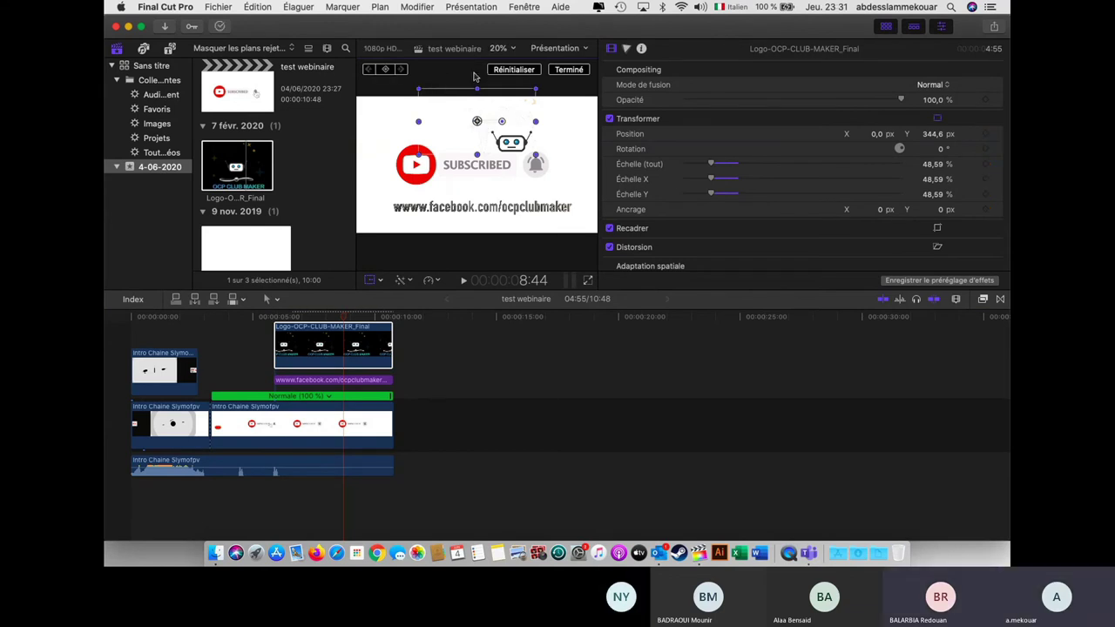
Reset the logo's transform, then rescale it to about 50.89 % and reposition it at about X 32.5 px, Y 160 px.
{"action": "left_click", "coordinate": [478, 122]}
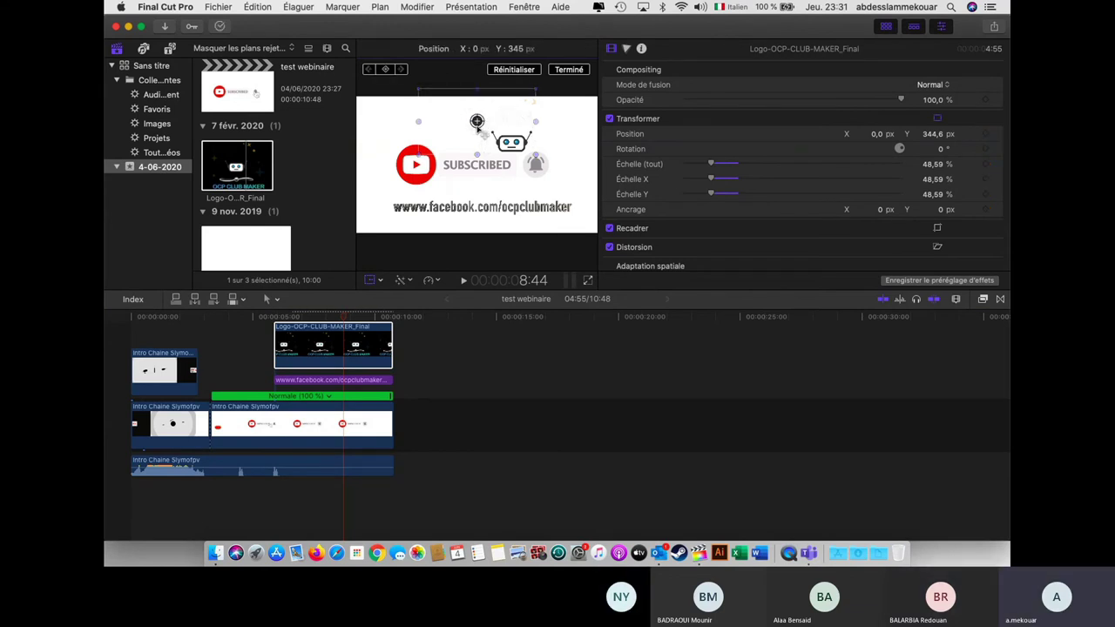
{"action": "left_click", "coordinate": [518, 72]}
{"action": "left_click_drag", "start_coordinate": [476, 164], "coordinate": [397, 124]}
{"action": "left_click_drag", "start_coordinate": [516, 193], "coordinate": [520, 153]}
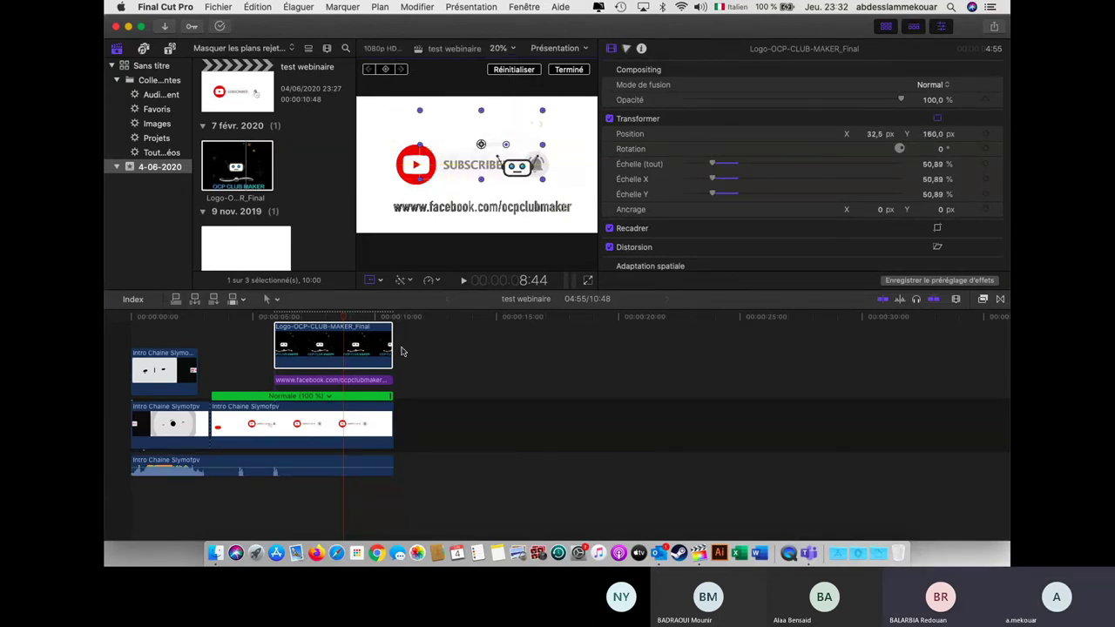
Move the logo's Ken Burns end frame to the upper-right part of the image and finish the crop.
{"action": "left_click", "coordinate": [380, 281]}
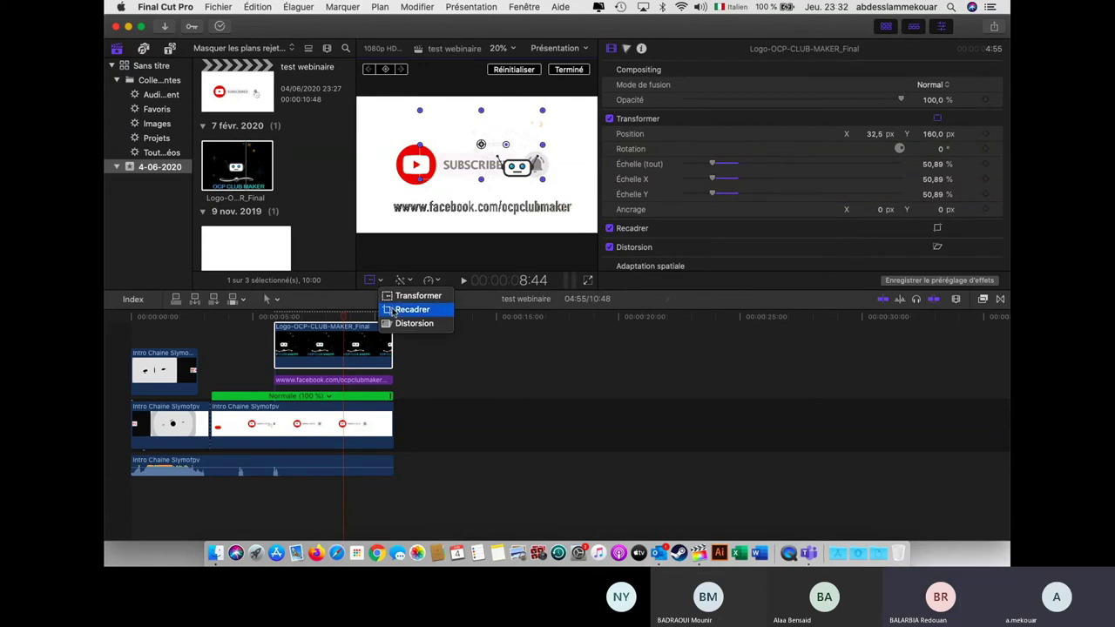
{"action": "left_click", "coordinate": [412, 309]}
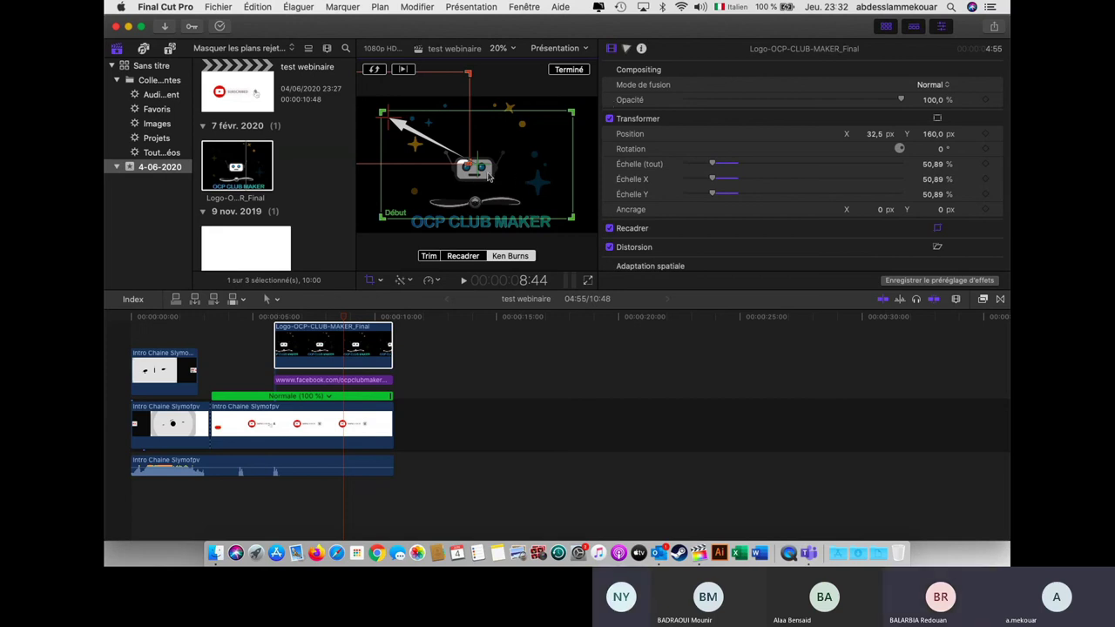
{"action": "left_click_drag", "start_coordinate": [393, 120], "coordinate": [540, 135]}
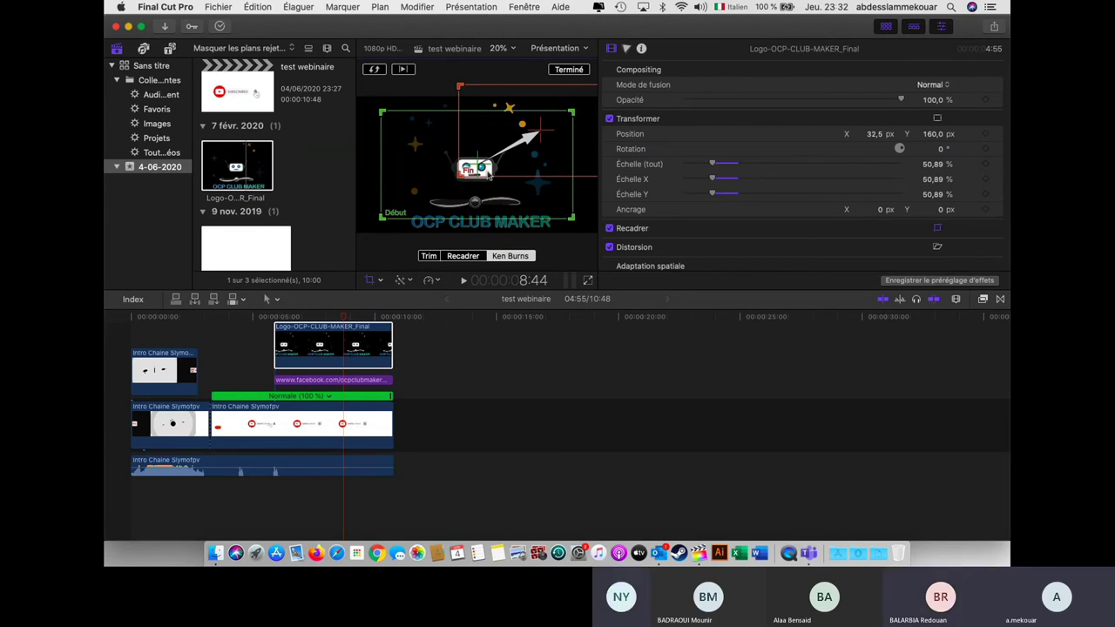
{"action": "left_click", "coordinate": [569, 69]}
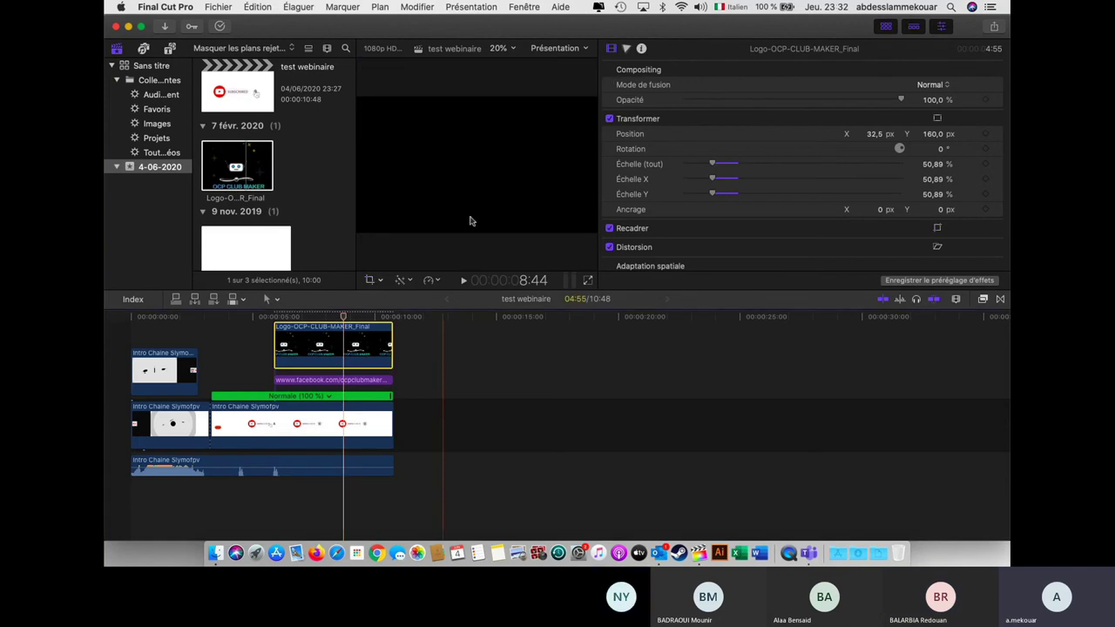
Apply the Carrés teintés distortion effect to the logo clip and play back from 5:31.
{"action": "left_click", "coordinate": [983, 300]}
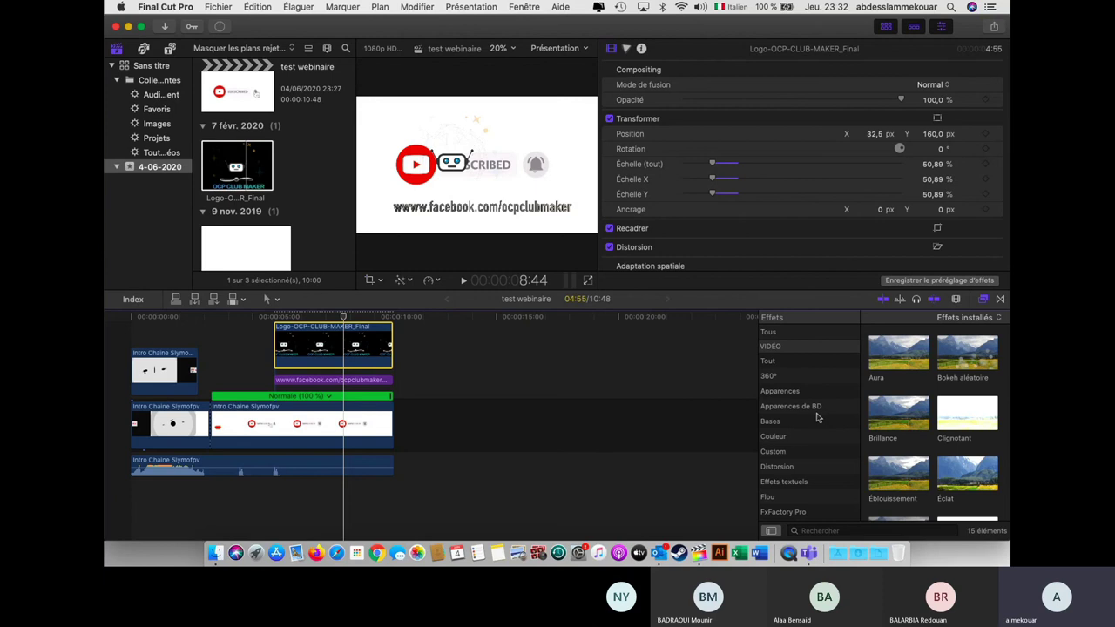
{"action": "scroll", "coordinate": [810, 419], "scroll_direction": "down", "scroll_amount": 3}
{"action": "scroll", "coordinate": [794, 396], "scroll_direction": "up", "scroll_amount": 2}
{"action": "left_click", "coordinate": [790, 410]}
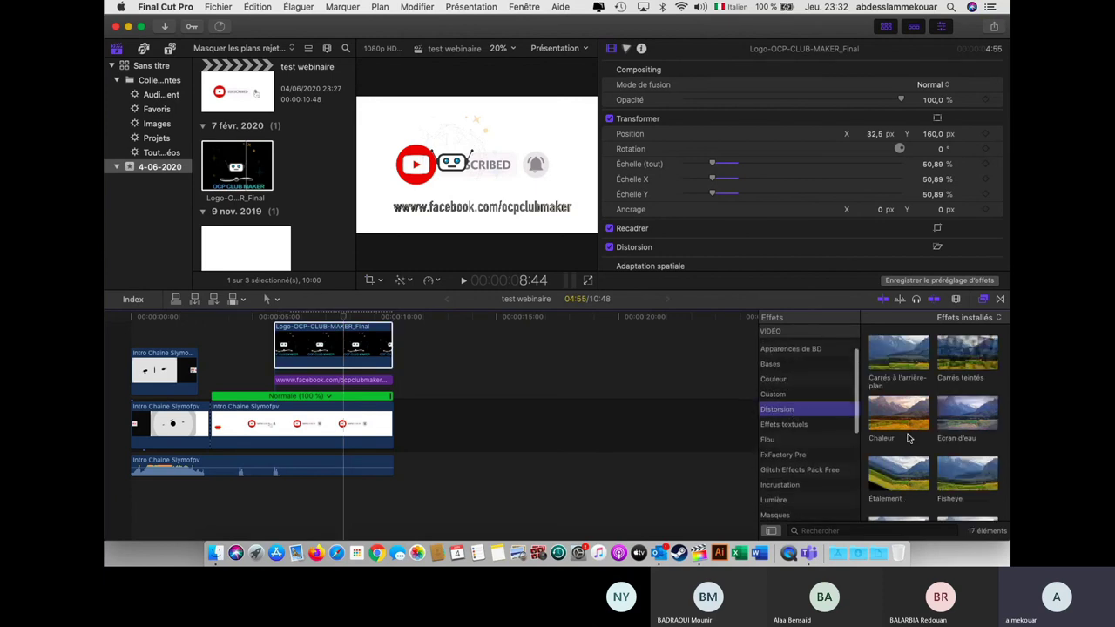
{"action": "left_click_drag", "start_coordinate": [968, 353], "coordinate": [340, 349]}
{"action": "left_click", "coordinate": [267, 352]}
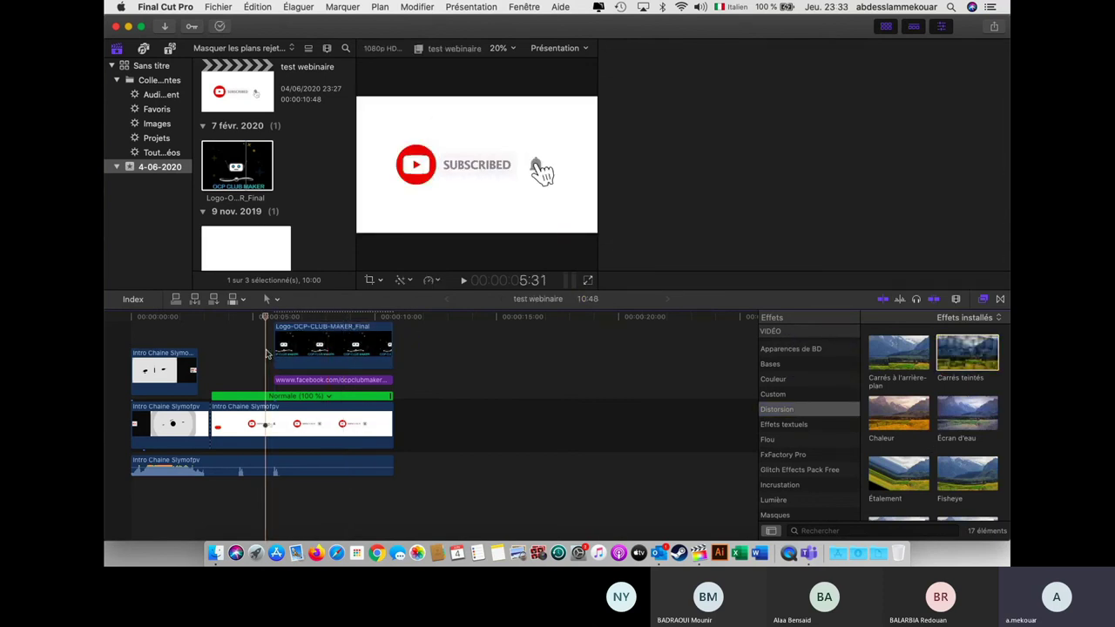
{"action": "key", "text": "space"}
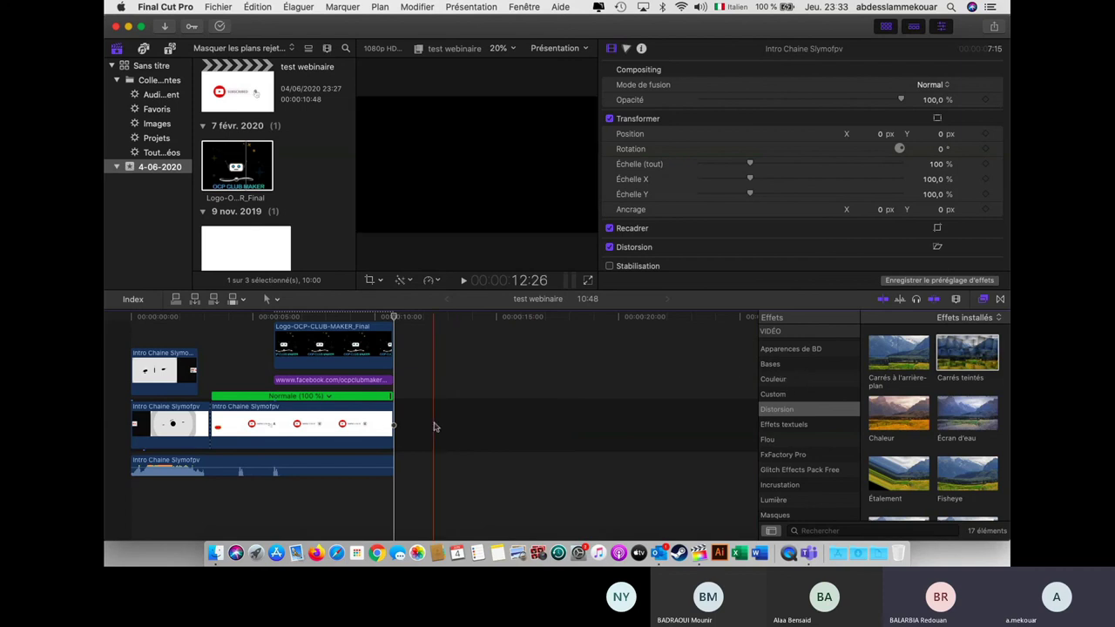
Review the logo's Carrés teintés effect settings, return the playhead to 5:22 and hide the effects browser.
{"action": "left_click", "coordinate": [366, 362]}
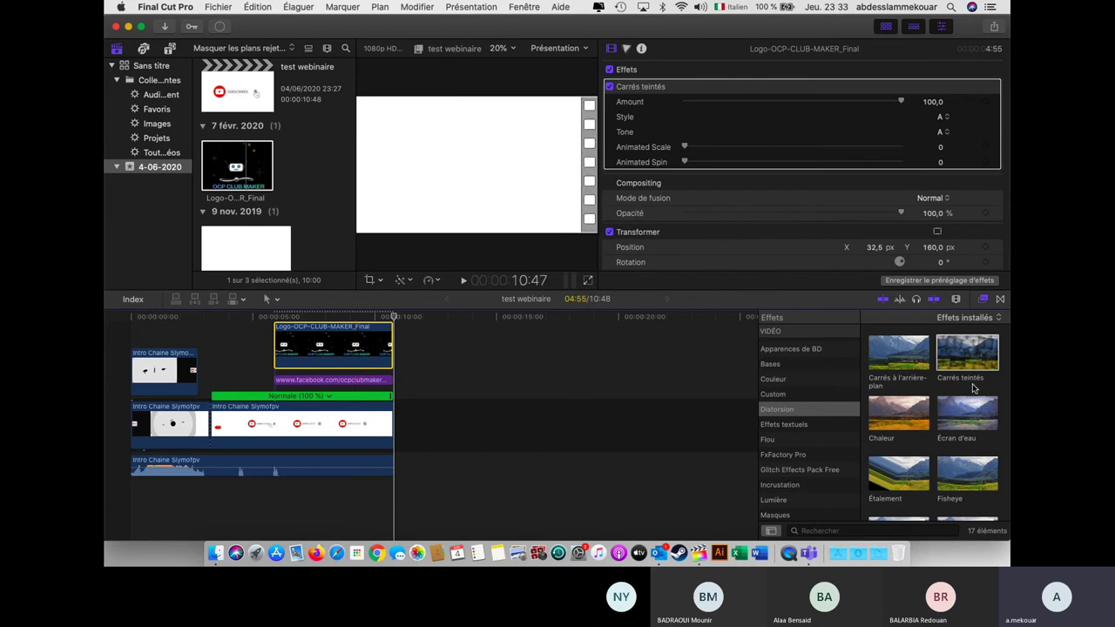
{"action": "left_click", "coordinate": [264, 356]}
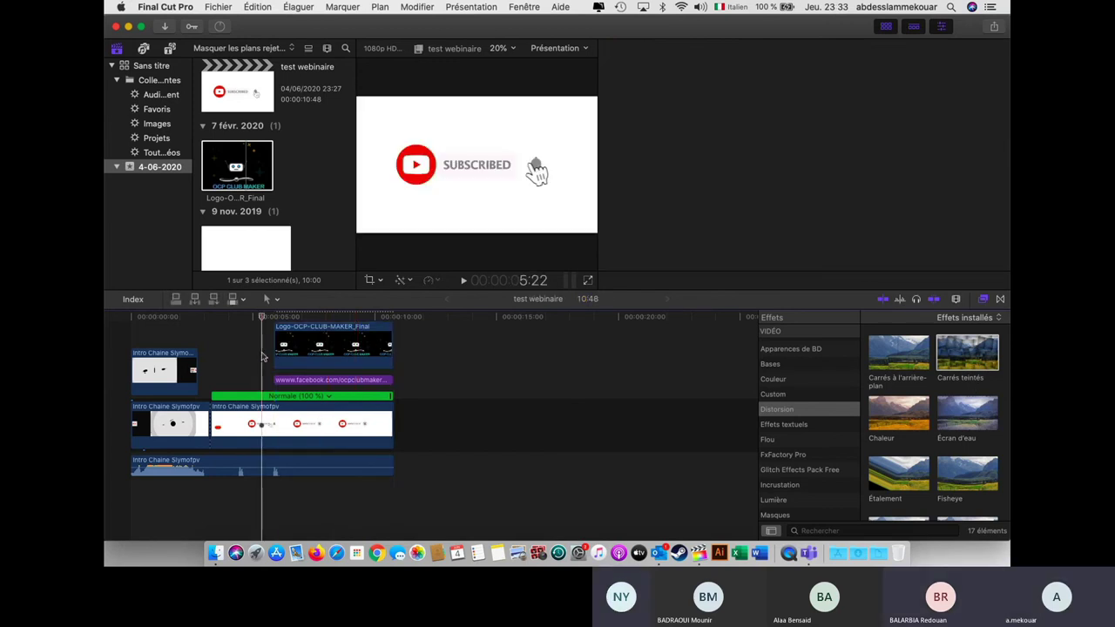
{"action": "left_click", "coordinate": [983, 298]}
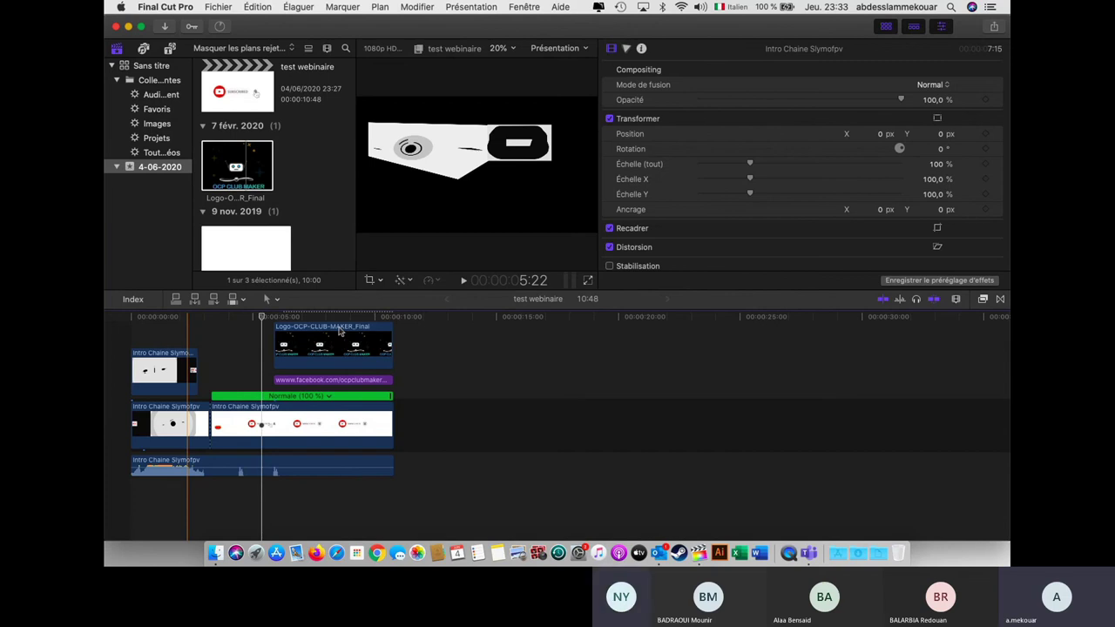
View the background tasks to check the render status, and close the list.
{"action": "left_click", "coordinate": [219, 27]}
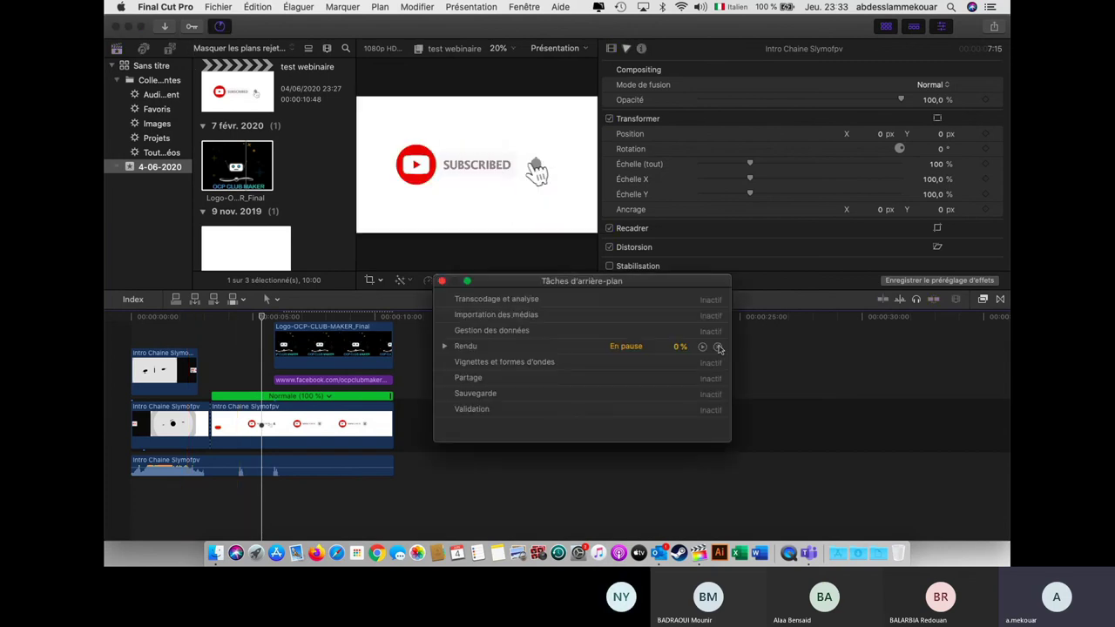
{"action": "left_click", "coordinate": [441, 281]}
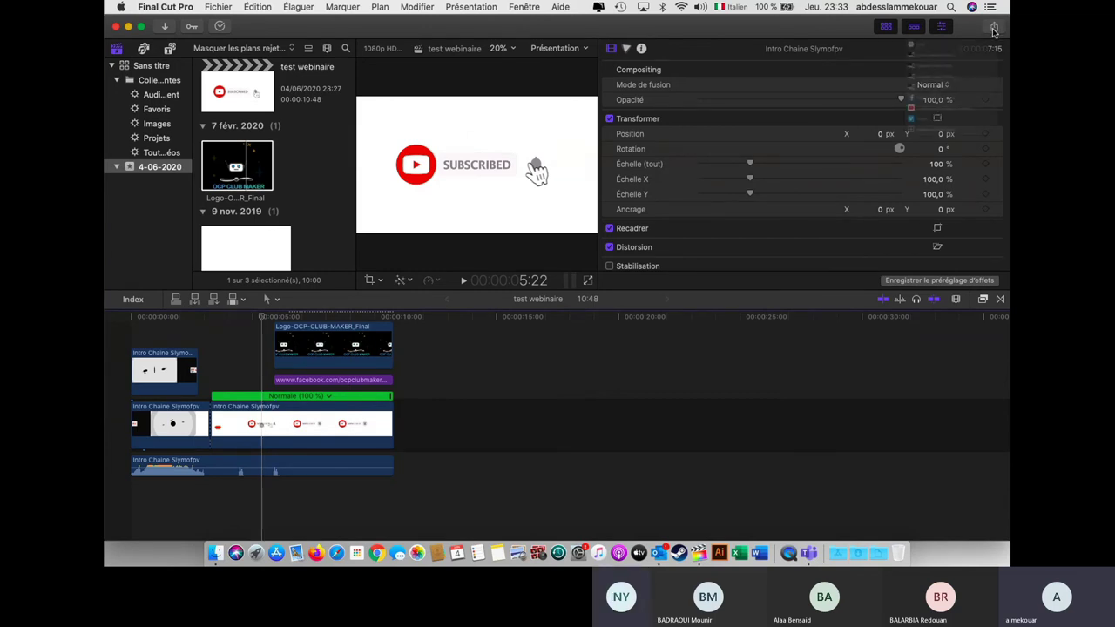
Open the Fichier master export for the test webinaire project to examine its information, and cancel without exporting.
{"action": "left_click", "coordinate": [994, 27]}
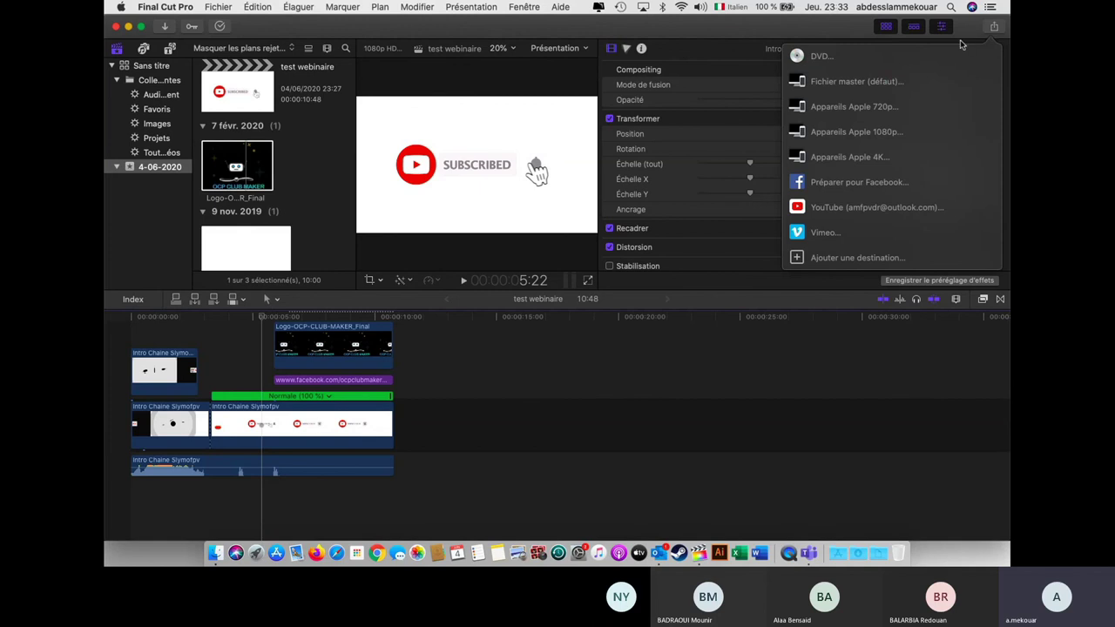
{"action": "left_click", "coordinate": [859, 81]}
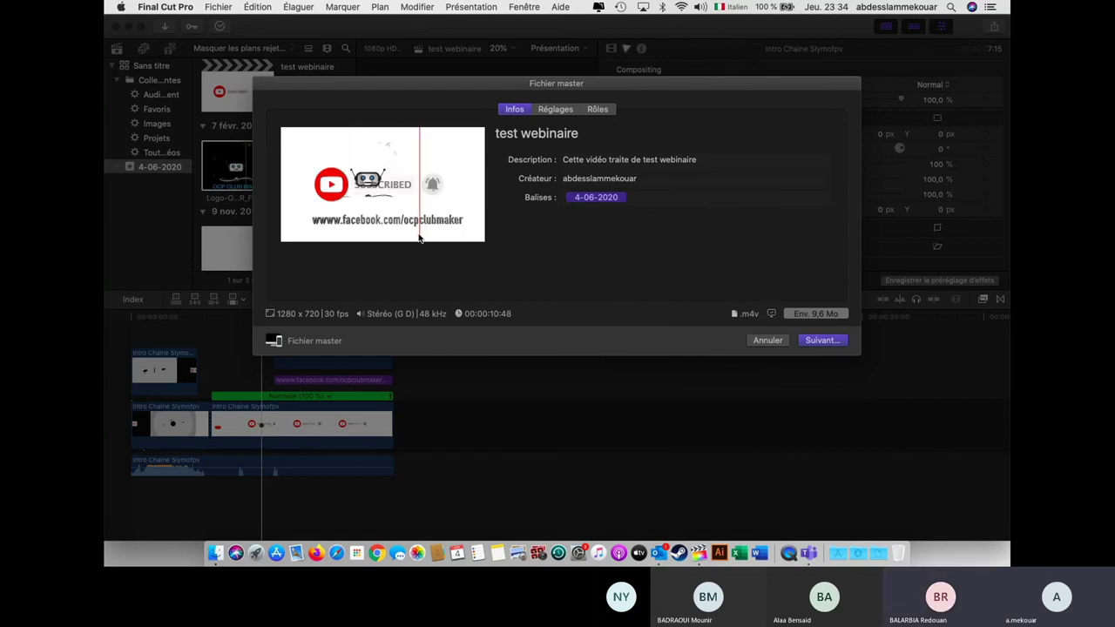
{"action": "left_click", "coordinate": [772, 344]}
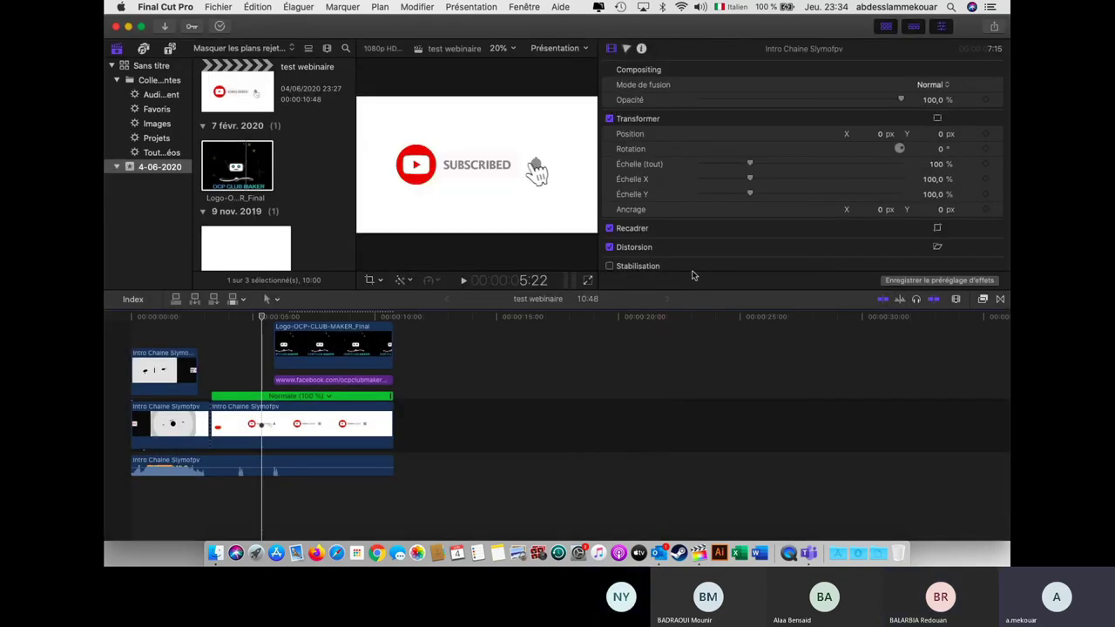
Examine the information for the Préparer pour Facebook and YouTube export destinations, cancelling each without exporting.
{"action": "left_click", "coordinate": [995, 26]}
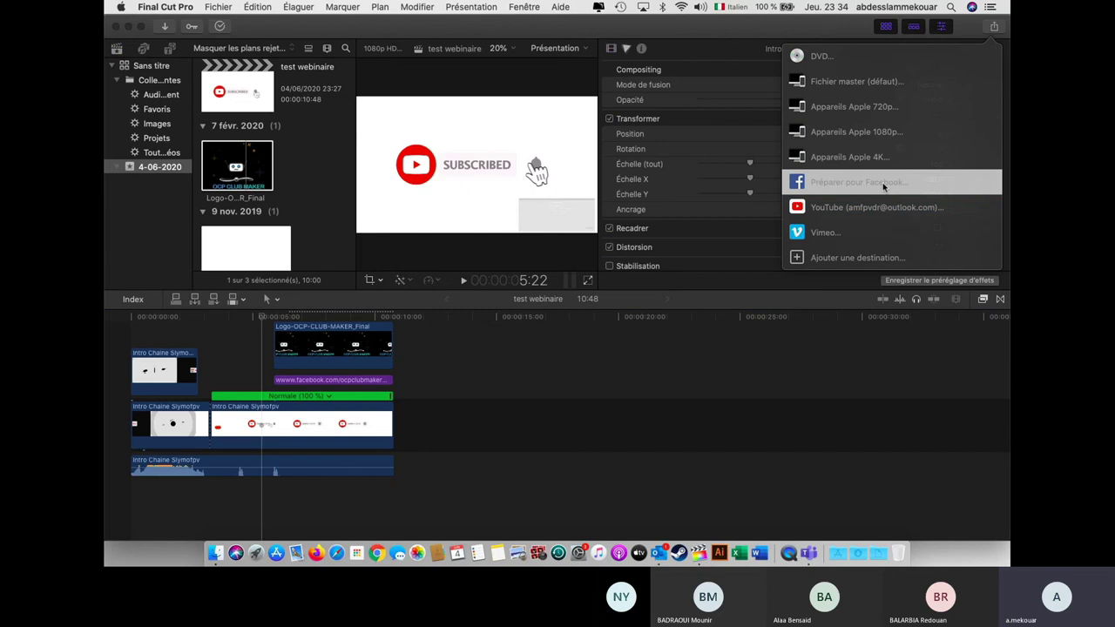
{"action": "left_click", "coordinate": [883, 183]}
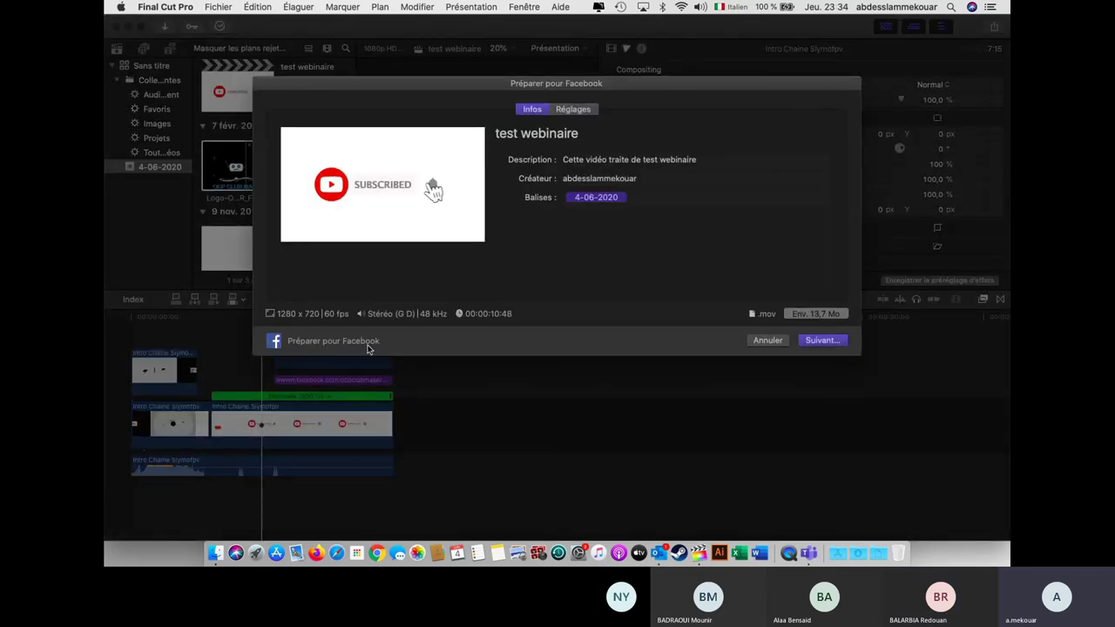
{"action": "left_click", "coordinate": [766, 342]}
{"action": "left_click", "coordinate": [994, 26]}
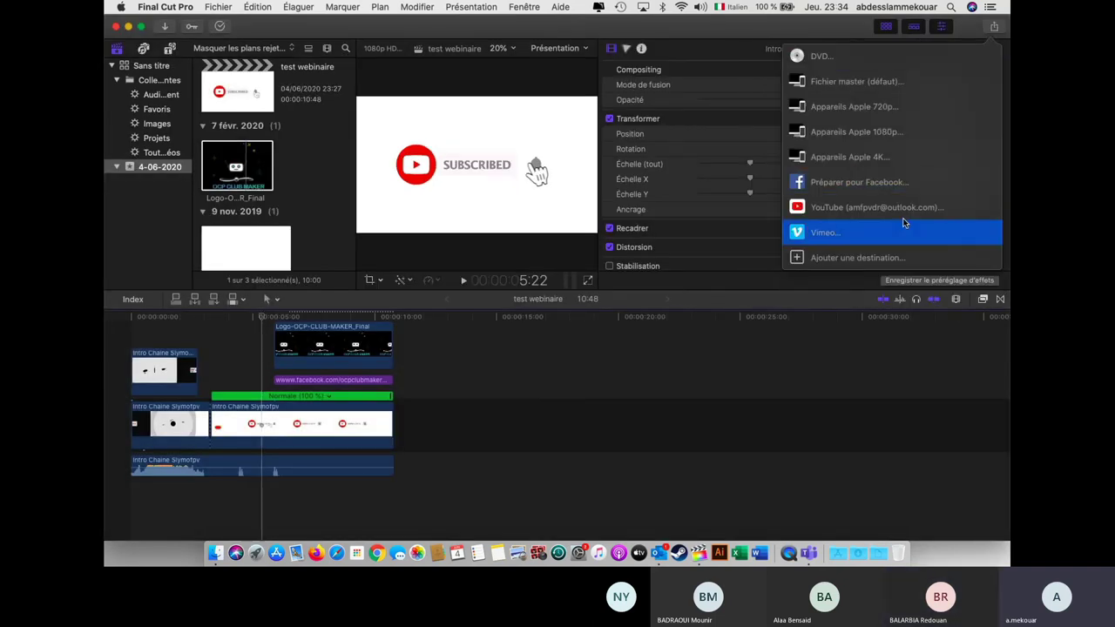
{"action": "left_click", "coordinate": [897, 208]}
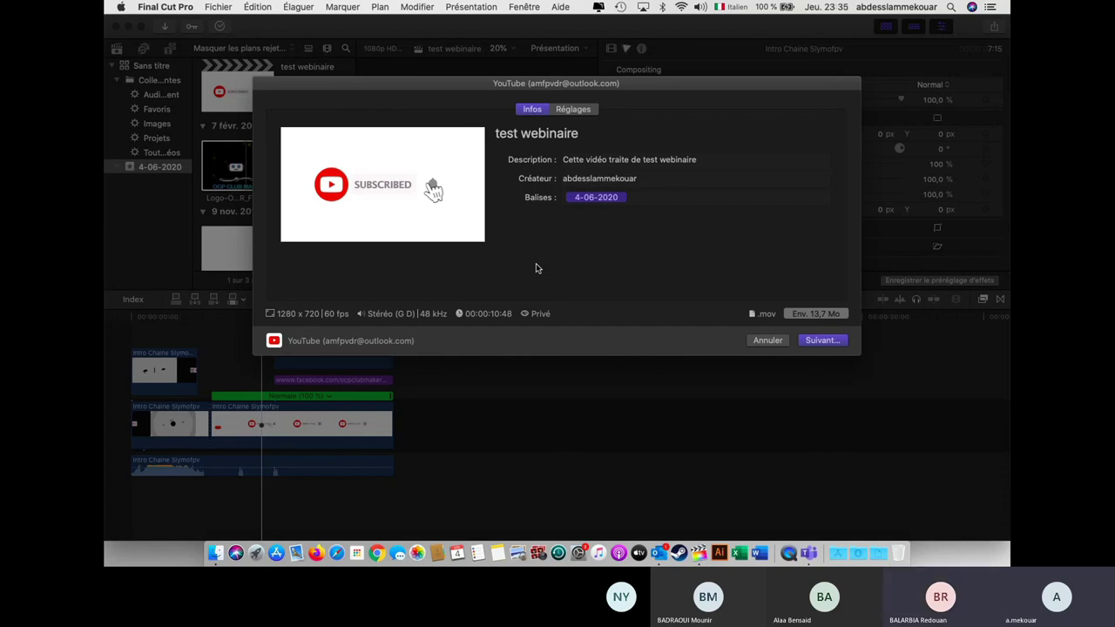
{"action": "left_click", "coordinate": [759, 342]}
Open the Fichier master export for the test webinaire project and review its settings, available resolutions and roles.
{"action": "left_click", "coordinate": [994, 26]}
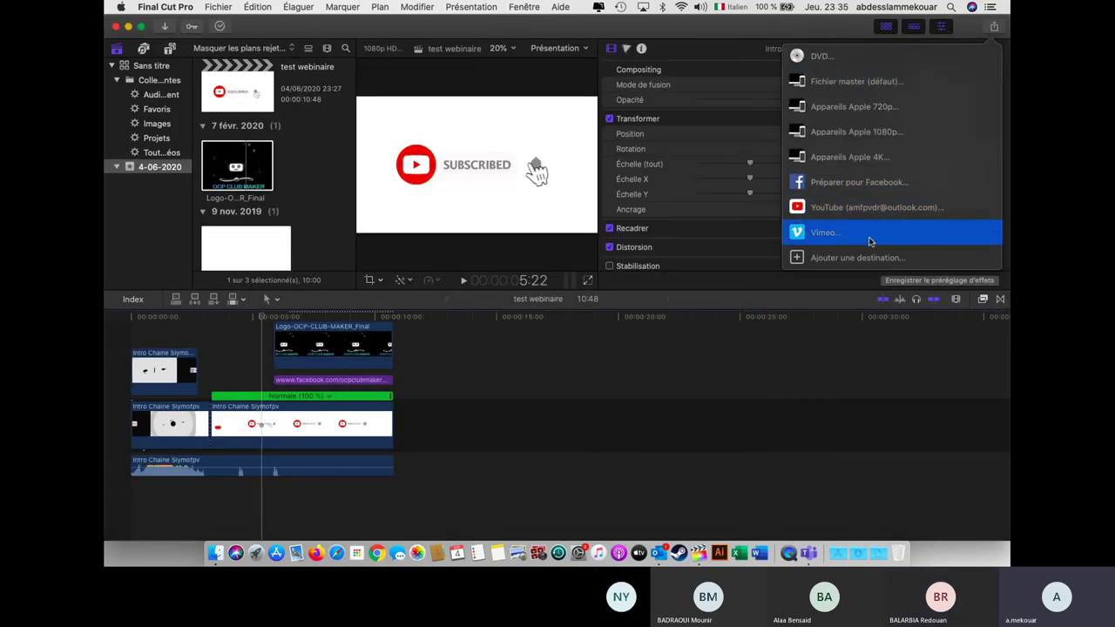
{"action": "left_click", "coordinate": [853, 84]}
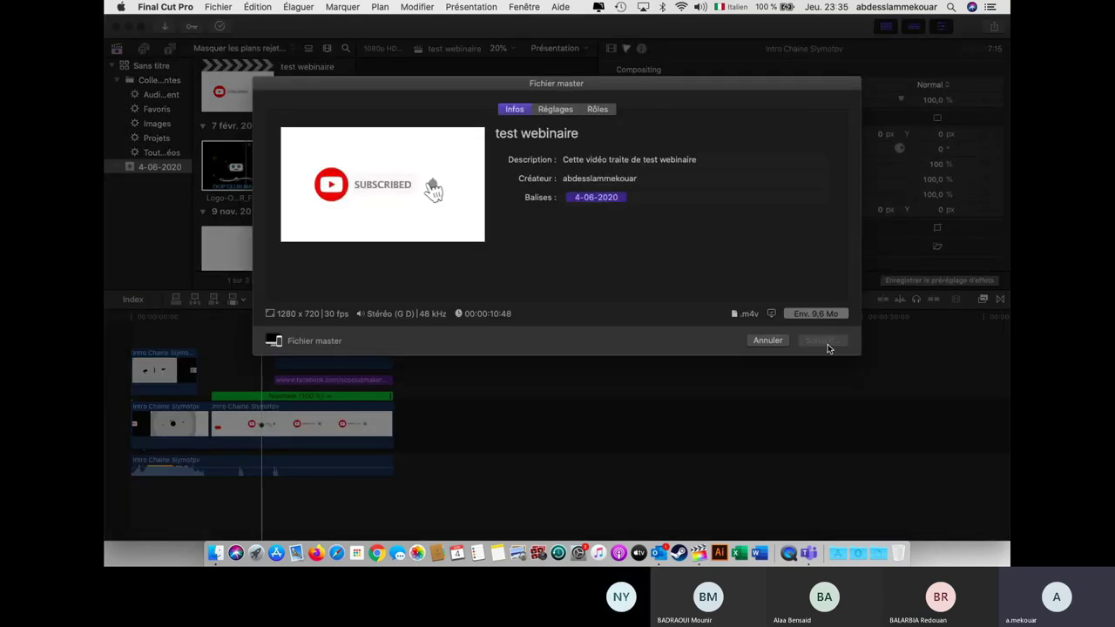
{"action": "left_click", "coordinate": [827, 341]}
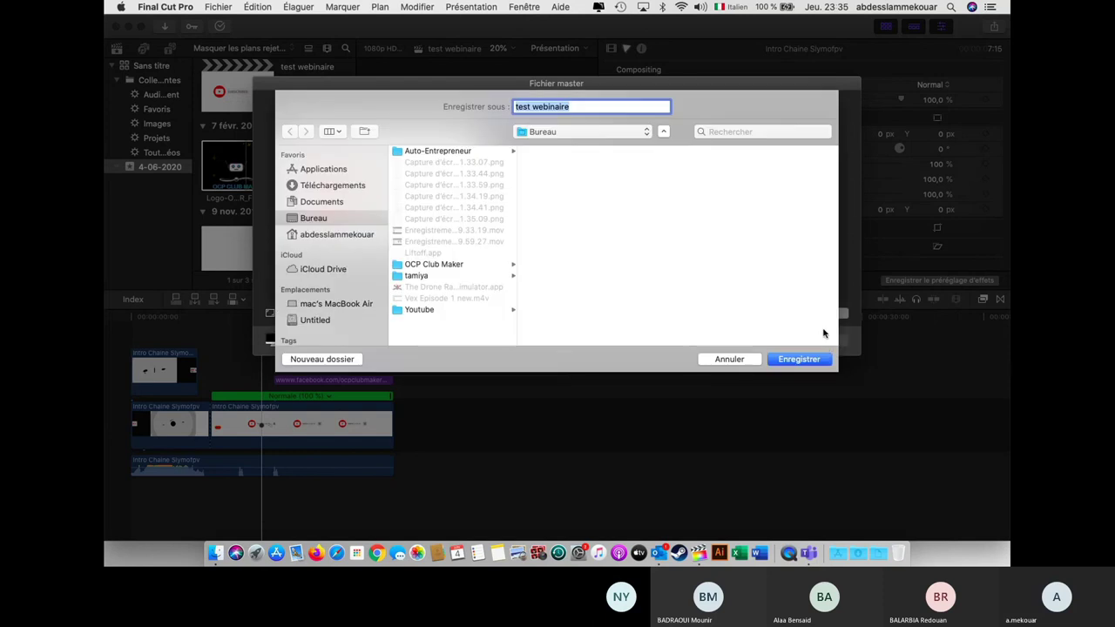
{"action": "key", "text": "Escape"}
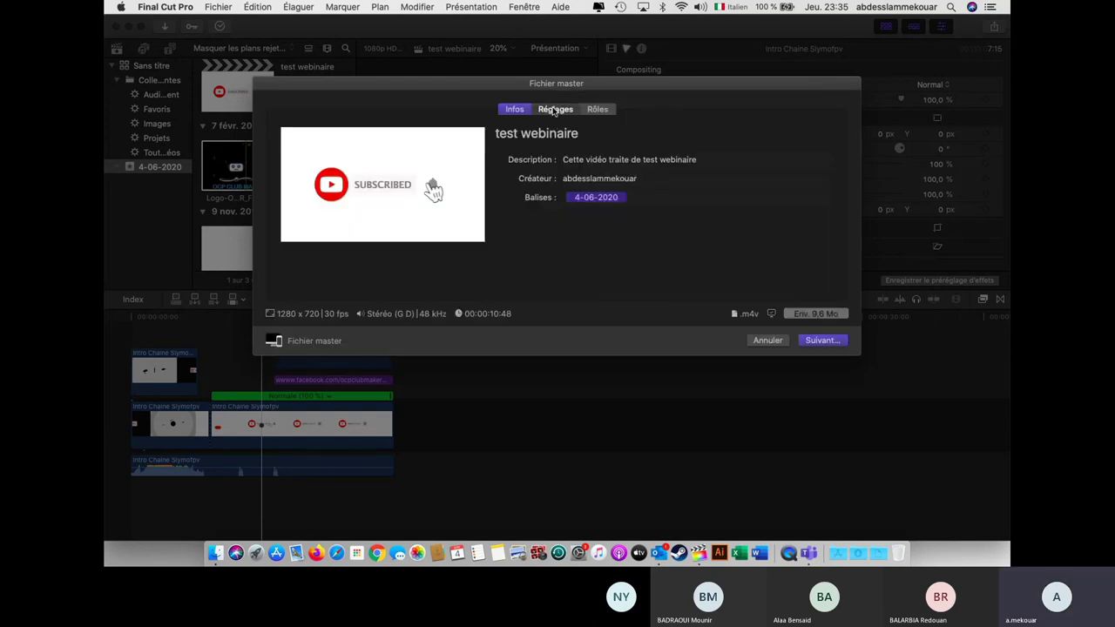
{"action": "left_click", "coordinate": [555, 110]}
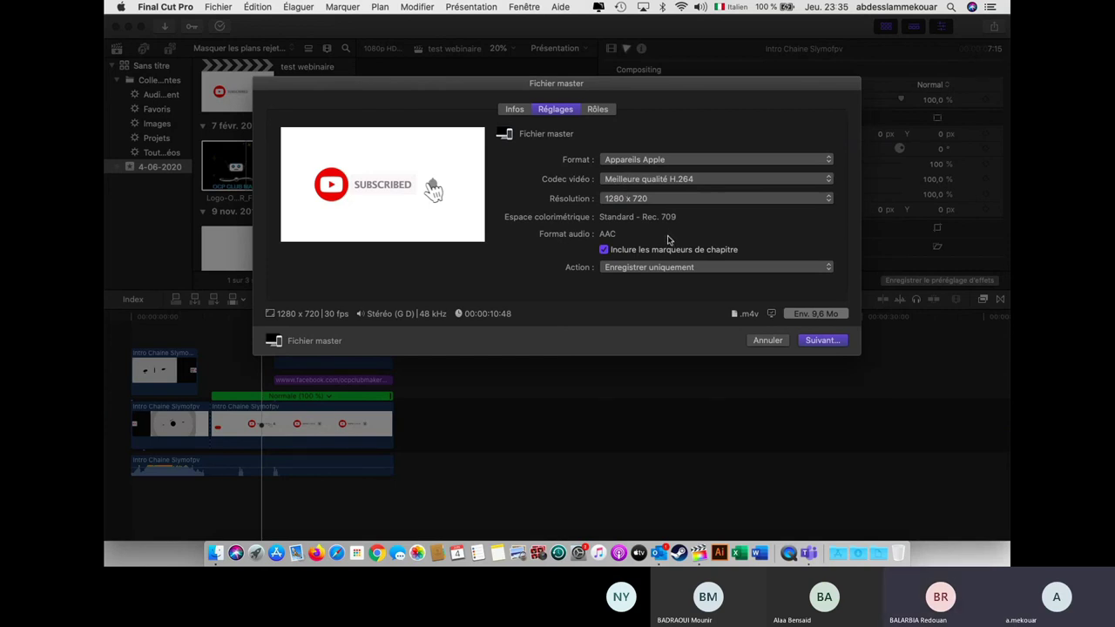
{"action": "left_click", "coordinate": [681, 201]}
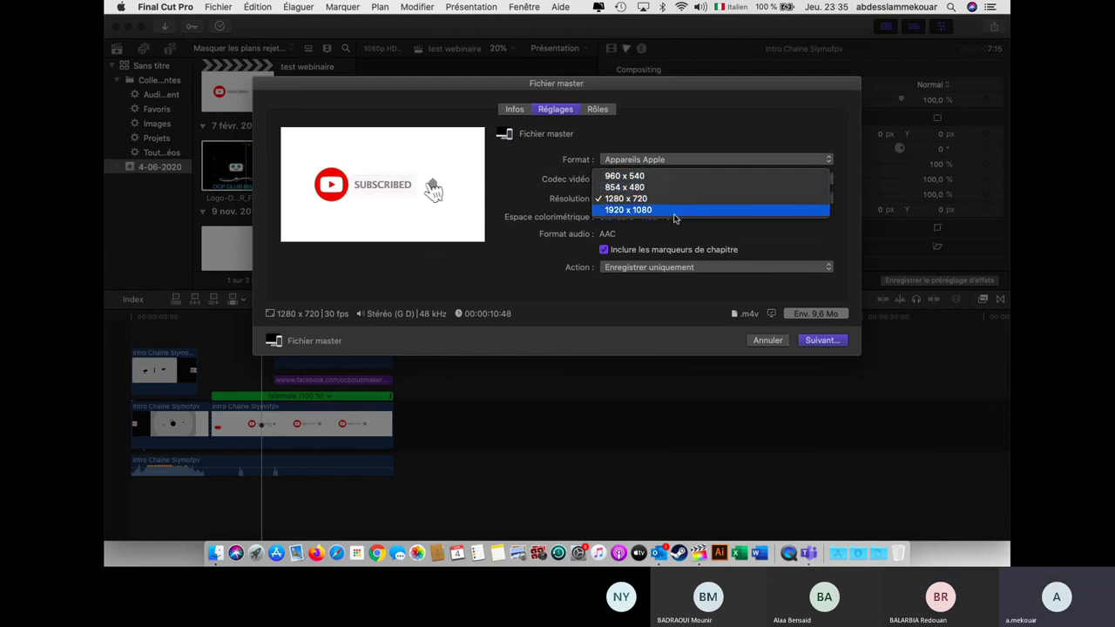
{"action": "left_click", "coordinate": [689, 238]}
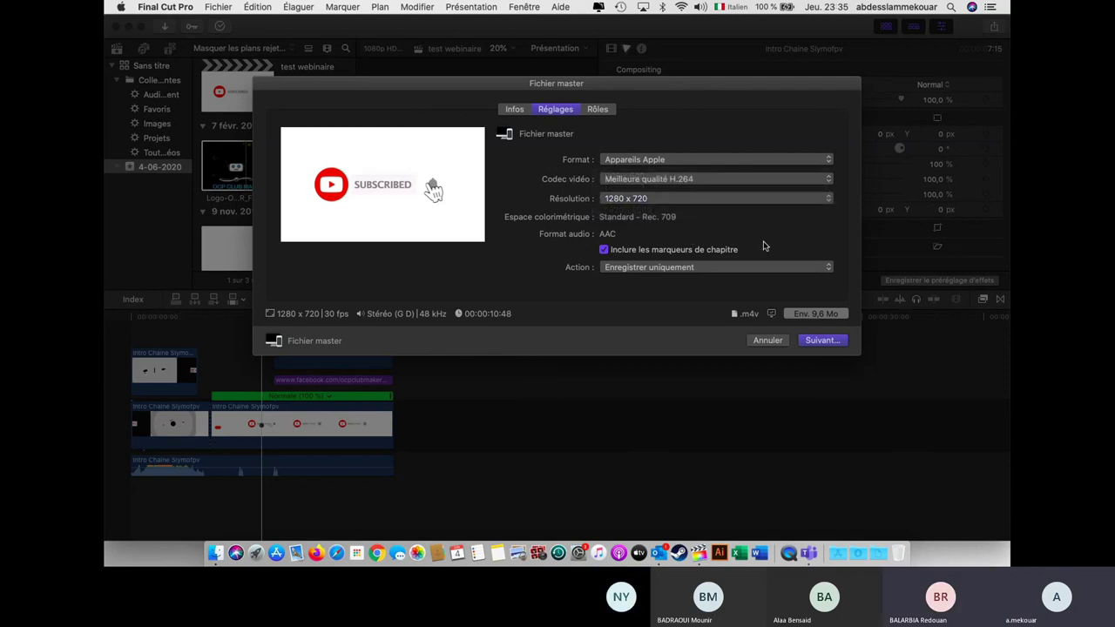
{"action": "left_click", "coordinate": [598, 111]}
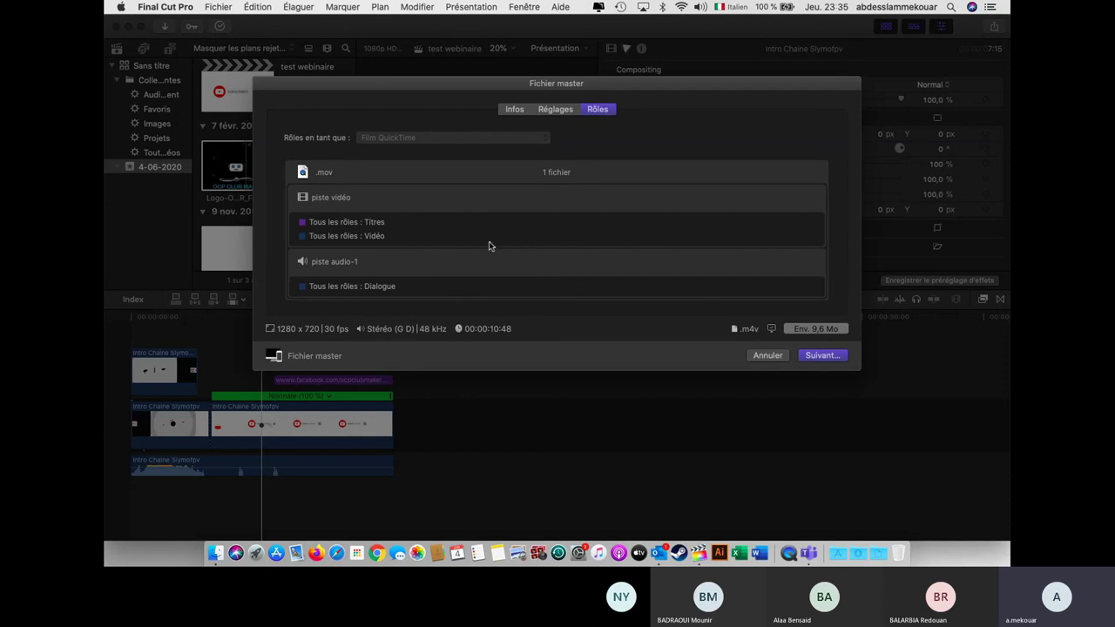
{"action": "left_click", "coordinate": [562, 116]}
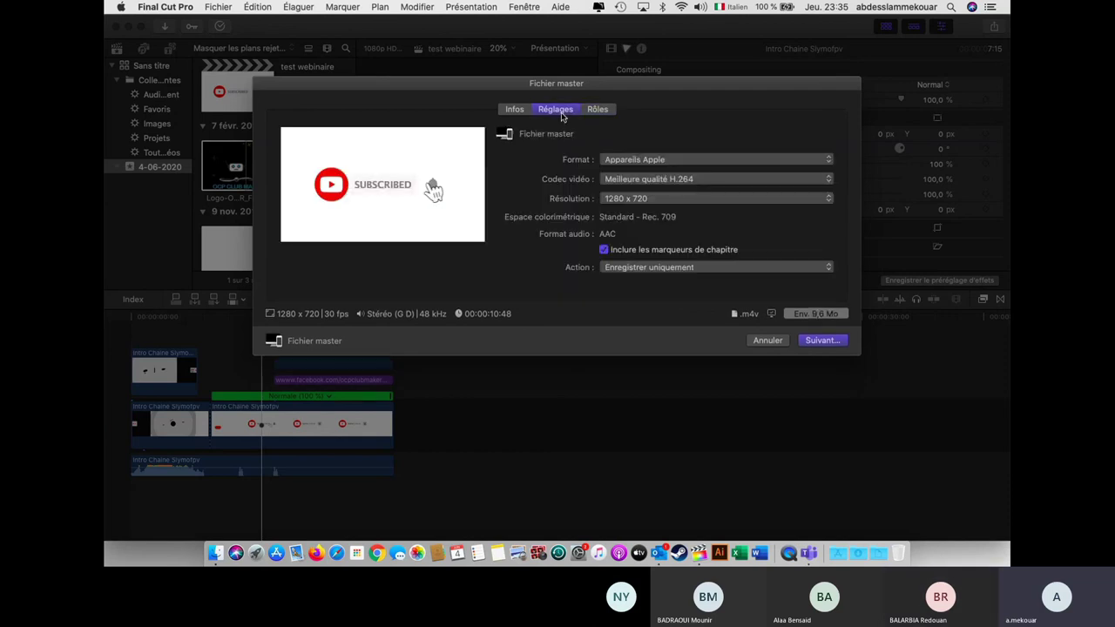
{"action": "left_click", "coordinate": [517, 112]}
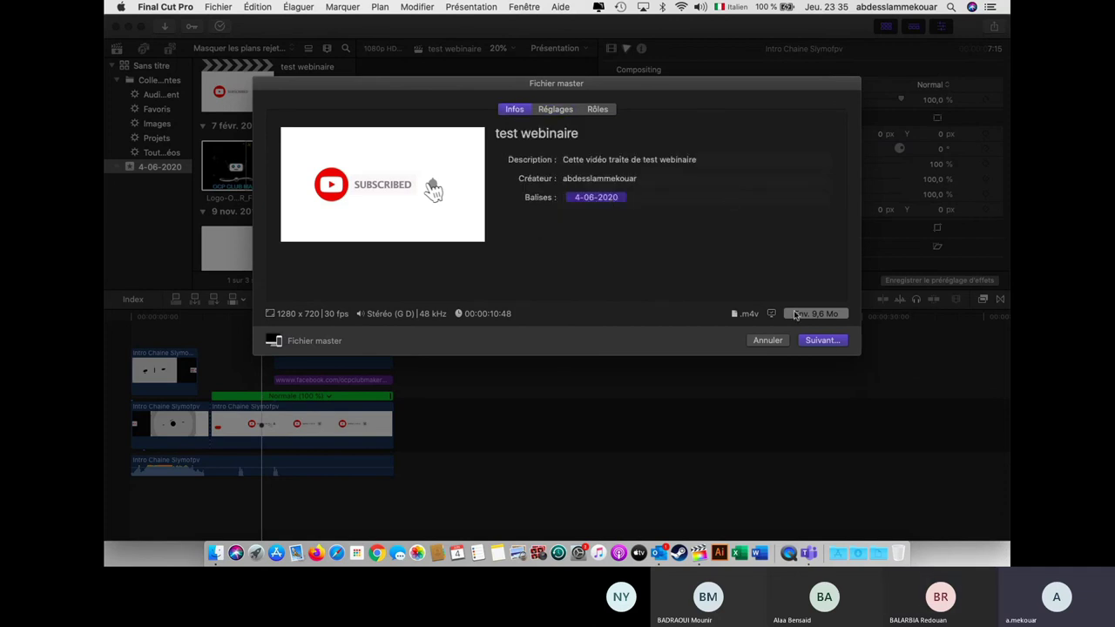
Export the master file as test webinaire to the Bureau folder and monitor the Partage progress in the background tasks.
{"action": "left_click", "coordinate": [819, 341]}
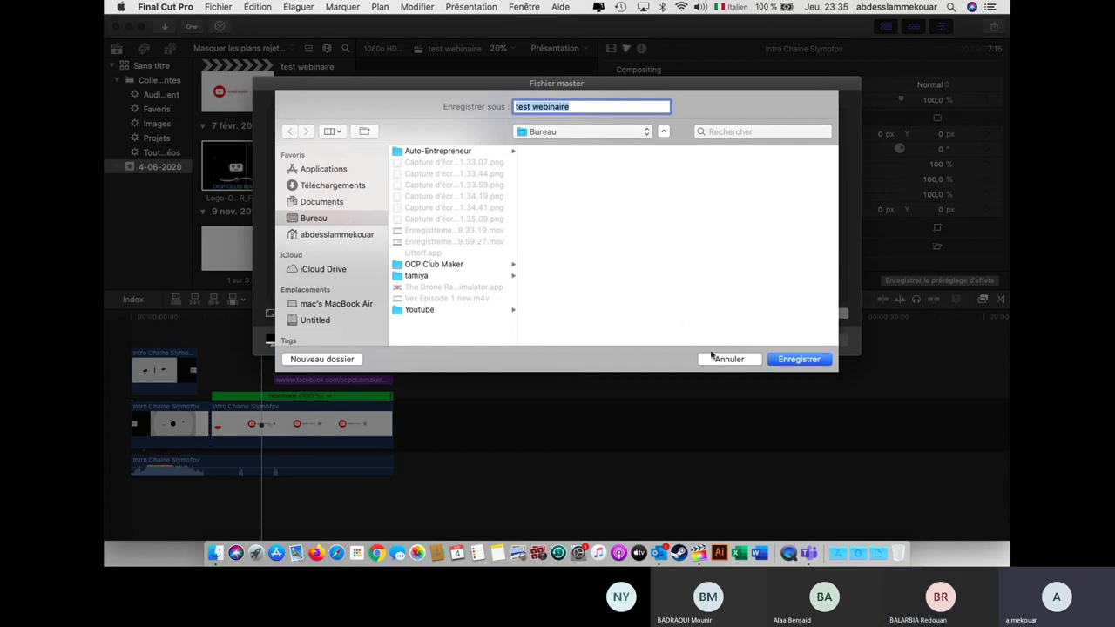
{"action": "left_click", "coordinate": [797, 359]}
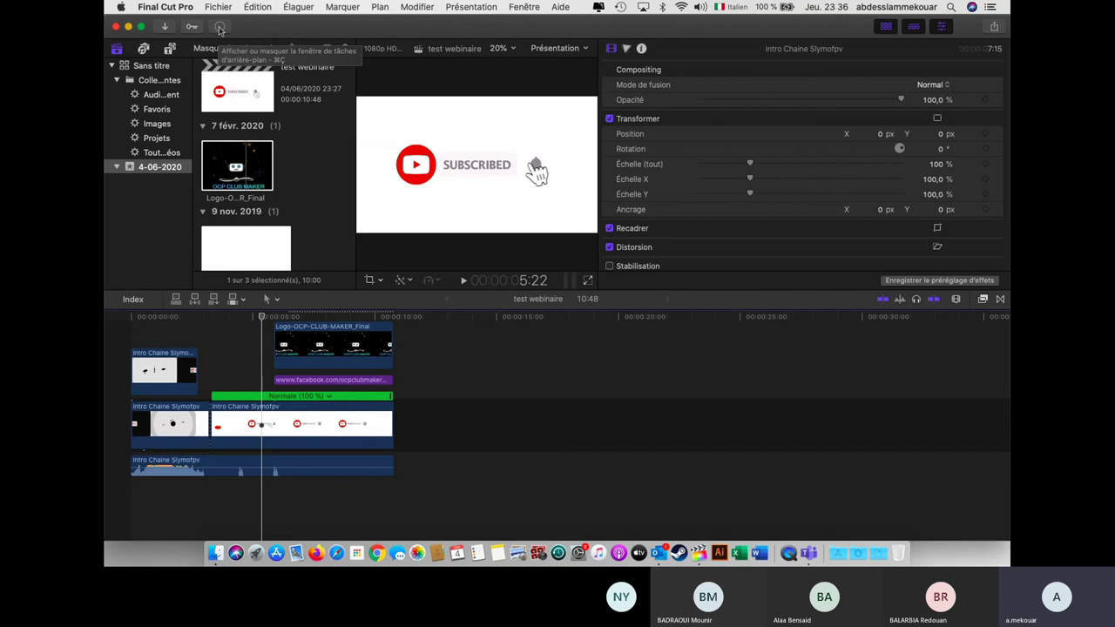
{"action": "left_click", "coordinate": [219, 28]}
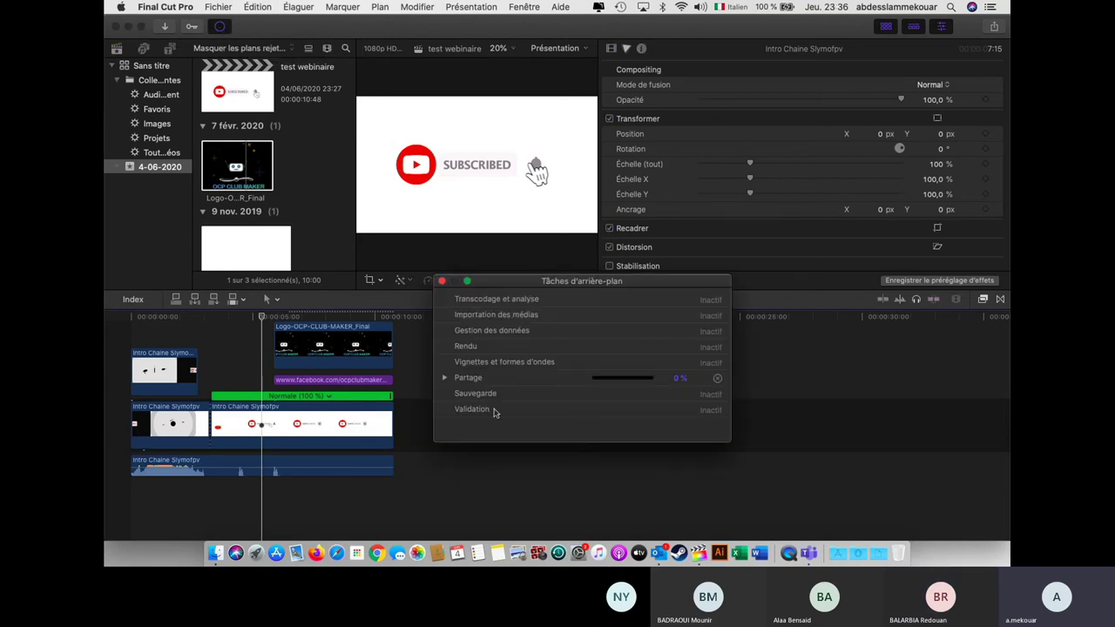
{"action": "left_click", "coordinate": [444, 378]}
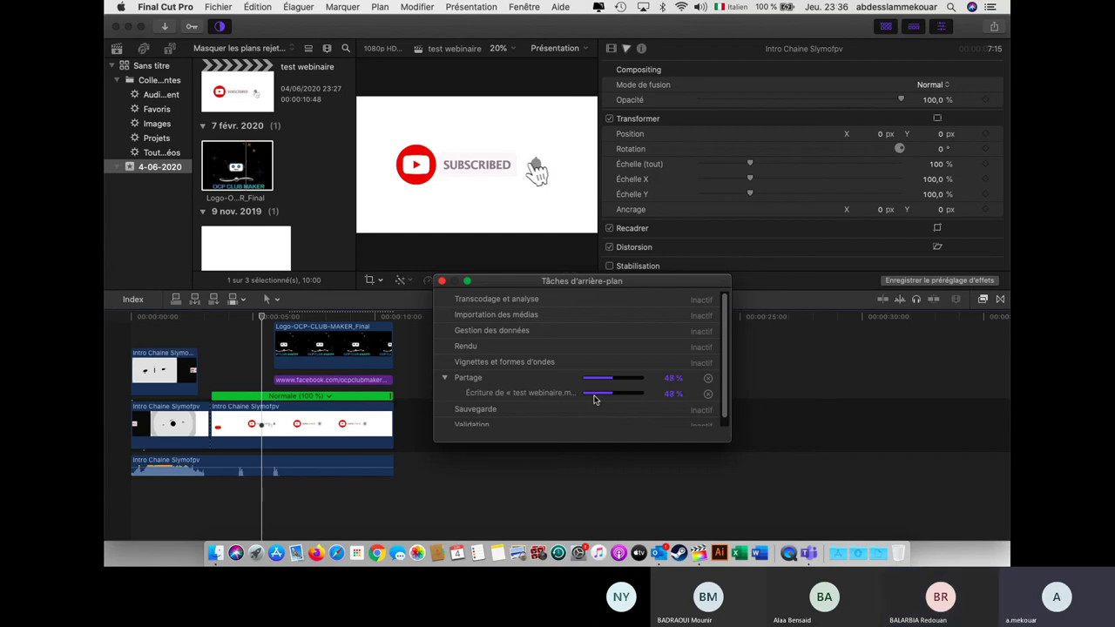
{"action": "scroll", "coordinate": [594, 399], "scroll_direction": "down", "scroll_amount": 1}
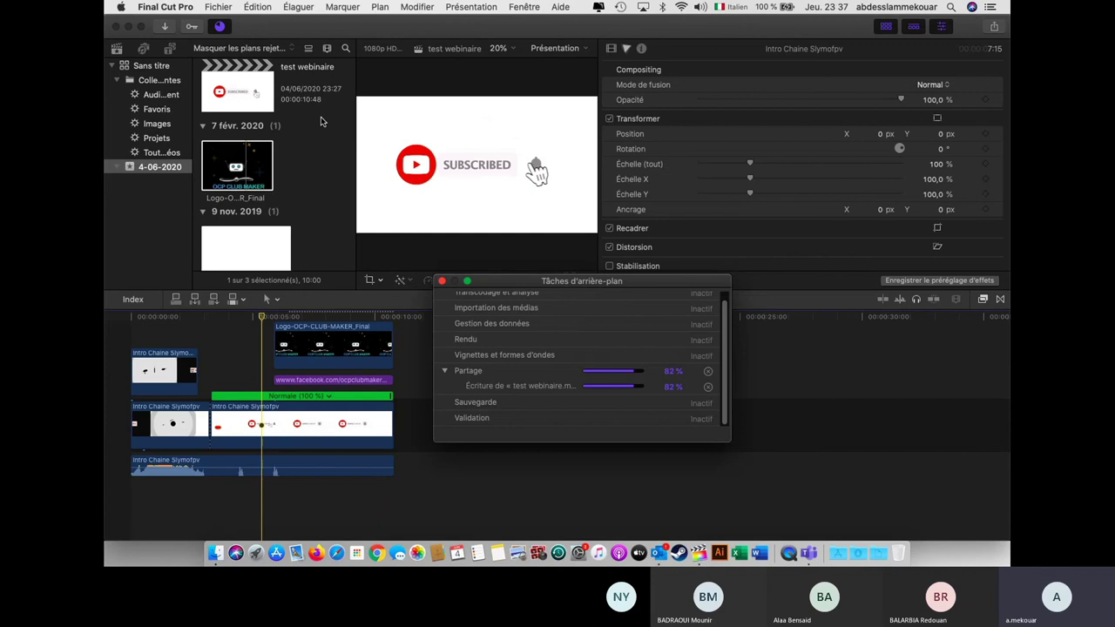
Switch to Finder to inspect the Sans titre.fcpbundle library in the home folder's Vidéos folder, and close the window.
{"action": "left_click", "coordinate": [217, 554]}
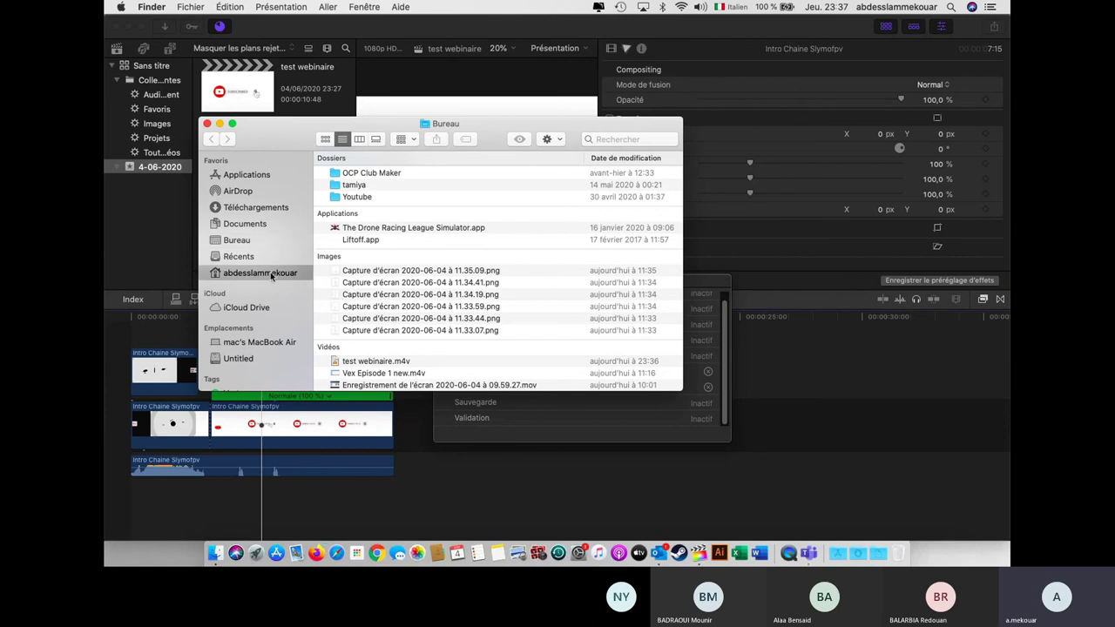
{"action": "left_click", "coordinate": [259, 272]}
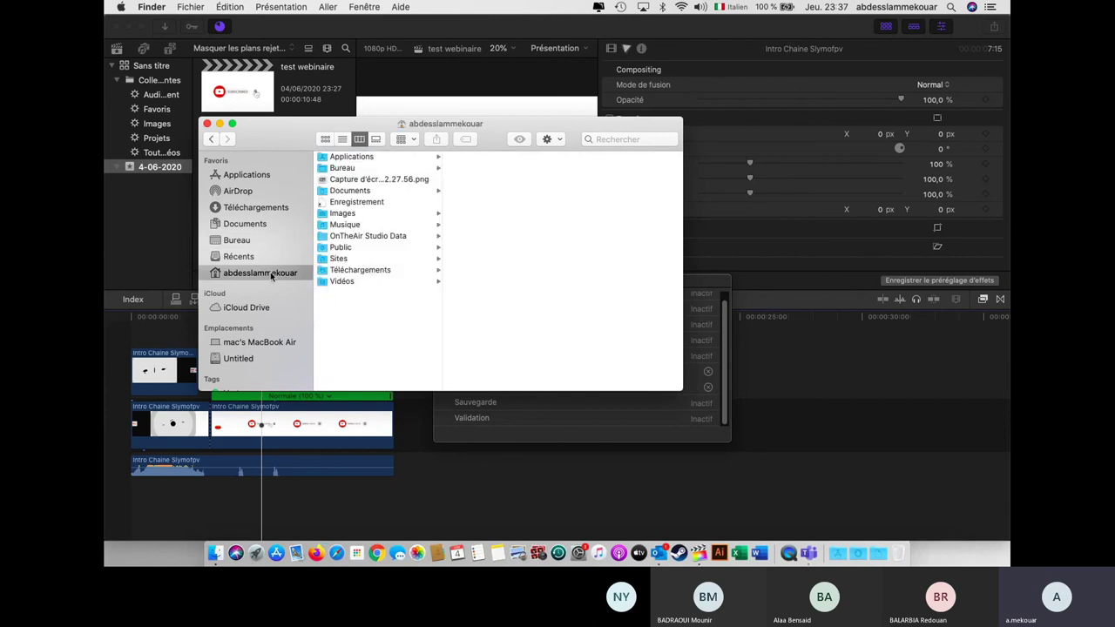
{"action": "left_click", "coordinate": [342, 281]}
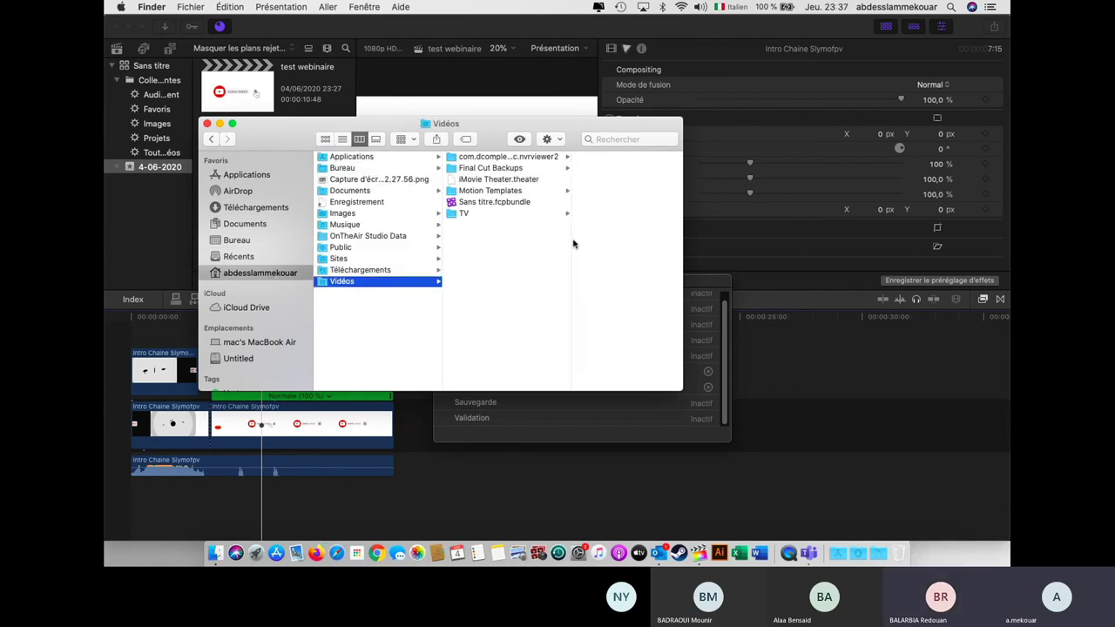
{"action": "left_click", "coordinate": [494, 202]}
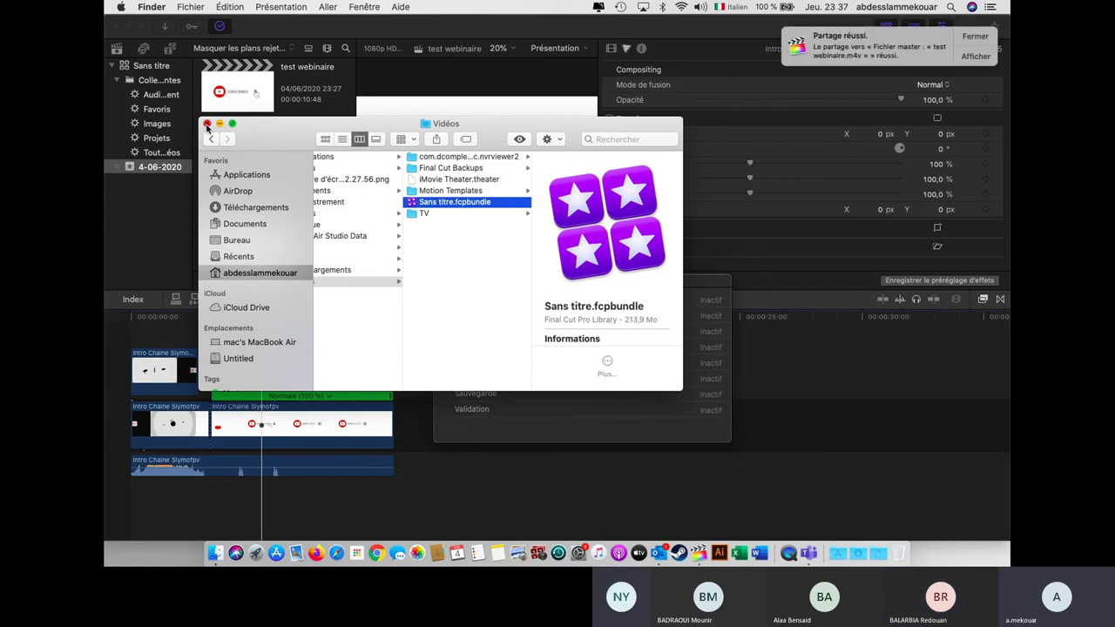
{"action": "left_click", "coordinate": [207, 125]}
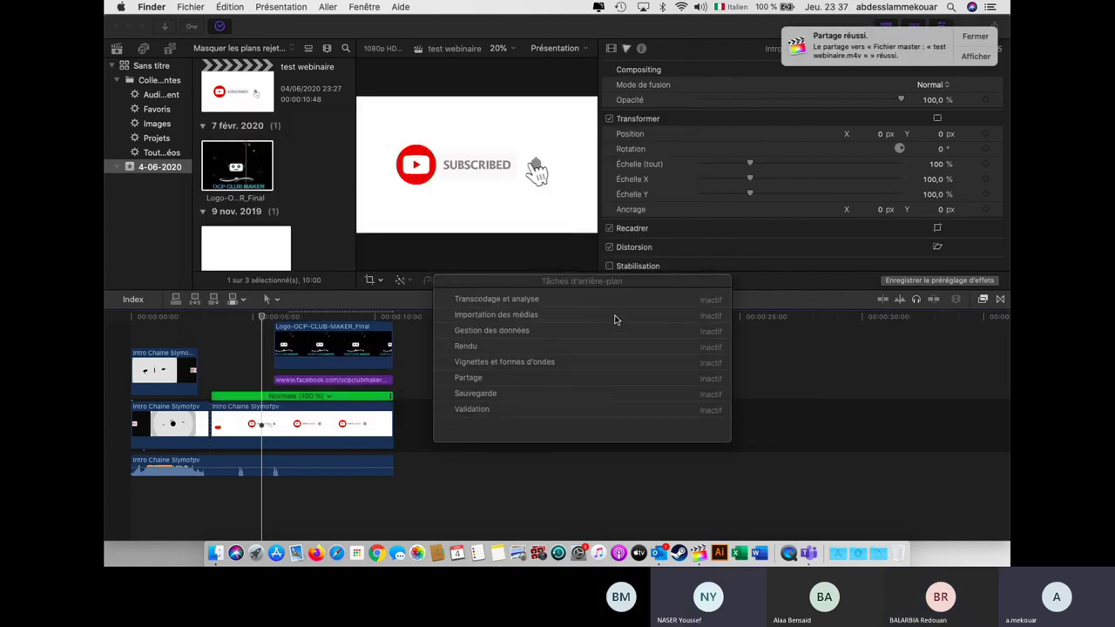
Close the background tasks window and dismiss the sharing notification.
{"action": "left_click", "coordinate": [615, 287]}
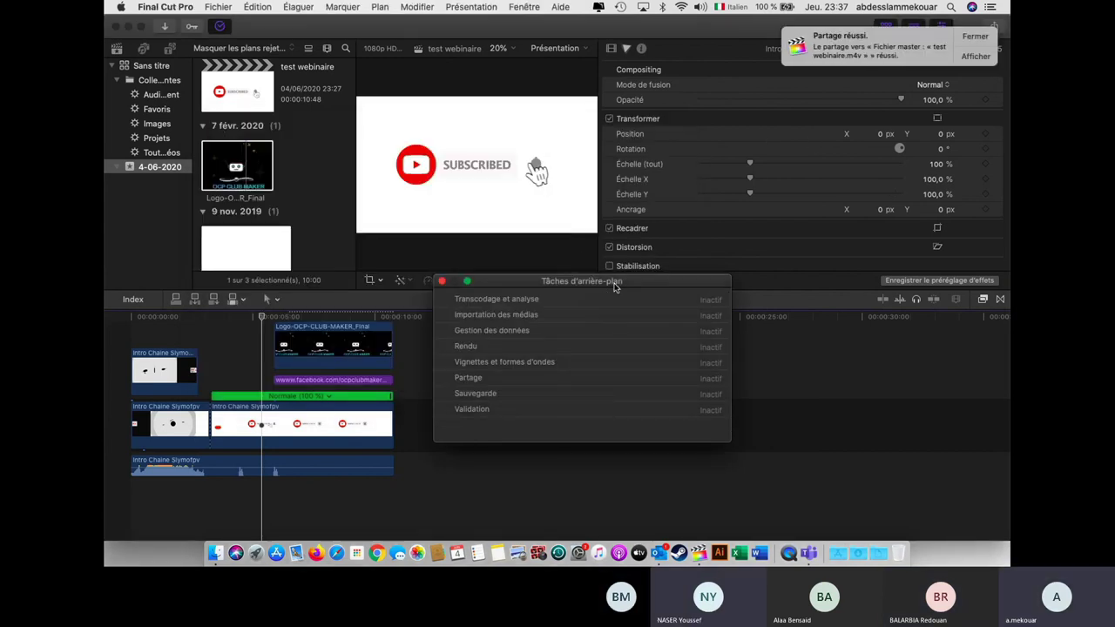
{"action": "left_click", "coordinate": [442, 281]}
{"action": "left_click", "coordinate": [967, 39]}
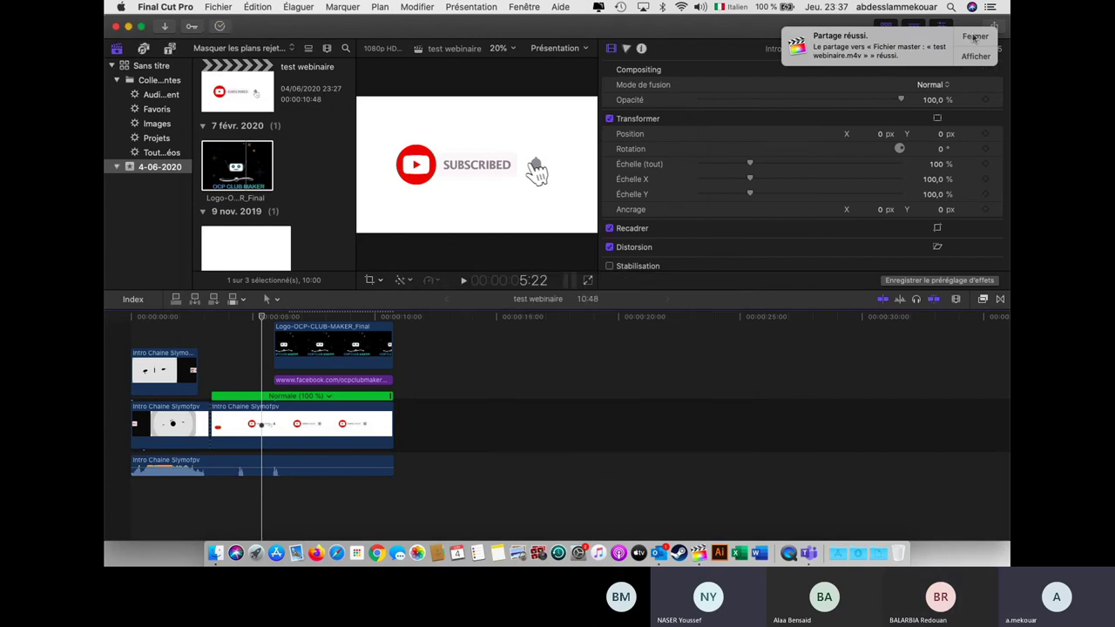
Minimise Final Cut Pro and preview the exported test webinaire.m4v file on the desktop.
{"action": "left_click", "coordinate": [128, 27]}
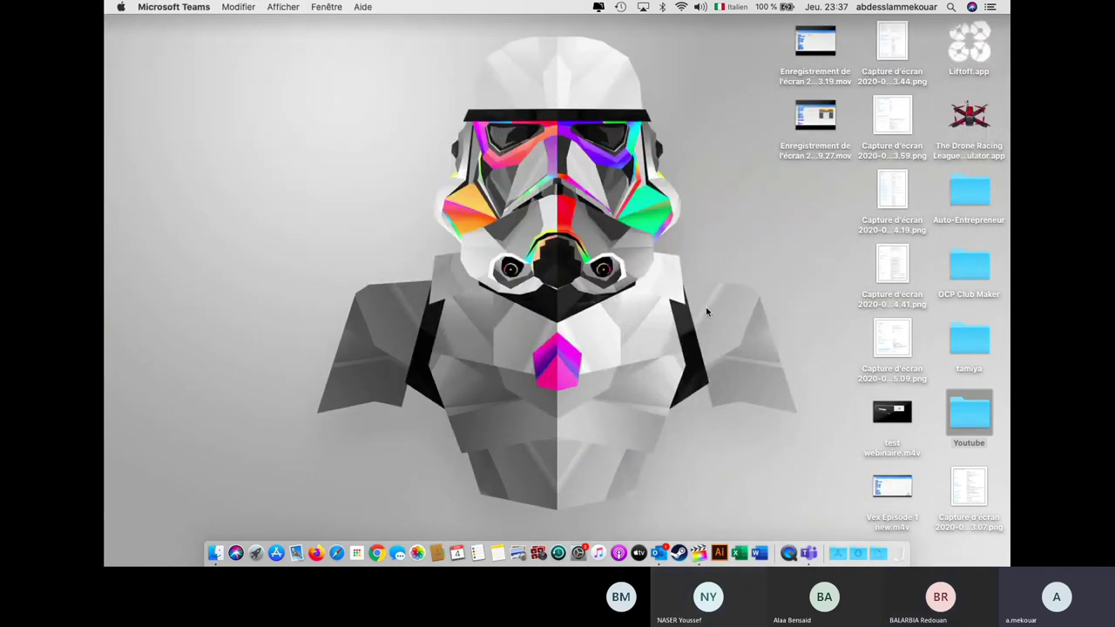
{"action": "left_click", "coordinate": [909, 419]}
{"action": "key", "text": "space"}
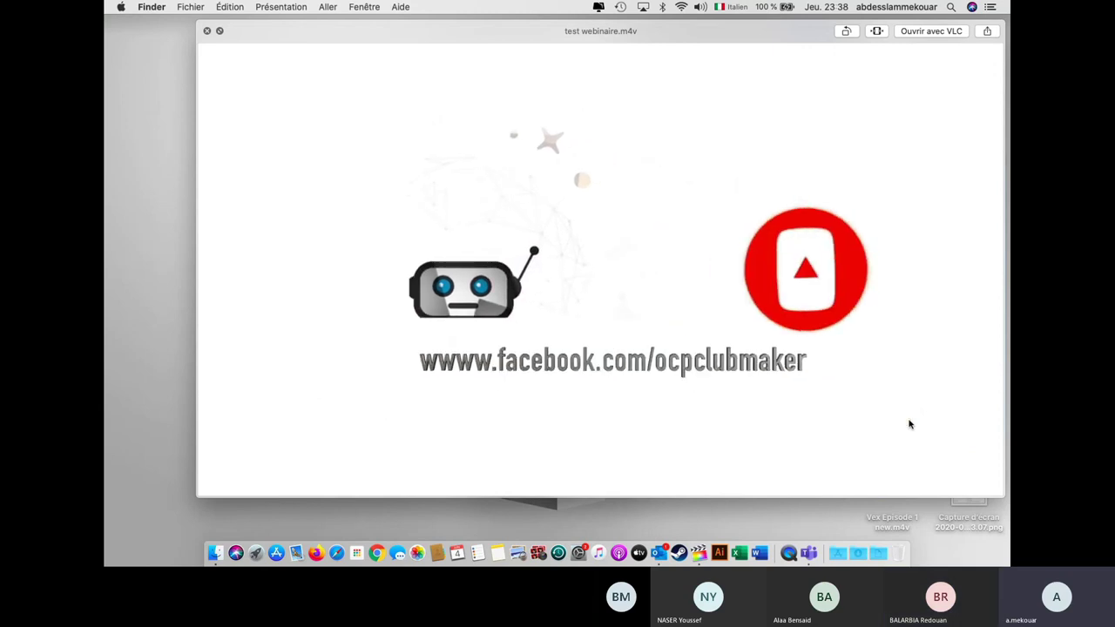
{"action": "key", "text": "space"}
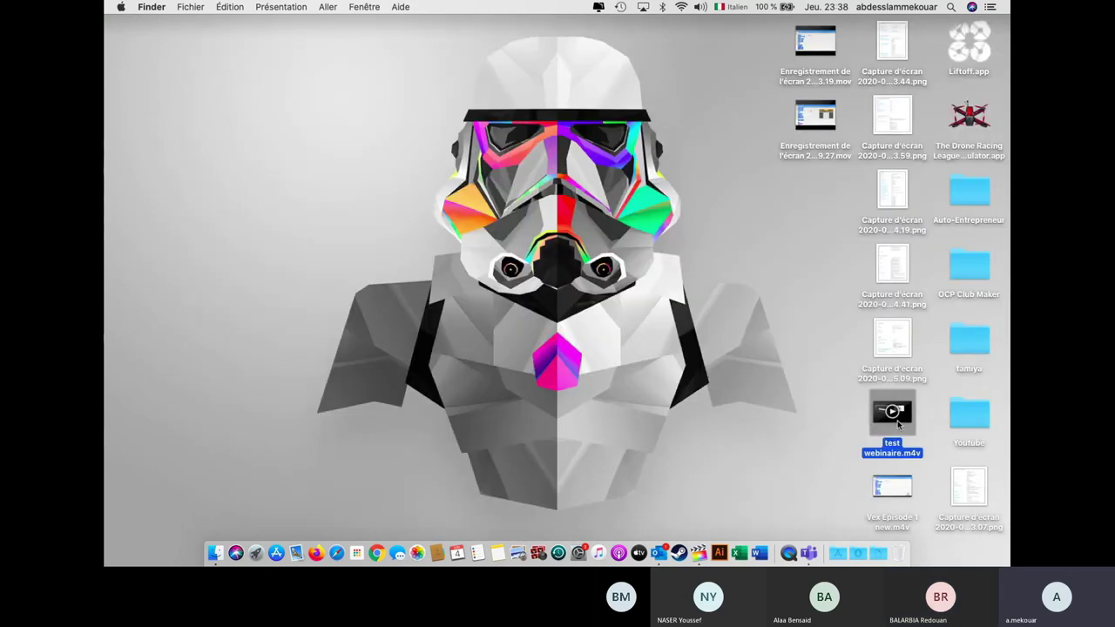
Return to Final Cut Pro and delete all clips from the test webinaire timeline.
{"action": "left_click", "coordinate": [702, 550]}
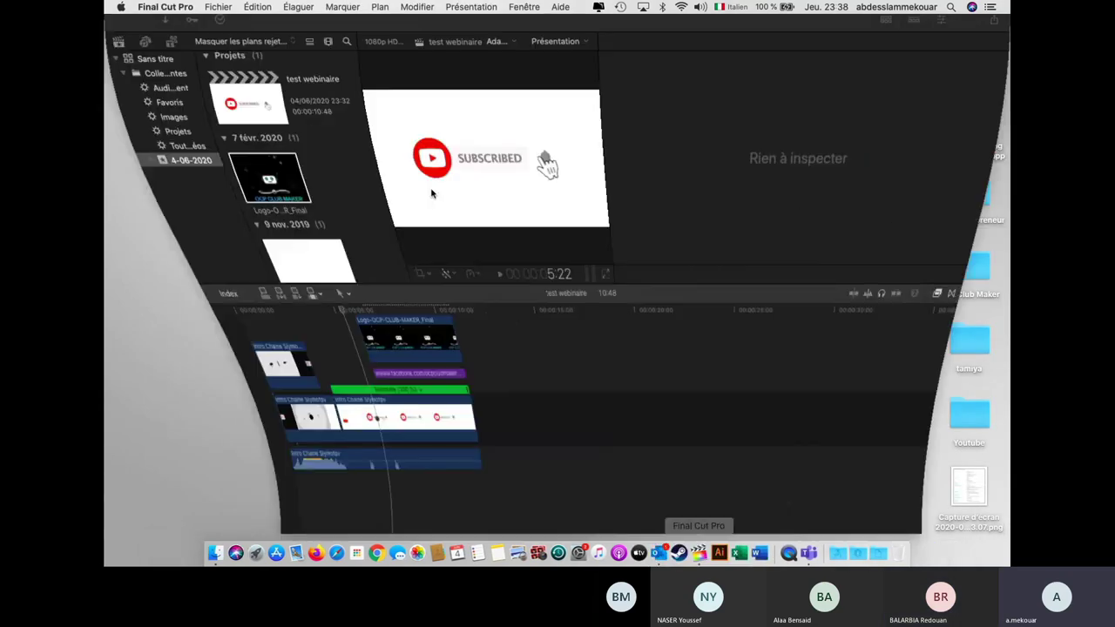
{"action": "left_click", "coordinate": [382, 512]}
{"action": "left_click_drag", "start_coordinate": [398, 501], "coordinate": [154, 331]}
{"action": "key", "text": "Delete"}
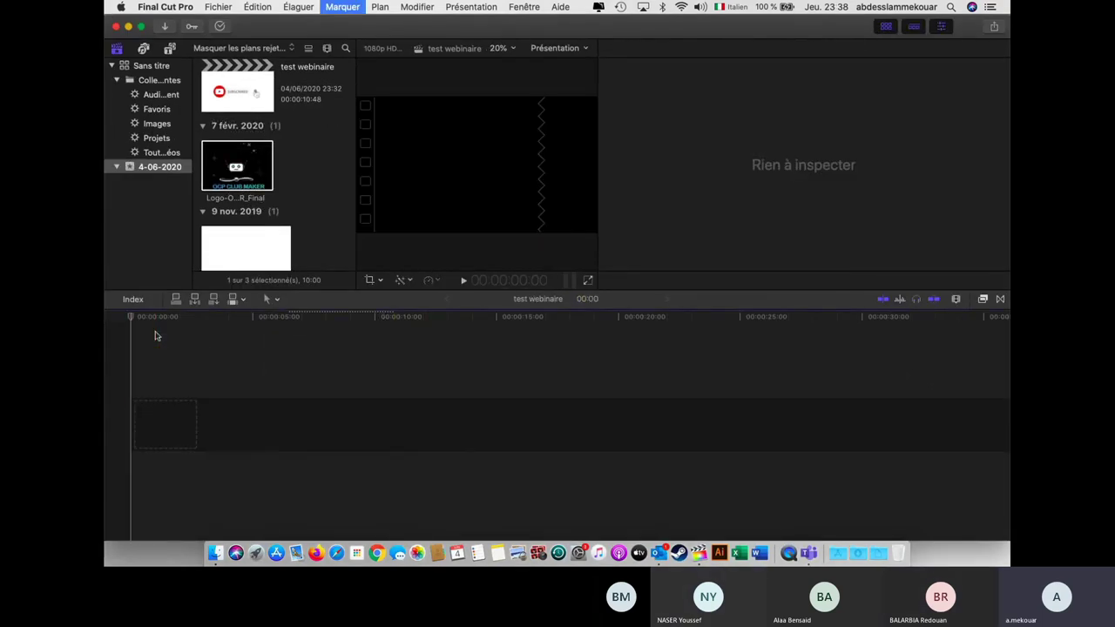
Import the exported test webinaire.m4v video from the Bureau folder into the 4-06-2020 event.
{"action": "left_click", "coordinate": [165, 27]}
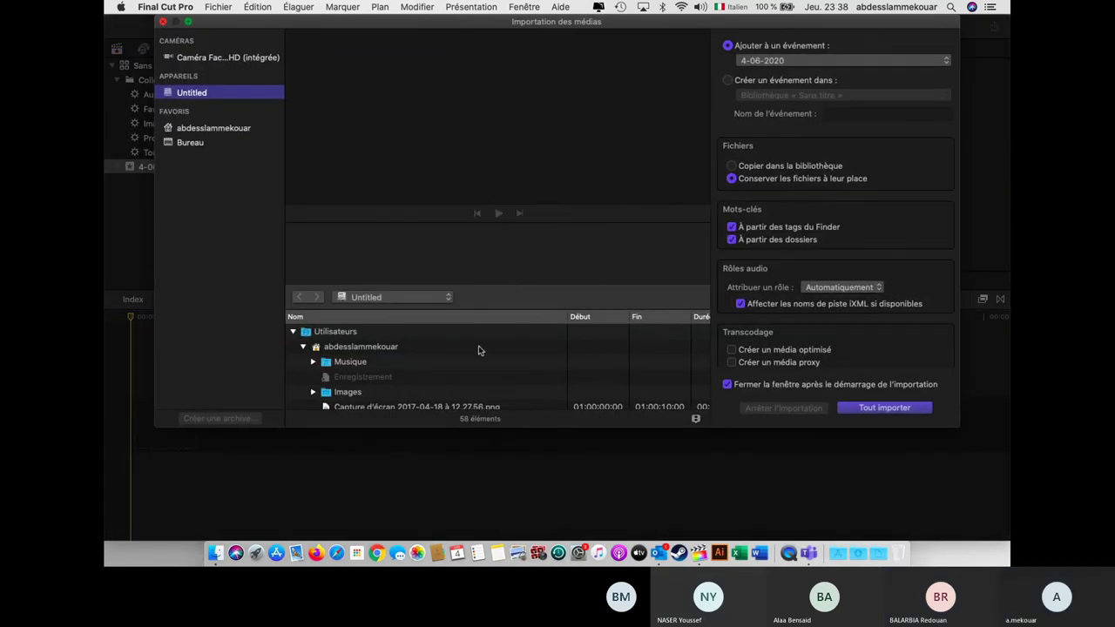
{"action": "scroll", "coordinate": [418, 354], "scroll_direction": "down", "scroll_amount": 2}
{"action": "scroll", "coordinate": [417, 358], "scroll_direction": "down", "scroll_amount": 3}
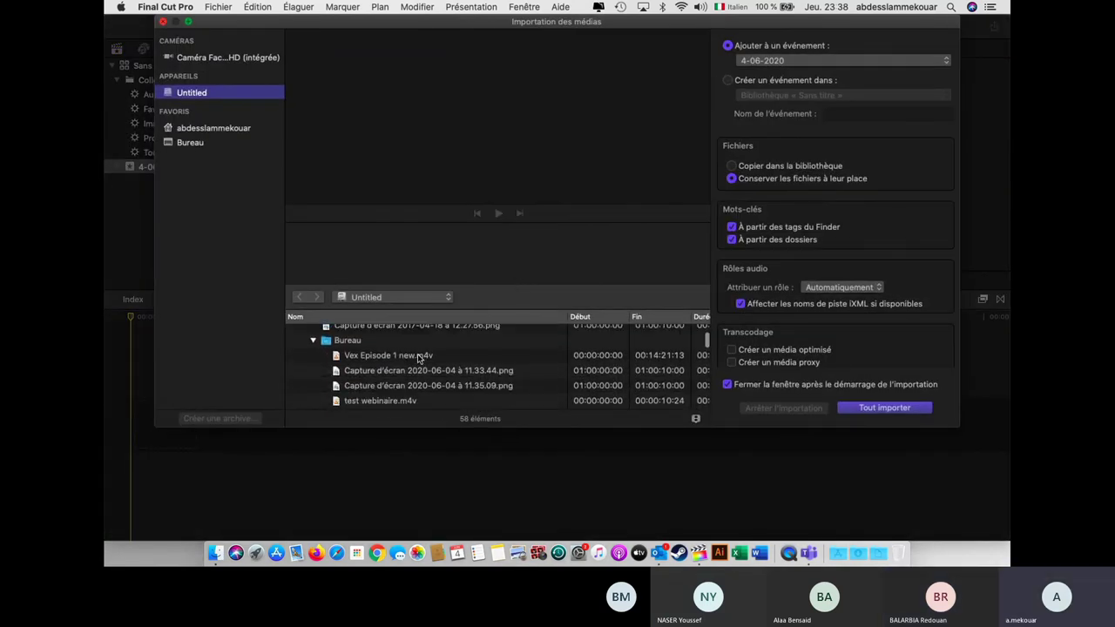
{"action": "scroll", "coordinate": [418, 358], "scroll_direction": "down", "scroll_amount": 5}
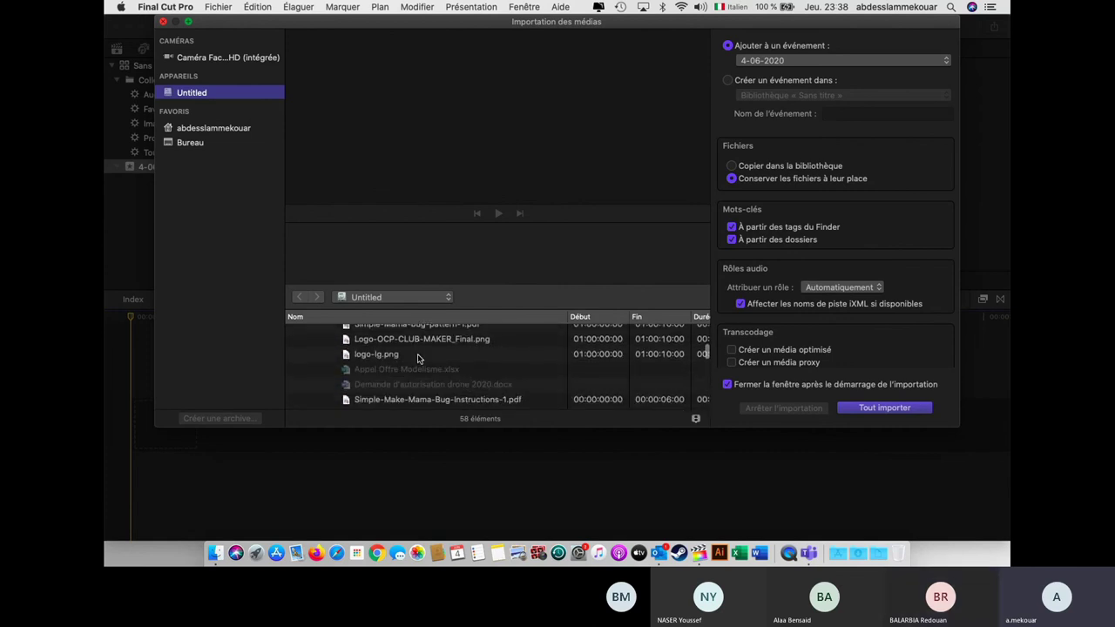
{"action": "scroll", "coordinate": [418, 354], "scroll_direction": "up", "scroll_amount": 1}
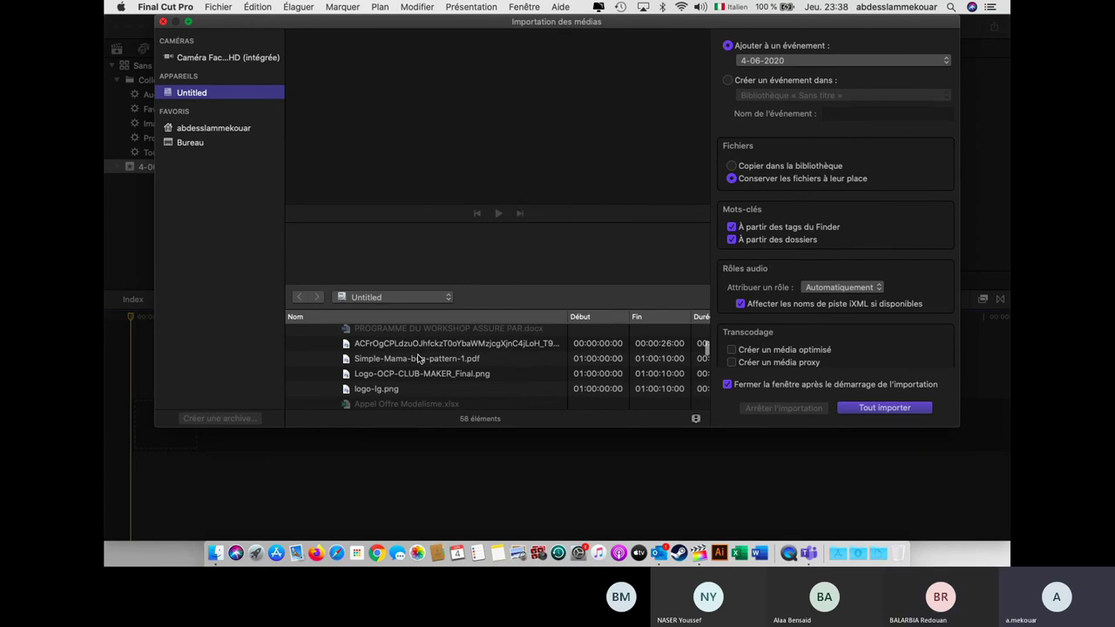
{"action": "left_click", "coordinate": [884, 407]}
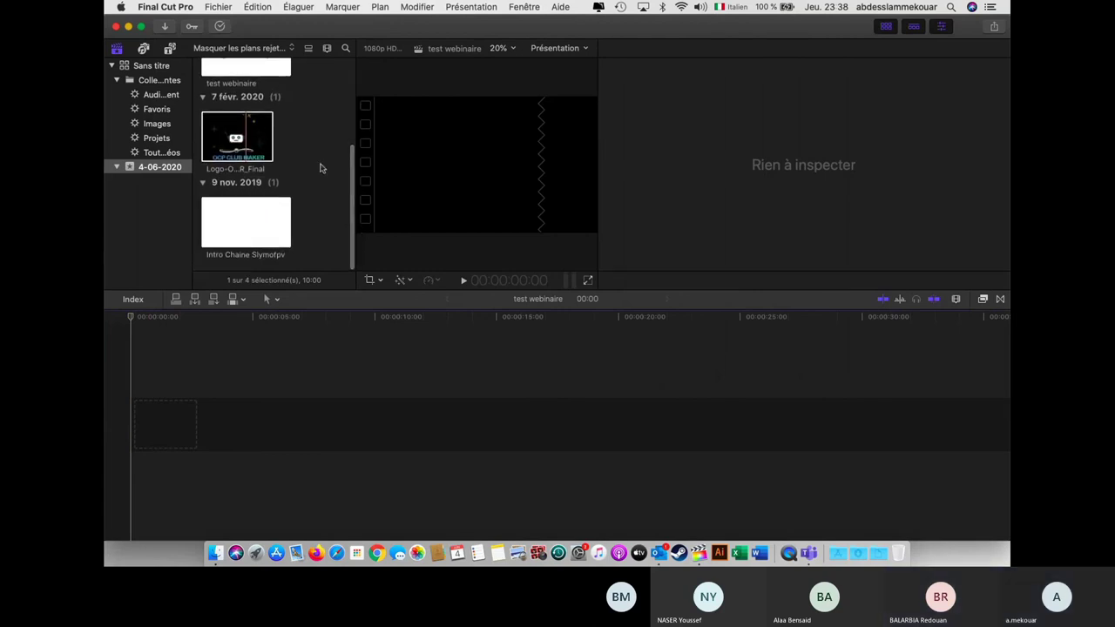
Add the imported test webinaire clip from the browser to the start of the empty timeline.
{"action": "scroll", "coordinate": [320, 167], "scroll_direction": "up", "scroll_amount": 3}
{"action": "left_click", "coordinate": [252, 130]}
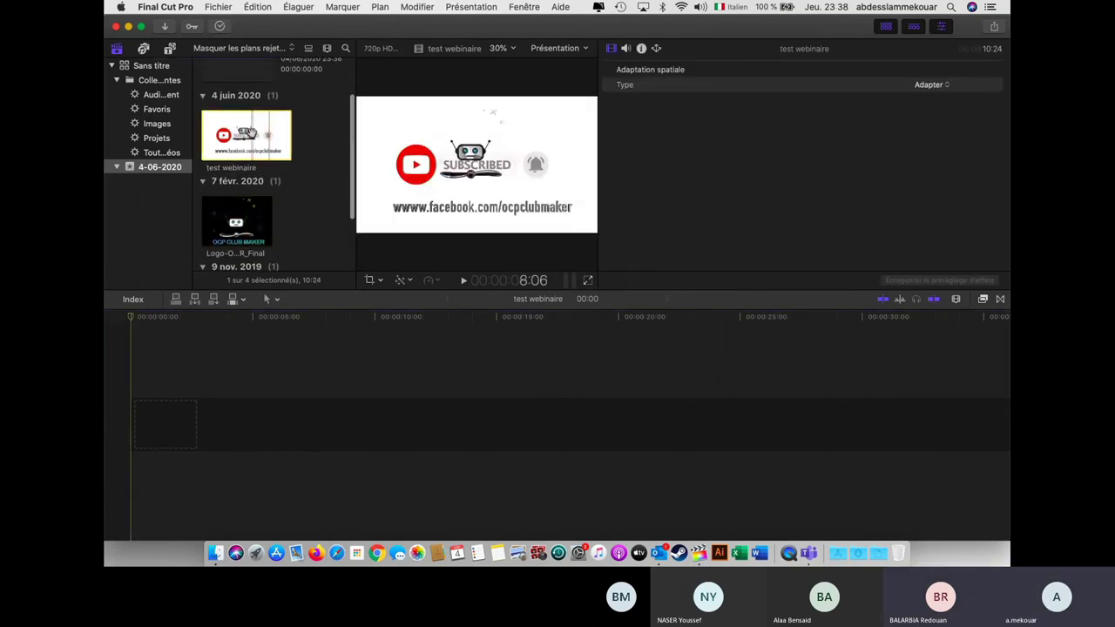
{"action": "left_click_drag", "start_coordinate": [250, 131], "coordinate": [149, 431]}
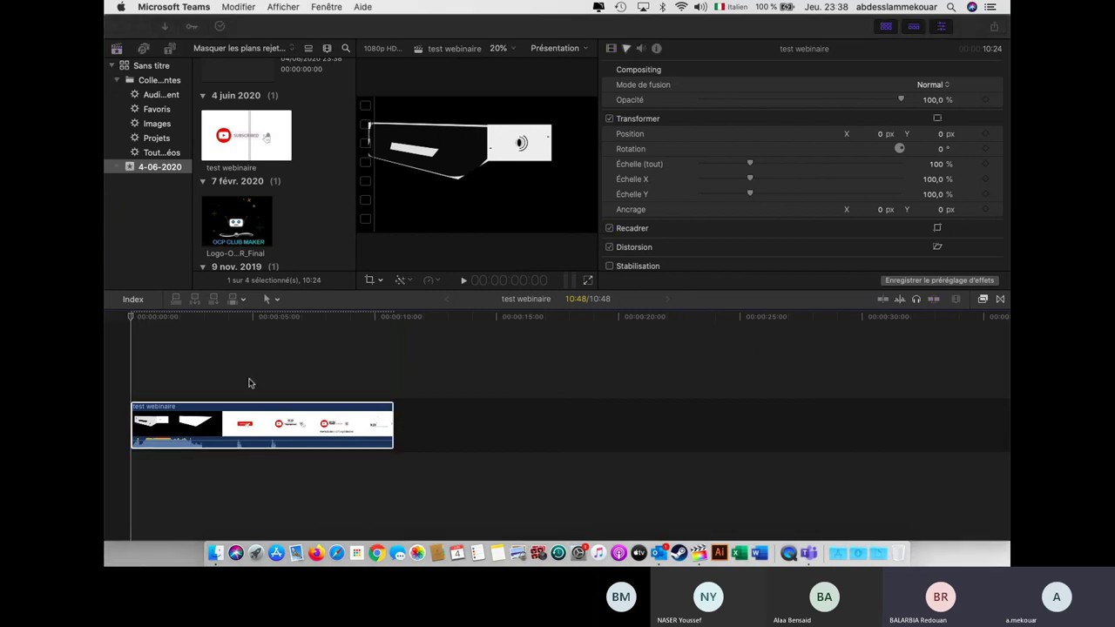
Play back the test webinaire clip in the timeline and select it.
{"action": "left_click", "coordinate": [316, 434]}
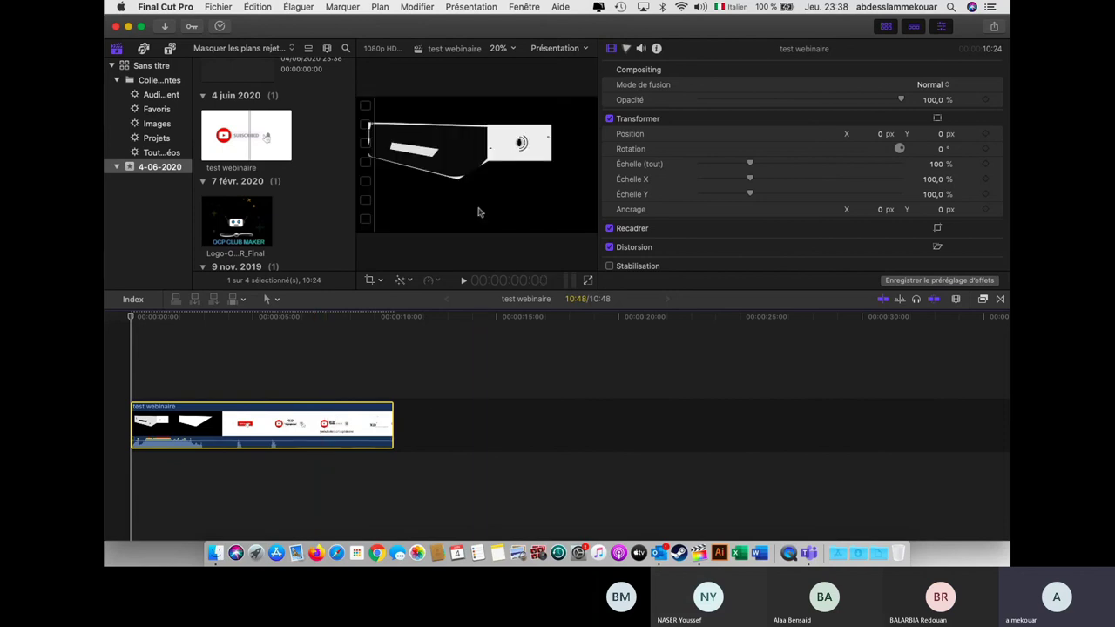
{"action": "left_click", "coordinate": [285, 385]}
{"action": "key", "text": "space"}
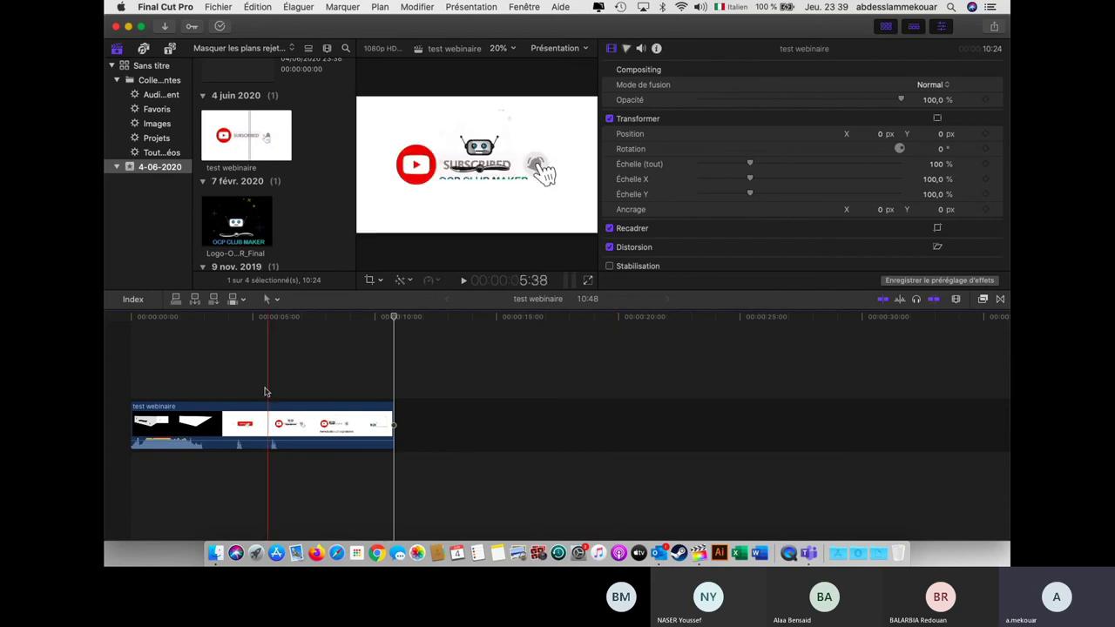
{"action": "left_click", "coordinate": [326, 419]}
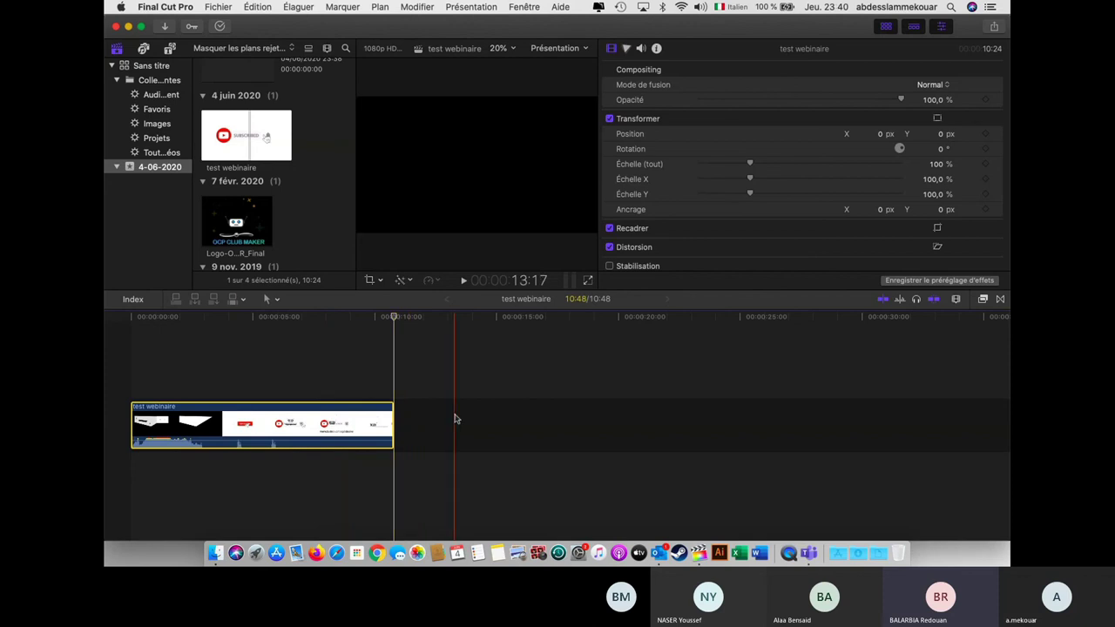